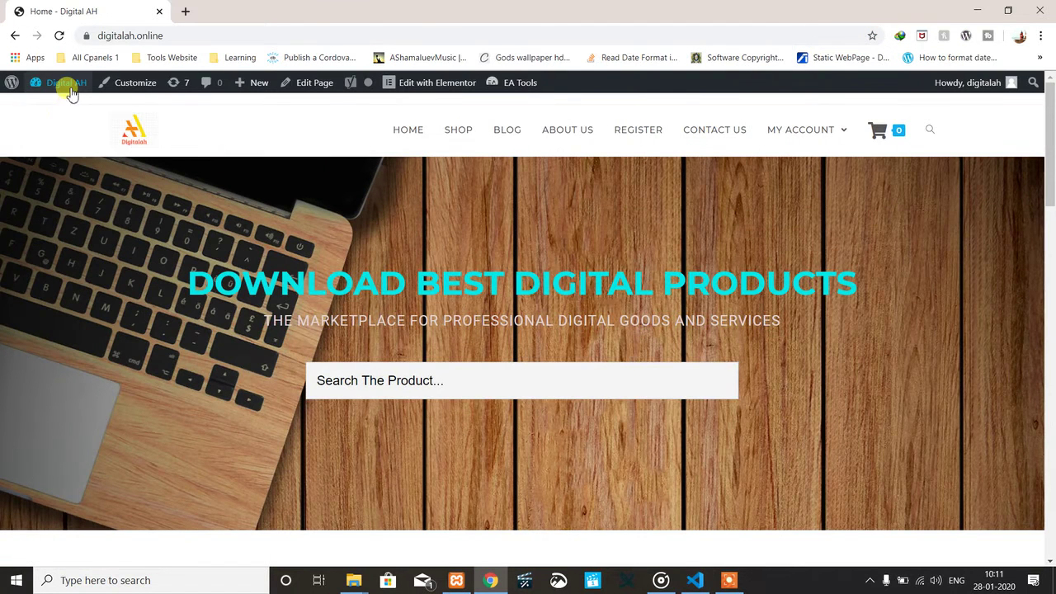
Open the site's admin dashboard and go to the list of all products.
{"action": "left_click", "coordinate": [71, 89]}
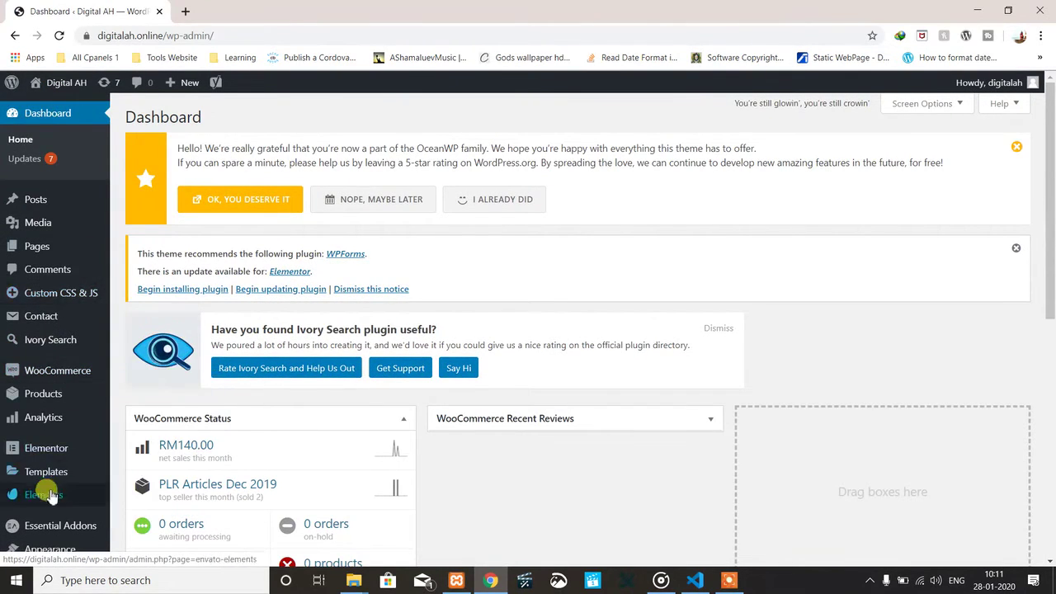
{"action": "mouse_move", "coordinate": [43, 405]}
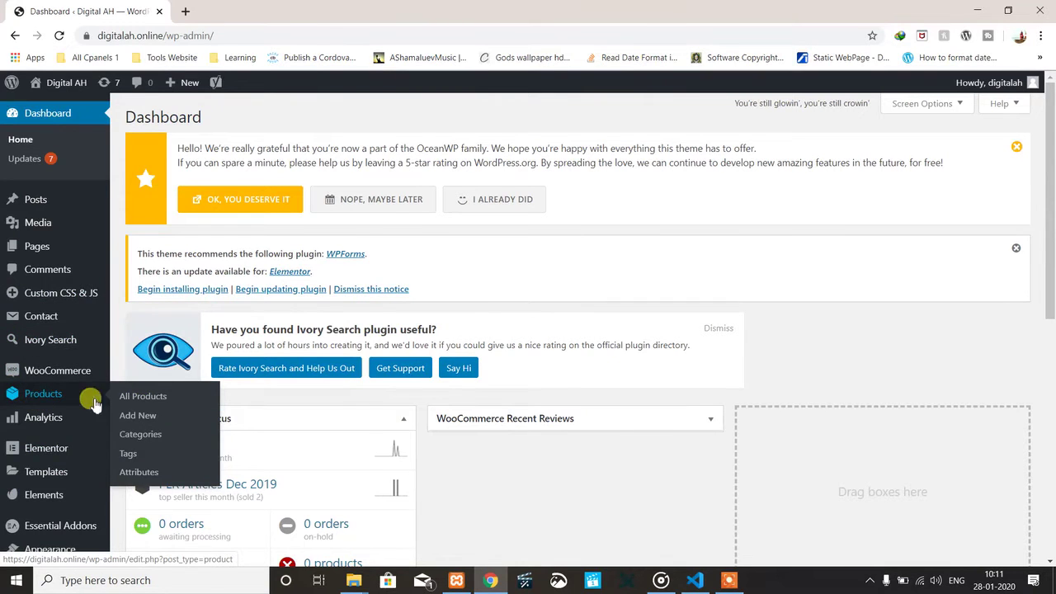
{"action": "left_click", "coordinate": [146, 412]}
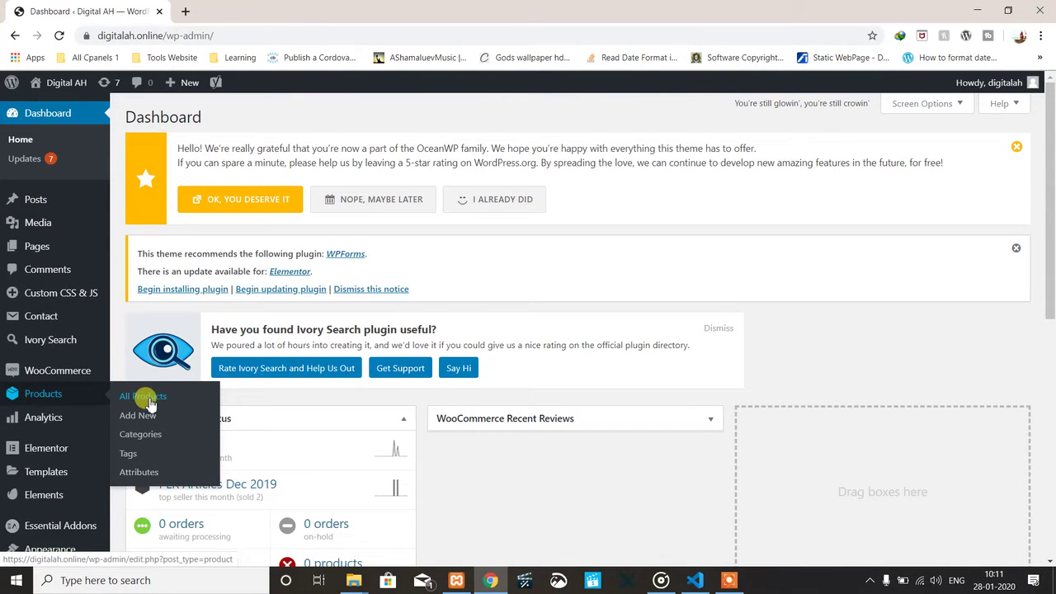
Open videoappsuitehub.com in a new browser tab and bring up the Intro Outro Expert sales page preview.
{"action": "left_click", "coordinate": [187, 15]}
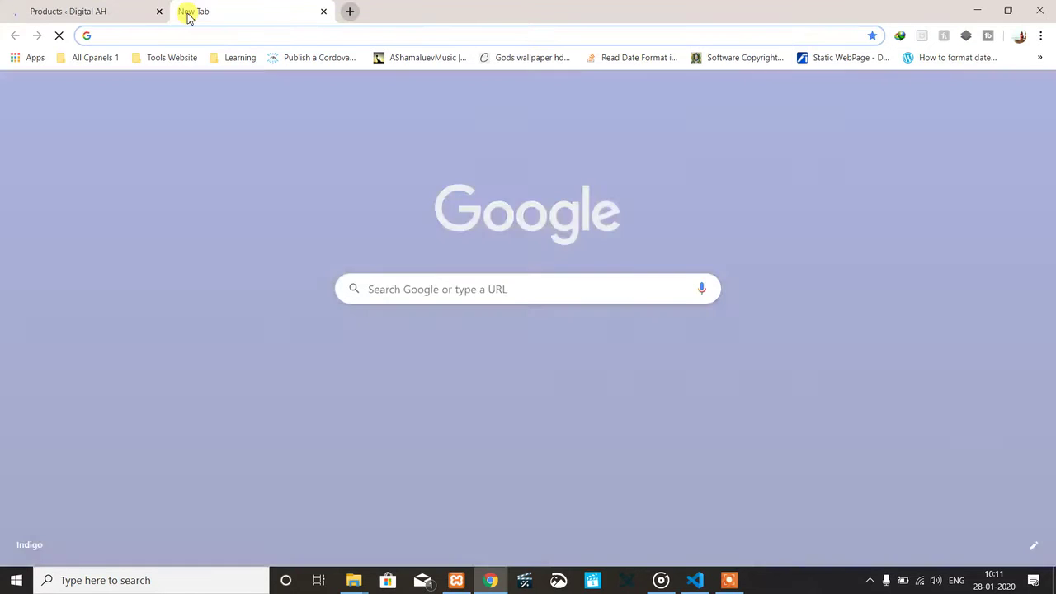
{"action": "type", "text": "videoappsuite.com"}
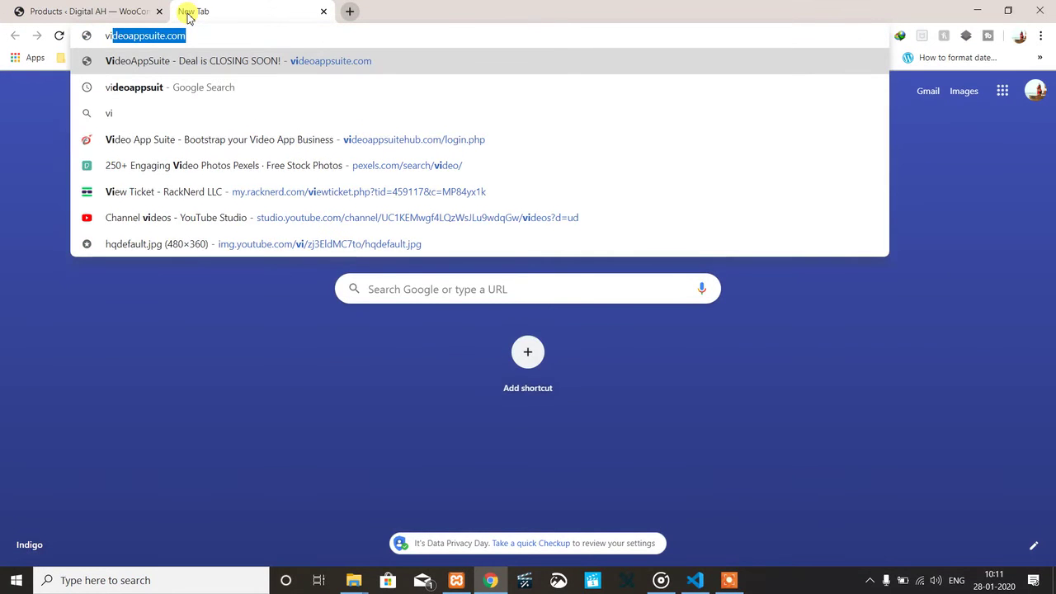
{"action": "key", "text": "Right"}
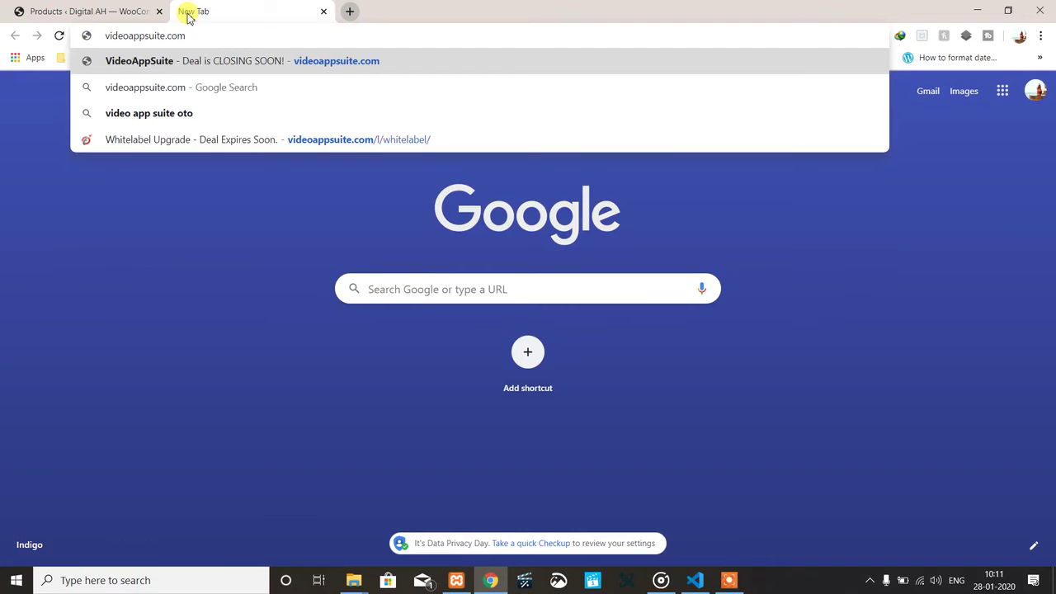
{"action": "type", "text": "hub"}
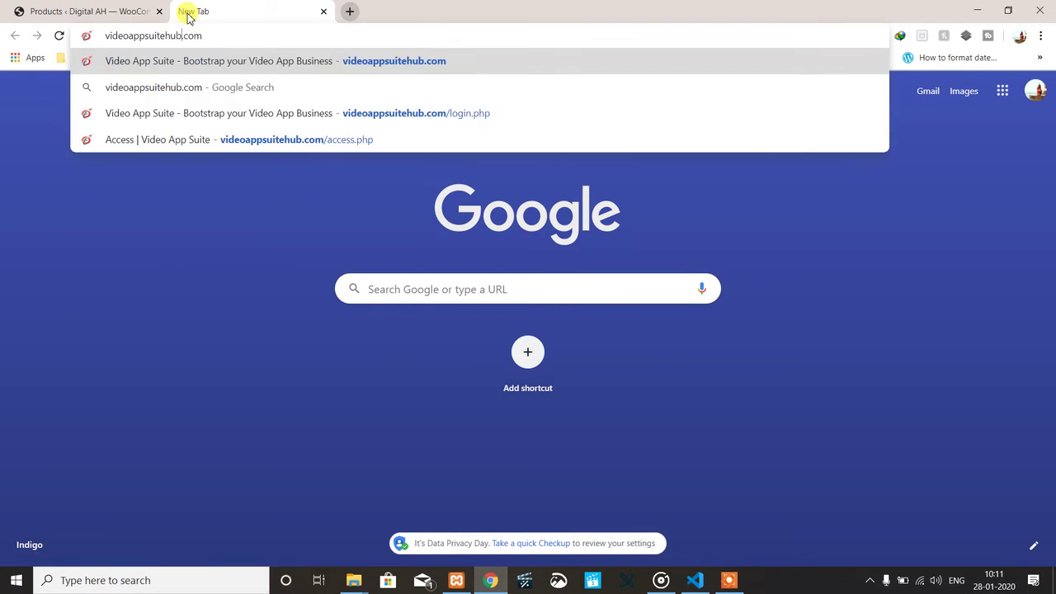
{"action": "key", "text": "Return"}
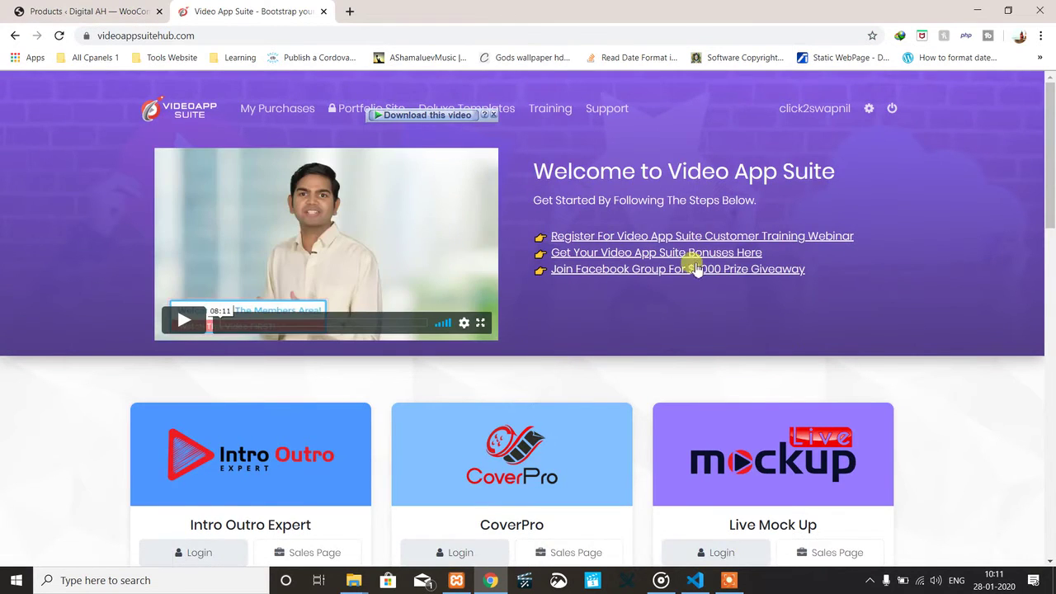
{"action": "scroll", "coordinate": [522, 388], "scroll_direction": "down", "scroll_amount": 4}
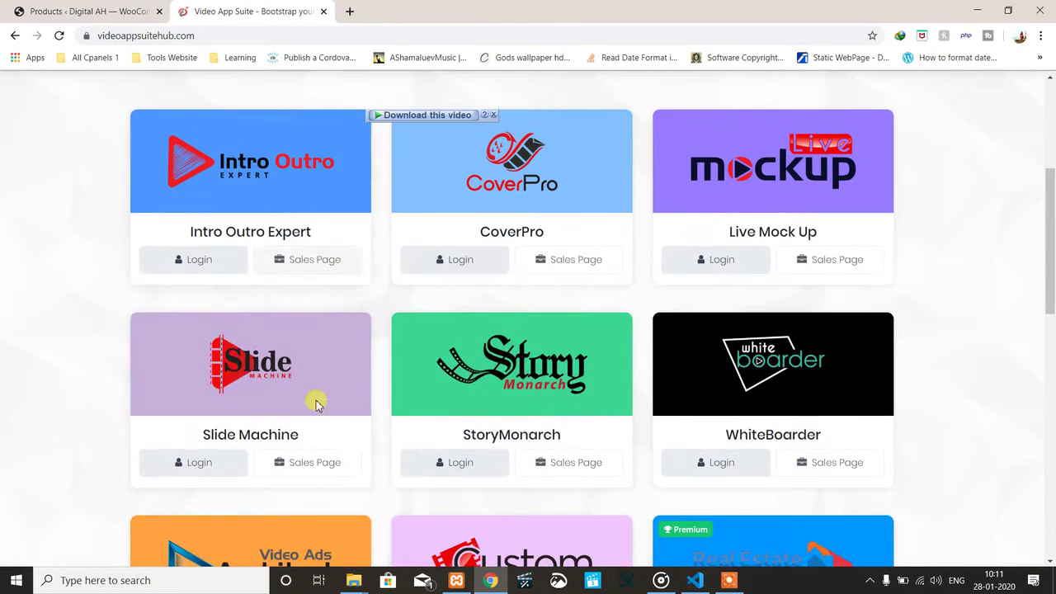
{"action": "left_click", "coordinate": [314, 264]}
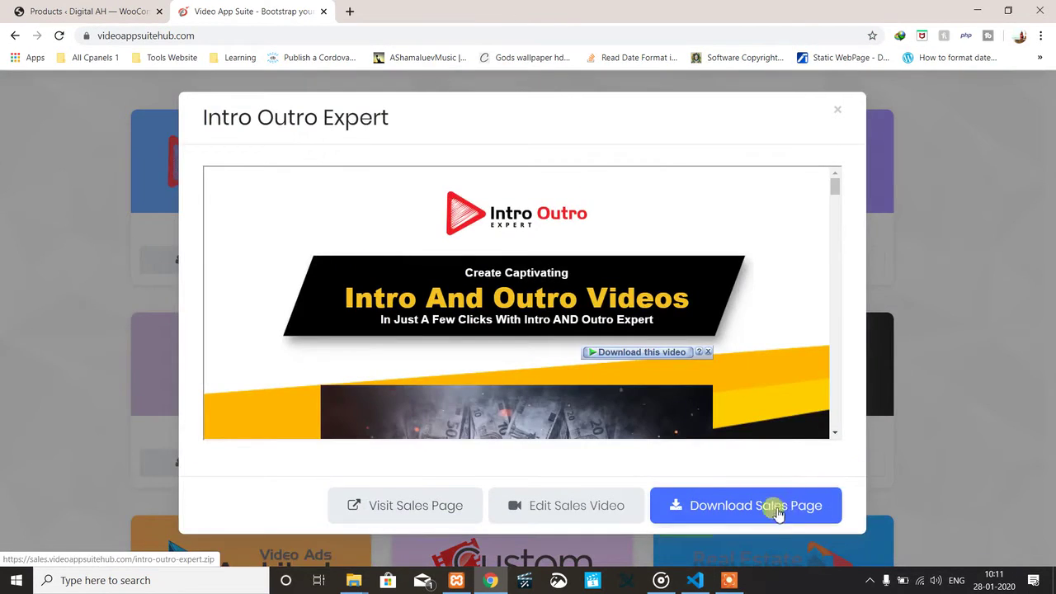
Switch to File Explorer and extract intro-outro-expert.zip from New folder on the desktop.
{"action": "left_click", "coordinate": [121, 11]}
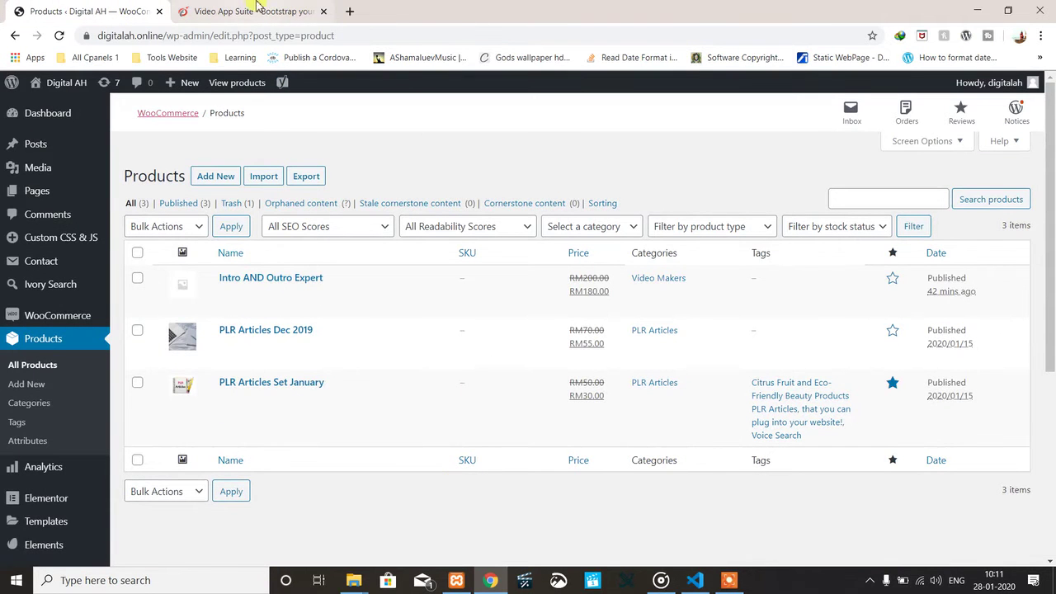
{"action": "mouse_move", "coordinate": [360, 584]}
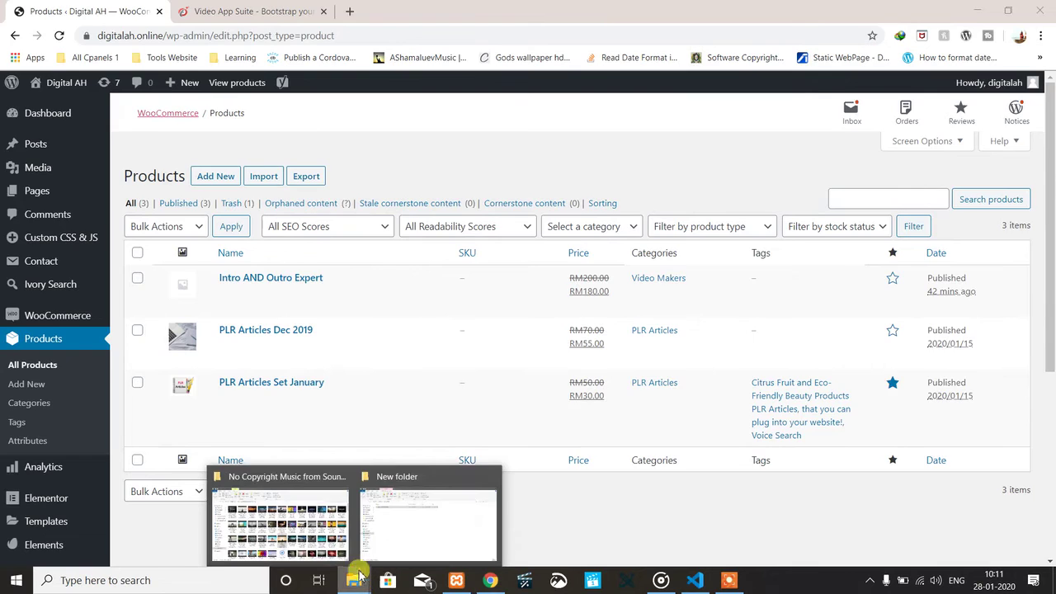
{"action": "left_click", "coordinate": [422, 523]}
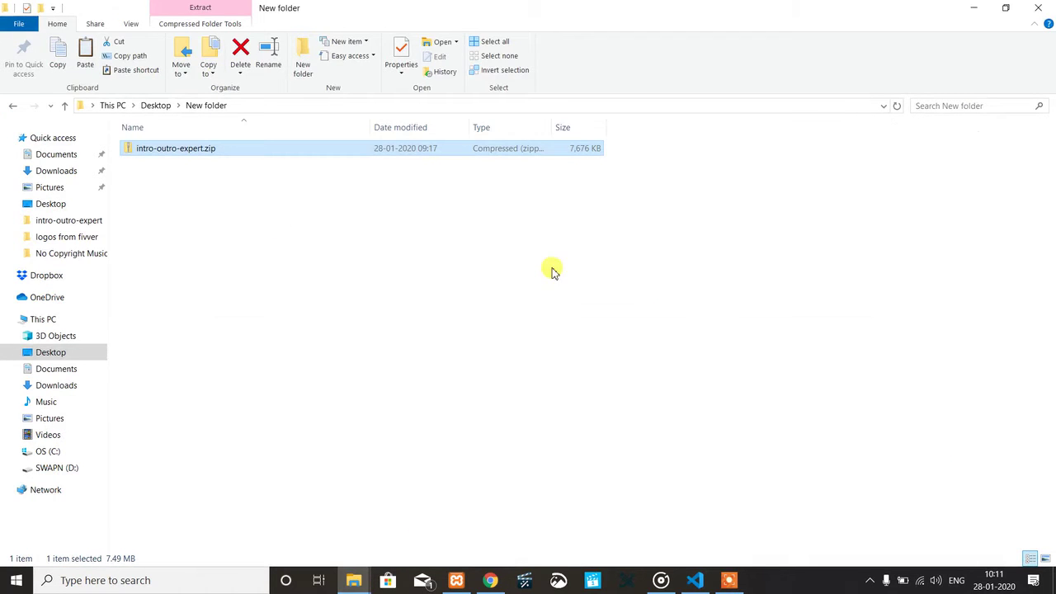
{"action": "right_click", "coordinate": [161, 151]}
{"action": "left_click", "coordinate": [234, 227]}
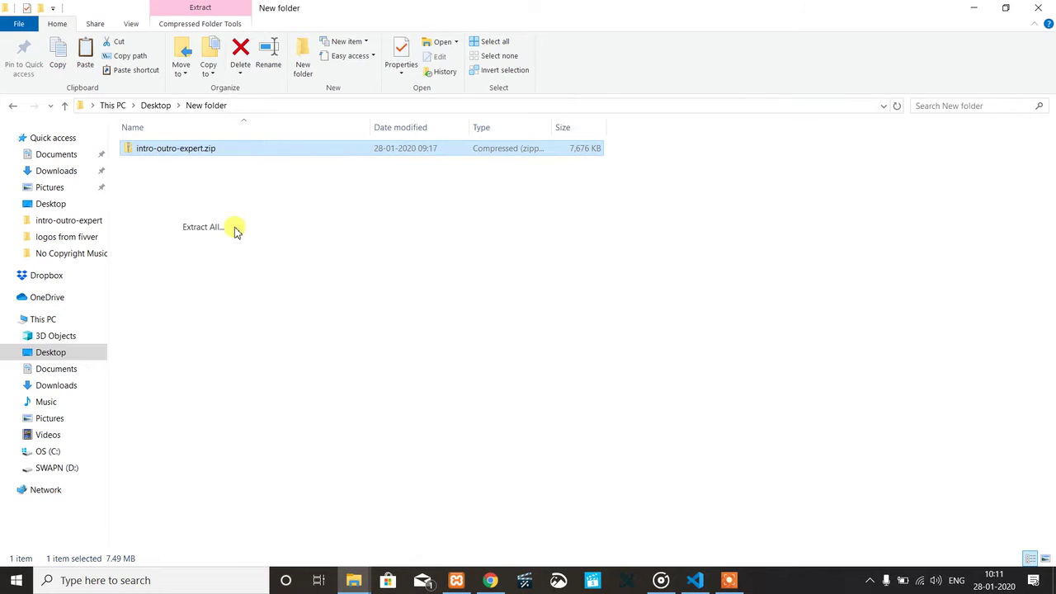
{"action": "left_click", "coordinate": [651, 430]}
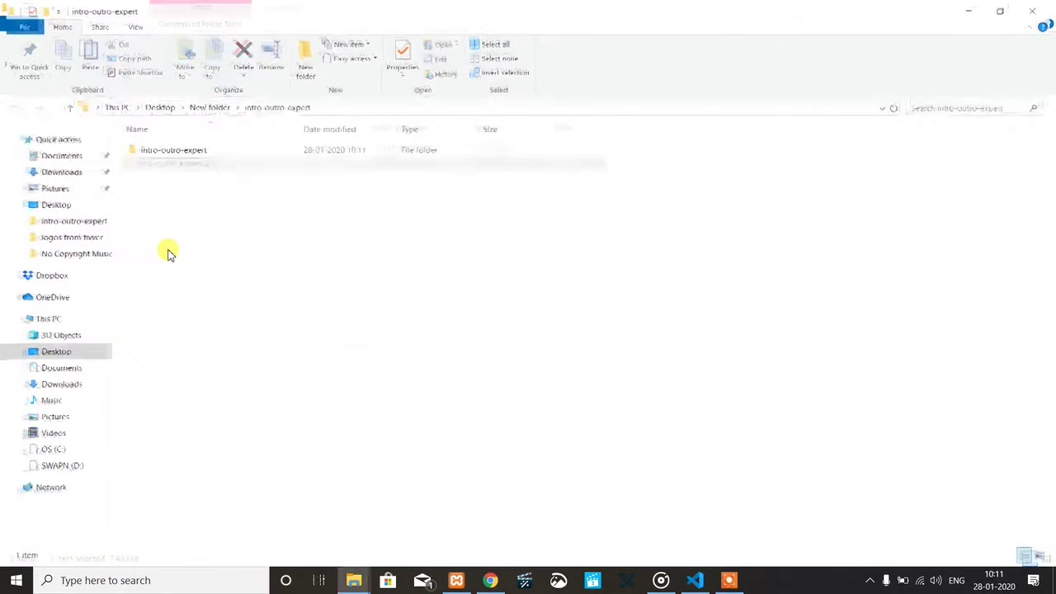
Open index.html from the inner intro-outro-expert folder in the browser and review the sales page down to its footer.
{"action": "left_click", "coordinate": [174, 154]}
{"action": "double_click", "coordinate": [175, 153]}
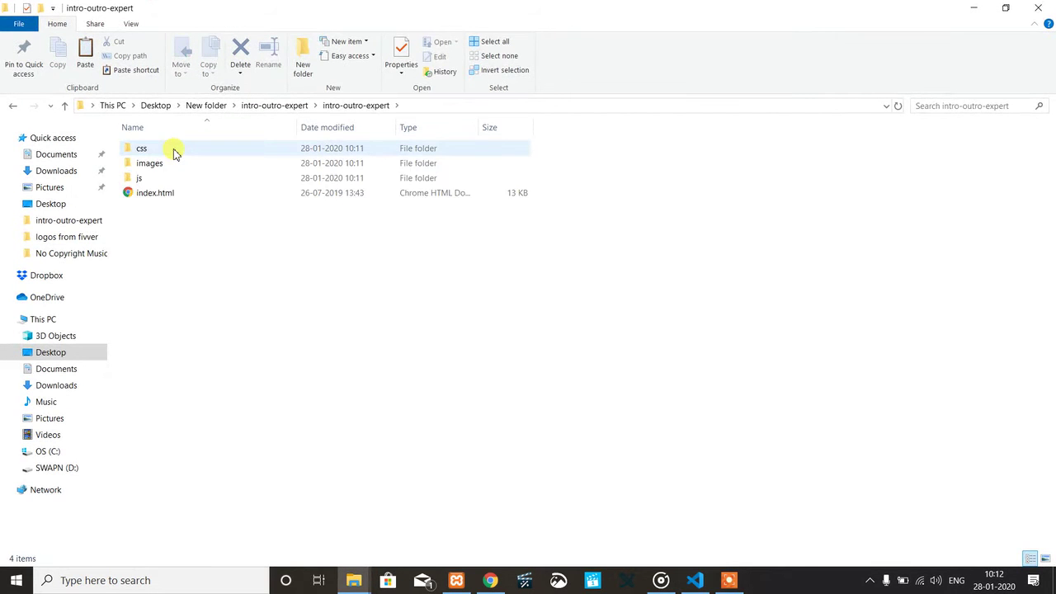
{"action": "double_click", "coordinate": [160, 189]}
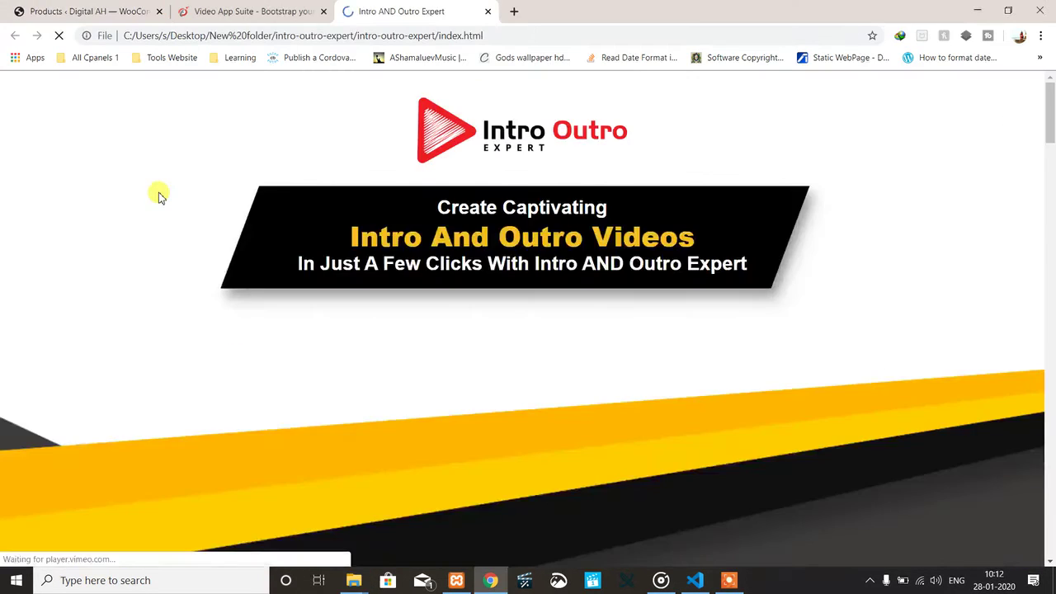
{"action": "scroll", "coordinate": [858, 245], "scroll_direction": "down", "scroll_amount": 10}
{"action": "scroll", "coordinate": [857, 245], "scroll_direction": "down", "scroll_amount": 20}
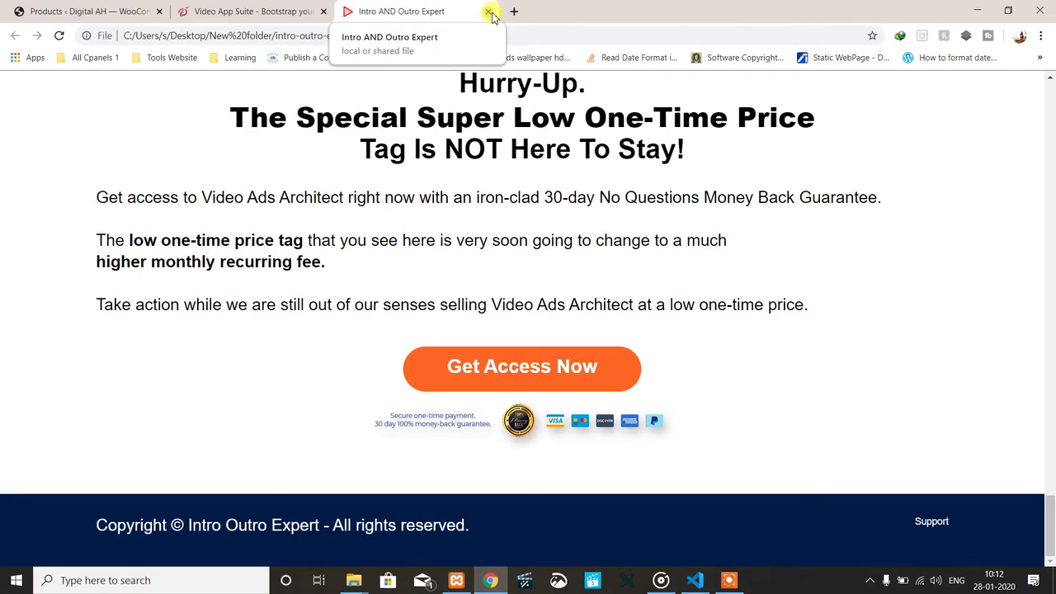
Open the Intro AND Outro Expert product for editing and review its Inventory, SEO and short description sections.
{"action": "left_click", "coordinate": [66, 11]}
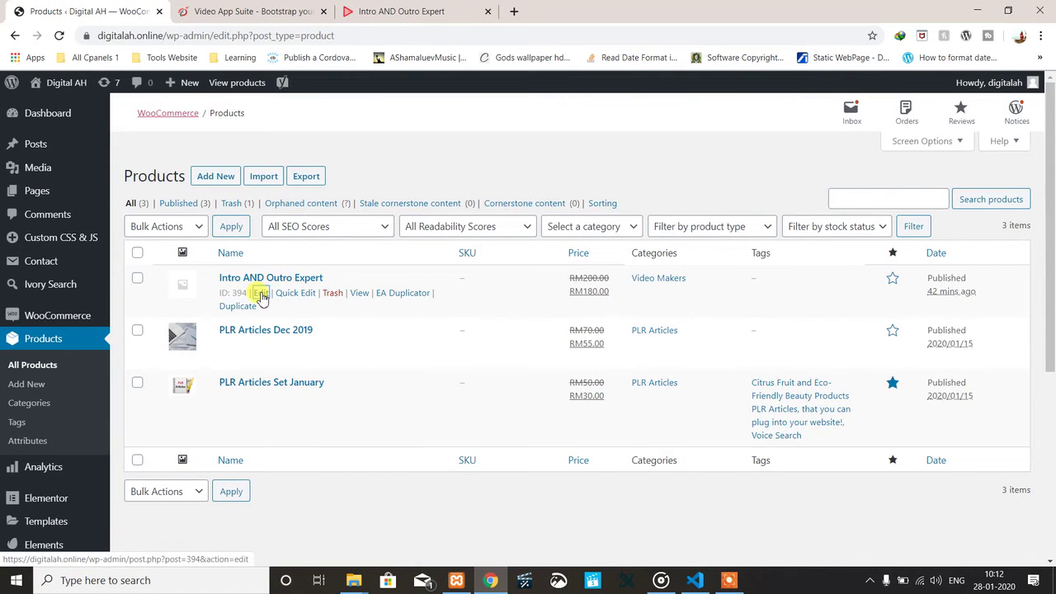
{"action": "left_click", "coordinate": [260, 294]}
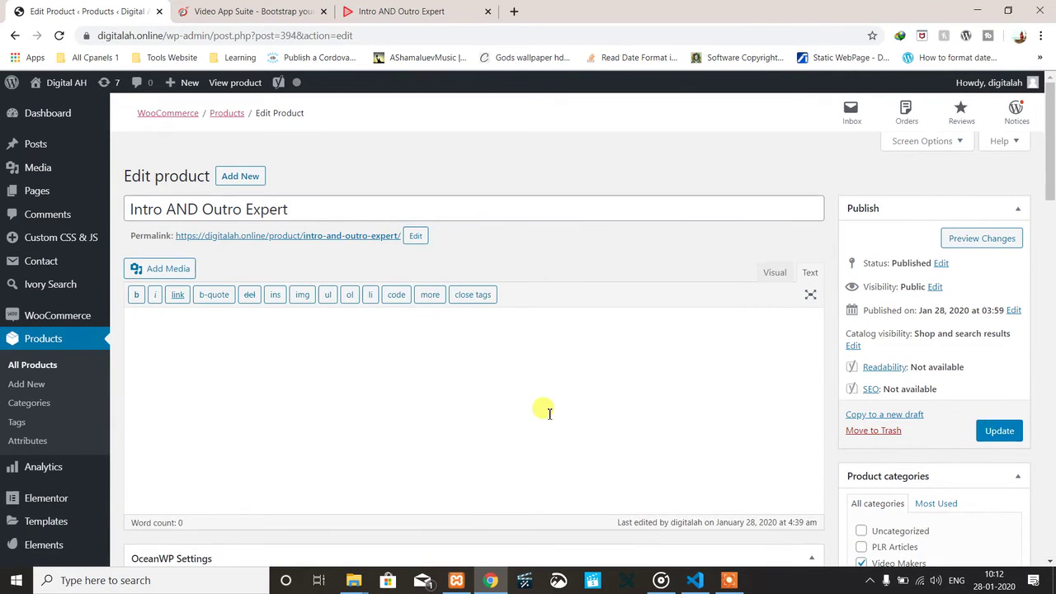
{"action": "scroll", "coordinate": [549, 413], "scroll_direction": "down", "scroll_amount": 10}
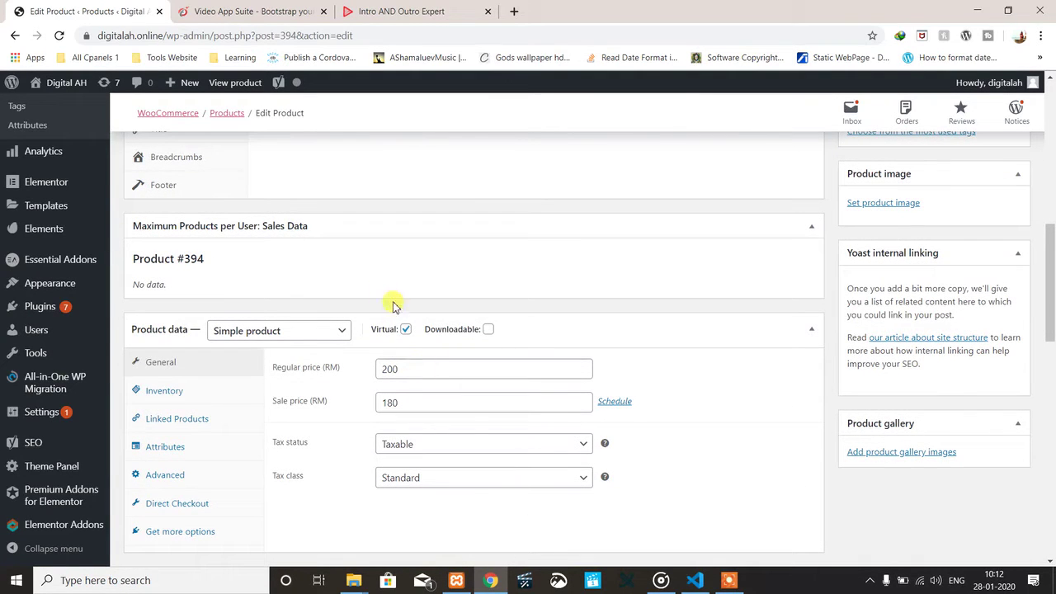
{"action": "left_click", "coordinate": [164, 391]}
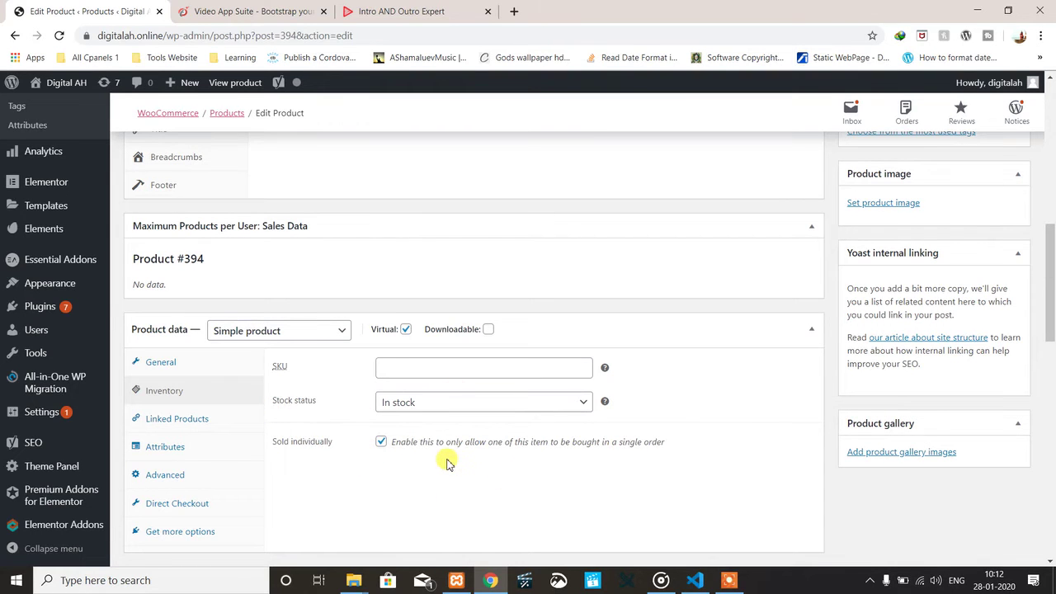
{"action": "scroll", "coordinate": [601, 448], "scroll_direction": "down", "scroll_amount": 8}
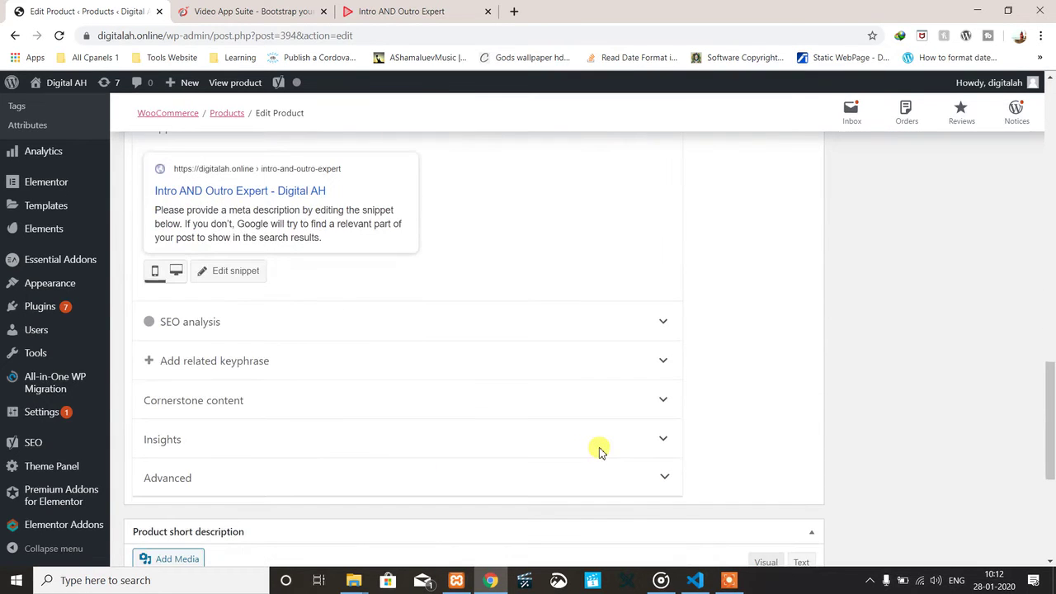
{"action": "scroll", "coordinate": [337, 264], "scroll_direction": "up", "scroll_amount": 1}
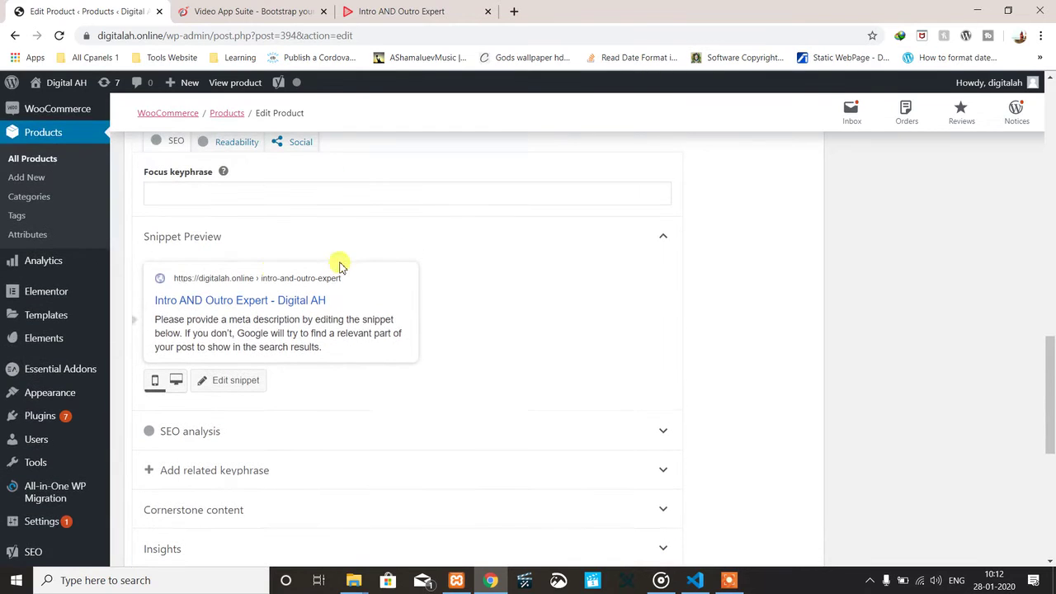
{"action": "scroll", "coordinate": [498, 370], "scroll_direction": "down", "scroll_amount": 2}
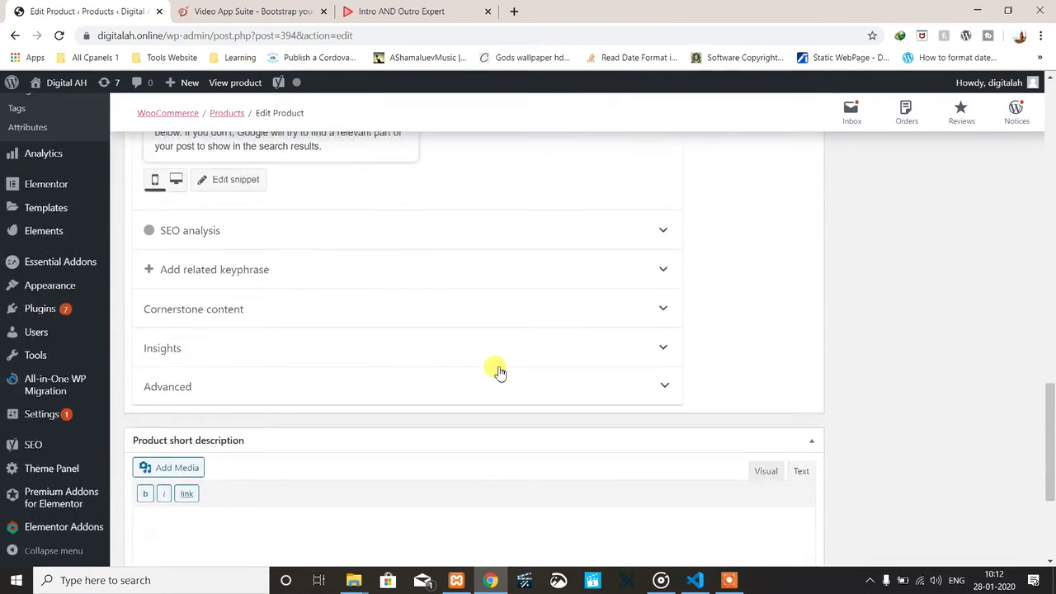
{"action": "scroll", "coordinate": [498, 370], "scroll_direction": "up", "scroll_amount": 4}
{"action": "scroll", "coordinate": [898, 346], "scroll_direction": "up", "scroll_amount": 3}
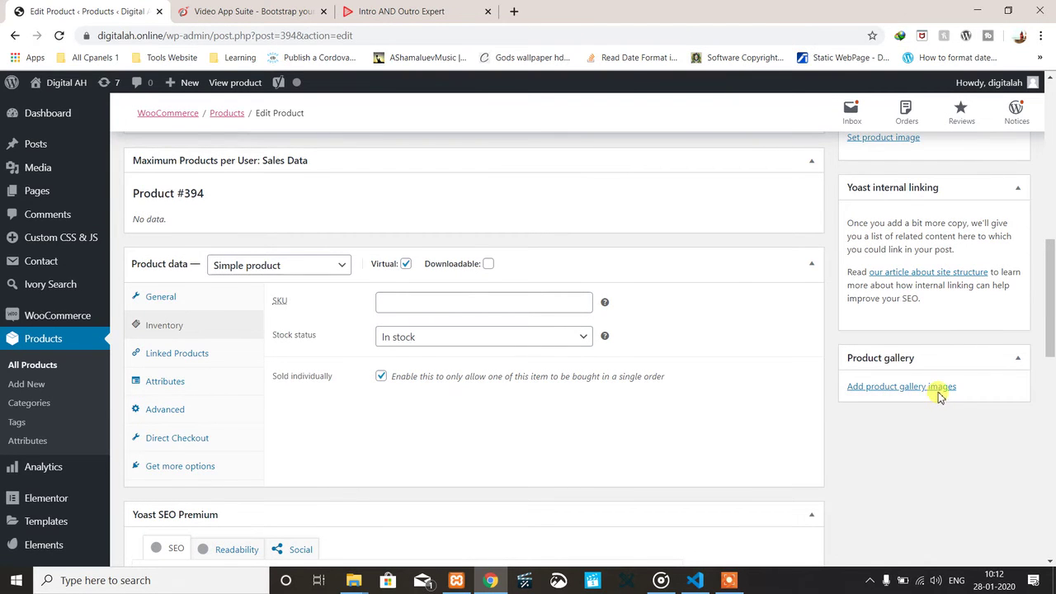
Start setting the product image and browse the images in the media library.
{"action": "scroll", "coordinate": [944, 388], "scroll_direction": "up", "scroll_amount": 3}
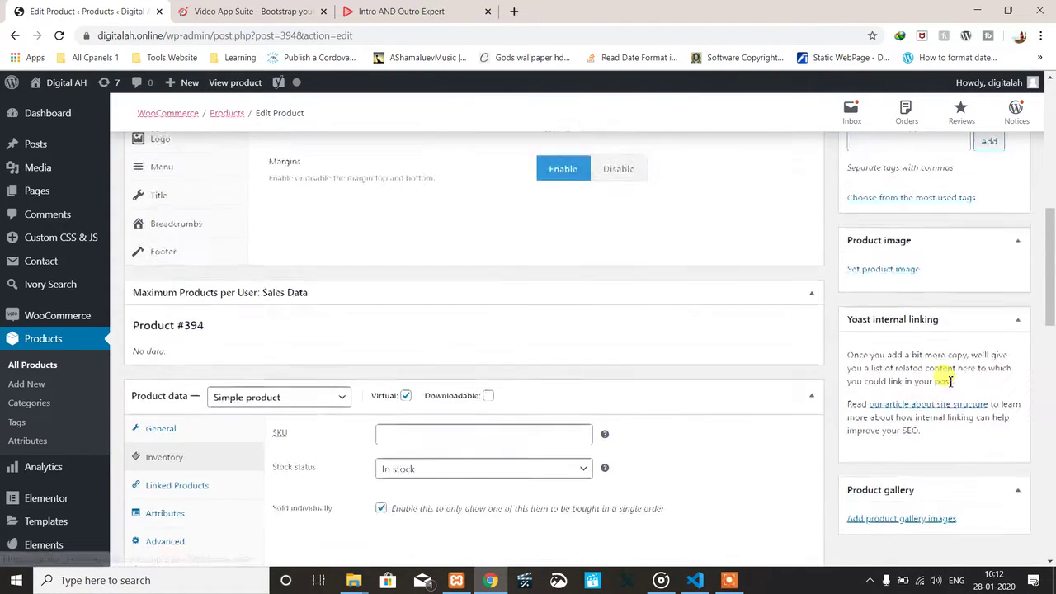
{"action": "scroll", "coordinate": [944, 375], "scroll_direction": "up", "scroll_amount": 1}
{"action": "left_click", "coordinate": [902, 338]}
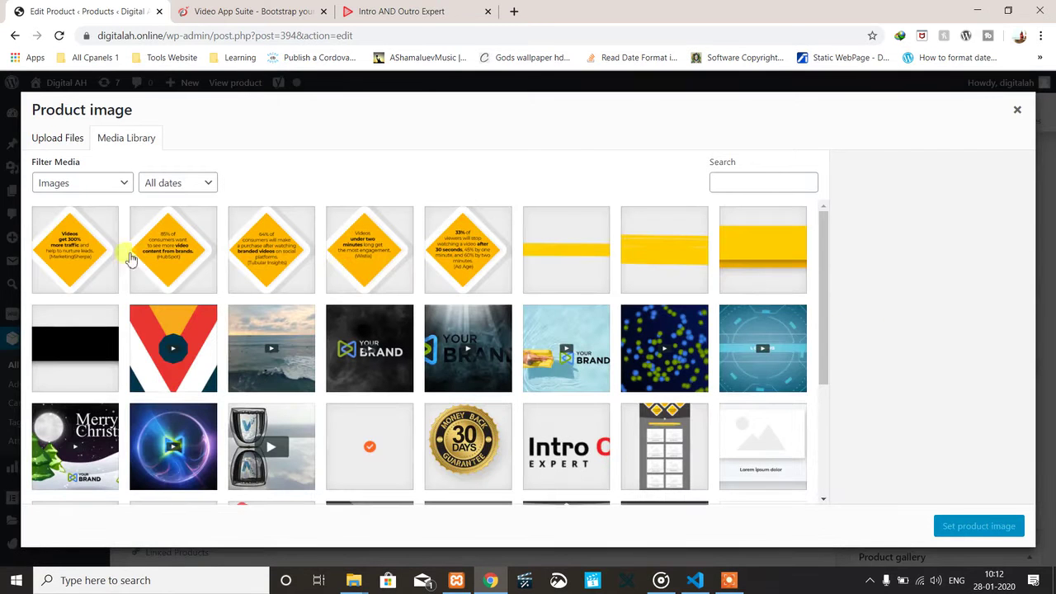
{"action": "scroll", "coordinate": [571, 353], "scroll_direction": "down", "scroll_amount": 5}
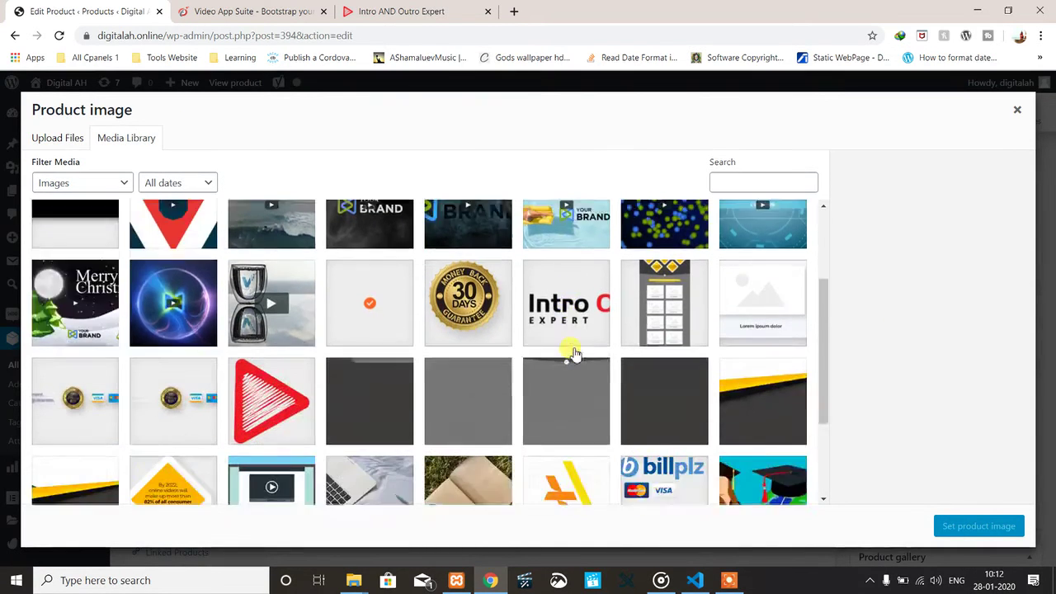
{"action": "scroll", "coordinate": [575, 353], "scroll_direction": "up", "scroll_amount": 3}
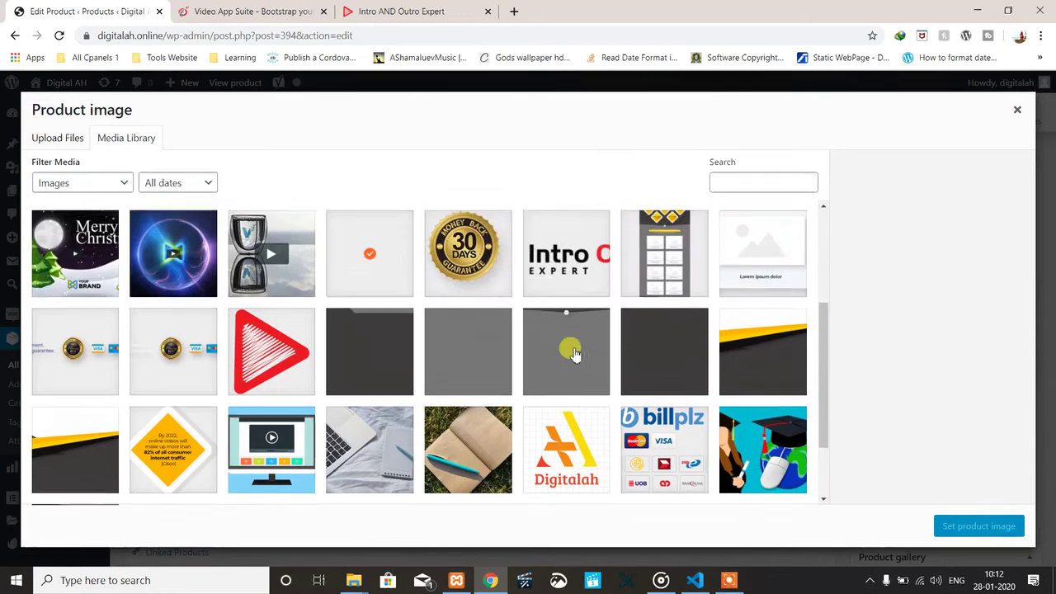
{"action": "scroll", "coordinate": [575, 353], "scroll_direction": "up", "scroll_amount": 1}
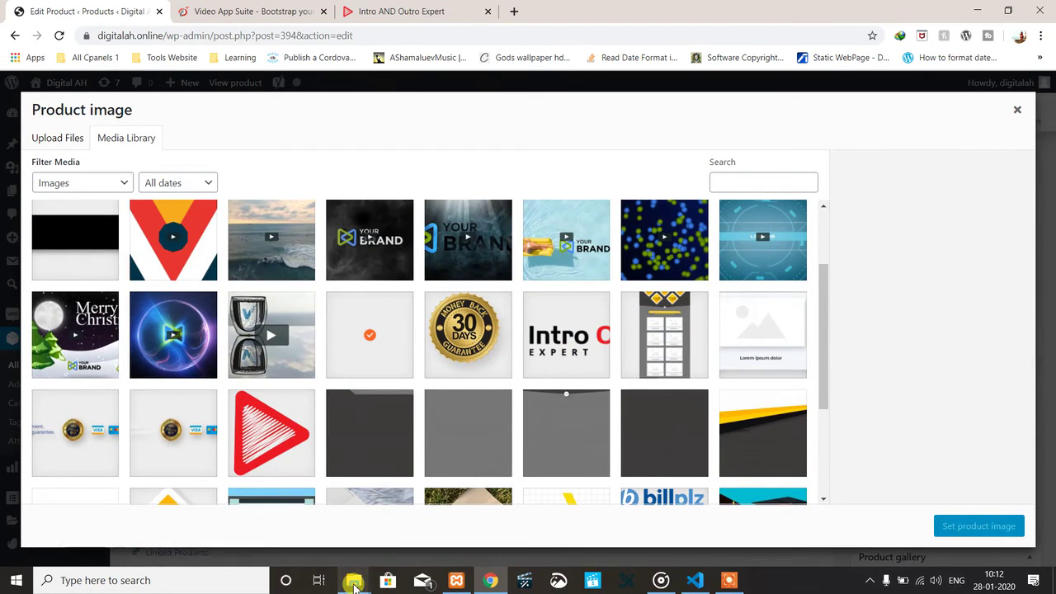
Switch to File Explorer and open the images folder of the extracted sales page.
{"action": "mouse_move", "coordinate": [354, 580]}
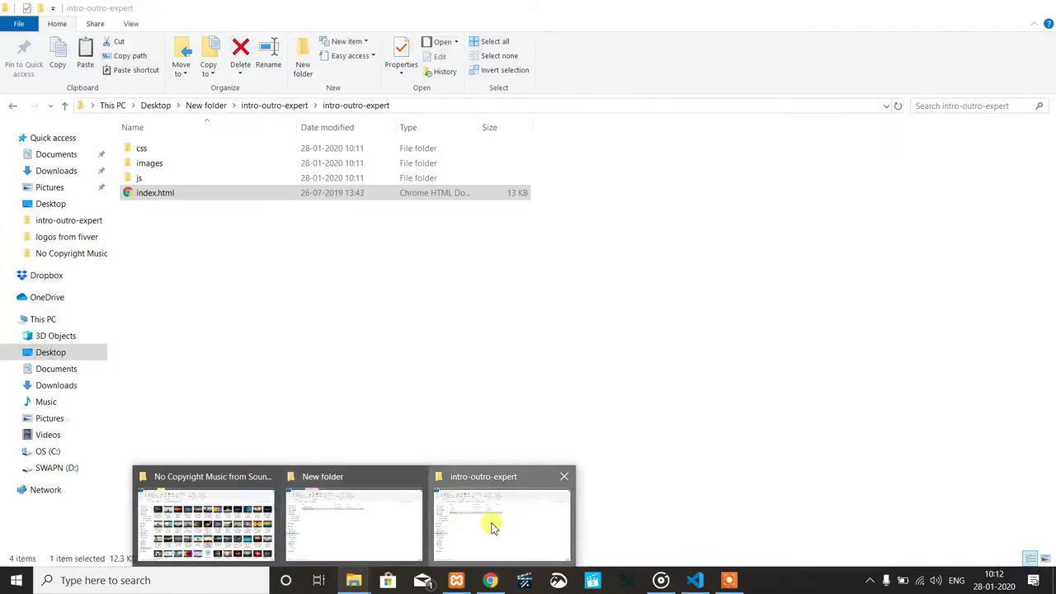
{"action": "left_click", "coordinate": [490, 522]}
{"action": "left_click", "coordinate": [152, 167]}
{"action": "double_click", "coordinate": [153, 167]}
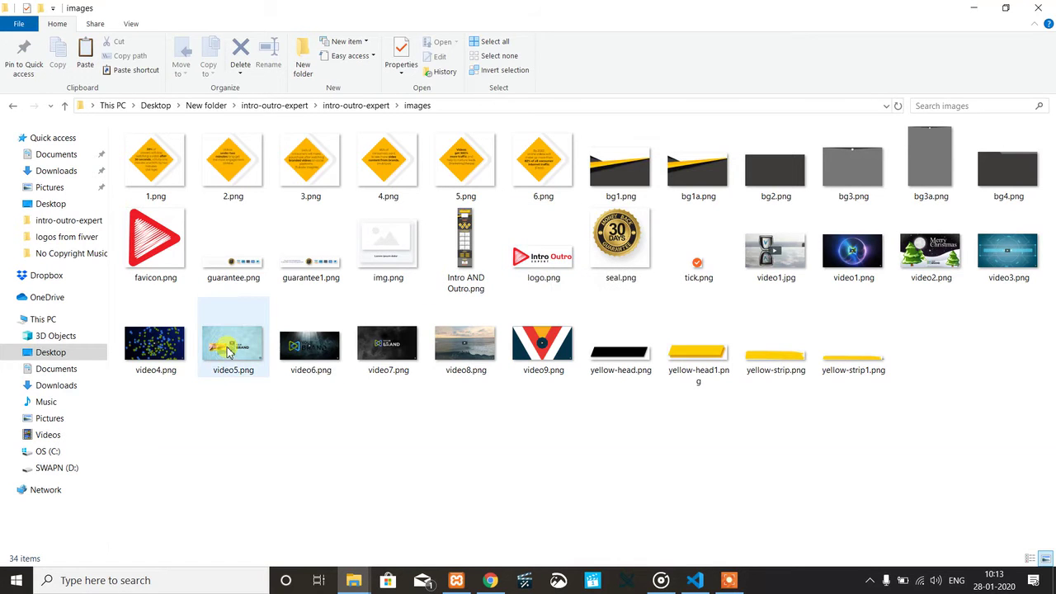
Return to Chrome and set logo.png from the media library as the product image.
{"action": "left_click", "coordinate": [504, 581]}
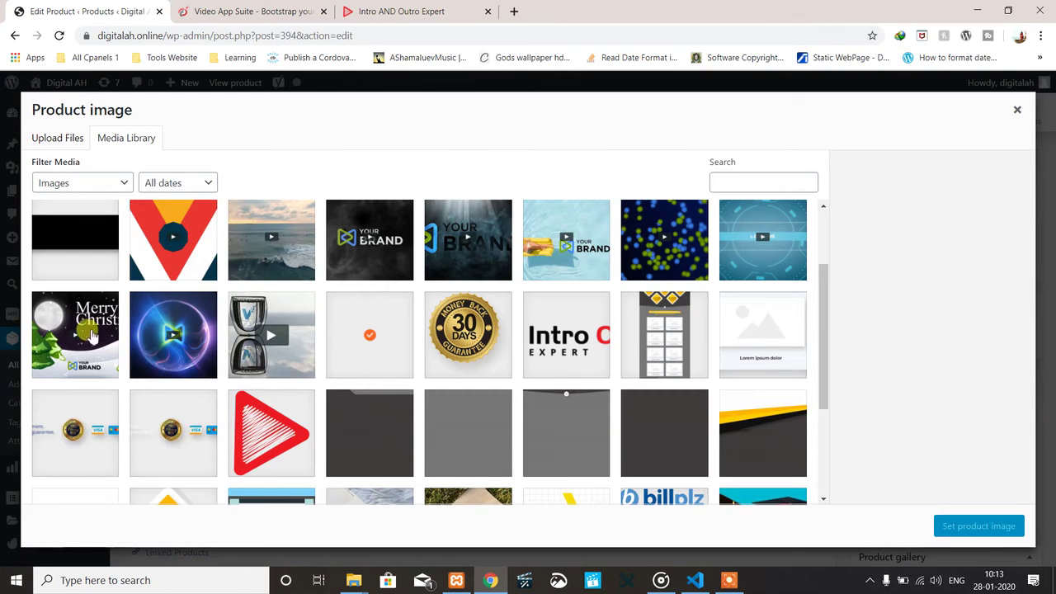
{"action": "scroll", "coordinate": [328, 445], "scroll_direction": "down", "scroll_amount": 1}
{"action": "scroll", "coordinate": [328, 446], "scroll_direction": "down", "scroll_amount": 2}
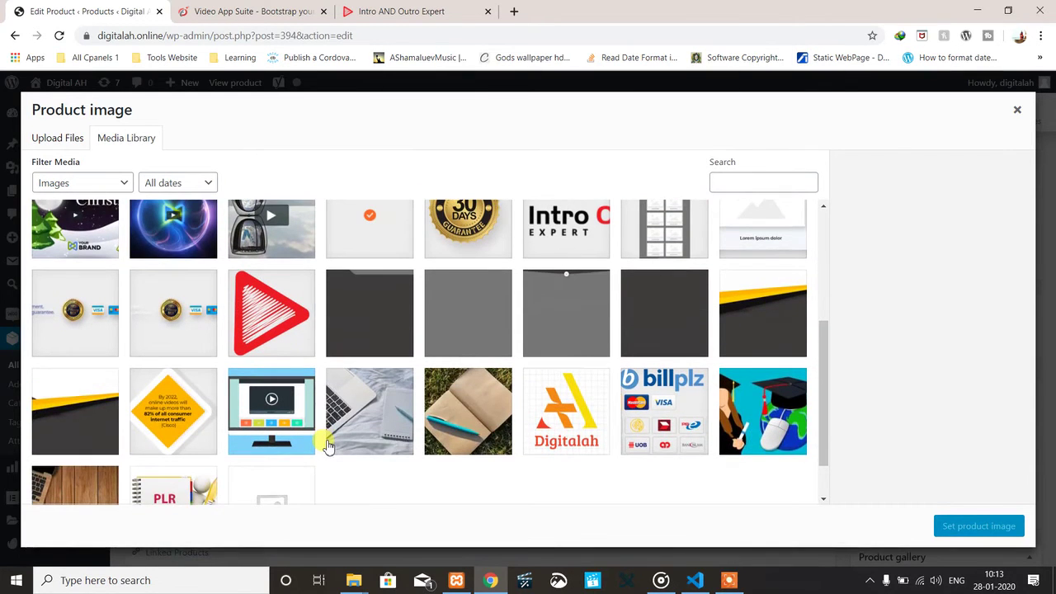
{"action": "scroll", "coordinate": [328, 445], "scroll_direction": "up", "scroll_amount": 2}
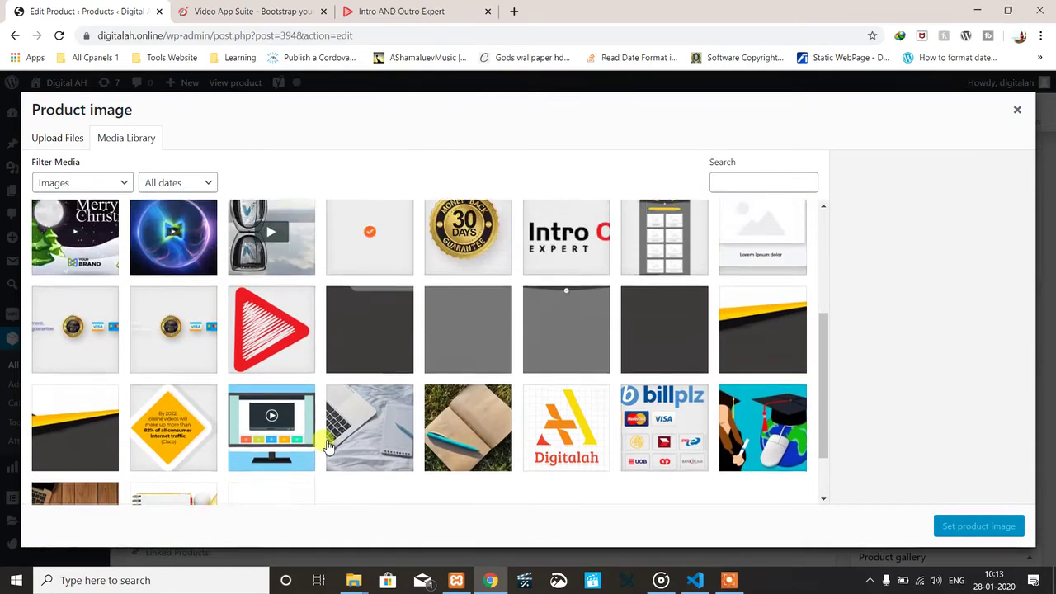
{"action": "left_click", "coordinate": [560, 308]}
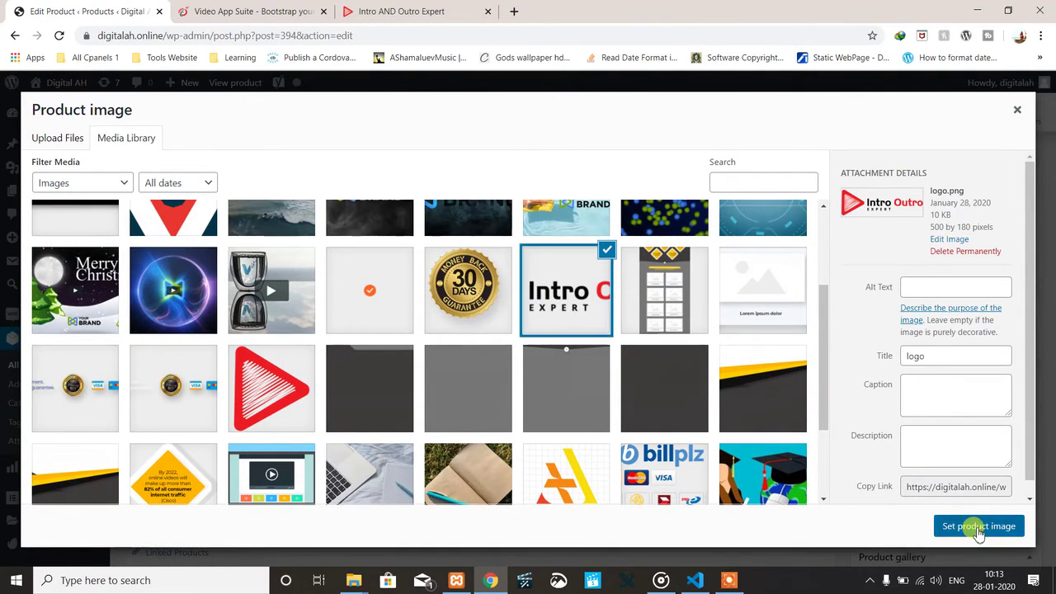
{"action": "left_click", "coordinate": [978, 528]}
Update the Intro AND Outro Expert product to save its product image.
{"action": "scroll", "coordinate": [749, 369], "scroll_direction": "down", "scroll_amount": 5}
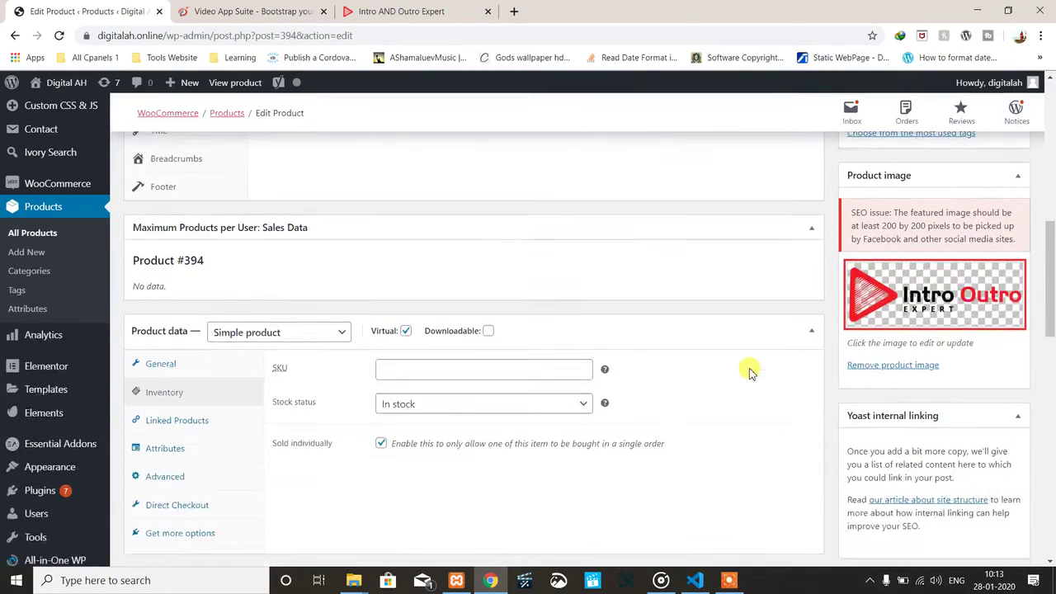
{"action": "scroll", "coordinate": [750, 369], "scroll_direction": "up", "scroll_amount": 15}
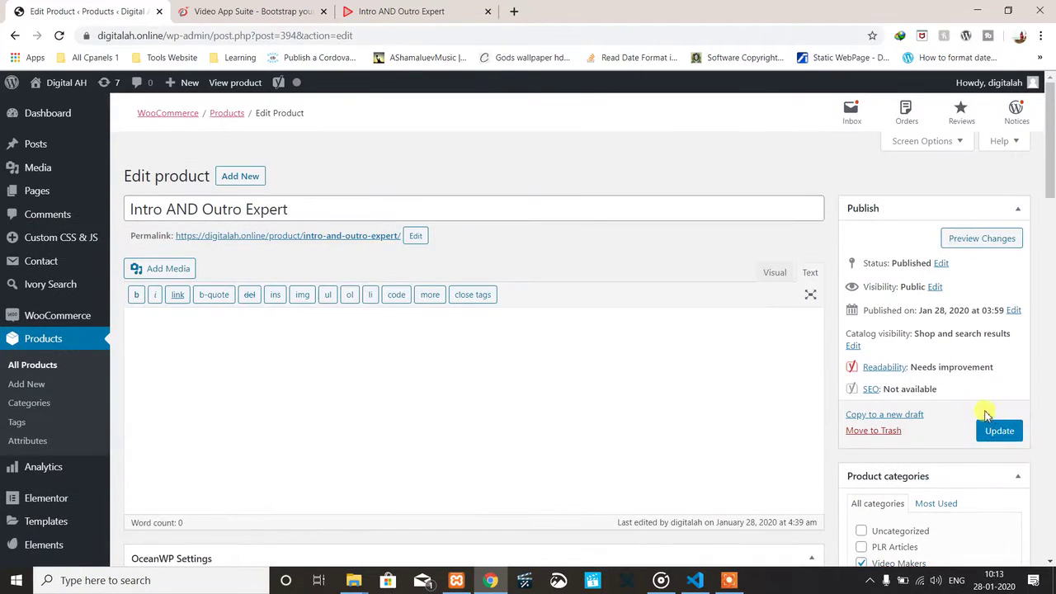
{"action": "left_click", "coordinate": [999, 432]}
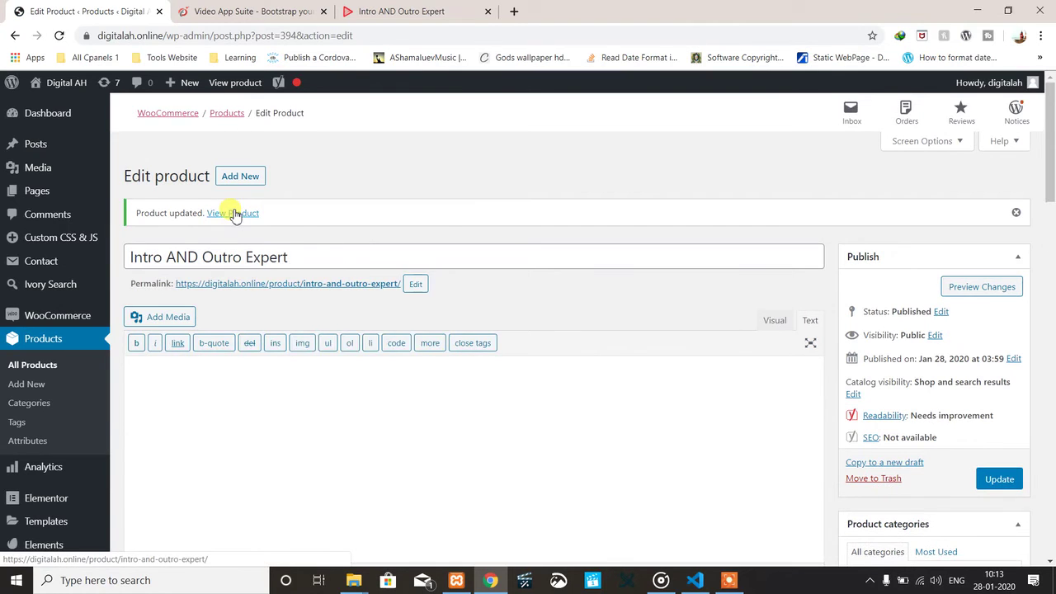
Open the live product page in a new tab and review it down to the Reviews section.
{"action": "right_click", "coordinate": [234, 214]}
{"action": "left_click", "coordinate": [278, 221]}
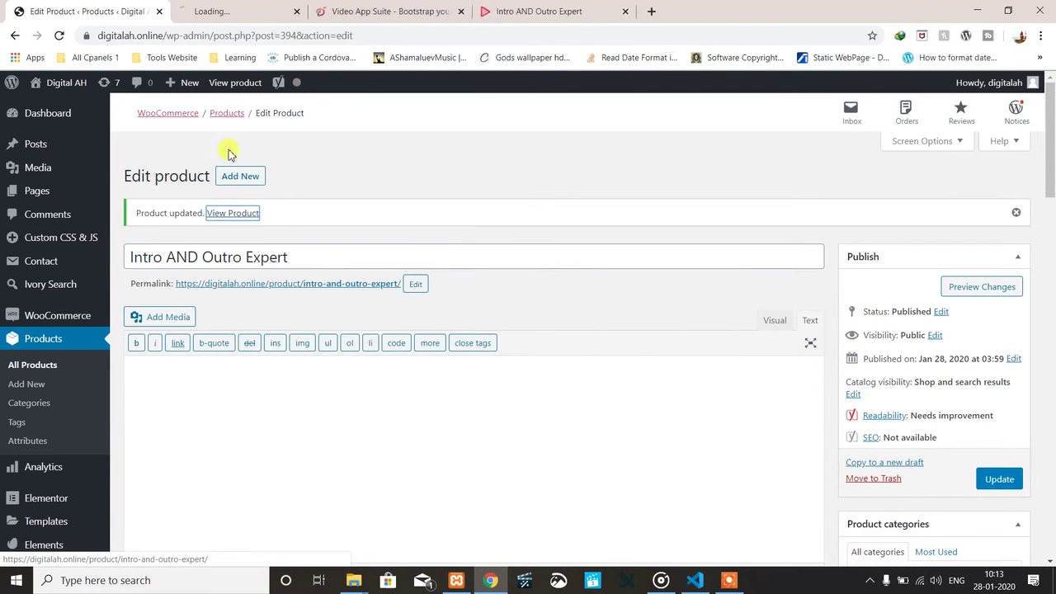
{"action": "left_click", "coordinate": [224, 13]}
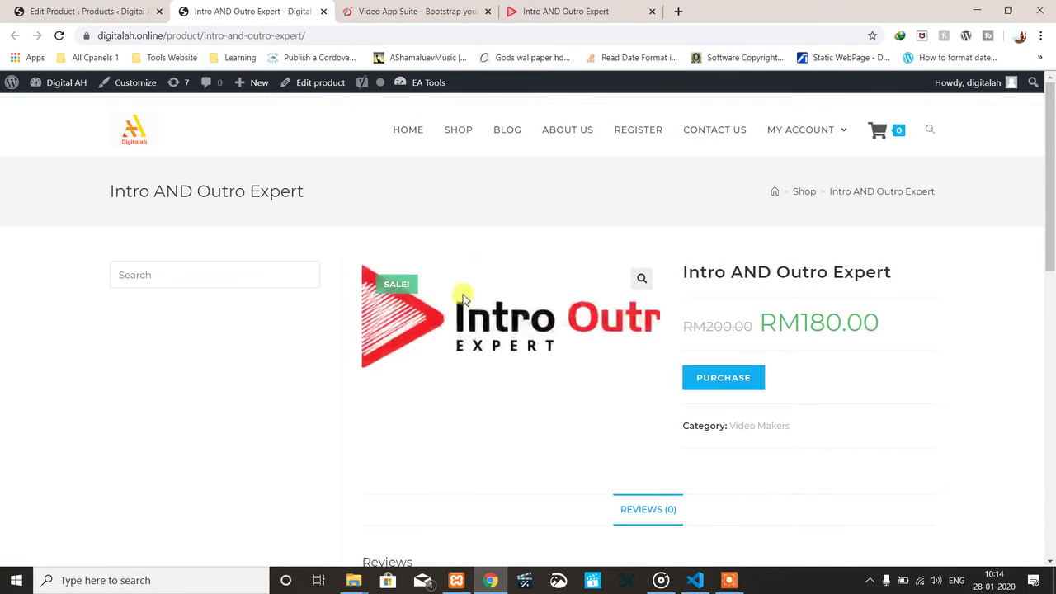
{"action": "scroll", "coordinate": [412, 476], "scroll_direction": "down", "scroll_amount": 5}
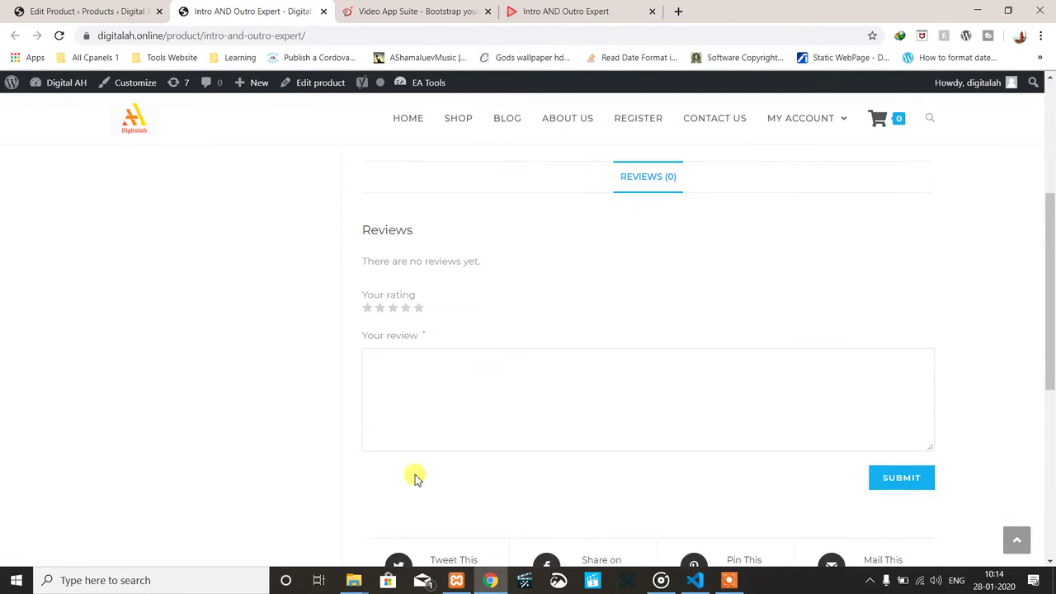
{"action": "scroll", "coordinate": [412, 476], "scroll_direction": "up", "scroll_amount": 5}
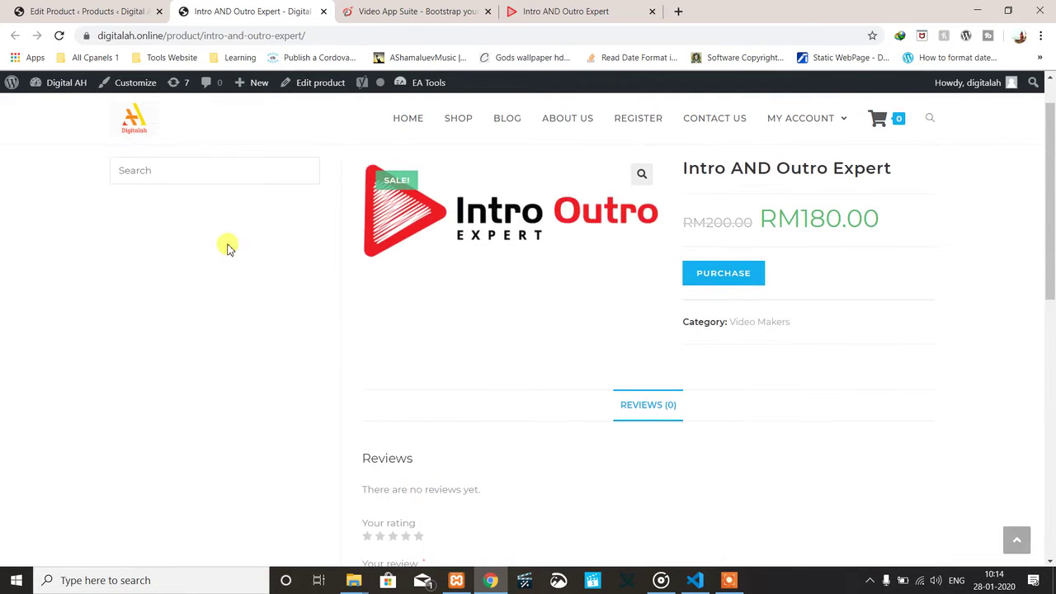
Return to the product editor and add the nine video thumbnails from video8.png through video1.jpg to the product gallery.
{"action": "left_click", "coordinate": [108, 13]}
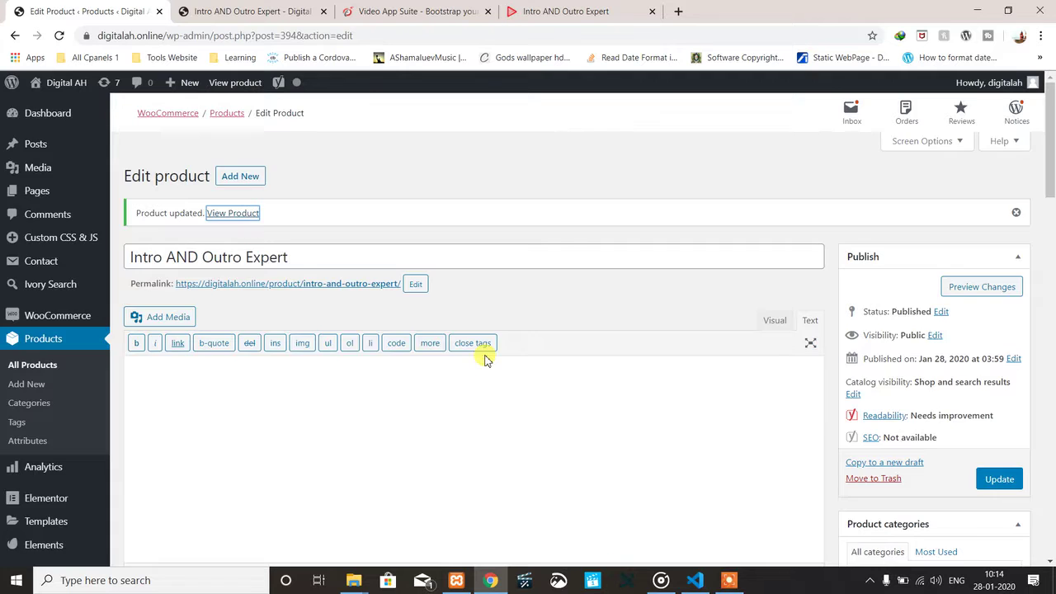
{"action": "scroll", "coordinate": [485, 359], "scroll_direction": "down", "scroll_amount": 10}
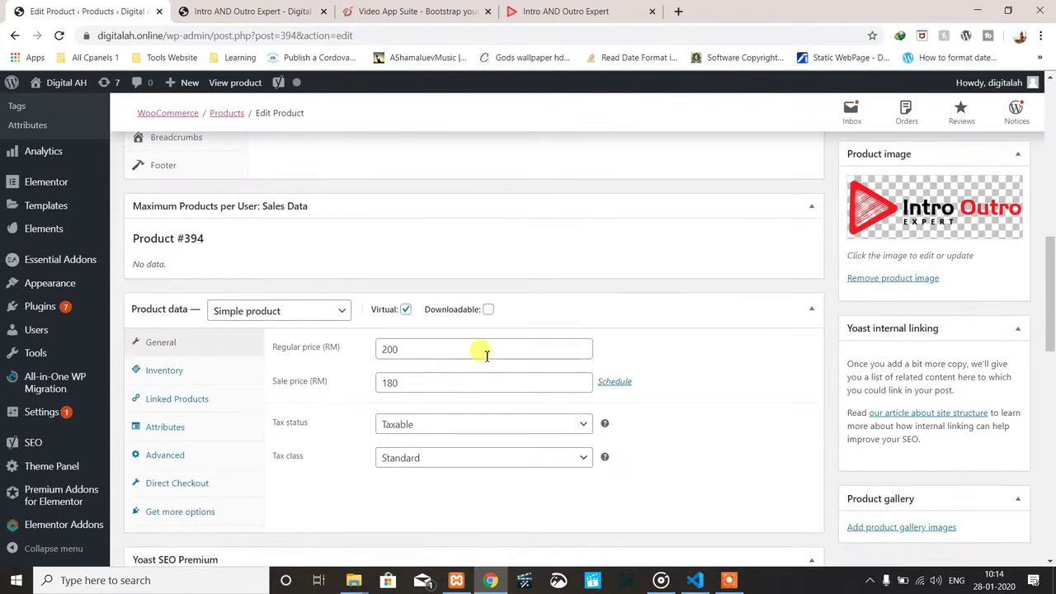
{"action": "scroll", "coordinate": [485, 355], "scroll_direction": "down", "scroll_amount": 3}
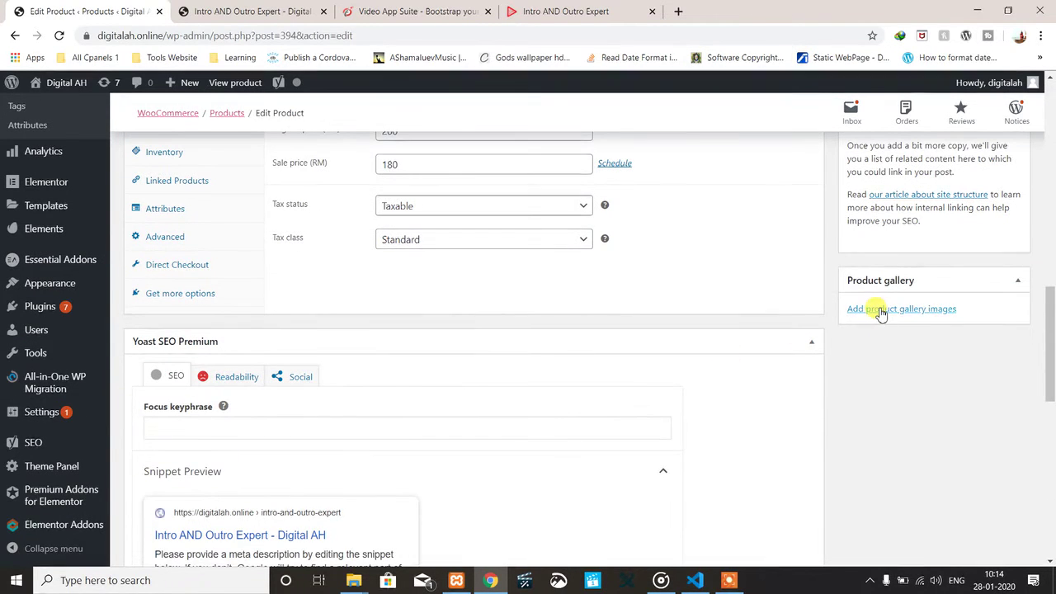
{"action": "left_click", "coordinate": [881, 310]}
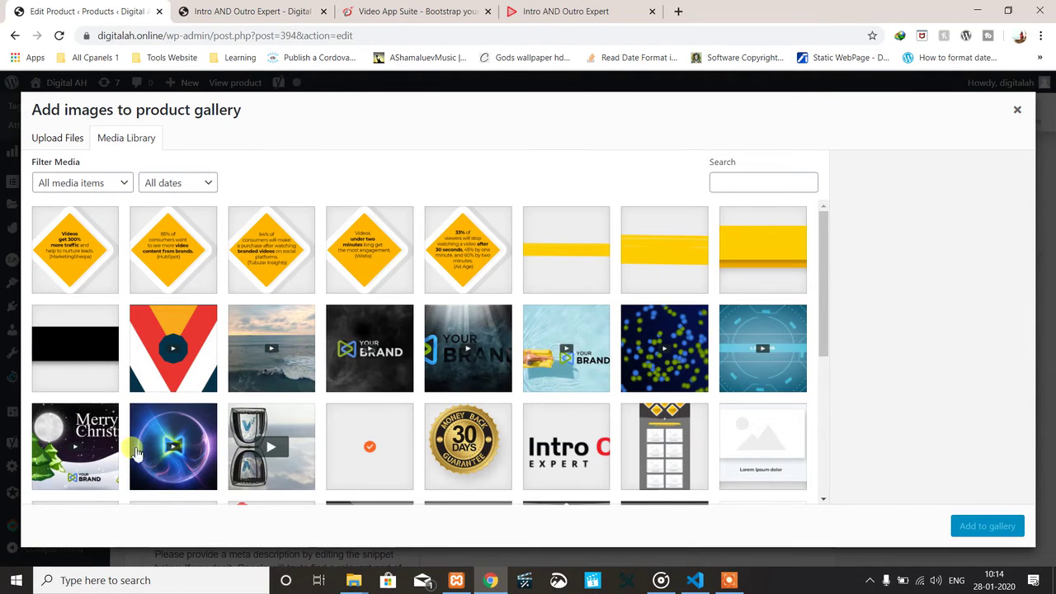
{"action": "left_click", "coordinate": [273, 440]}
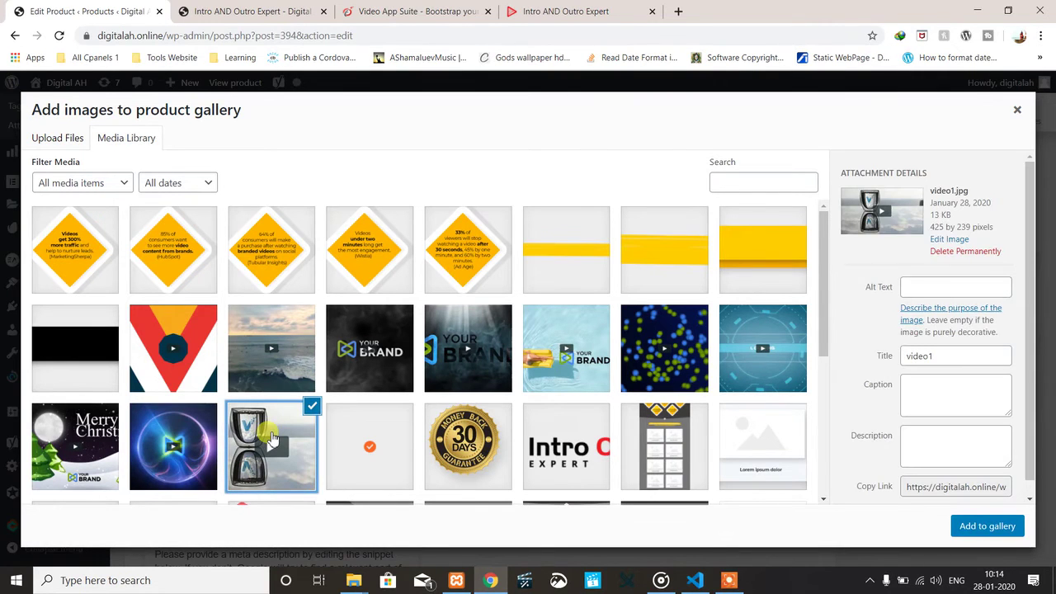
{"action": "left_click", "coordinate": [299, 363]}
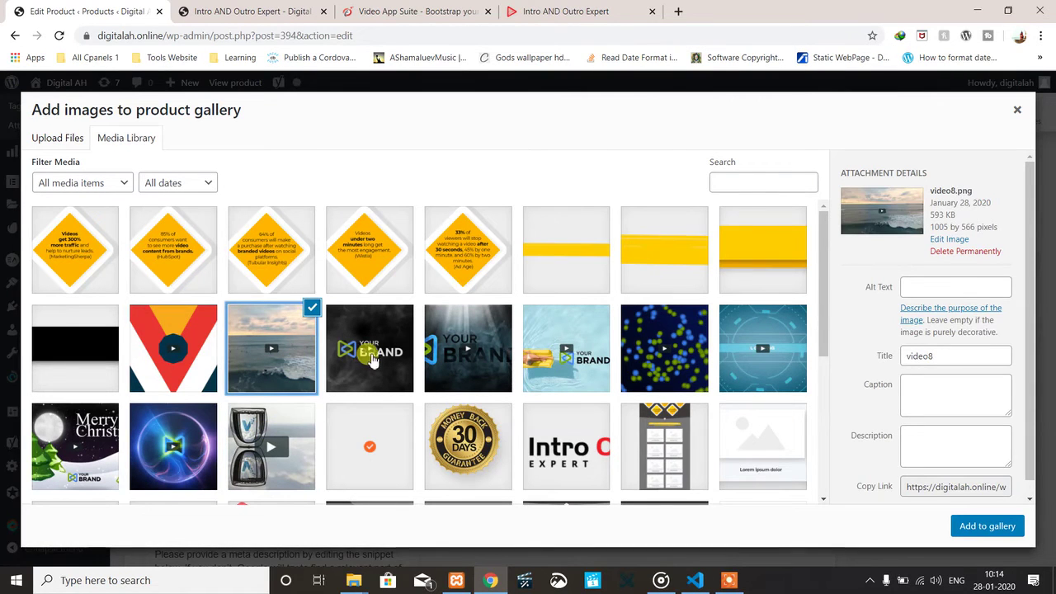
{"action": "left_click", "coordinate": [280, 458], "text": "shift"}
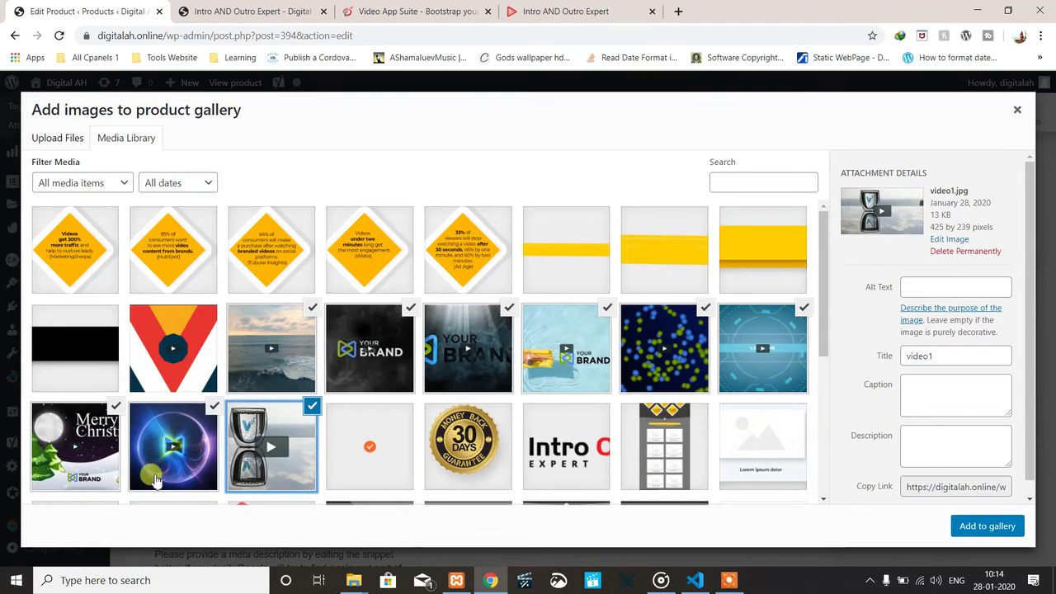
{"action": "left_click", "coordinate": [993, 528]}
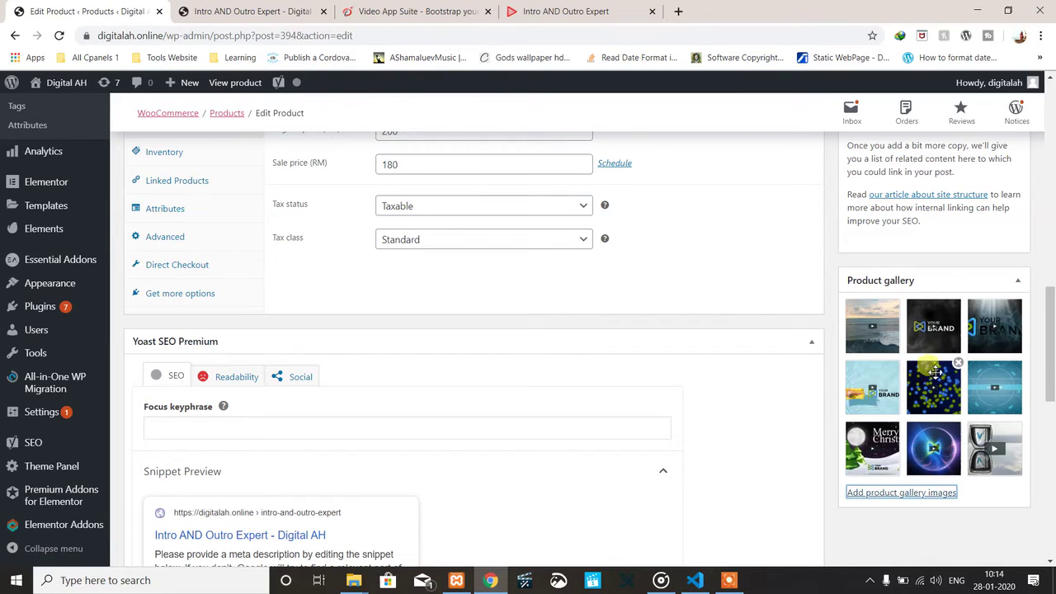
Update the product to save its gallery images.
{"action": "scroll", "coordinate": [607, 399], "scroll_direction": "down", "scroll_amount": 4}
{"action": "scroll", "coordinate": [607, 398], "scroll_direction": "up", "scroll_amount": 15}
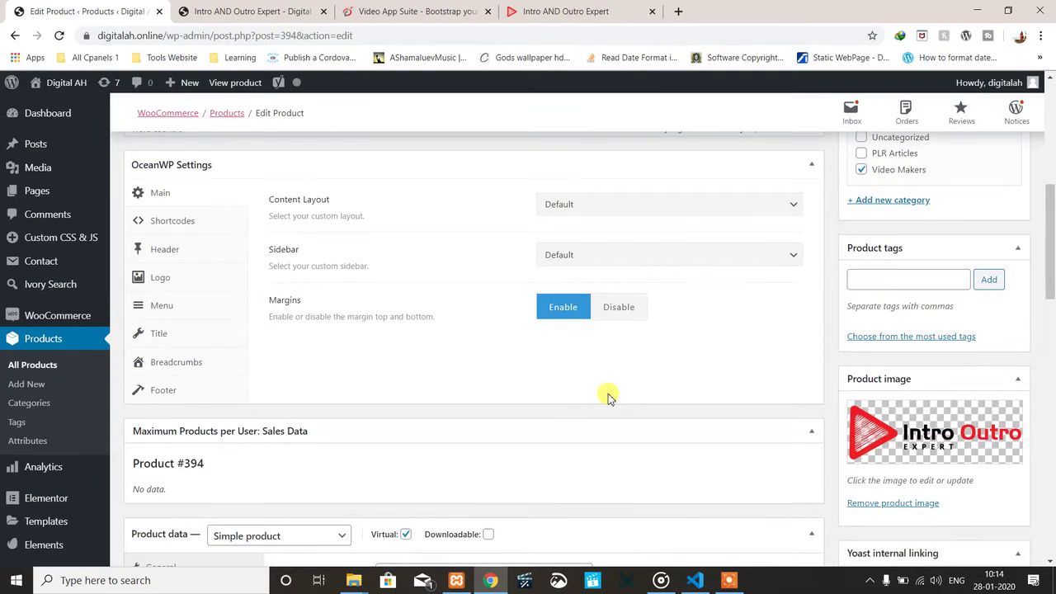
{"action": "scroll", "coordinate": [607, 399], "scroll_direction": "up", "scroll_amount": 5}
{"action": "left_click", "coordinate": [998, 443]}
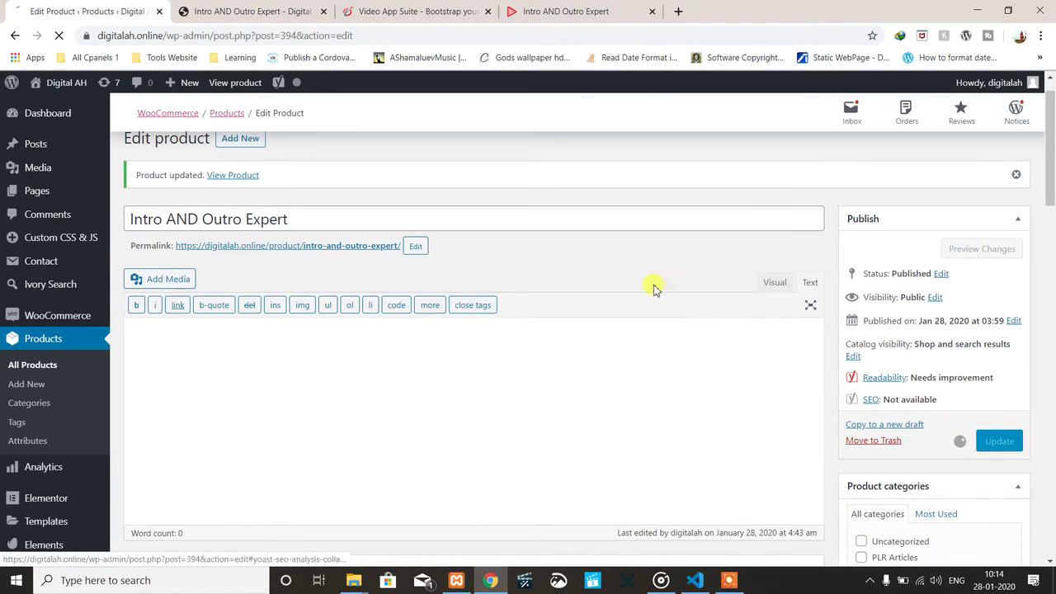
Reload the live product page, preview the ocean and dark Your Brand gallery images, and return to the product's description editor.
{"action": "left_click", "coordinate": [237, 13]}
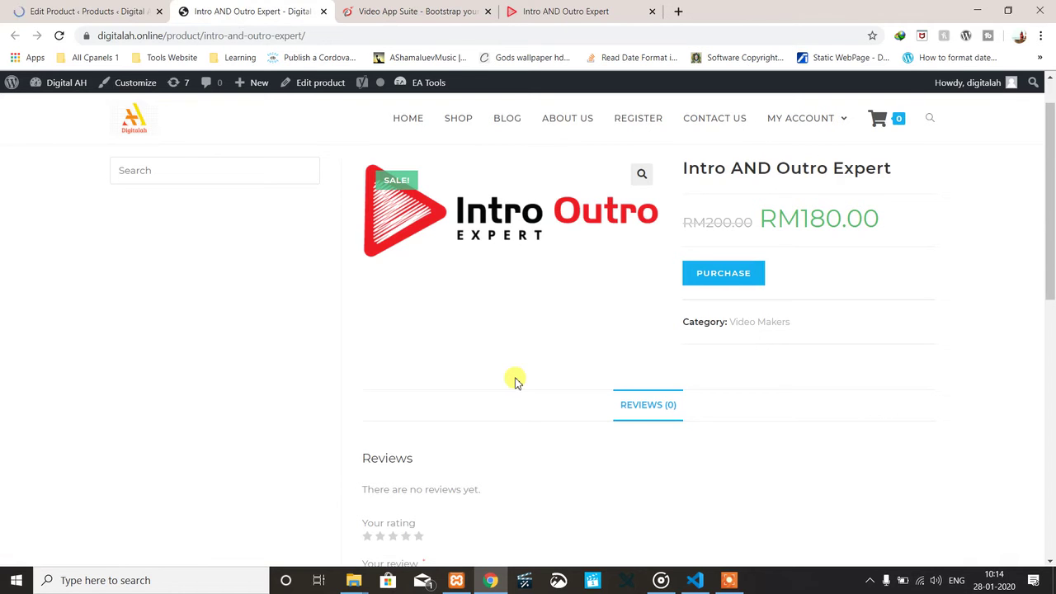
{"action": "key", "text": "F5"}
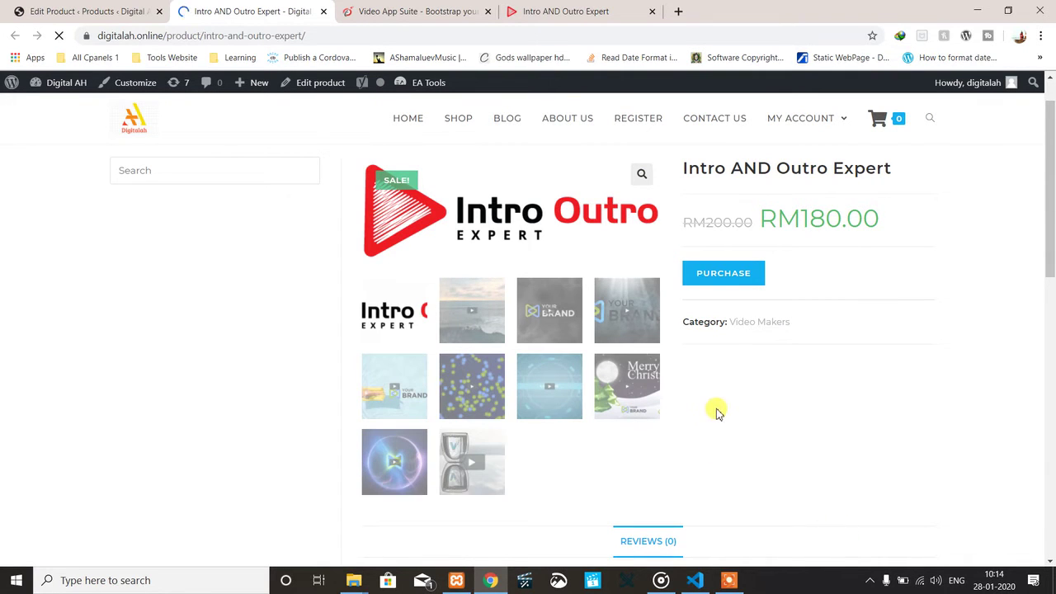
{"action": "left_click", "coordinate": [457, 429]}
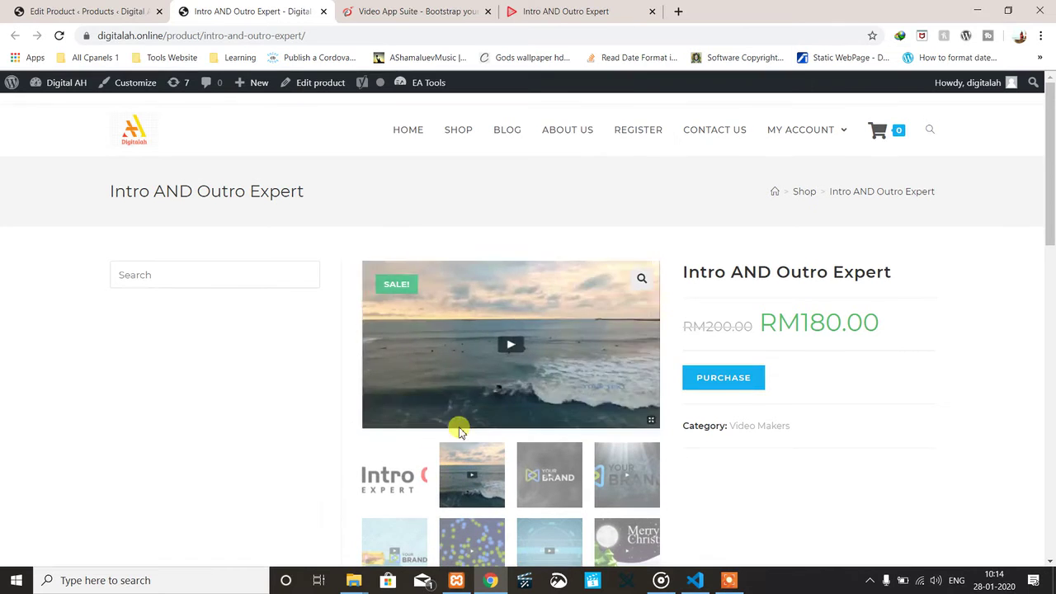
{"action": "left_click", "coordinate": [554, 473]}
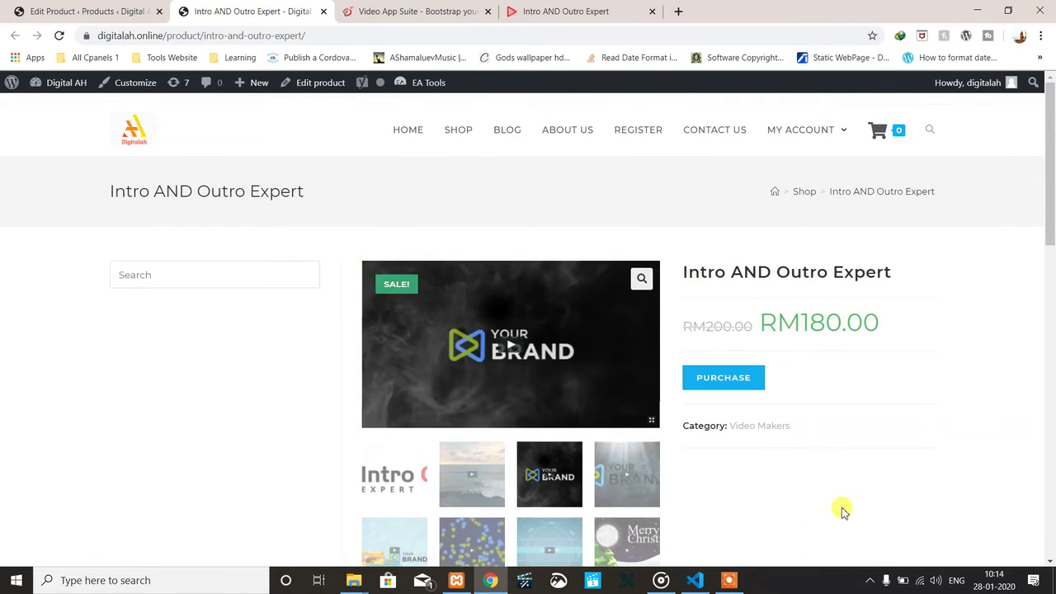
{"action": "scroll", "coordinate": [841, 504], "scroll_direction": "down", "scroll_amount": 5}
{"action": "scroll", "coordinate": [836, 500], "scroll_direction": "down", "scroll_amount": 2}
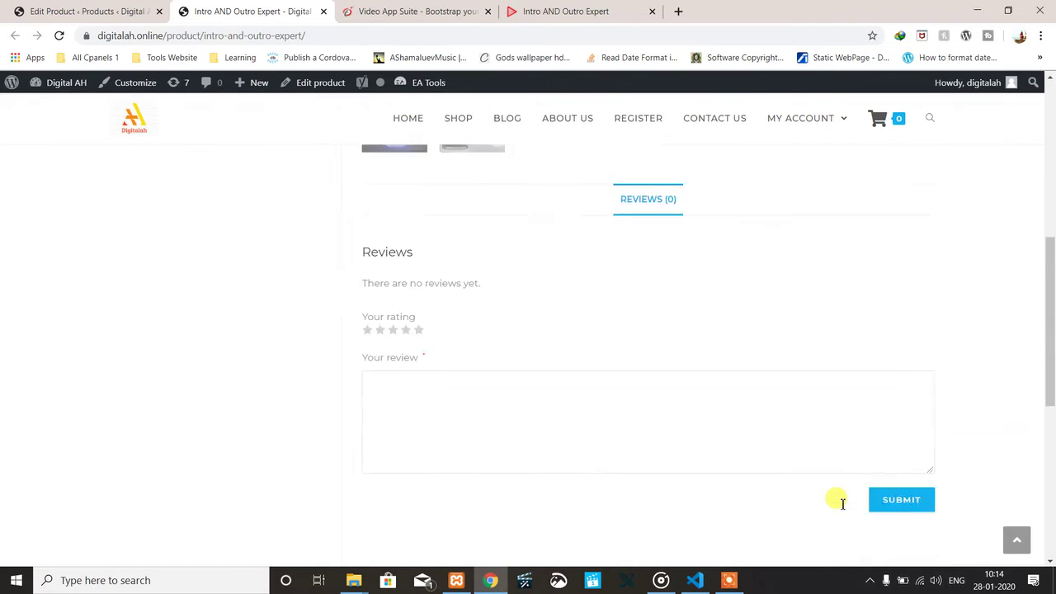
{"action": "scroll", "coordinate": [835, 500], "scroll_direction": "up", "scroll_amount": 2}
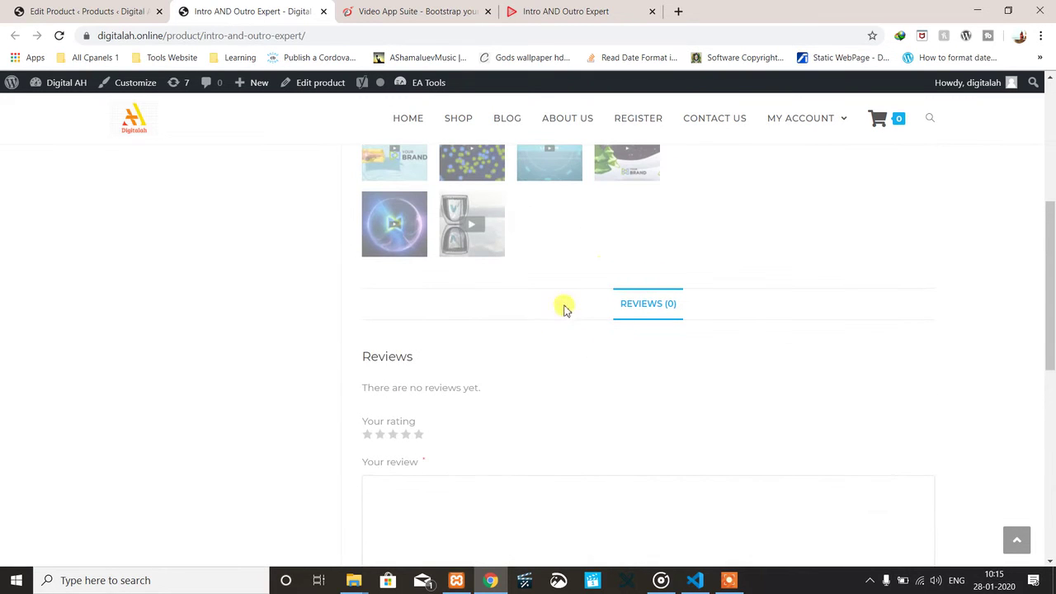
{"action": "scroll", "coordinate": [618, 344], "scroll_direction": "up", "scroll_amount": 2}
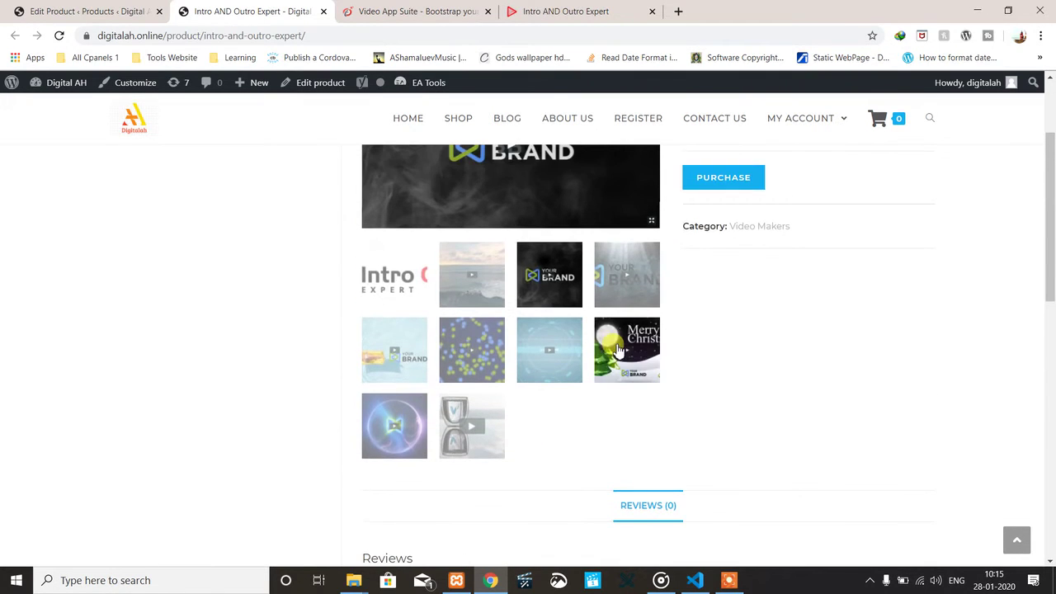
{"action": "left_click", "coordinate": [104, 19]}
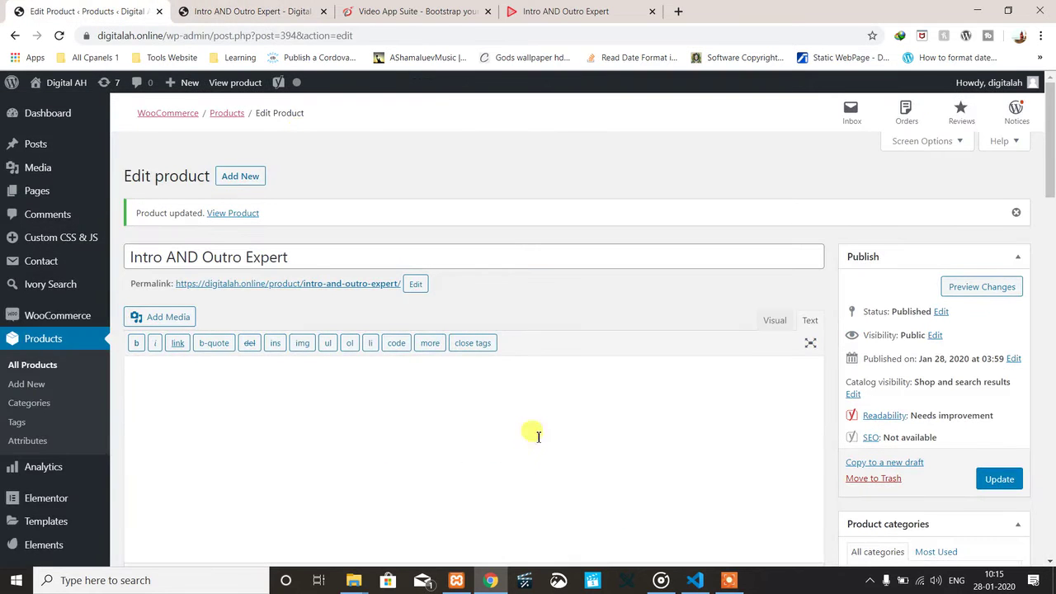
{"action": "scroll", "coordinate": [580, 460], "scroll_direction": "down", "scroll_amount": 2}
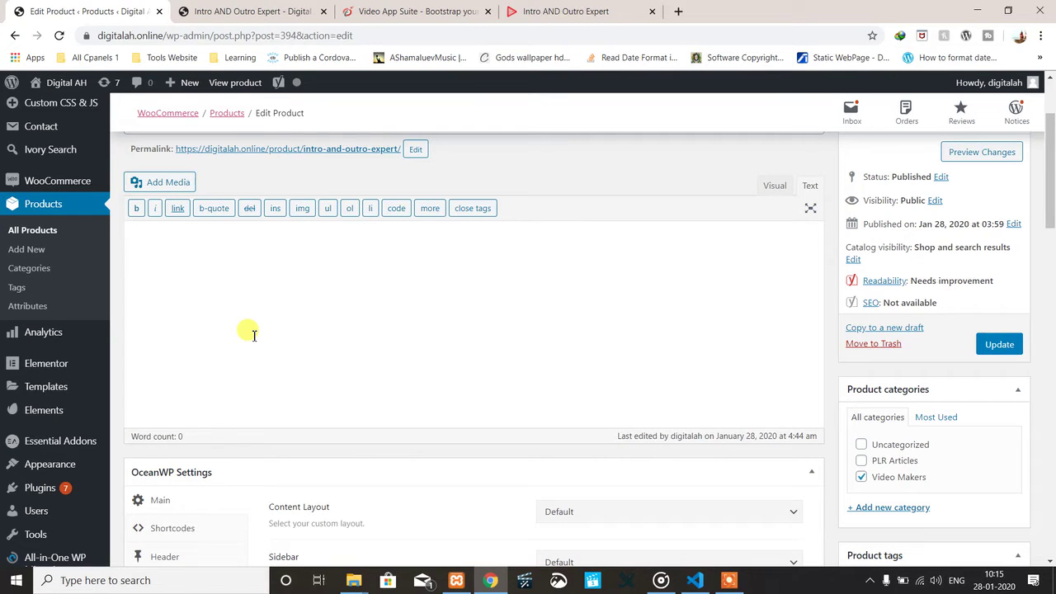
Switch to FileZilla, connect to the first saved vps4gb site and open the remote web folder.
{"action": "left_click", "coordinate": [15, 583]}
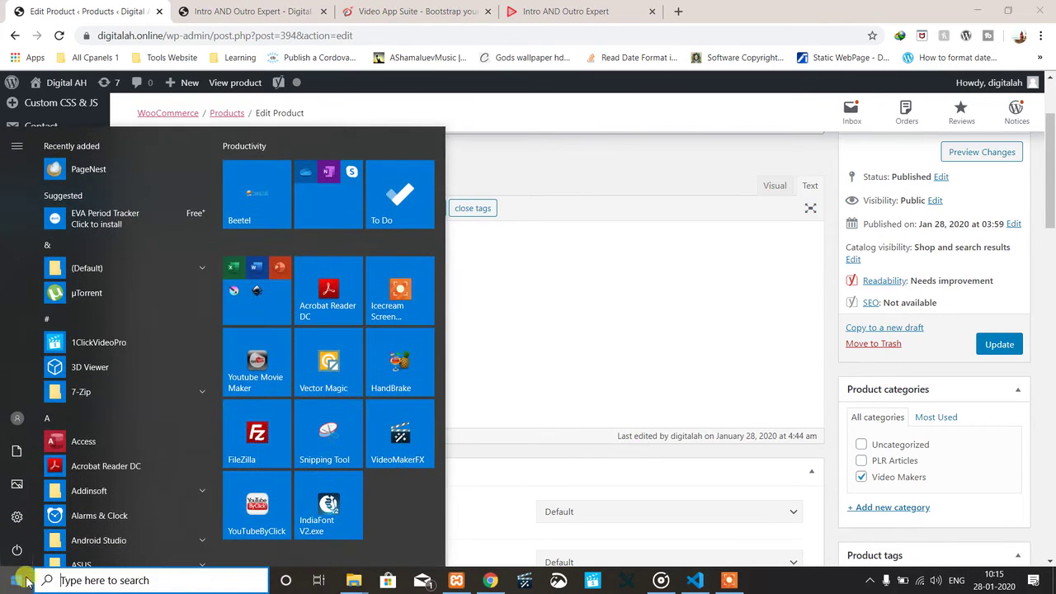
{"action": "left_click", "coordinate": [265, 429]}
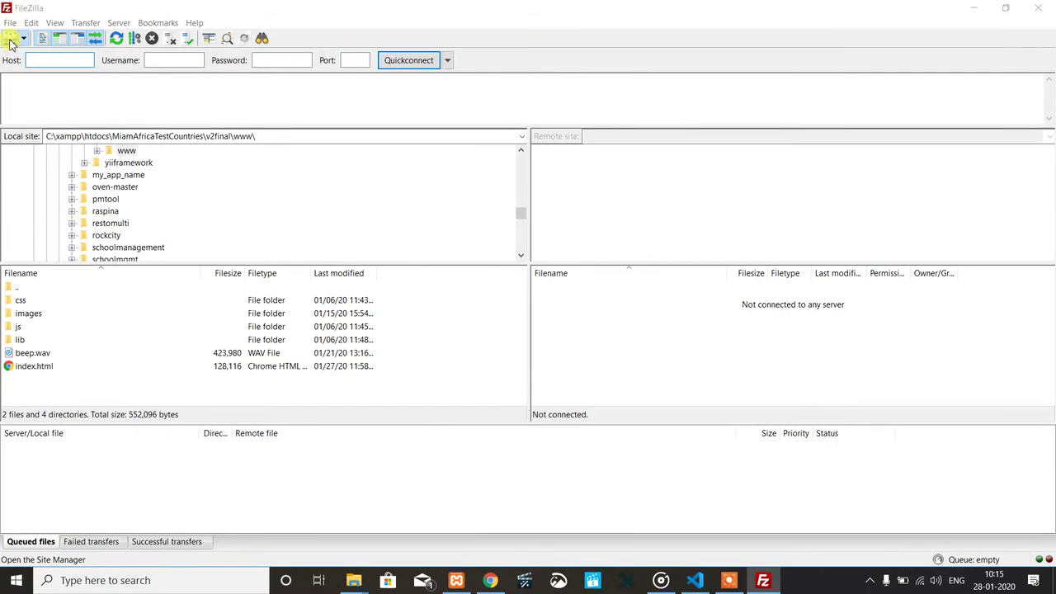
{"action": "left_click", "coordinate": [11, 41]}
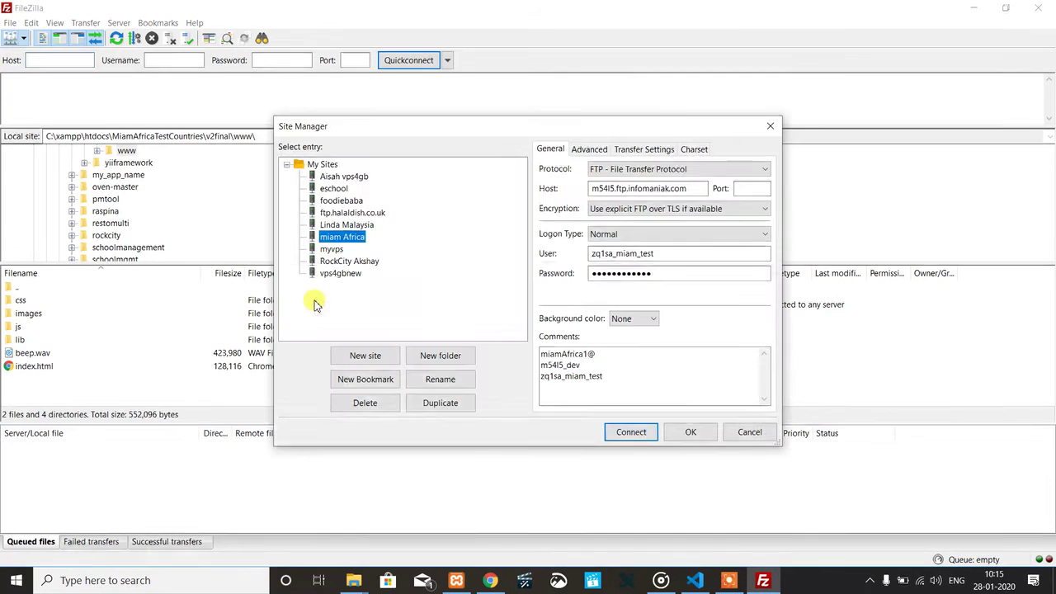
{"action": "double_click", "coordinate": [356, 176]}
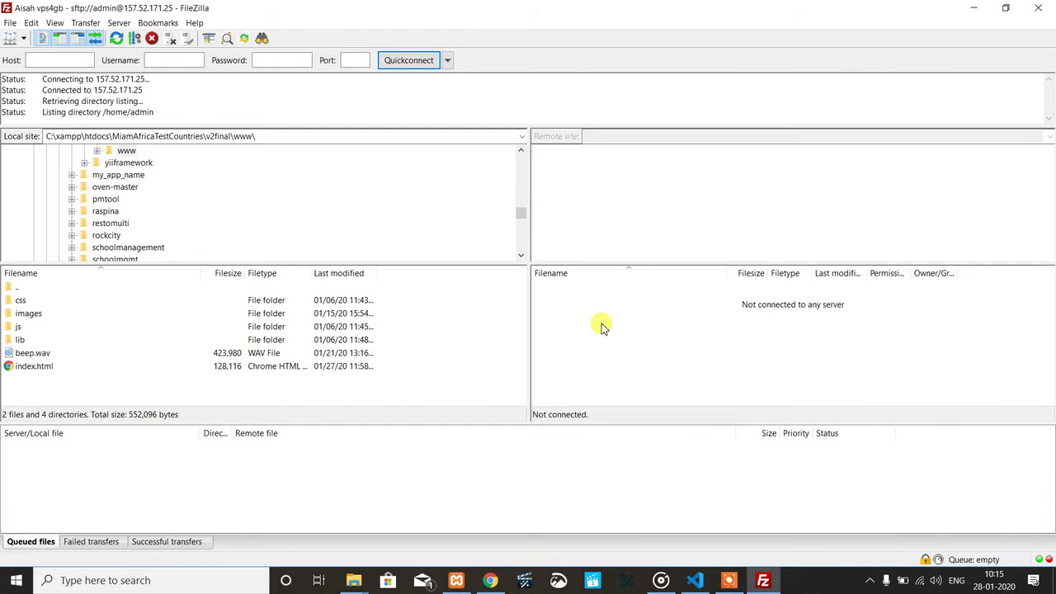
{"action": "double_click", "coordinate": [554, 341]}
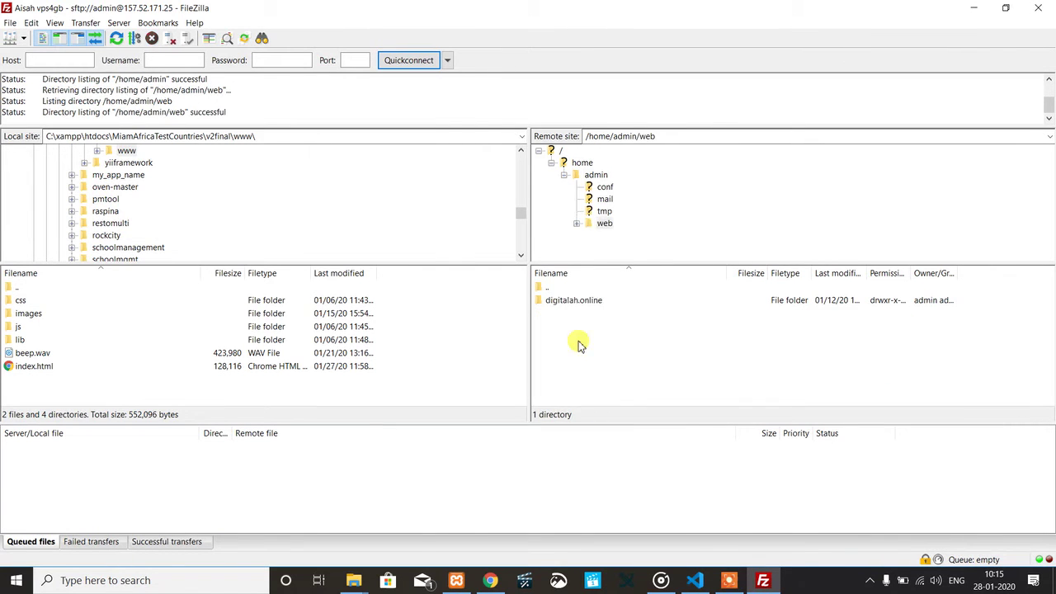
Open the public_html folder of digitalah.online on the remote site and look through its contents.
{"action": "double_click", "coordinate": [596, 302]}
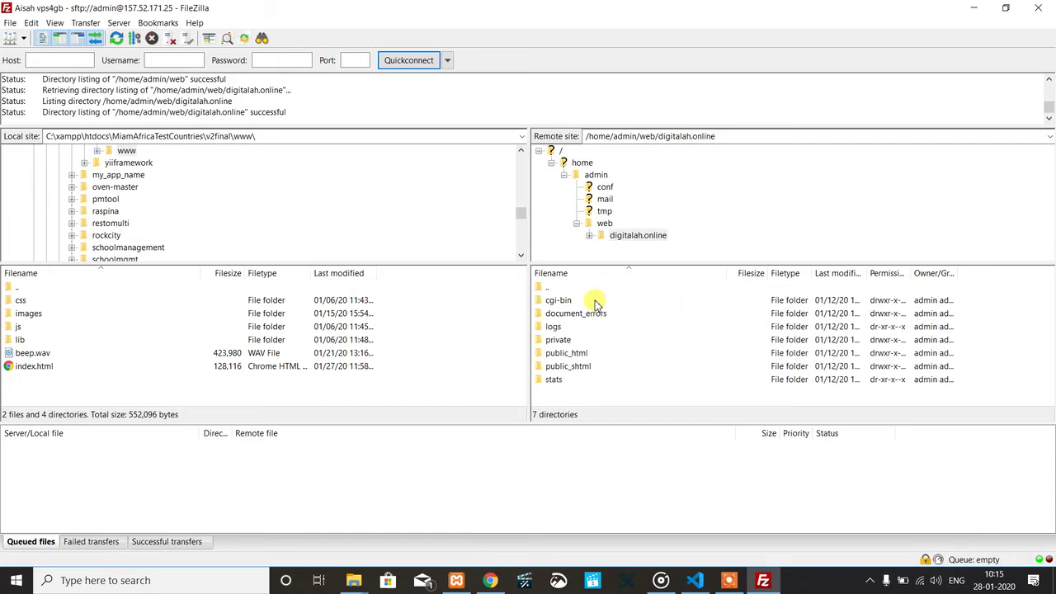
{"action": "double_click", "coordinate": [577, 356]}
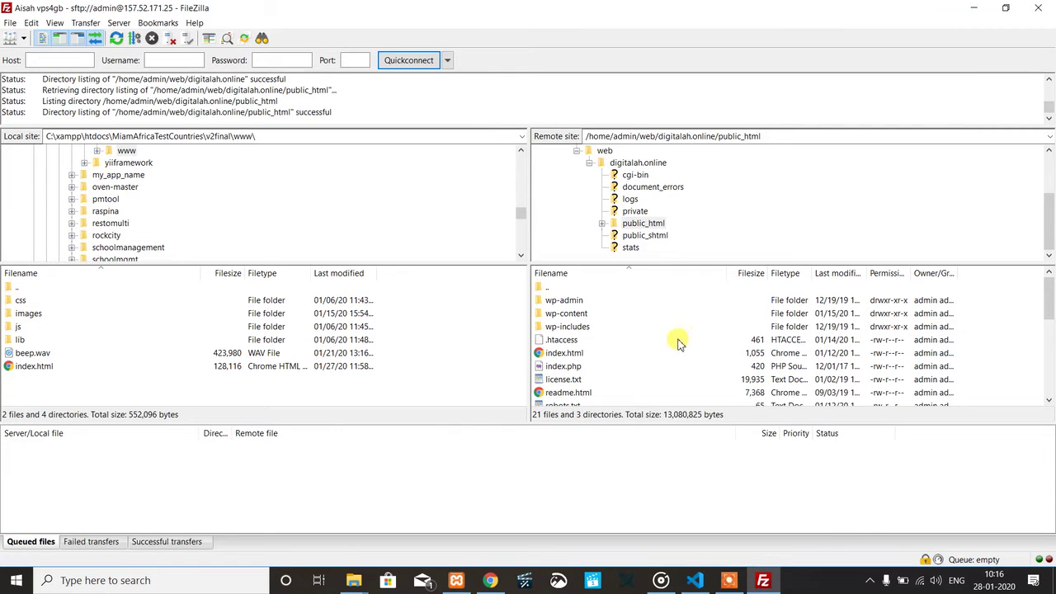
{"action": "scroll", "coordinate": [684, 369], "scroll_direction": "down", "scroll_amount": 5}
{"action": "scroll", "coordinate": [685, 369], "scroll_direction": "up", "scroll_amount": 5}
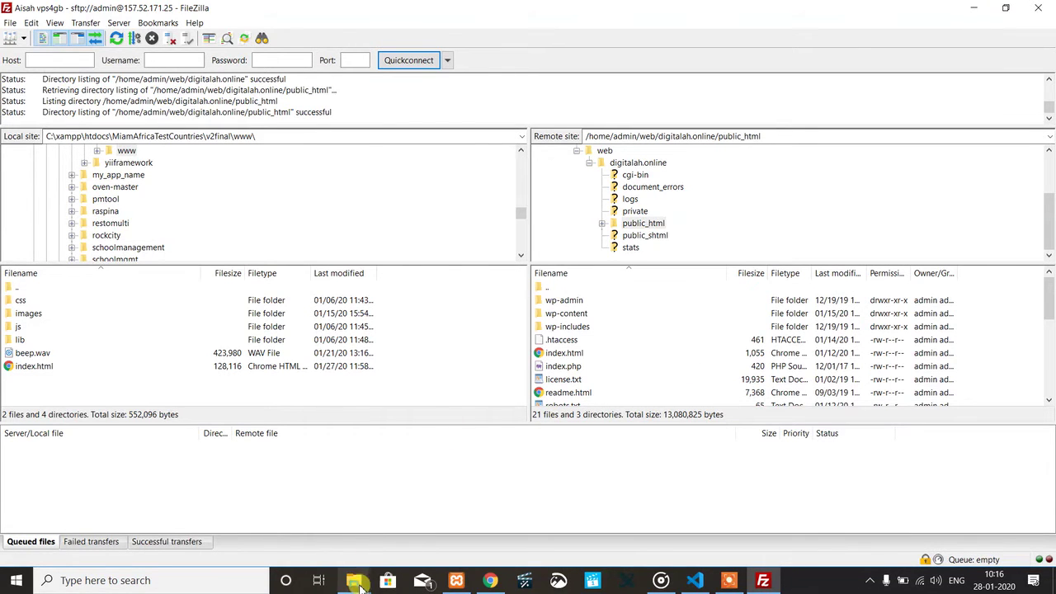
Switch to File Explorer, go up to the inner intro-outro-expert folder and open its index.html in Visual Studio Code.
{"action": "mouse_move", "coordinate": [360, 584]}
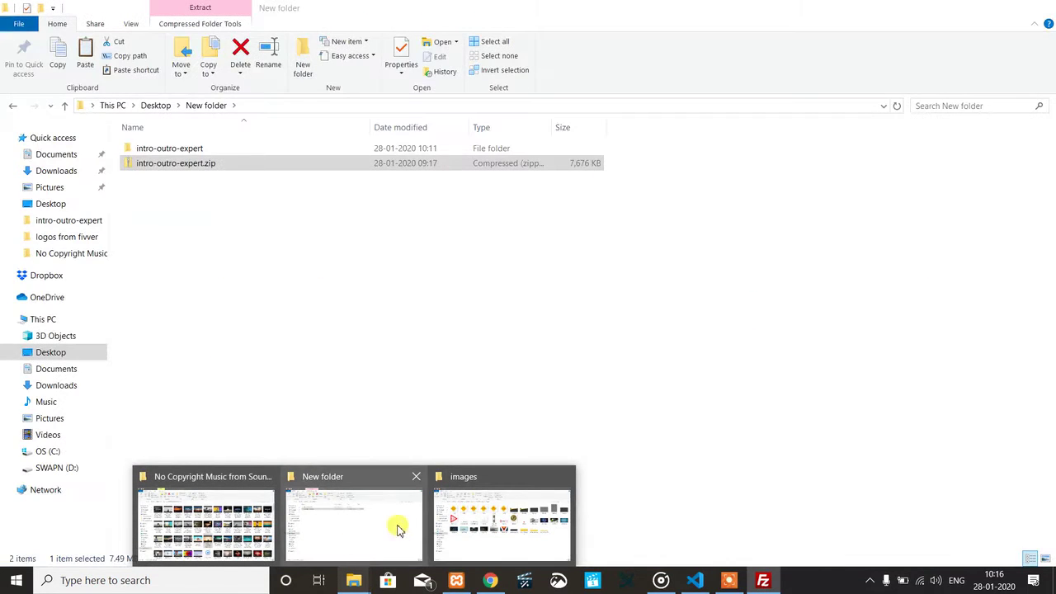
{"action": "mouse_move", "coordinate": [445, 520]}
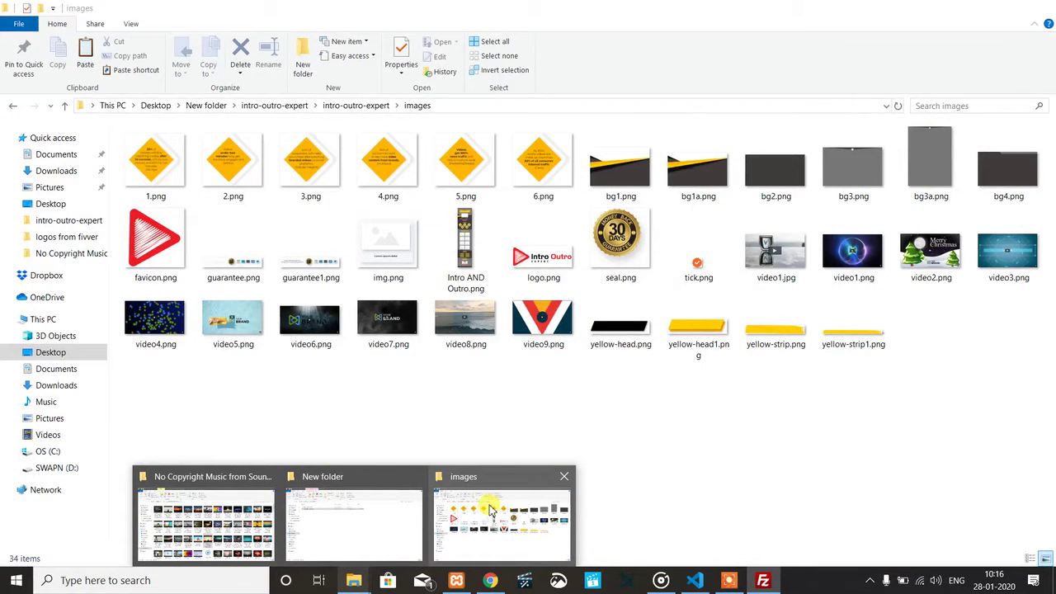
{"action": "left_click", "coordinate": [489, 510]}
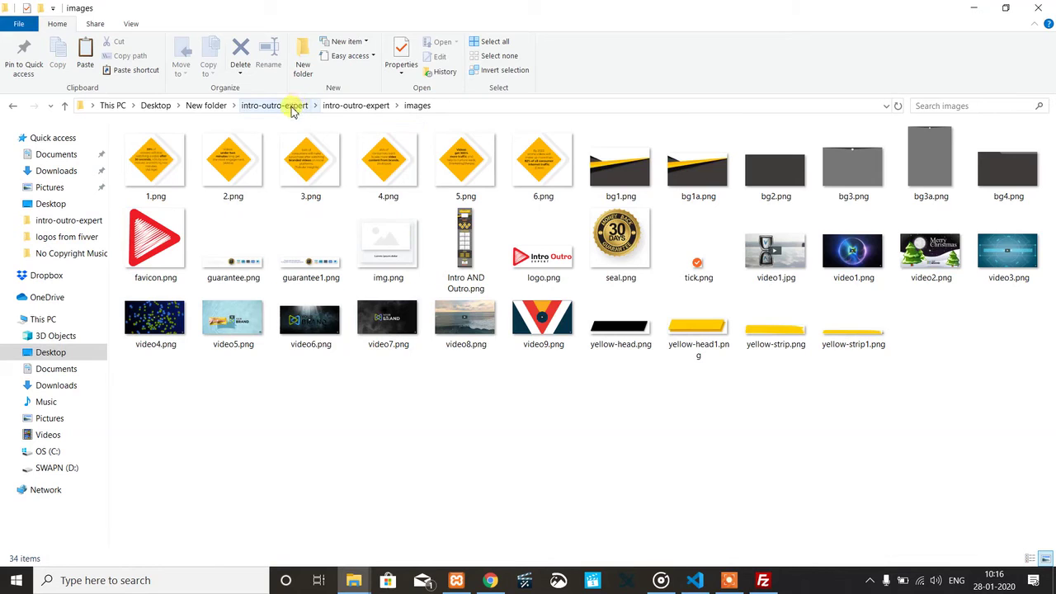
{"action": "left_click", "coordinate": [340, 108]}
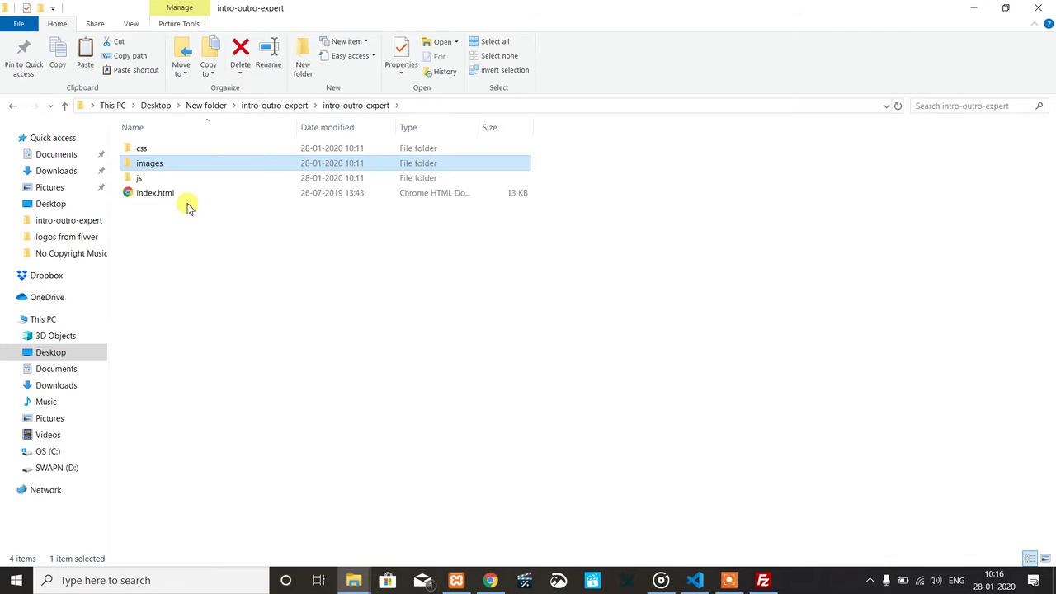
{"action": "right_click", "coordinate": [153, 196]}
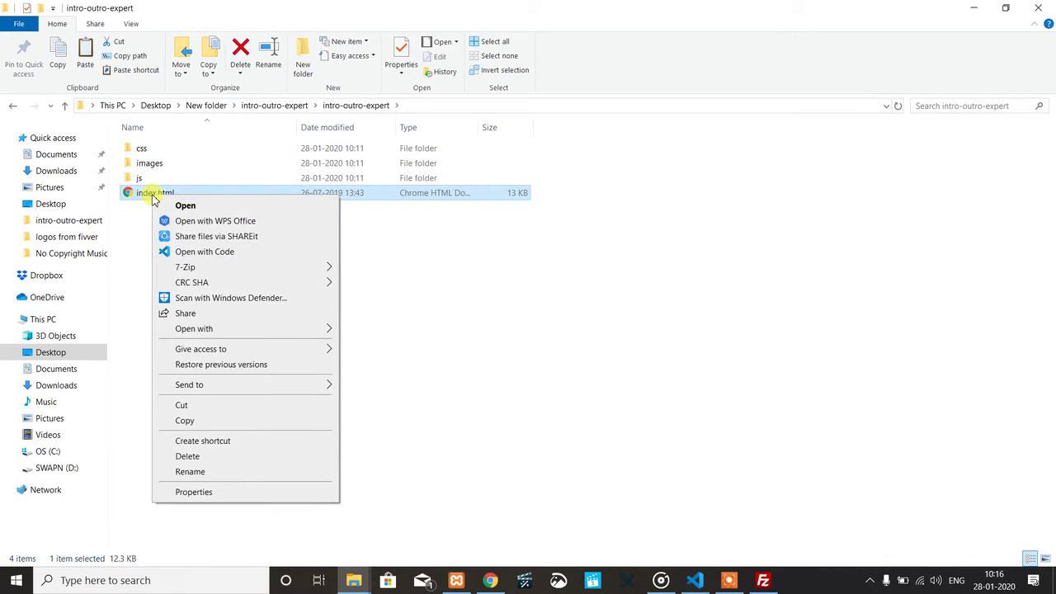
{"action": "left_click", "coordinate": [221, 254]}
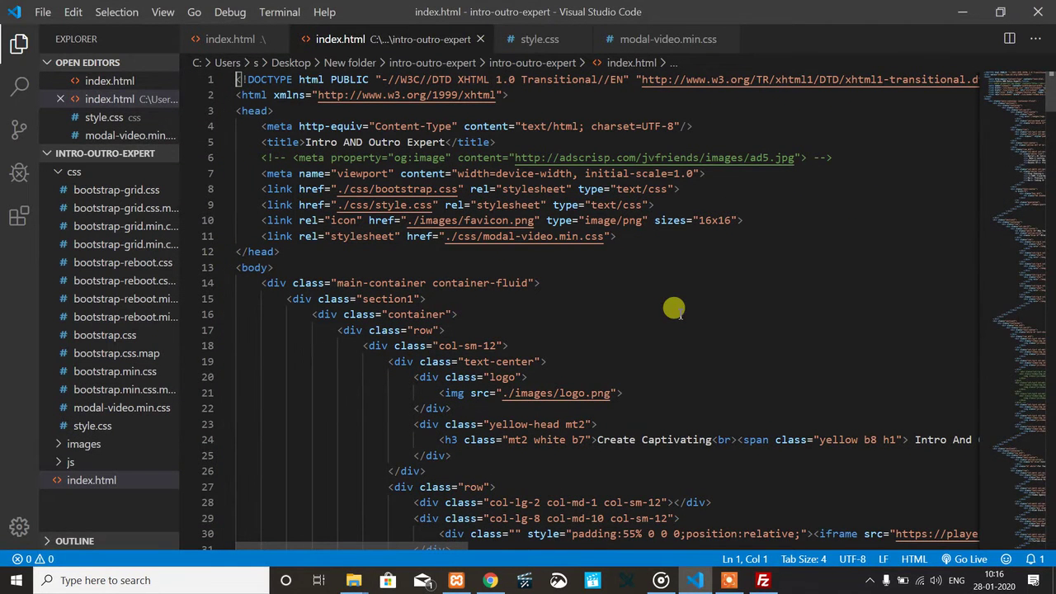
{"action": "scroll", "coordinate": [674, 308], "scroll_direction": "down", "scroll_amount": 3}
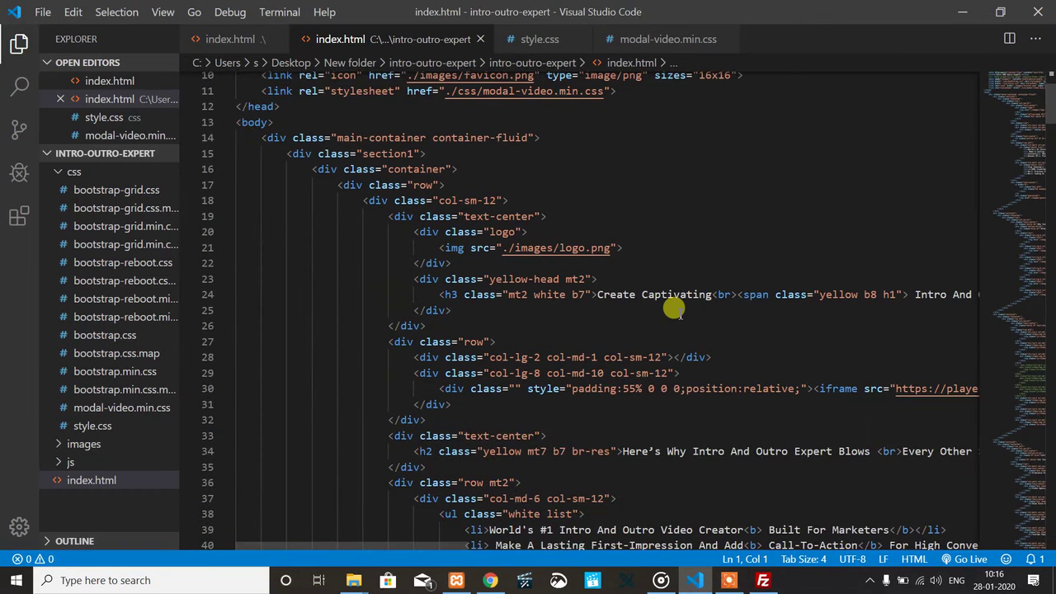
Switch to Chrome and examine the local Intro AND Outro Expert sales page, including its Get Access Now buttons, from headline to footer.
{"action": "left_click", "coordinate": [494, 577]}
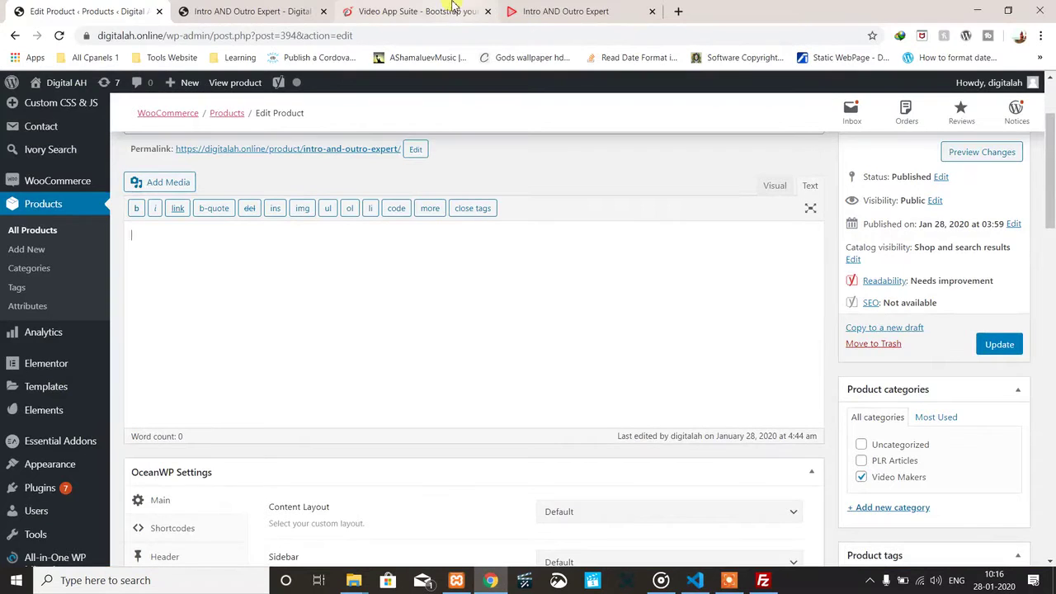
{"action": "left_click", "coordinate": [548, 13]}
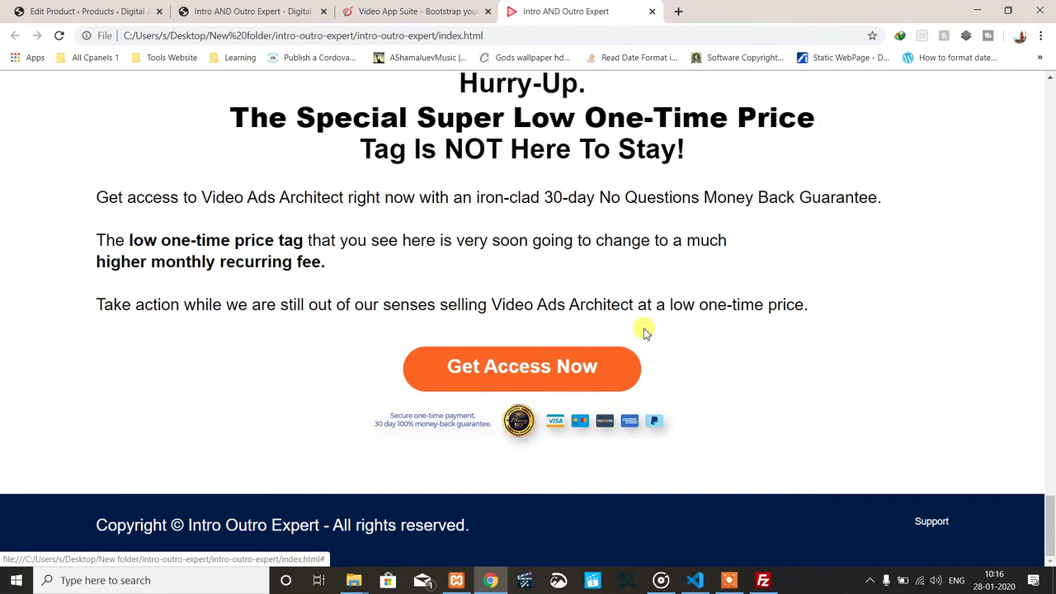
{"action": "scroll", "coordinate": [699, 356], "scroll_direction": "up", "scroll_amount": 1}
{"action": "scroll", "coordinate": [698, 353], "scroll_direction": "up", "scroll_amount": 10}
{"action": "scroll", "coordinate": [698, 353], "scroll_direction": "down", "scroll_amount": 10}
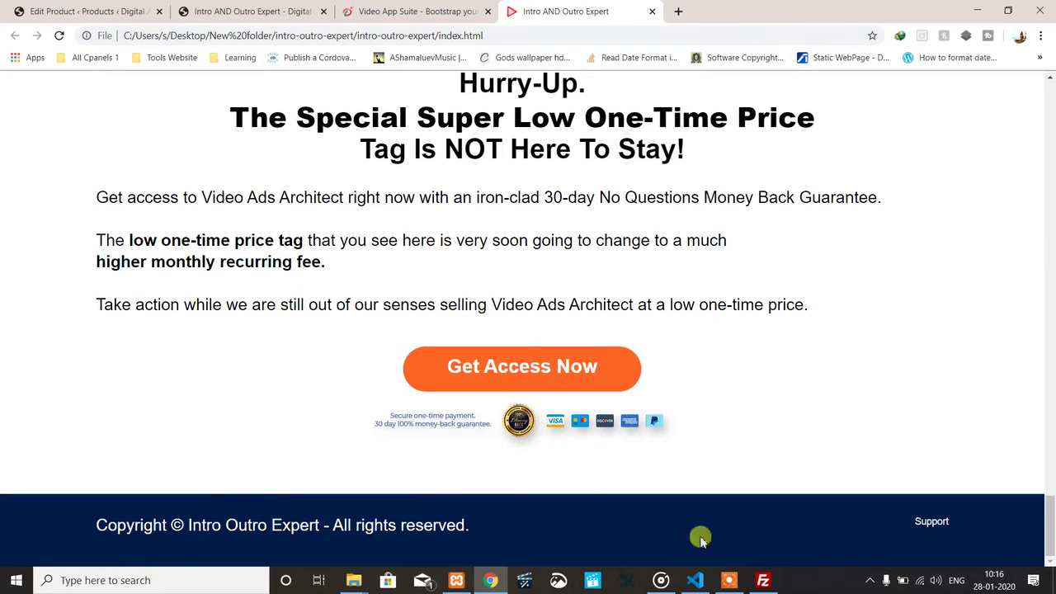
{"action": "scroll", "coordinate": [796, 301], "scroll_direction": "up", "scroll_amount": 15}
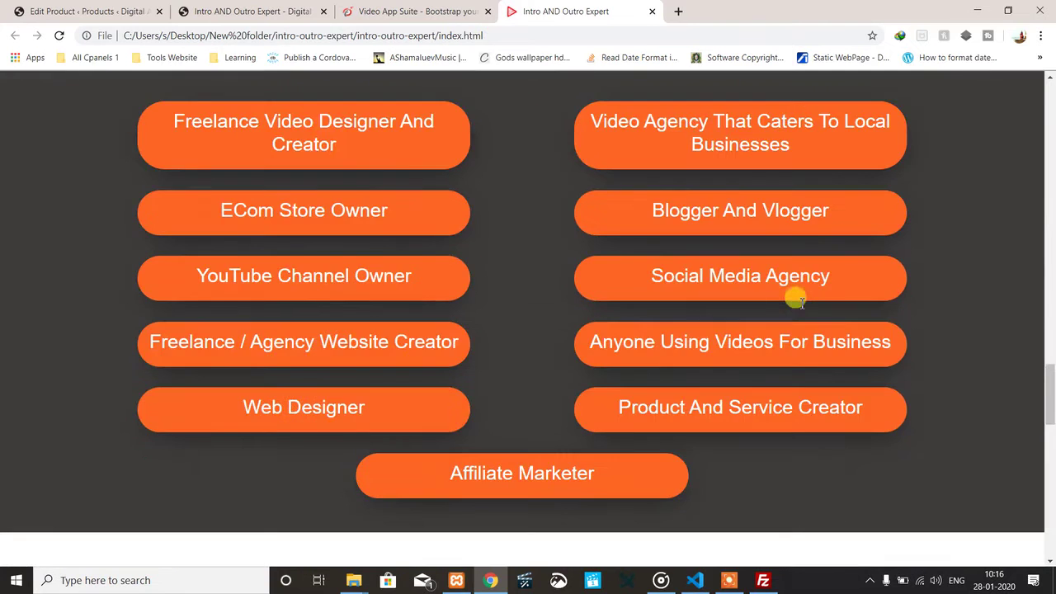
{"action": "scroll", "coordinate": [800, 307], "scroll_direction": "up", "scroll_amount": 3}
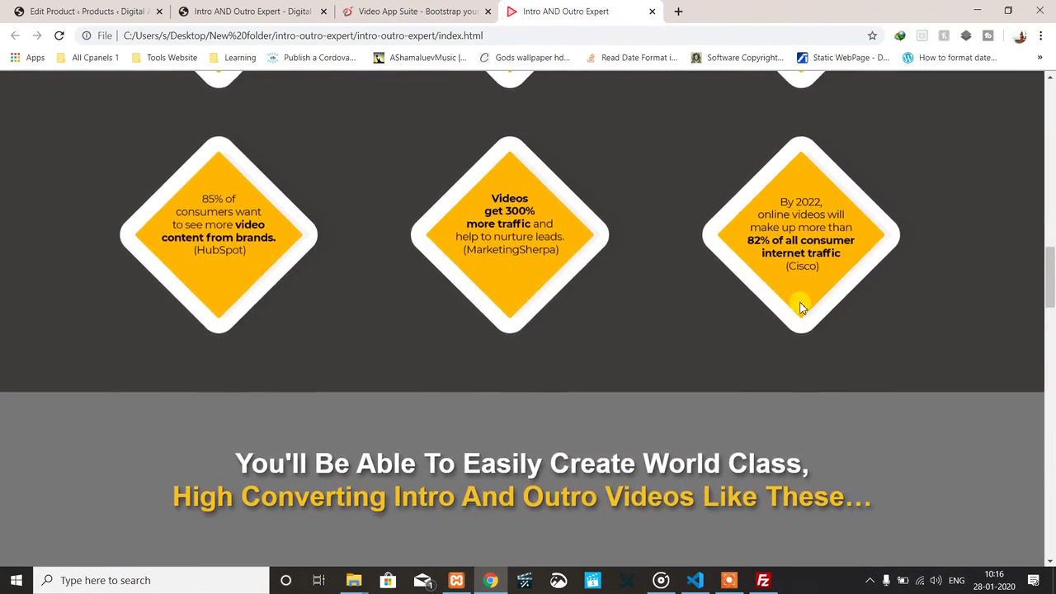
{"action": "scroll", "coordinate": [800, 307], "scroll_direction": "up", "scroll_amount": 10}
{"action": "scroll", "coordinate": [800, 307], "scroll_direction": "up", "scroll_amount": 6}
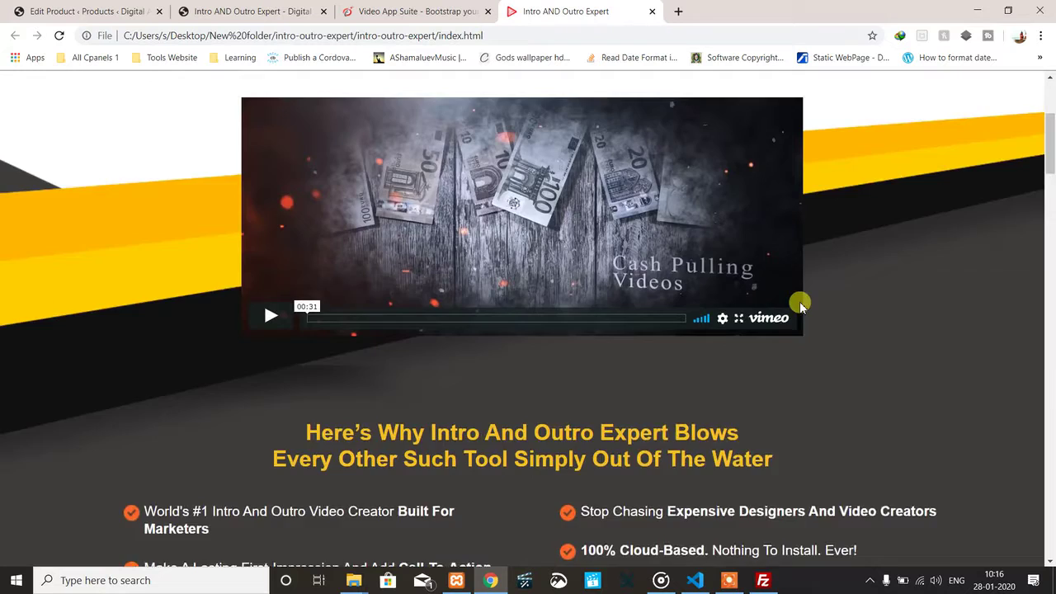
{"action": "scroll", "coordinate": [800, 307], "scroll_direction": "down", "scroll_amount": 3}
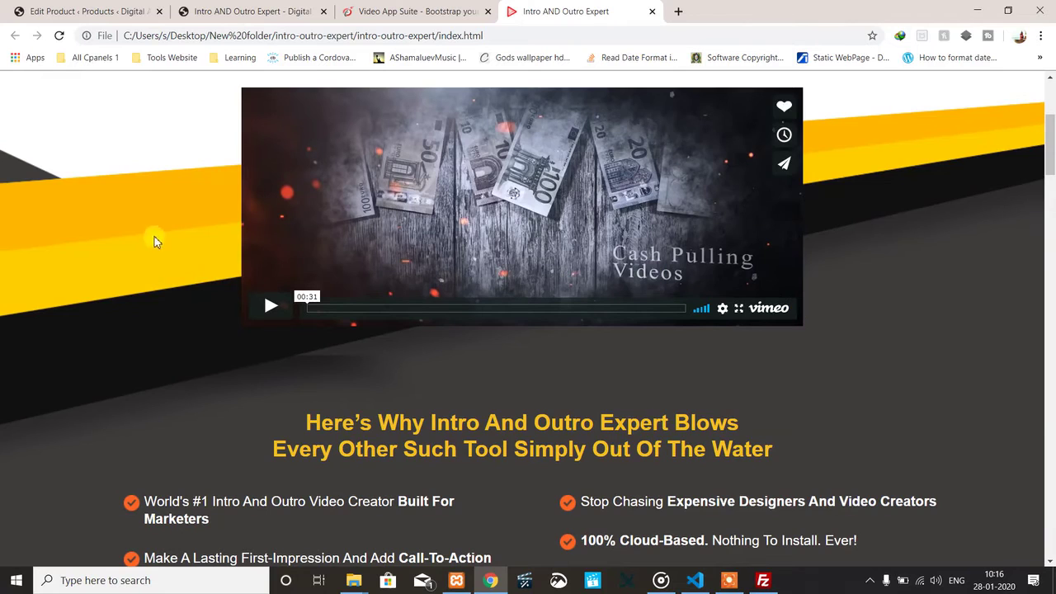
{"action": "scroll", "coordinate": [219, 337], "scroll_direction": "down", "scroll_amount": 10}
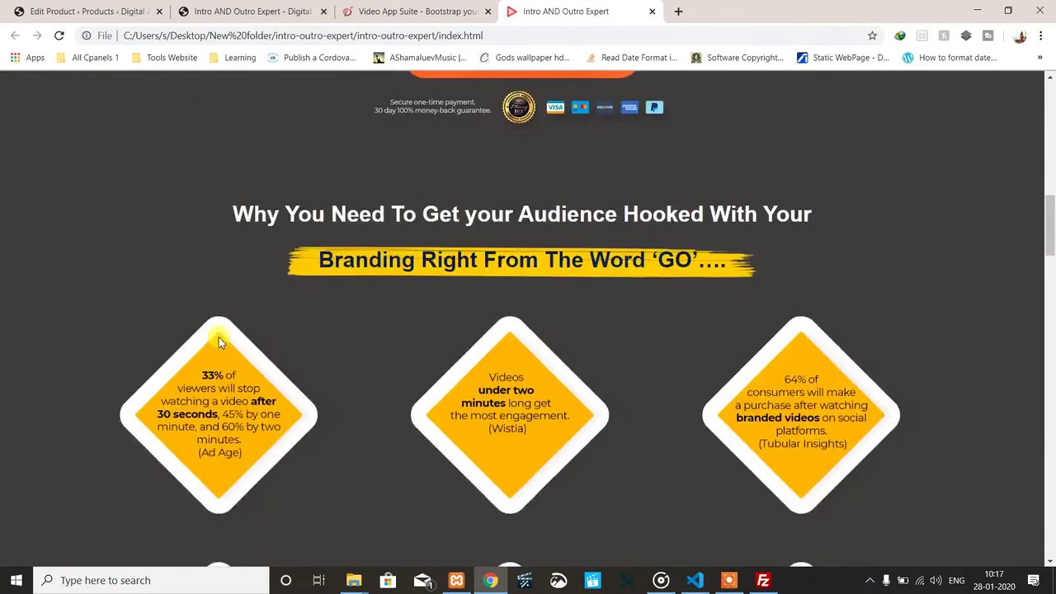
{"action": "scroll", "coordinate": [218, 336], "scroll_direction": "up", "scroll_amount": 10}
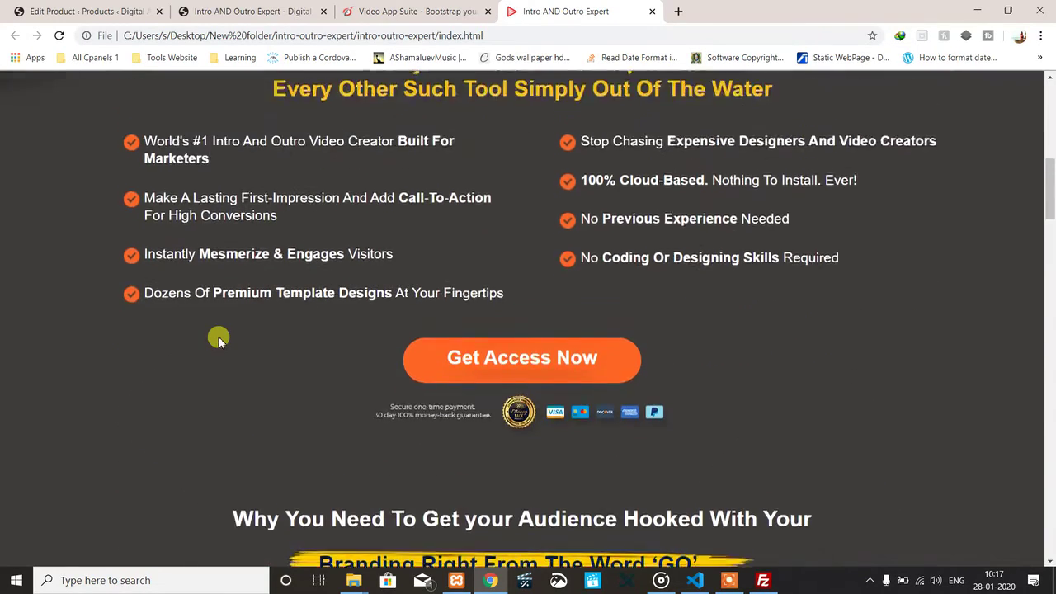
{"action": "scroll", "coordinate": [219, 341], "scroll_direction": "down", "scroll_amount": 1}
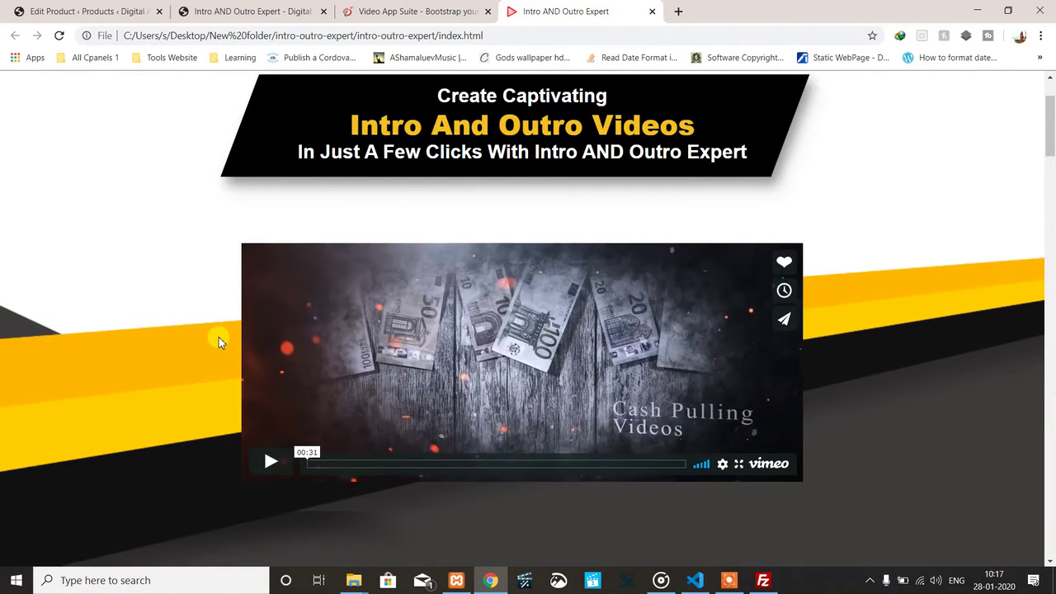
{"action": "scroll", "coordinate": [219, 341], "scroll_direction": "down", "scroll_amount": 4}
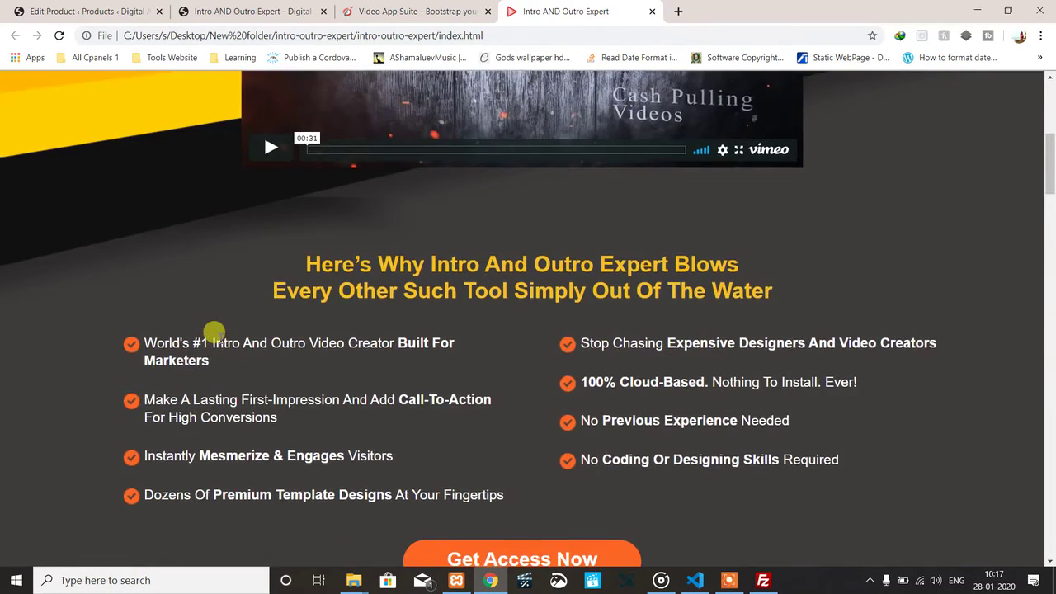
{"action": "scroll", "coordinate": [219, 340], "scroll_direction": "down", "scroll_amount": 3}
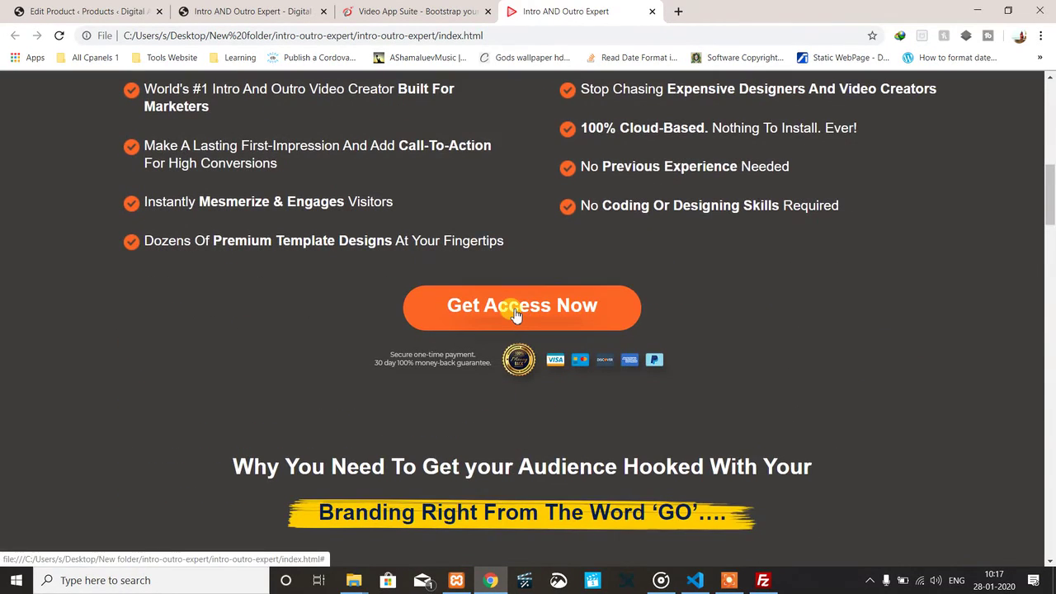
{"action": "scroll", "coordinate": [537, 367], "scroll_direction": "down", "scroll_amount": 10}
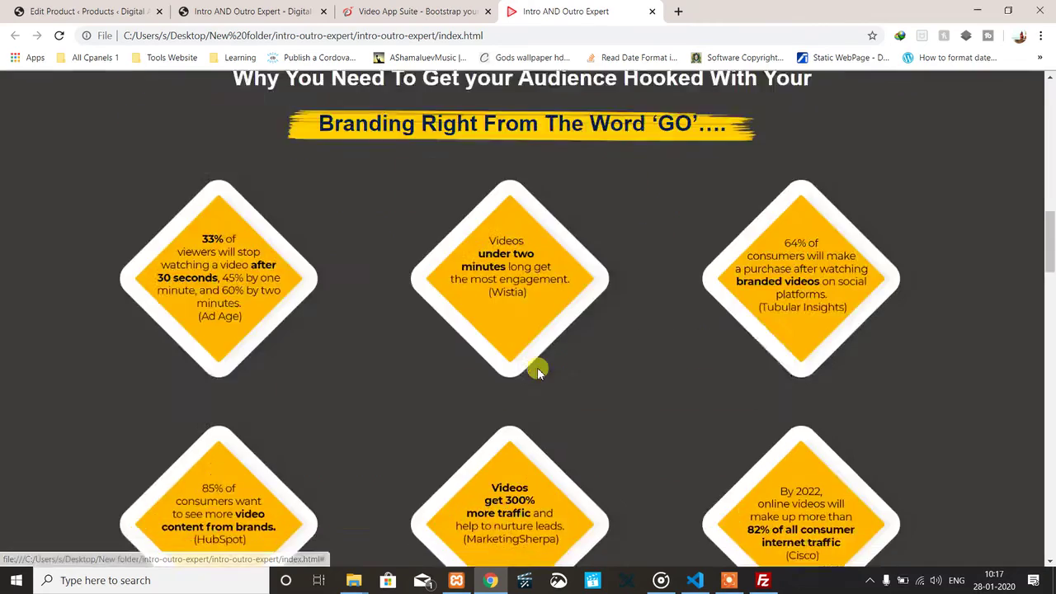
{"action": "scroll", "coordinate": [537, 367], "scroll_direction": "down", "scroll_amount": 15}
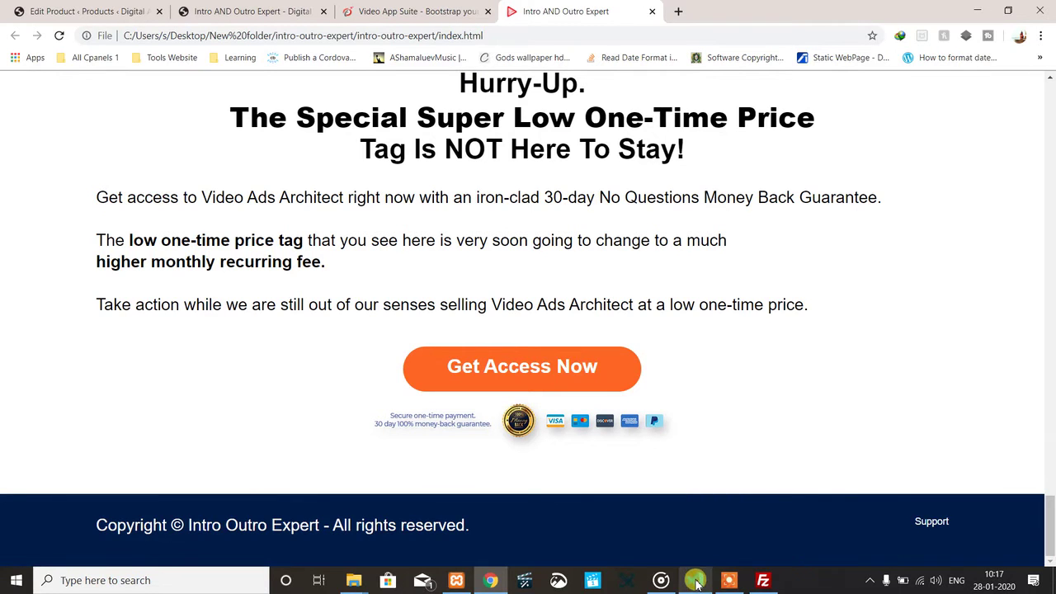
Return to index.html in Visual Studio Code, find "get a" and remove the # from the first Get Access Now link's href.
{"action": "left_click", "coordinate": [698, 582]}
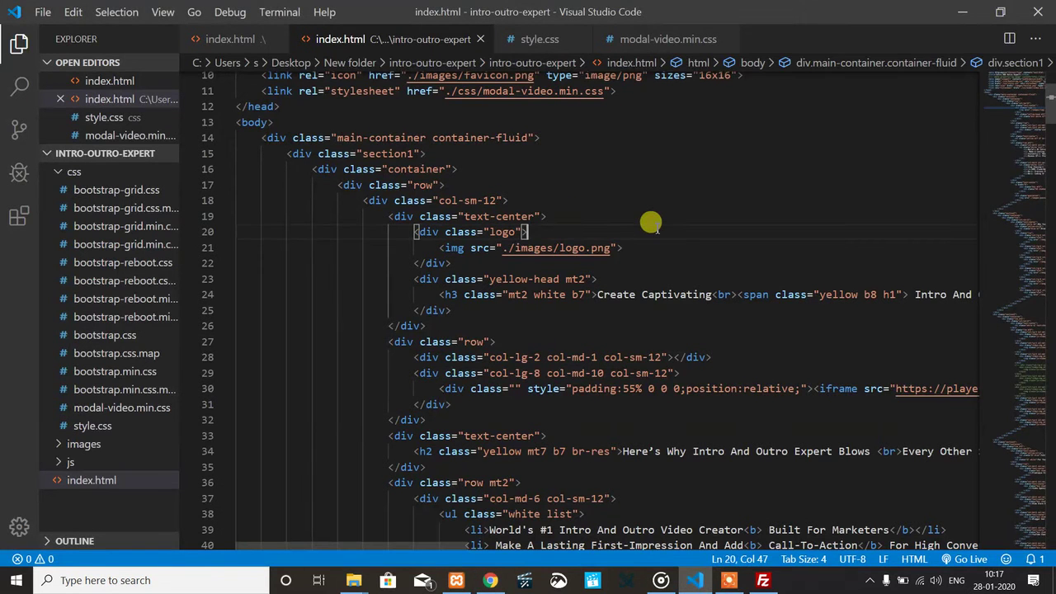
{"action": "key", "text": "ctrl+f"}
{"action": "type", "text": "get a"}
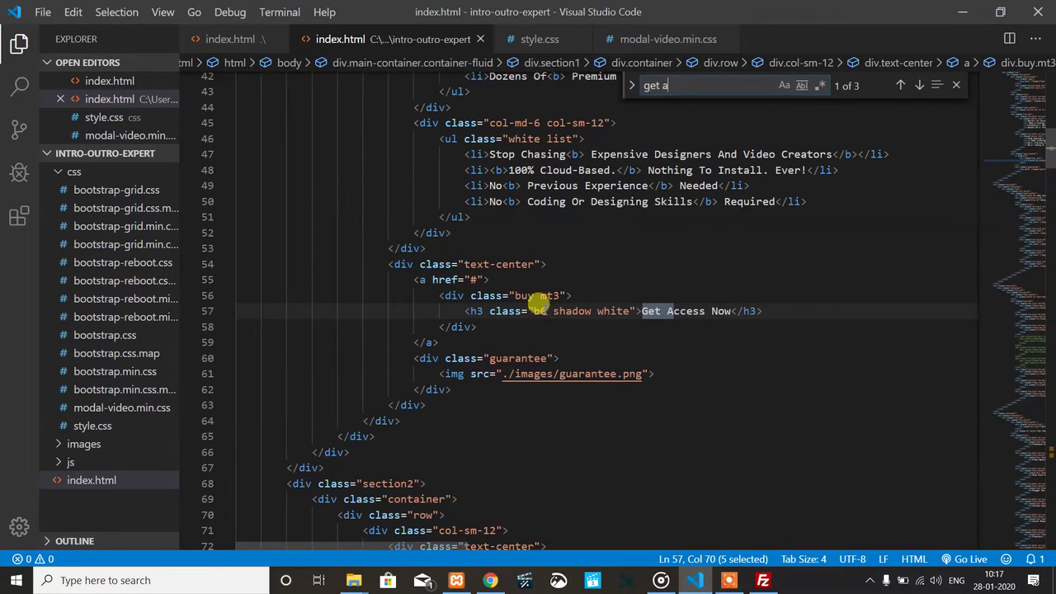
{"action": "left_click", "coordinate": [476, 280]}
{"action": "key", "text": "BackSpace"}
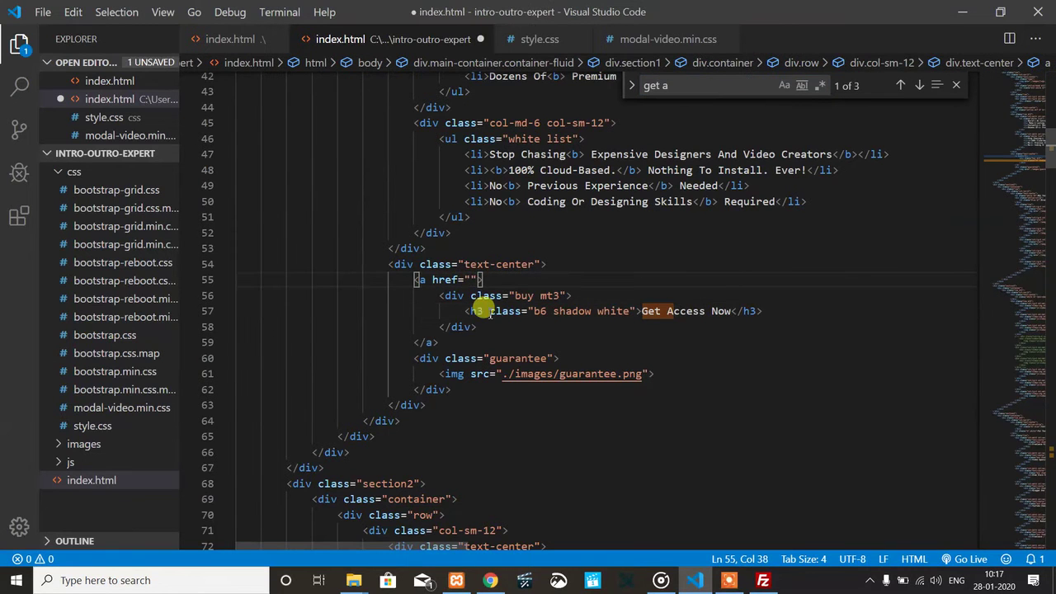
Switch to Chrome and copy the web address of the live Intro AND Outro Expert product page.
{"action": "left_click", "coordinate": [490, 580]}
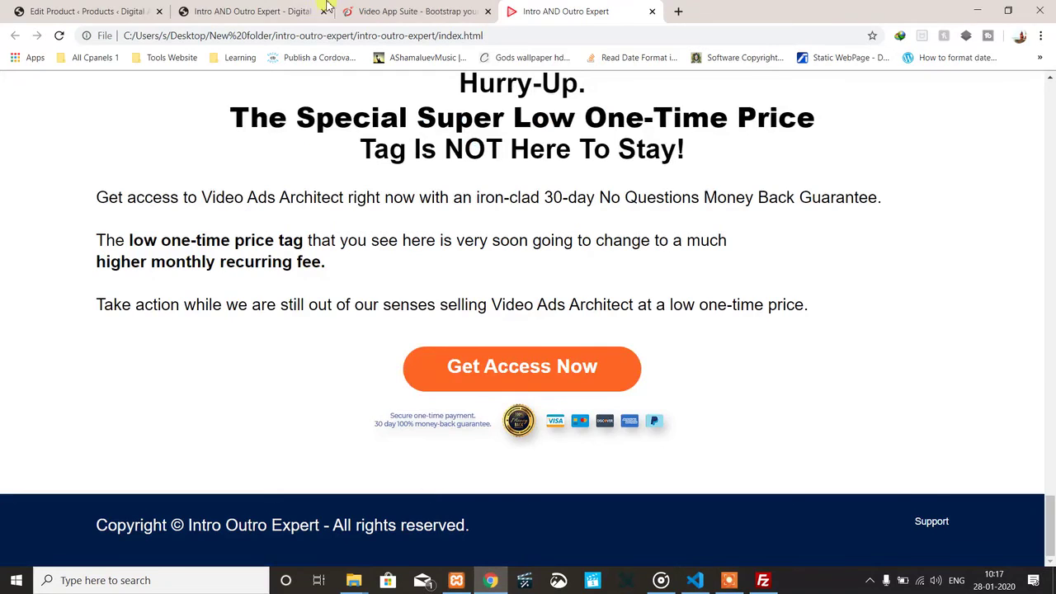
{"action": "left_click", "coordinate": [265, 18]}
{"action": "left_click", "coordinate": [627, 383]}
{"action": "scroll", "coordinate": [625, 377], "scroll_direction": "down", "scroll_amount": 4}
{"action": "scroll", "coordinate": [594, 359], "scroll_direction": "up", "scroll_amount": 1}
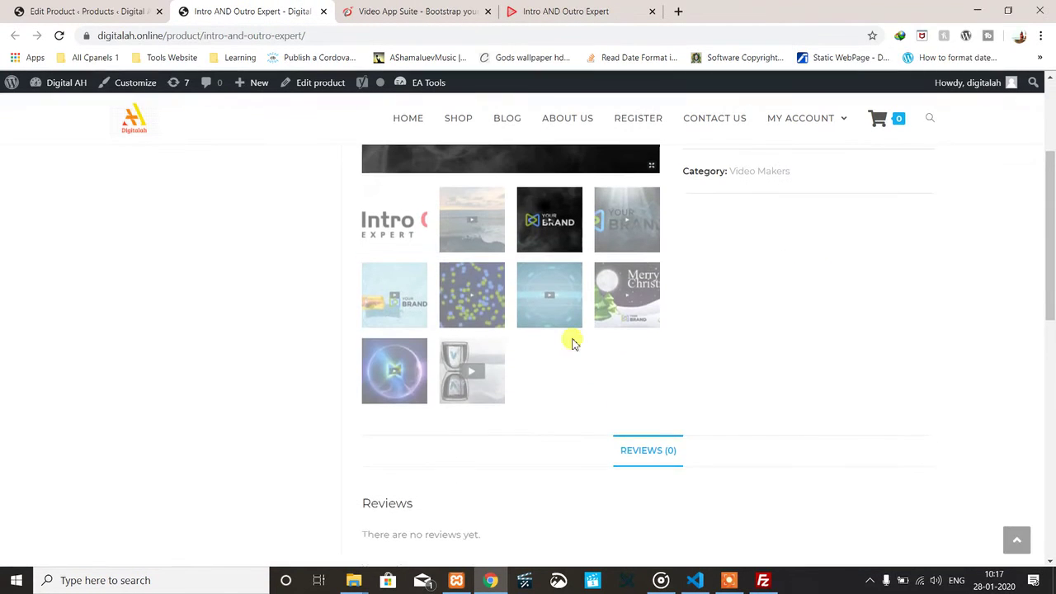
{"action": "left_click", "coordinate": [350, 38]}
{"action": "key", "text": "ctrl+c"}
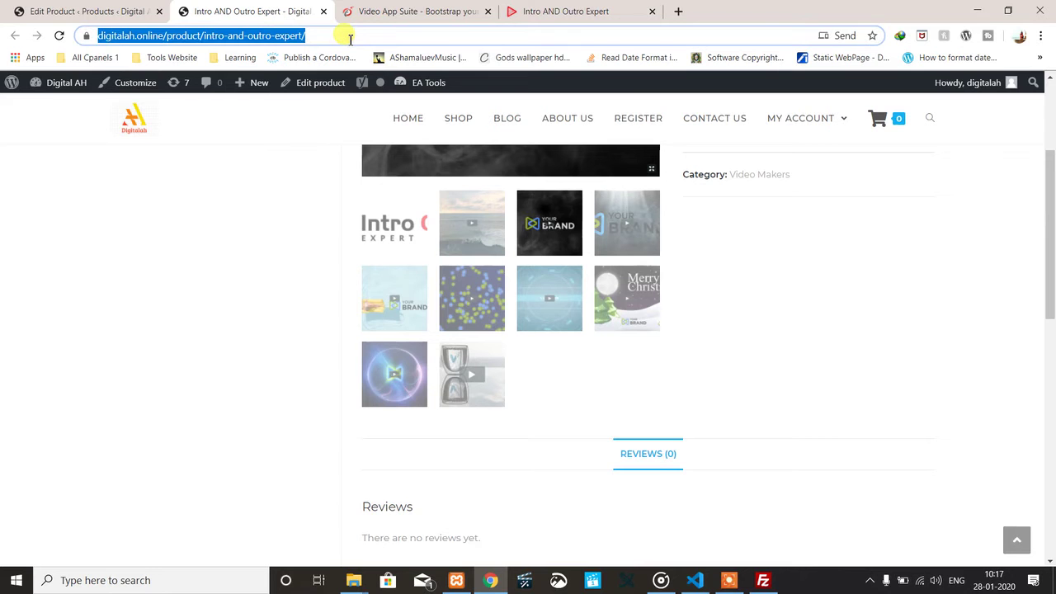
{"action": "left_click", "coordinate": [95, 11]}
{"action": "scroll", "coordinate": [248, 172], "scroll_direction": "up", "scroll_amount": 2}
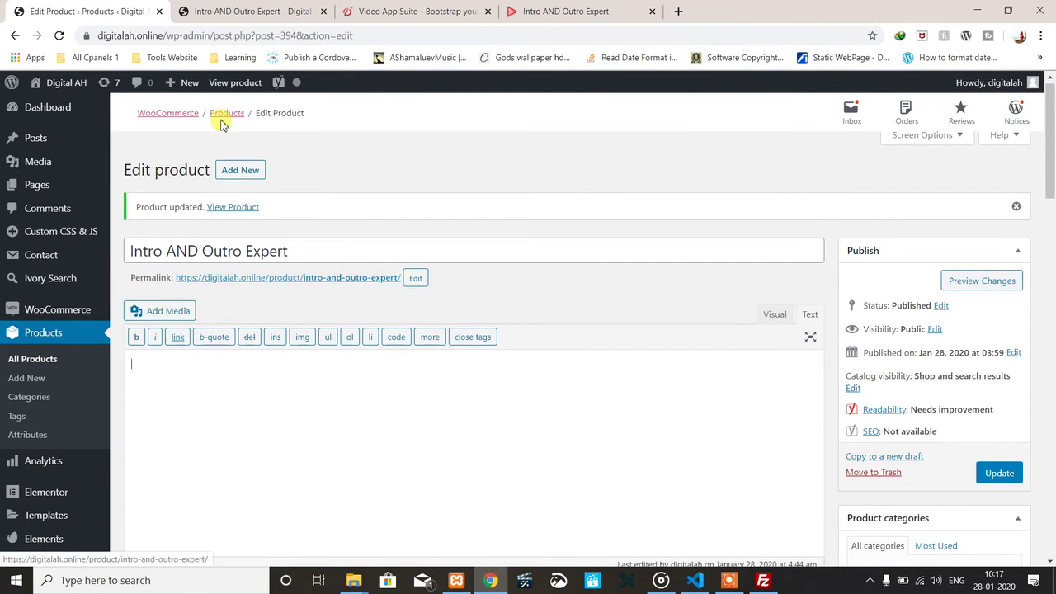
{"action": "left_click", "coordinate": [239, 12]}
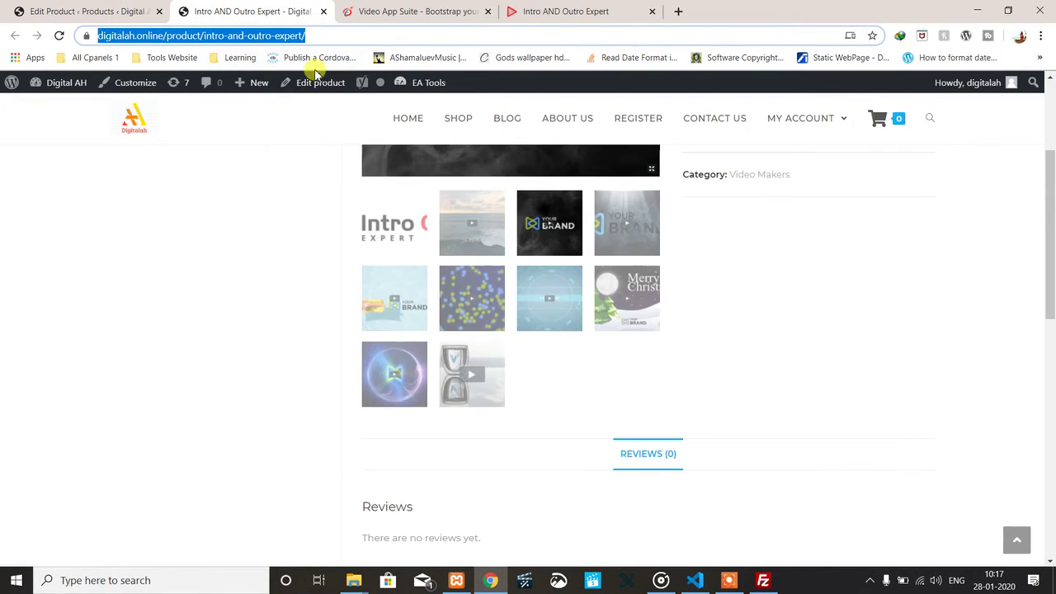
{"action": "left_click", "coordinate": [694, 582]}
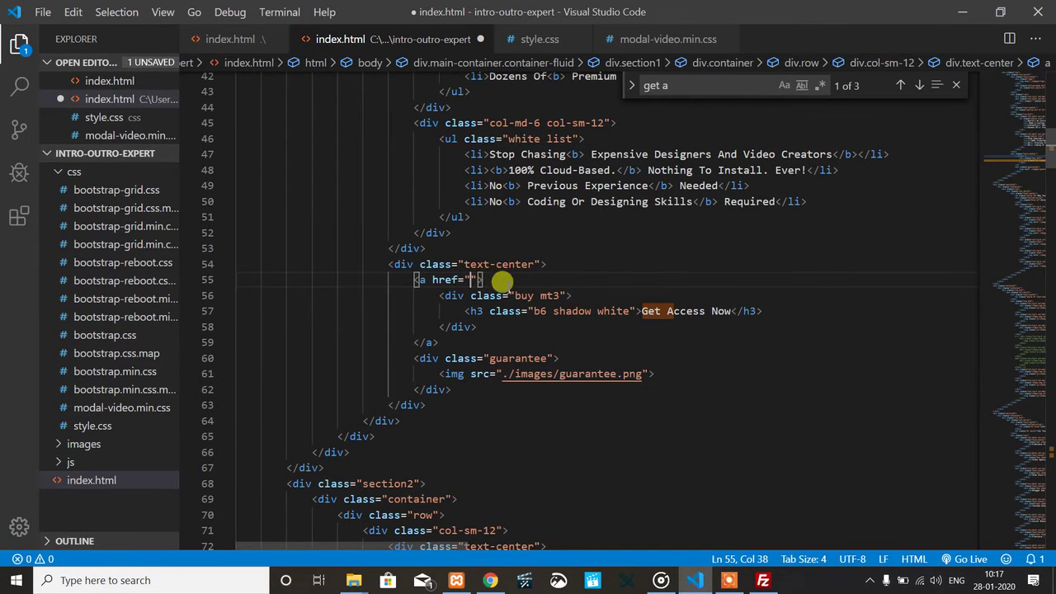
{"action": "key", "text": "ctrl+v"}
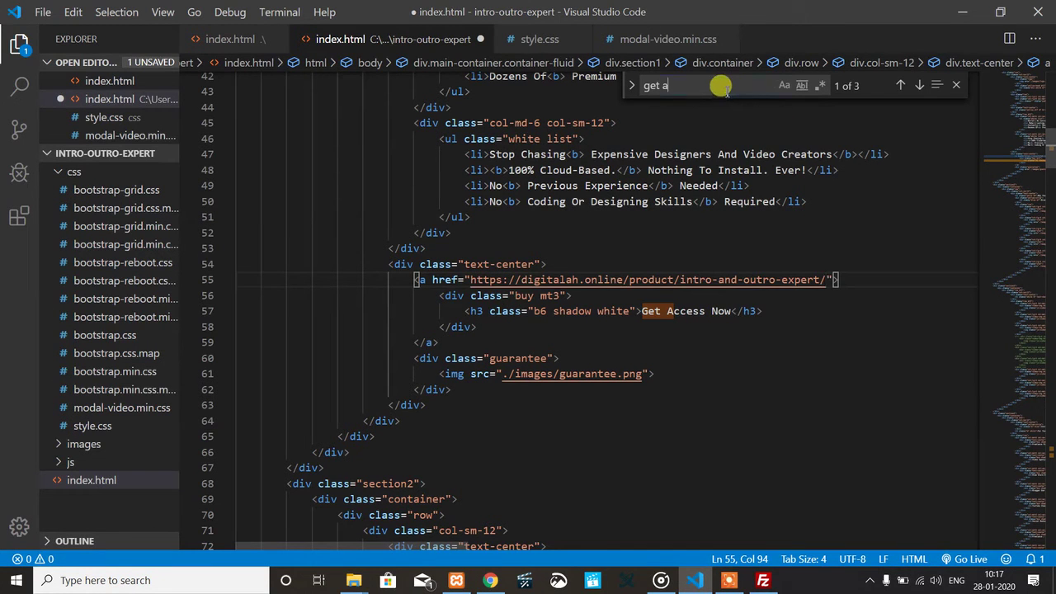
{"action": "key", "text": "Return"}
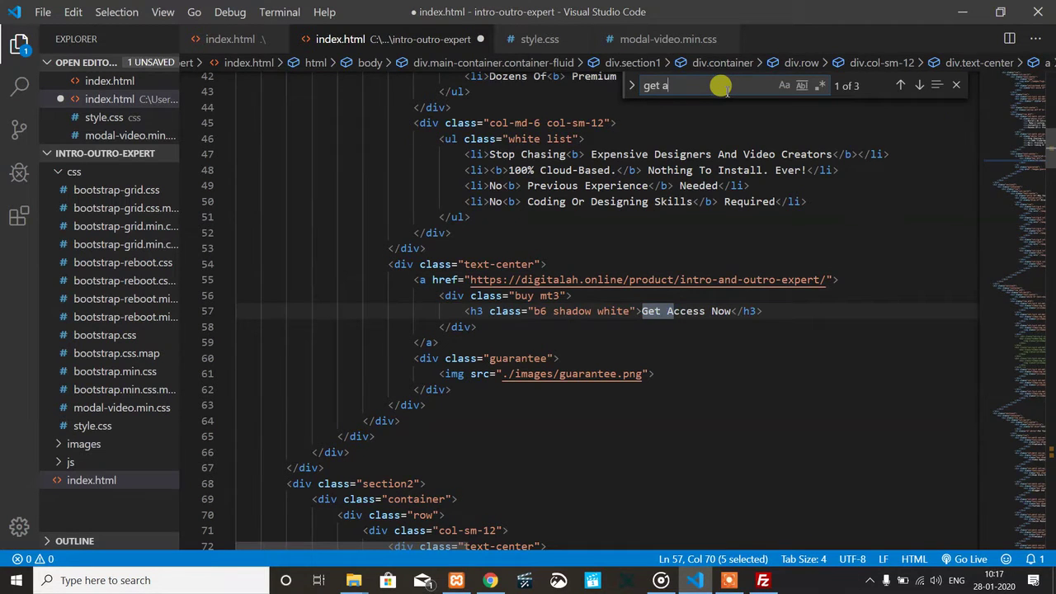
{"action": "key", "text": "Return"}
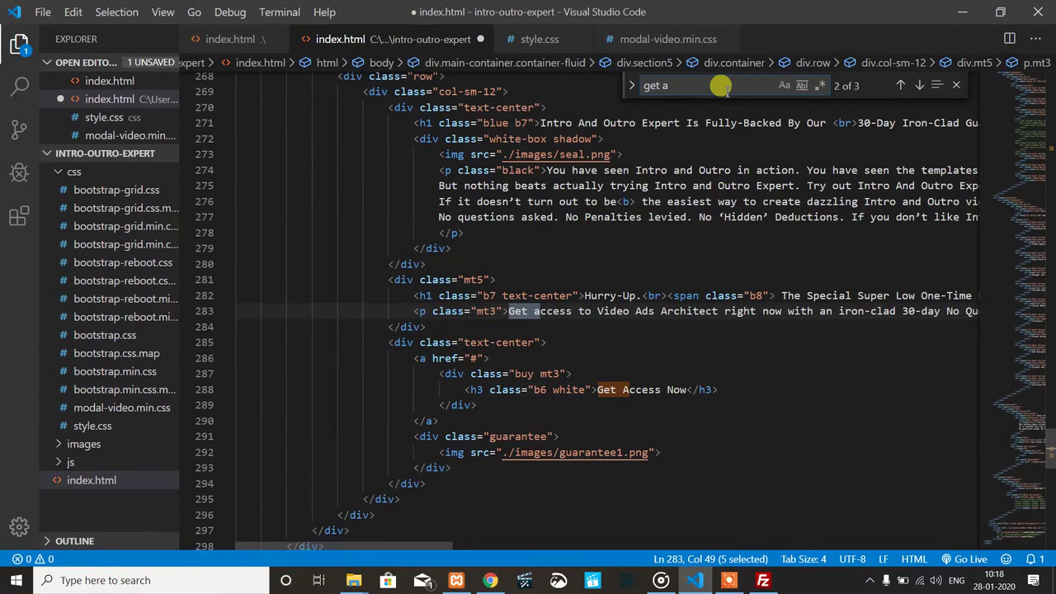
{"action": "key", "text": "Return"}
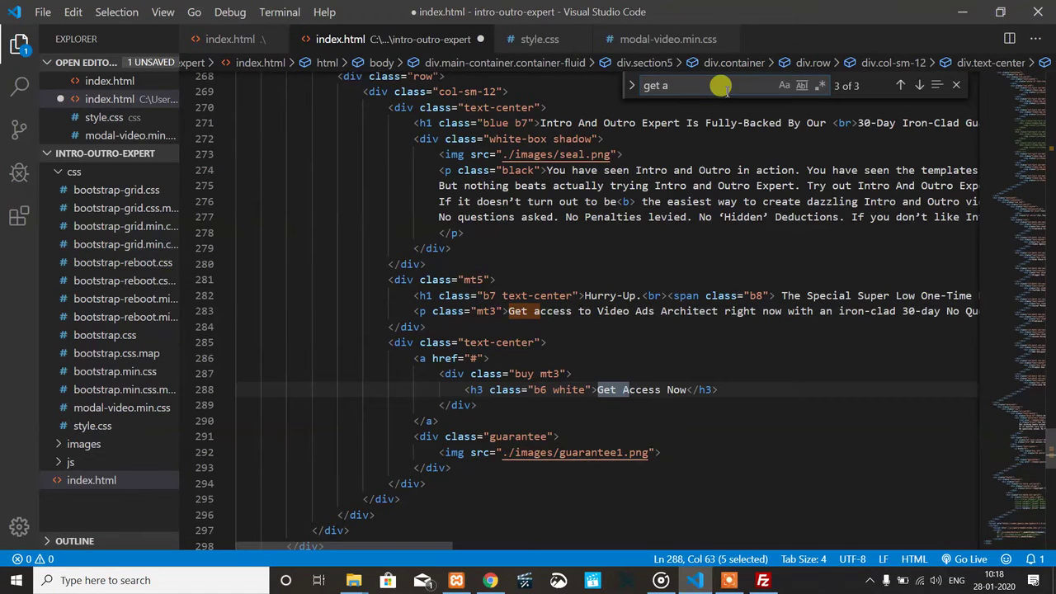
{"action": "left_click", "coordinate": [488, 358]}
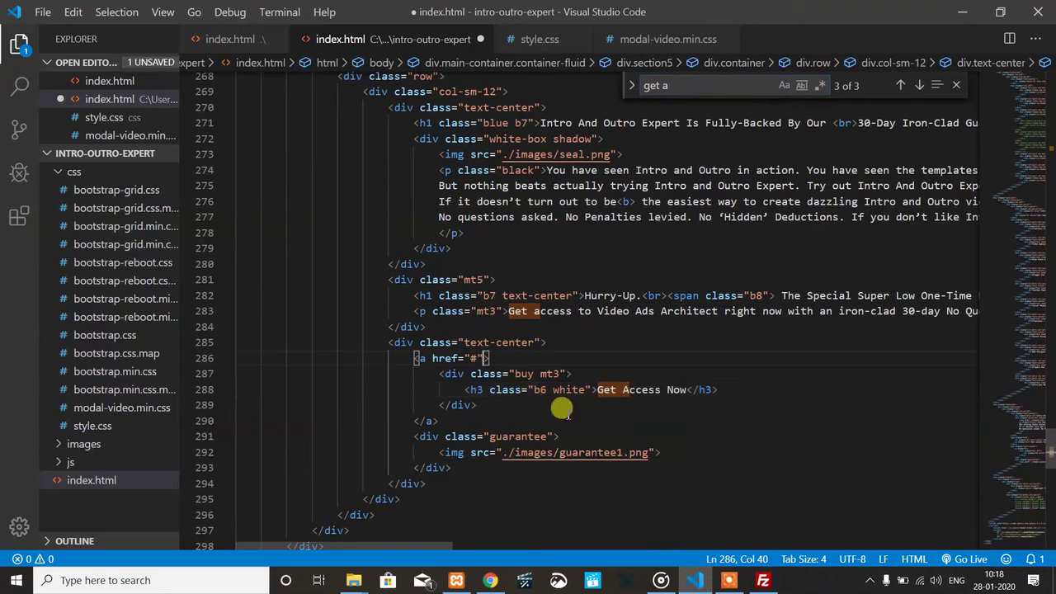
{"action": "key", "text": "ctrl+v"}
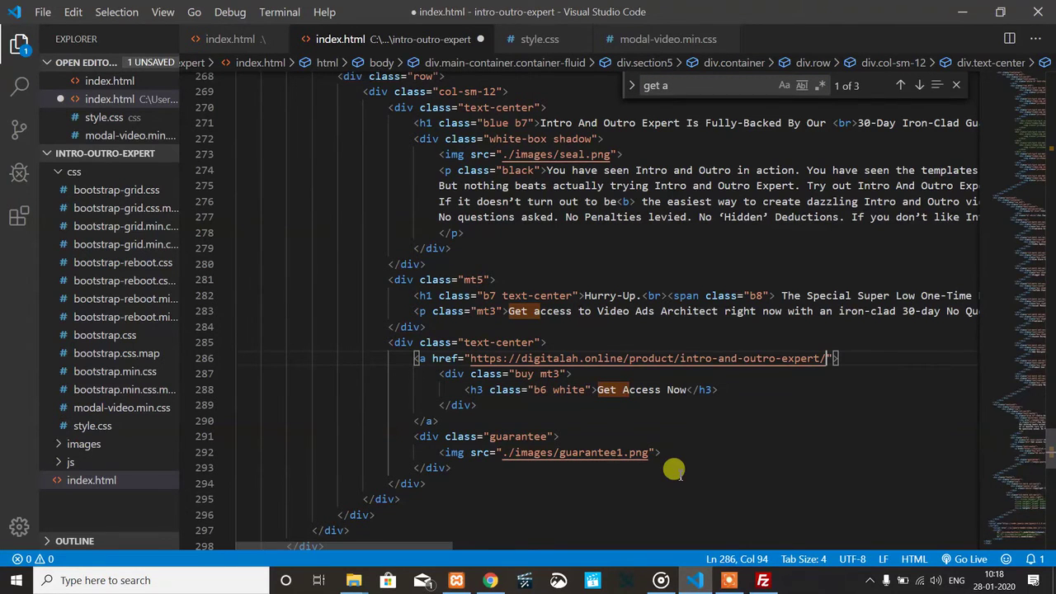
{"action": "key", "text": "ctrl+s"}
Replace the product name Intro Outro Expert in the footer's copyright line with Digitalah.Online.
{"action": "scroll", "coordinate": [673, 469], "scroll_direction": "down", "scroll_amount": 10}
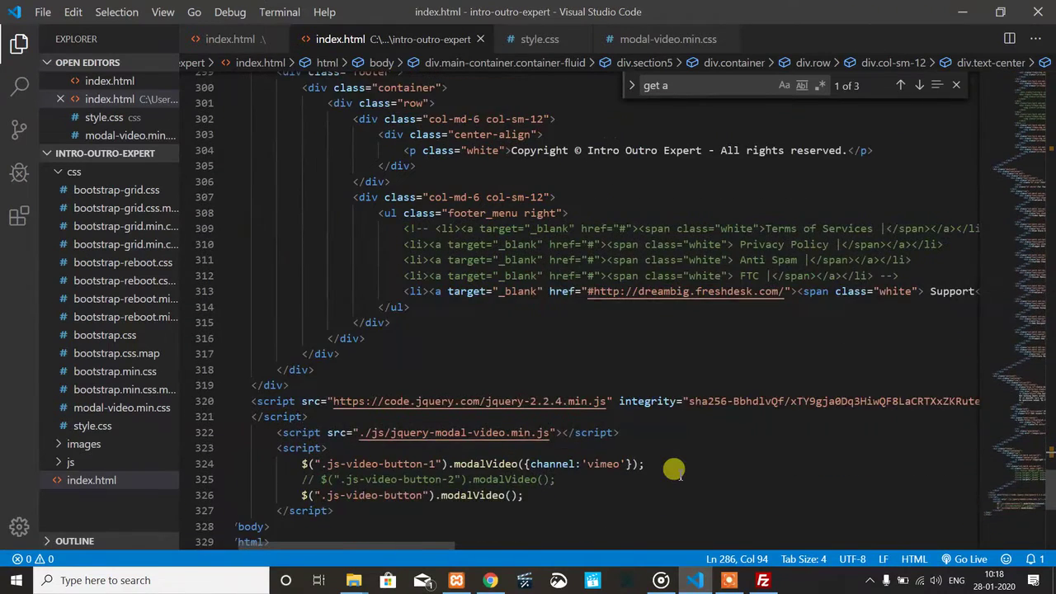
{"action": "scroll", "coordinate": [673, 469], "scroll_direction": "down", "scroll_amount": 1}
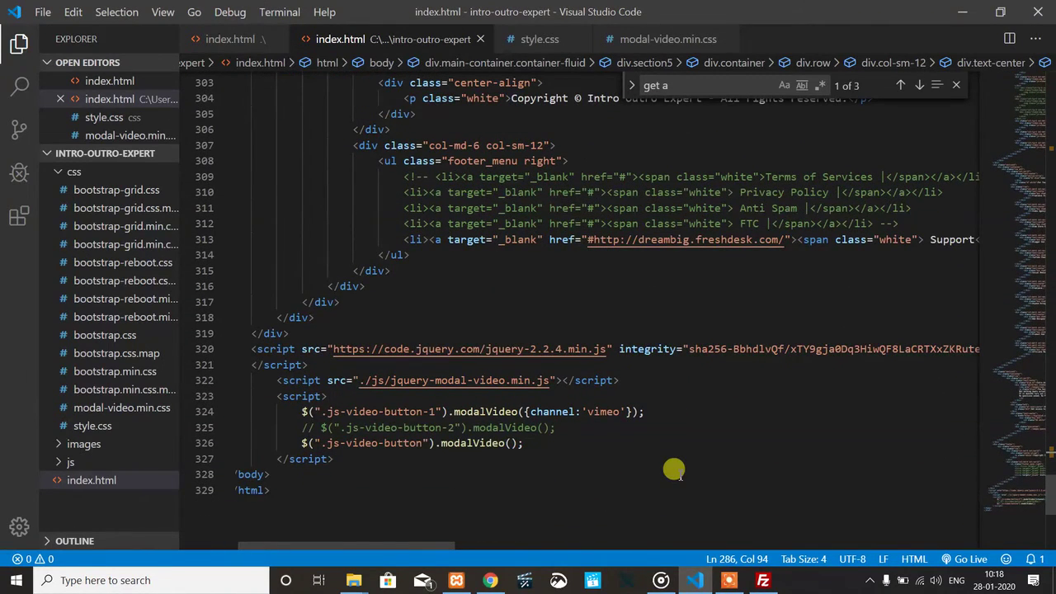
{"action": "scroll", "coordinate": [673, 469], "scroll_direction": "up", "scroll_amount": 4}
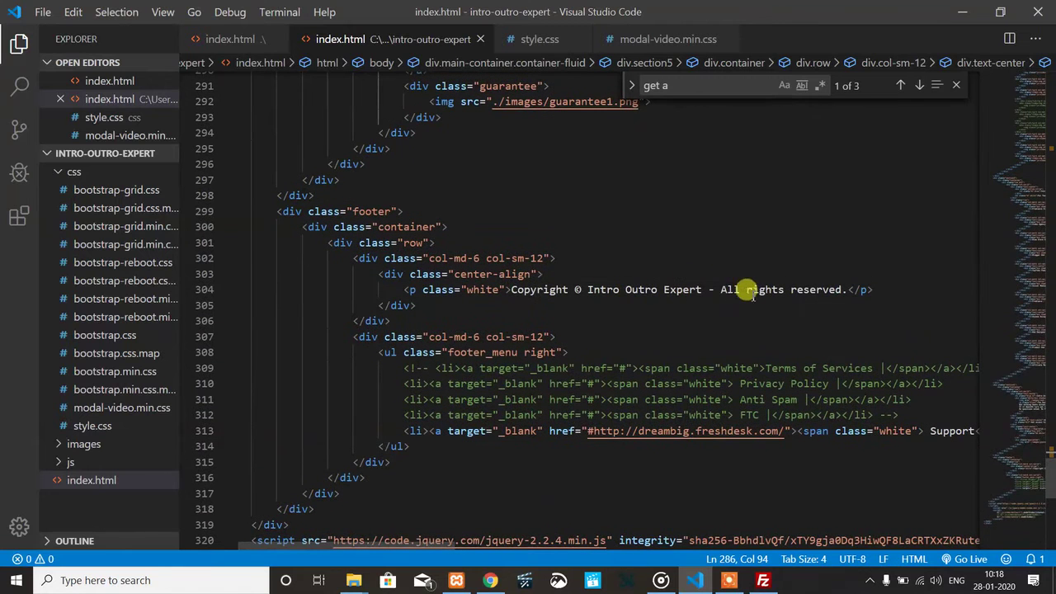
{"action": "left_click", "coordinate": [702, 289]}
{"action": "key", "text": "BackSpace"}
{"action": "key", "text": "BackSpace"}
{"action": "key", "text": "BackSpace"}
{"action": "key", "text": "BackSpace"}
{"action": "key", "text": "BackSpace"}
{"action": "key", "text": "BackSpace"}
{"action": "key", "text": "BackSpace"}
{"action": "key", "text": "BackSpace"}
{"action": "key", "text": "BackSpace"}
{"action": "key", "text": "BackSpace"}
{"action": "key", "text": "BackSpace"}
{"action": "key", "text": "BackSpace"}
{"action": "key", "text": "BackSpace"}
{"action": "key", "text": "BackSpace"}
{"action": "key", "text": "BackSpace"}
{"action": "key", "text": "BackSpace"}
{"action": "key", "text": "BackSpace"}
{"action": "key", "text": "BackSpace"}
{"action": "type", "text": "Divita"}
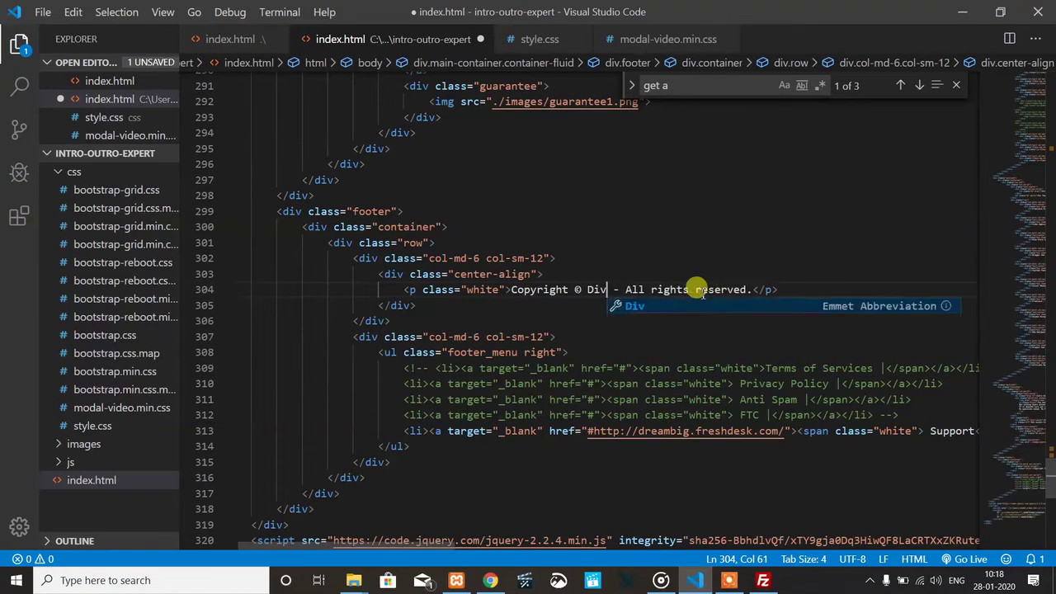
{"action": "key", "text": "BackSpace"}
{"action": "key", "text": "BackSpace"}
{"action": "key", "text": "BackSpace"}
{"action": "key", "text": "BackSpace"}
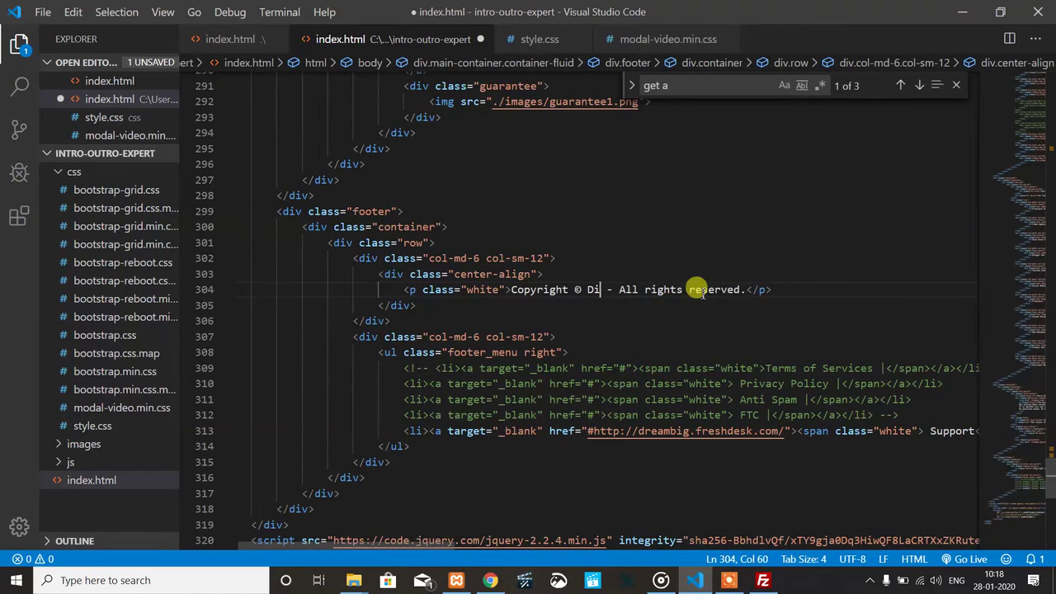
{"action": "type", "text": "gitalah"}
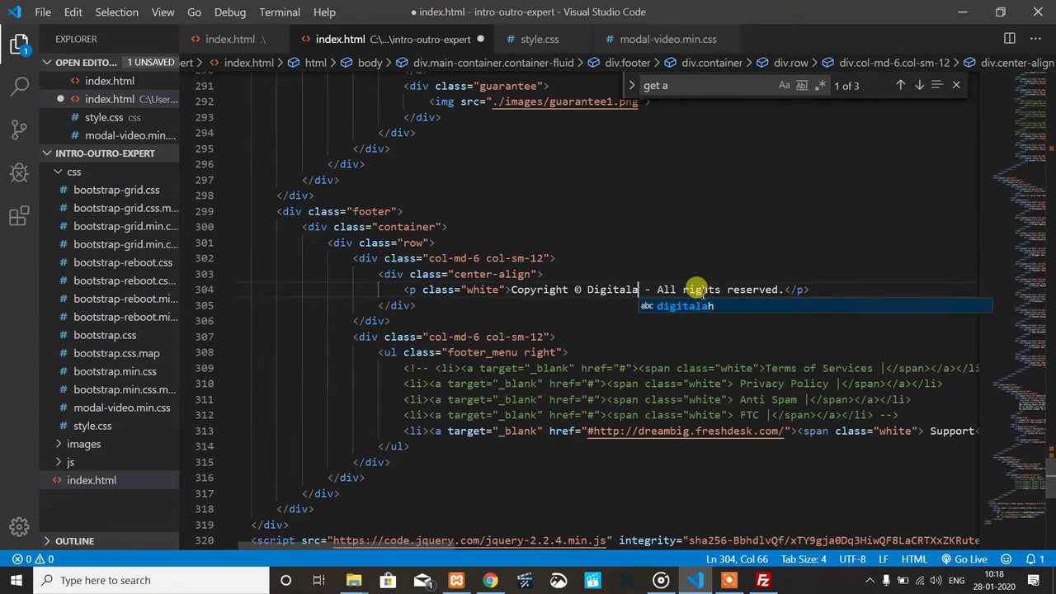
{"action": "type", "text": ".Online"}
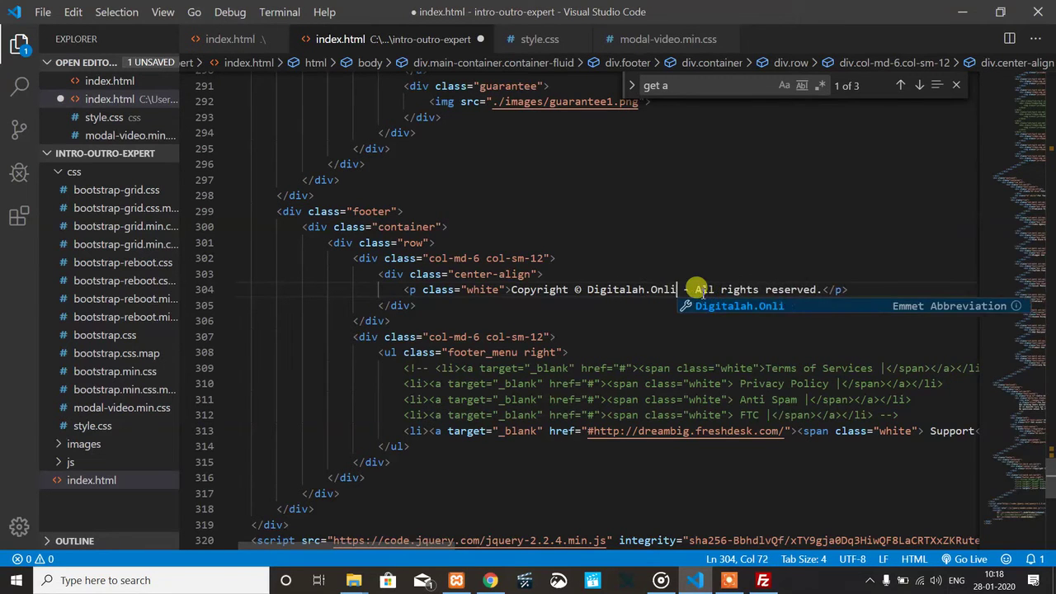
{"action": "left_click", "coordinate": [696, 289]}
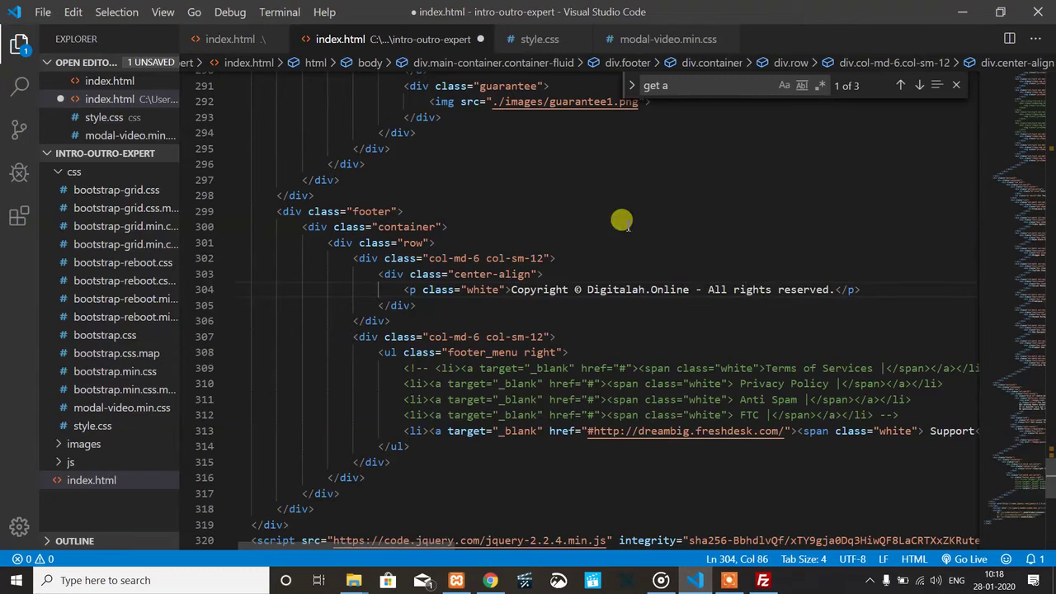
Switch to Chrome and examine the local Intro AND Outro Expert page's footer, Support link and Get Access Now buttons.
{"action": "scroll", "coordinate": [622, 221], "scroll_direction": "up", "scroll_amount": 3}
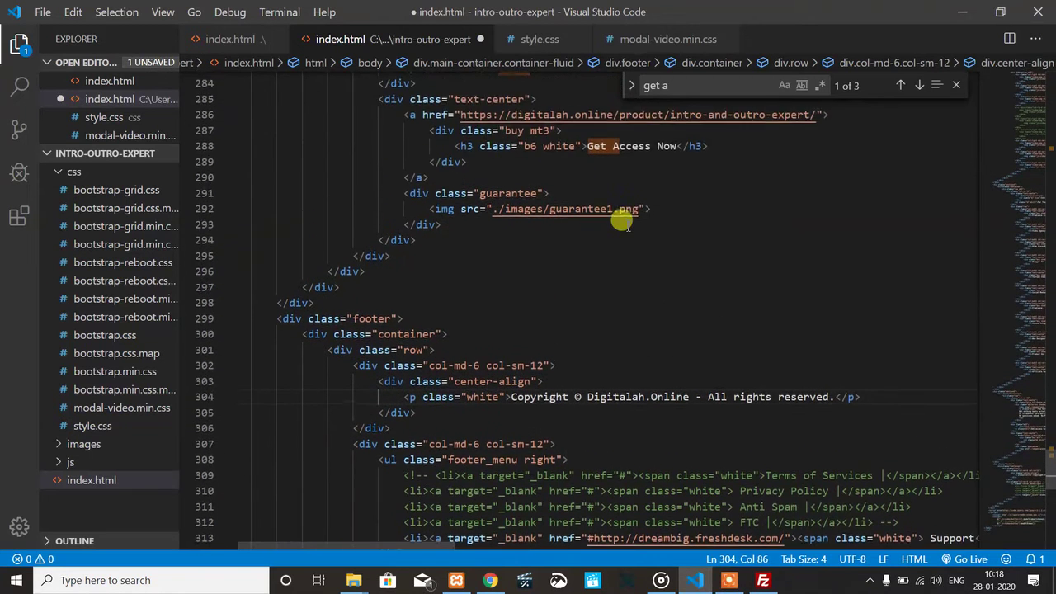
{"action": "left_click", "coordinate": [490, 580]}
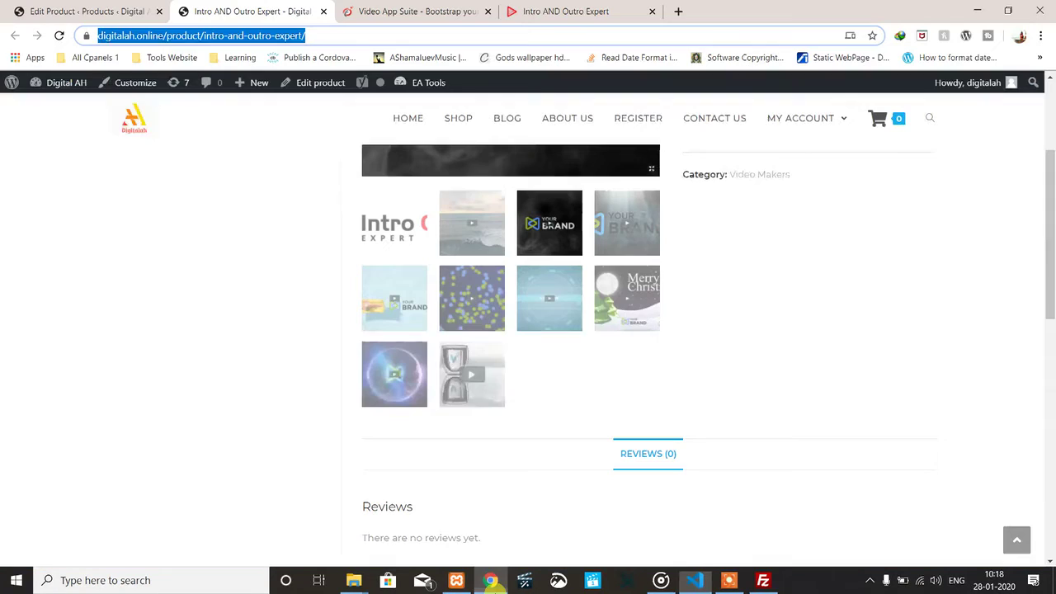
{"action": "left_click", "coordinate": [532, 11]}
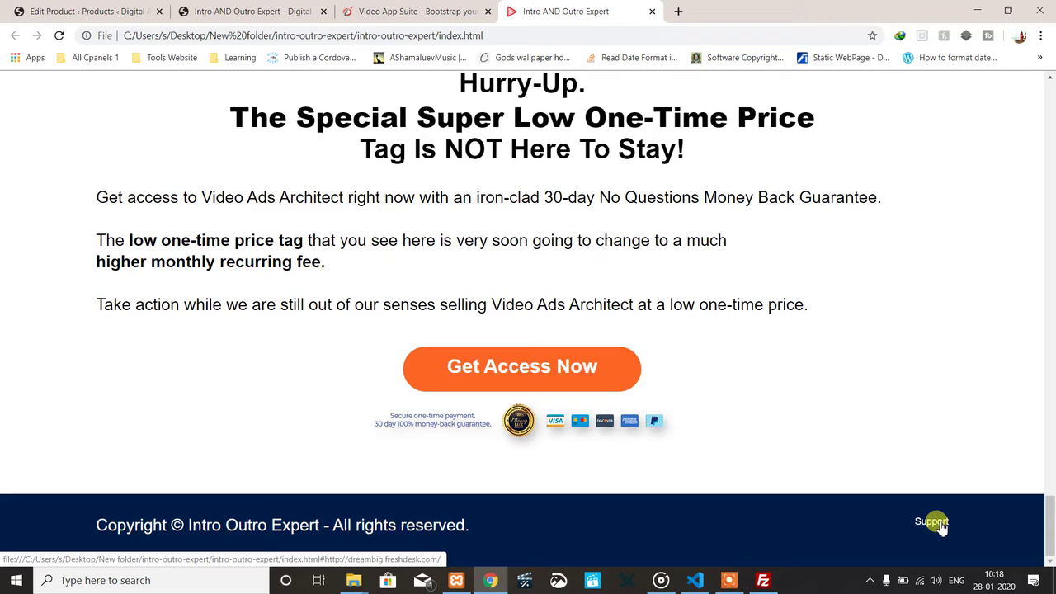
{"action": "scroll", "coordinate": [962, 272], "scroll_direction": "up", "scroll_amount": 5}
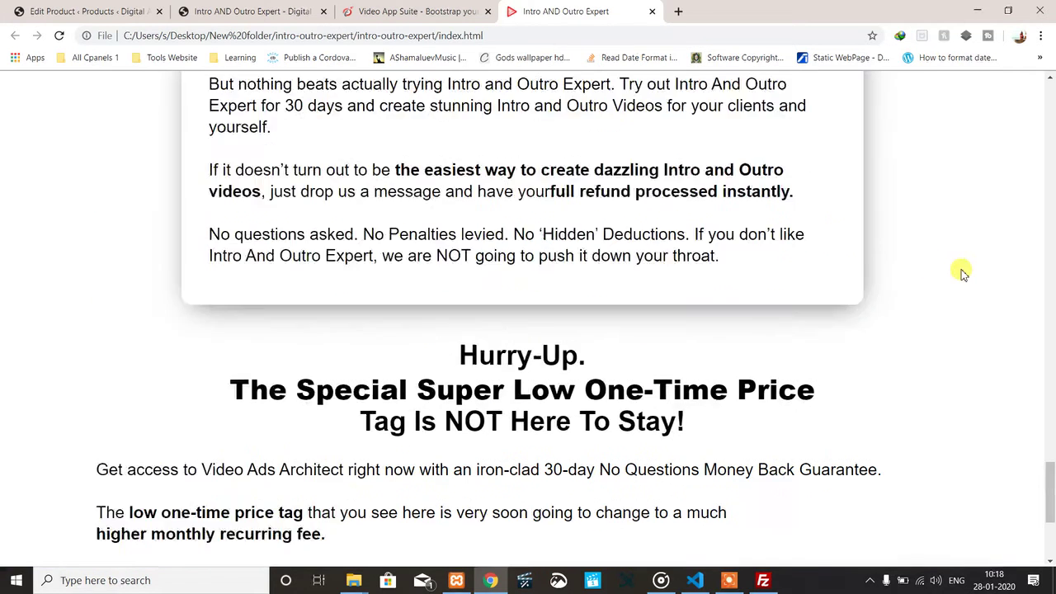
{"action": "scroll", "coordinate": [962, 280], "scroll_direction": "down", "scroll_amount": 5}
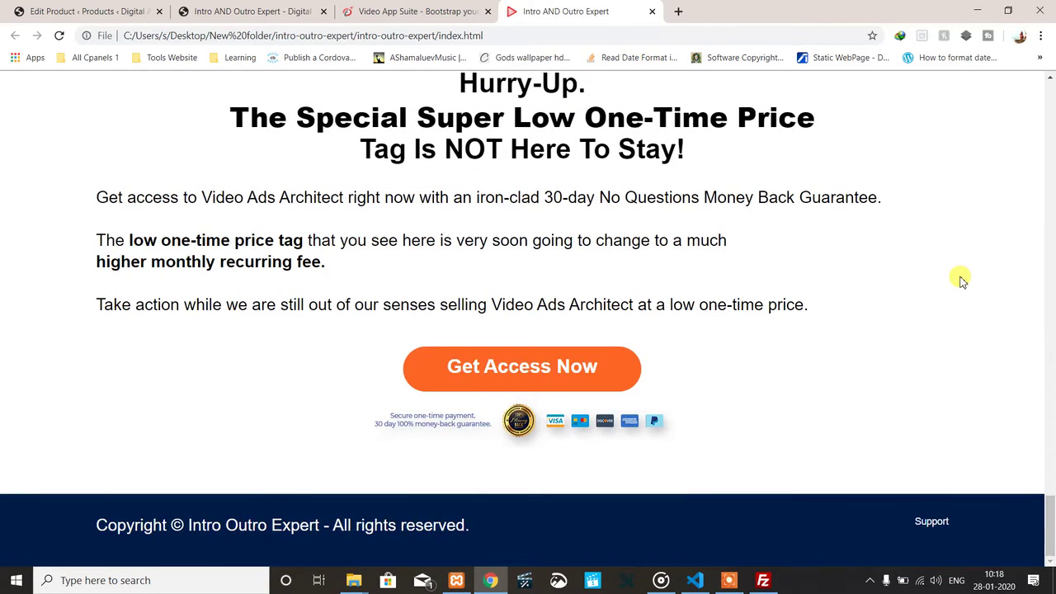
{"action": "scroll", "coordinate": [962, 281], "scroll_direction": "up", "scroll_amount": 20}
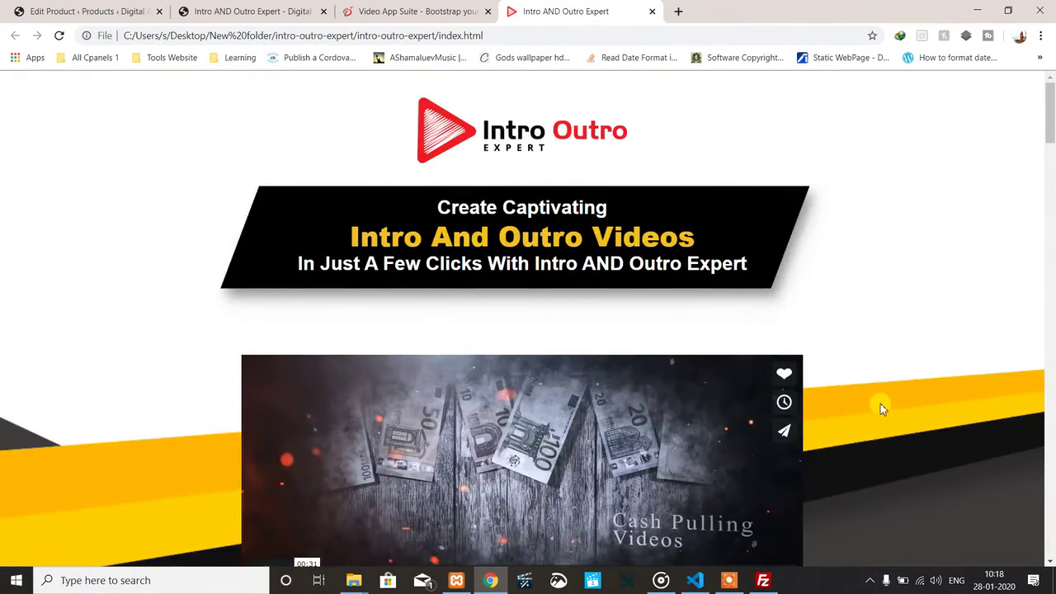
{"action": "scroll", "coordinate": [879, 405], "scroll_direction": "down", "scroll_amount": 7}
{"action": "scroll", "coordinate": [879, 405], "scroll_direction": "down", "scroll_amount": 4}
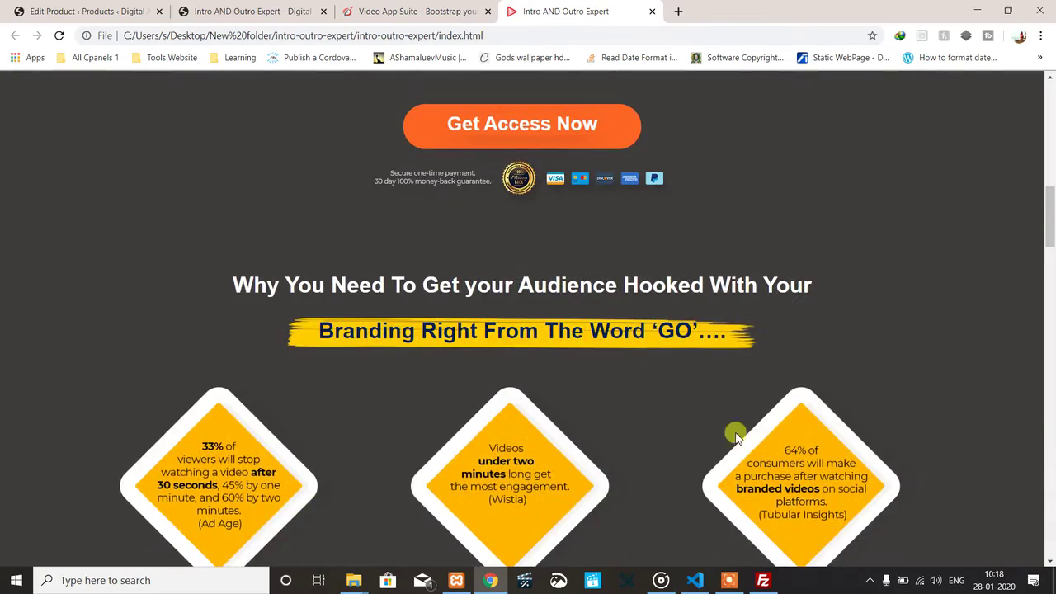
Return to index.html in Visual Studio Code, find "suppo" and clear the footer Support link's href.
{"action": "left_click", "coordinate": [693, 580]}
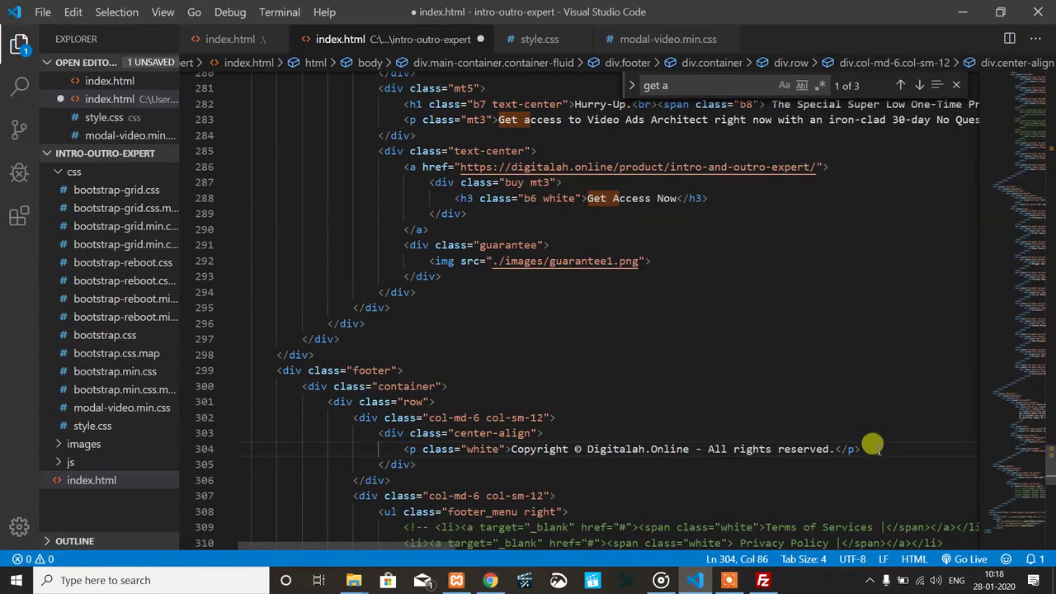
{"action": "key", "text": "ctrl+f"}
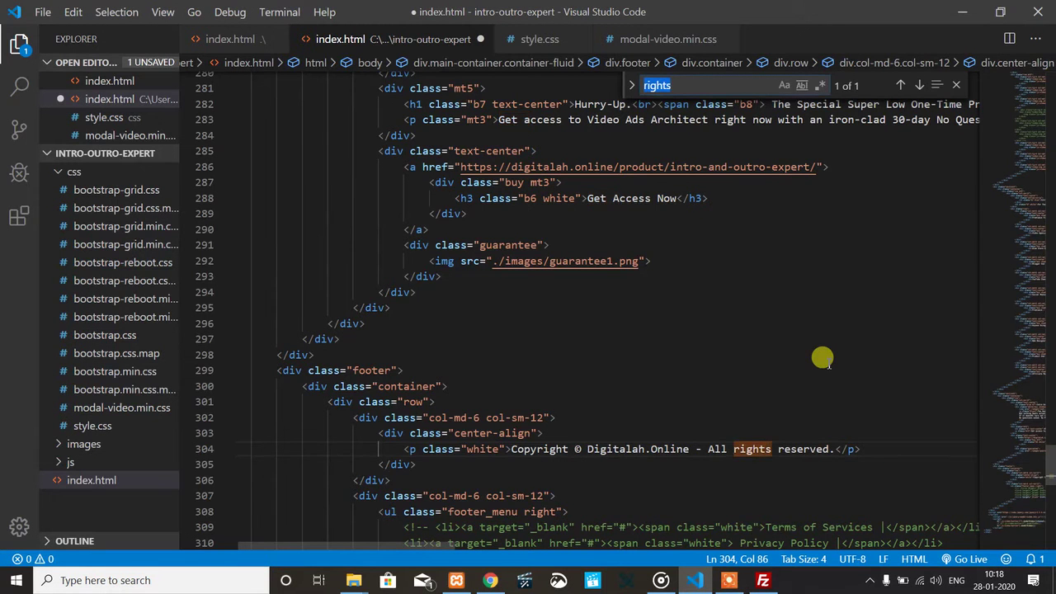
{"action": "type", "text": "suppo"}
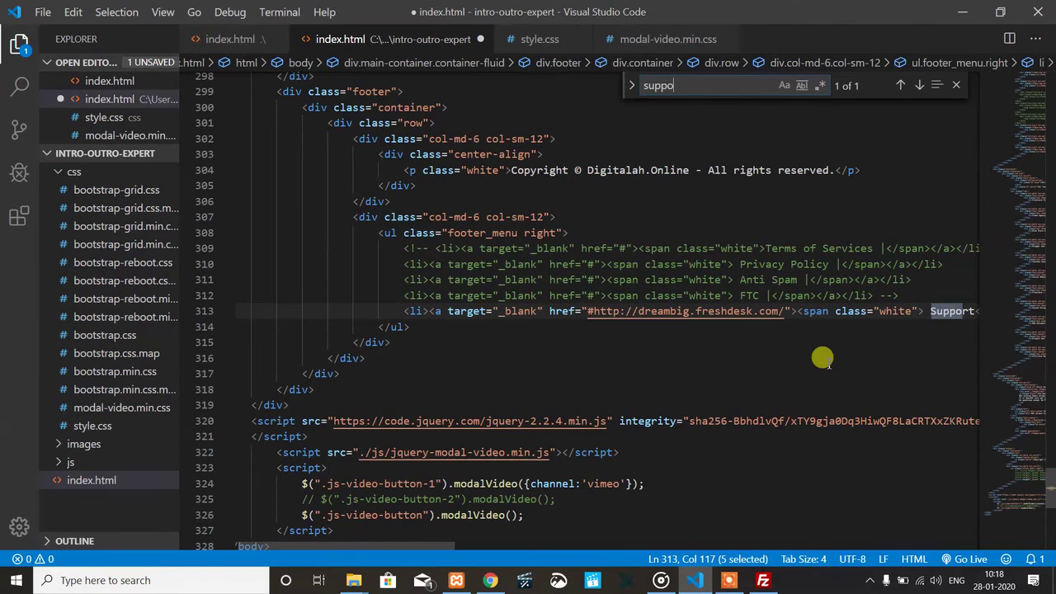
{"action": "scroll", "coordinate": [884, 338], "scroll_direction": "right", "scroll_amount": 4}
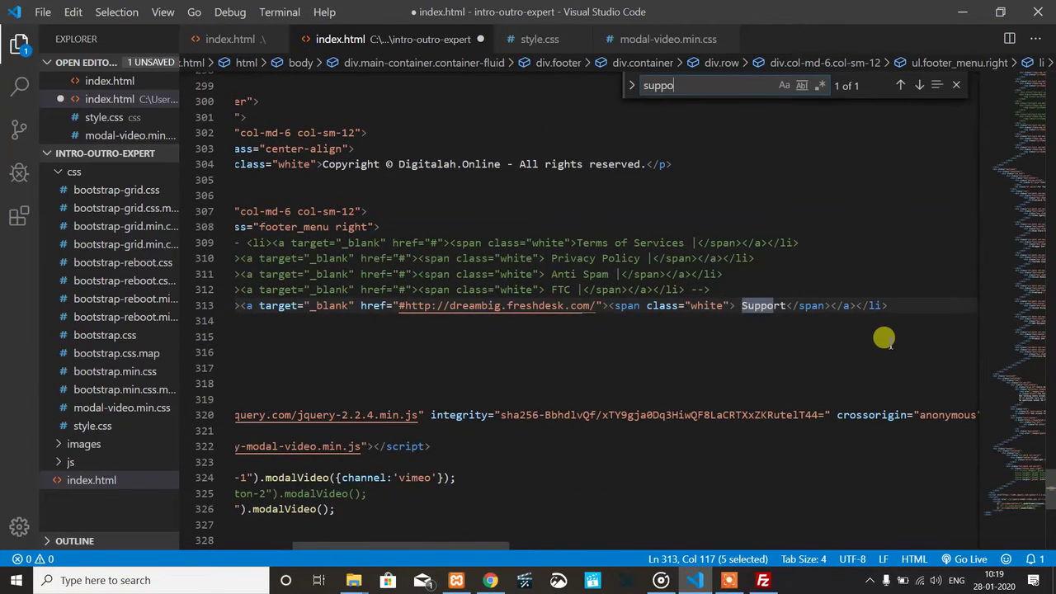
{"action": "scroll", "coordinate": [883, 339], "scroll_direction": "left", "scroll_amount": 3}
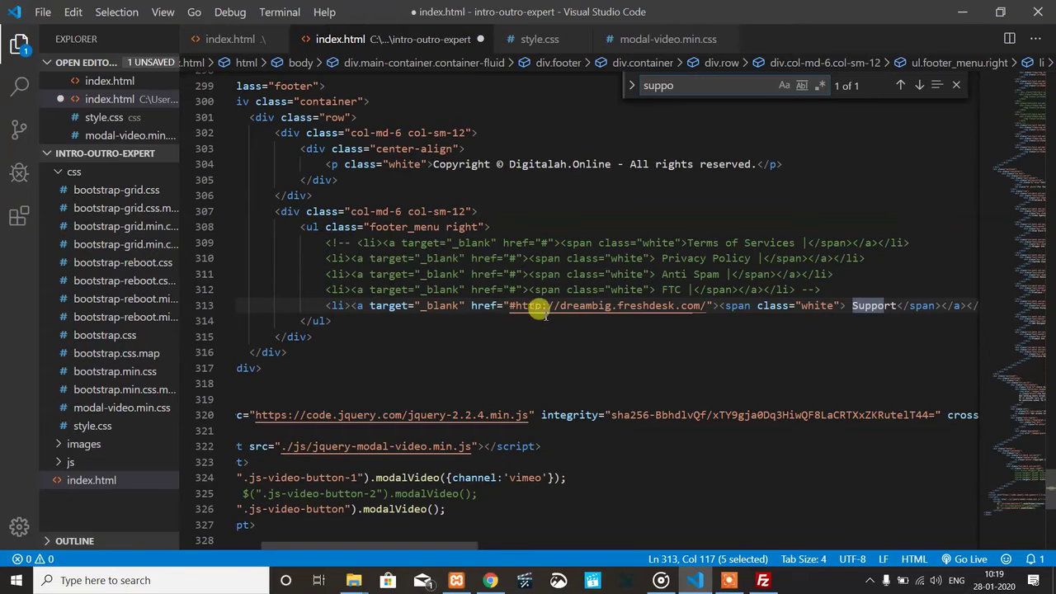
{"action": "left_click", "coordinate": [699, 301]}
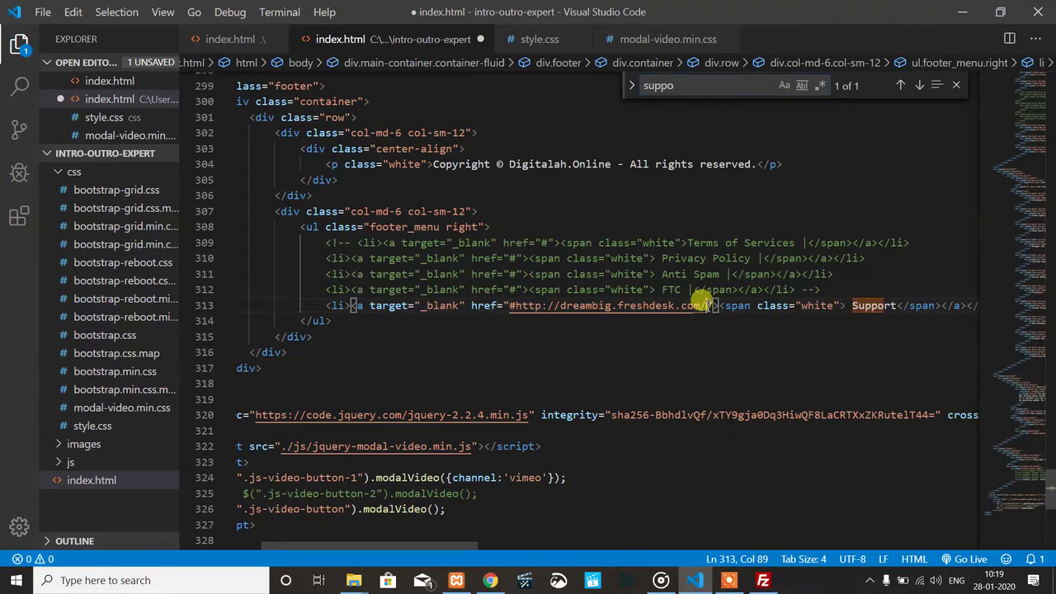
{"action": "key", "text": "BackSpace"}
{"action": "key", "text": "BackSpace"}
{"action": "key", "text": "BackSpace"}
{"action": "key", "text": "BackSpace"}
{"action": "key", "text": "BackSpace"}
{"action": "key", "text": "BackSpace"}
{"action": "key", "text": "BackSpace"}
{"action": "key", "text": "BackSpace"}
{"action": "key", "text": "BackSpace"}
{"action": "key", "text": "BackSpace"}
{"action": "key", "text": "BackSpace"}
{"action": "key", "text": "BackSpace"}
{"action": "key", "text": "BackSpace"}
{"action": "key", "text": "BackSpace"}
{"action": "key", "text": "BackSpace"}
{"action": "key", "text": "BackSpace"}
{"action": "key", "text": "BackSpace"}
{"action": "key", "text": "BackSpace"}
{"action": "key", "text": "BackSpace"}
{"action": "key", "text": "BackSpace"}
{"action": "key", "text": "BackSpace"}
{"action": "key", "text": "BackSpace"}
{"action": "key", "text": "BackSpace"}
{"action": "key", "text": "BackSpace"}
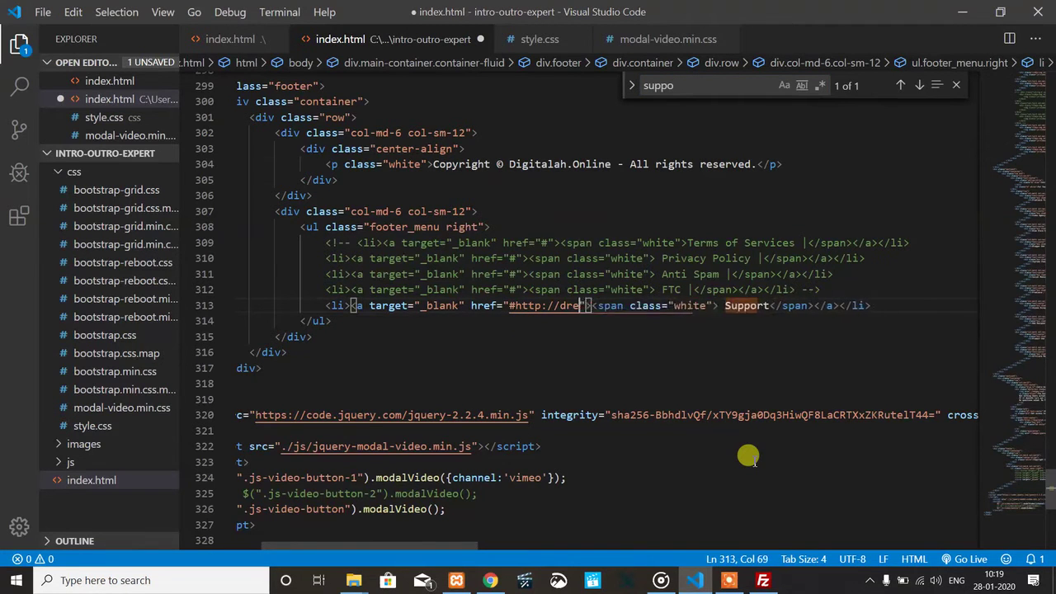
{"action": "key", "text": "BackSpace"}
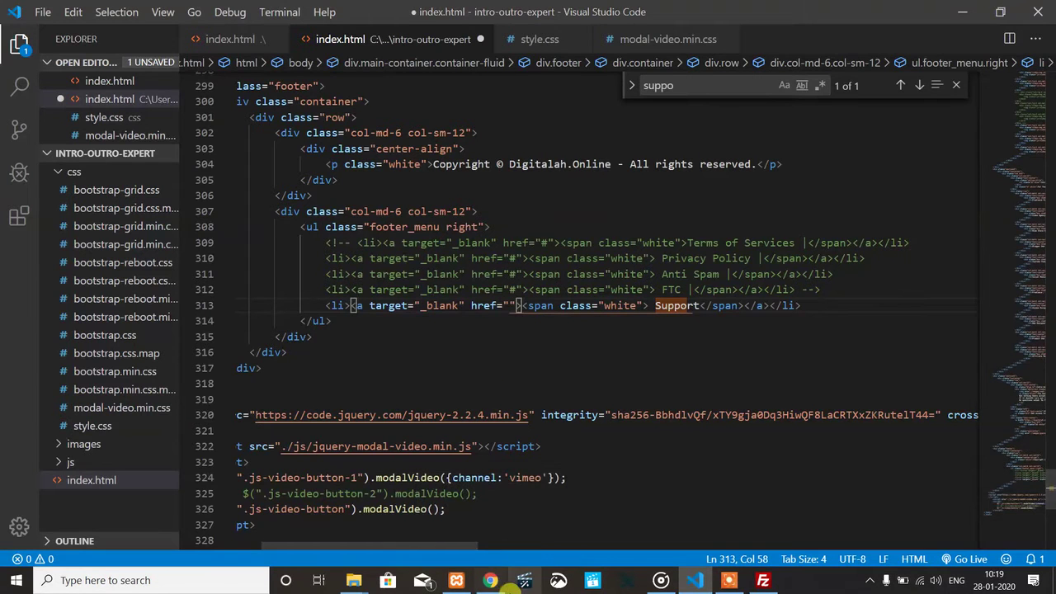
Switch to Chrome, try the address me.me/stitpragyawebhosting in a new tab and close that tab.
{"action": "left_click", "coordinate": [490, 580]}
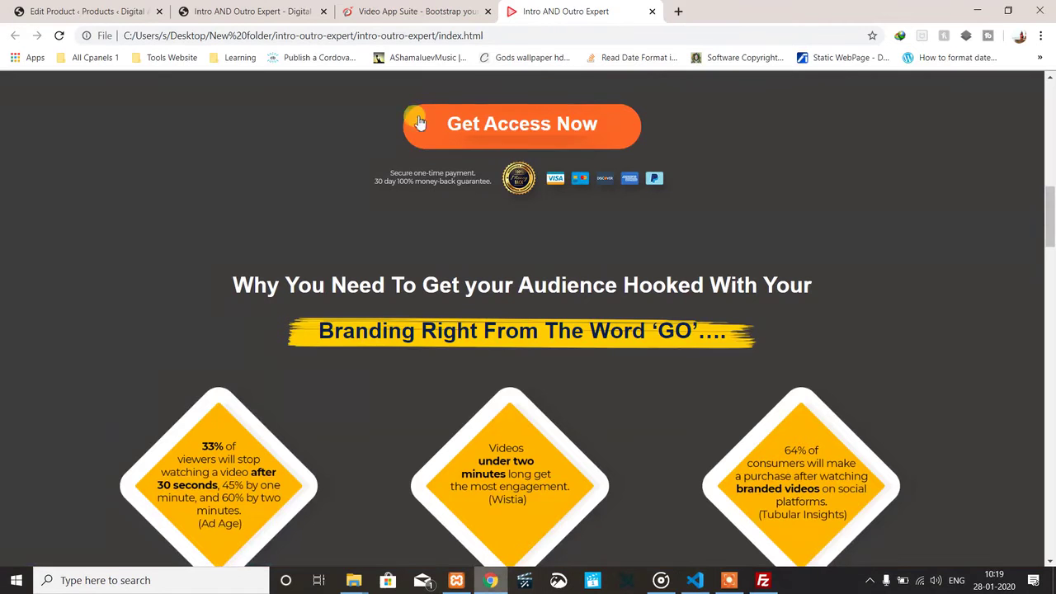
{"action": "left_click", "coordinate": [678, 11]}
{"action": "type", "text": "me."}
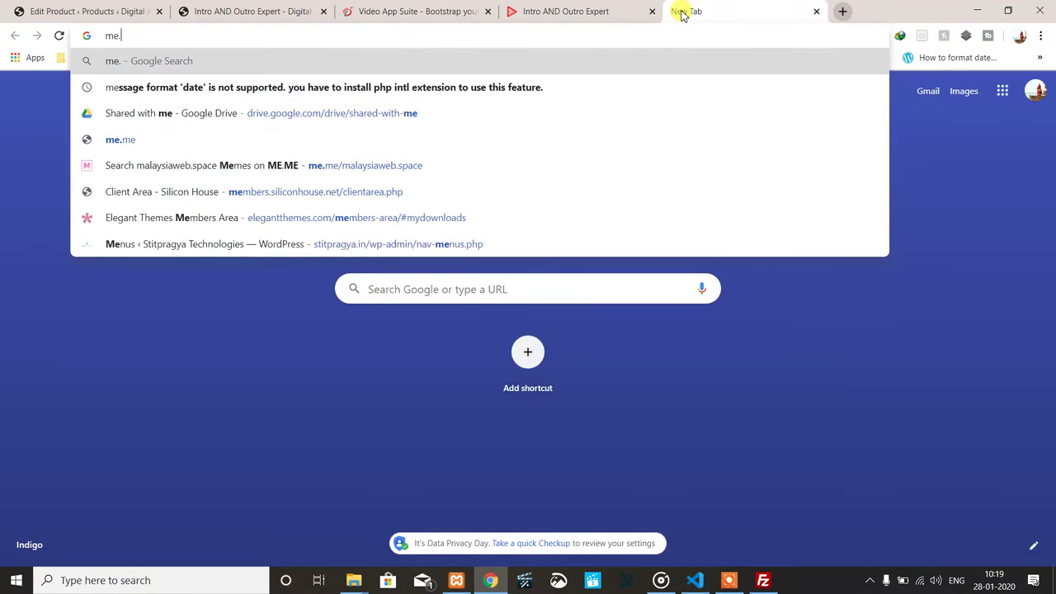
{"action": "type", "text": "me"}
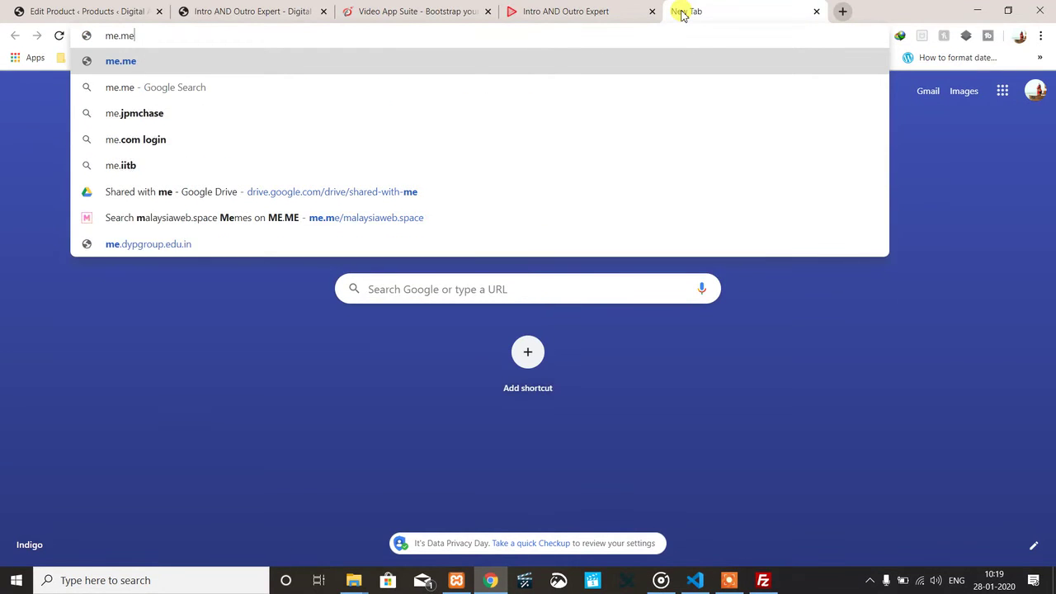
{"action": "type", "text": "/s"}
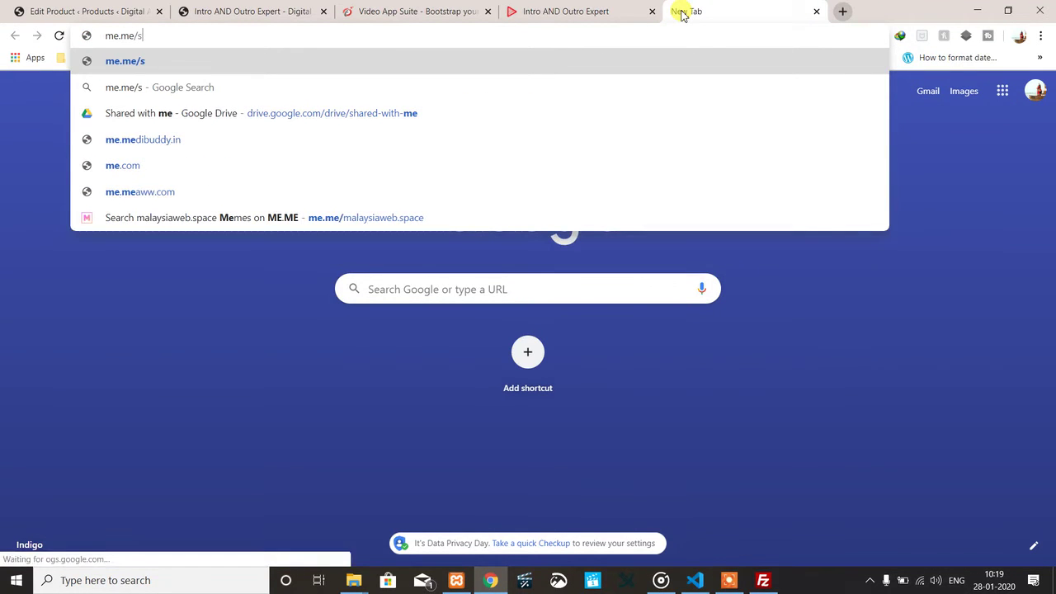
{"action": "type", "text": "titpragyawebhosting"}
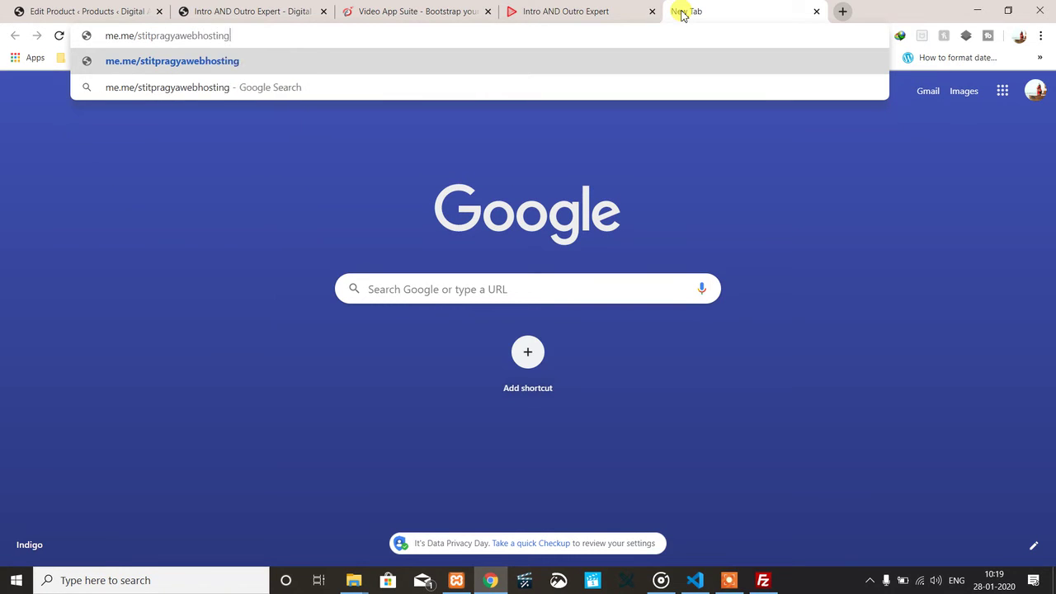
{"action": "key", "text": "Return"}
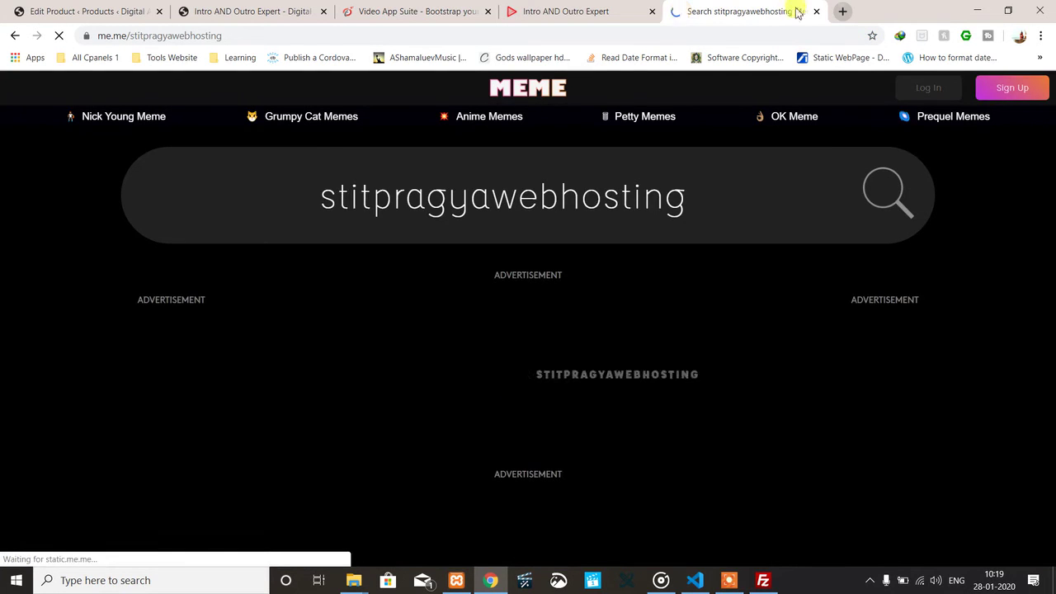
{"action": "left_click", "coordinate": [816, 11]}
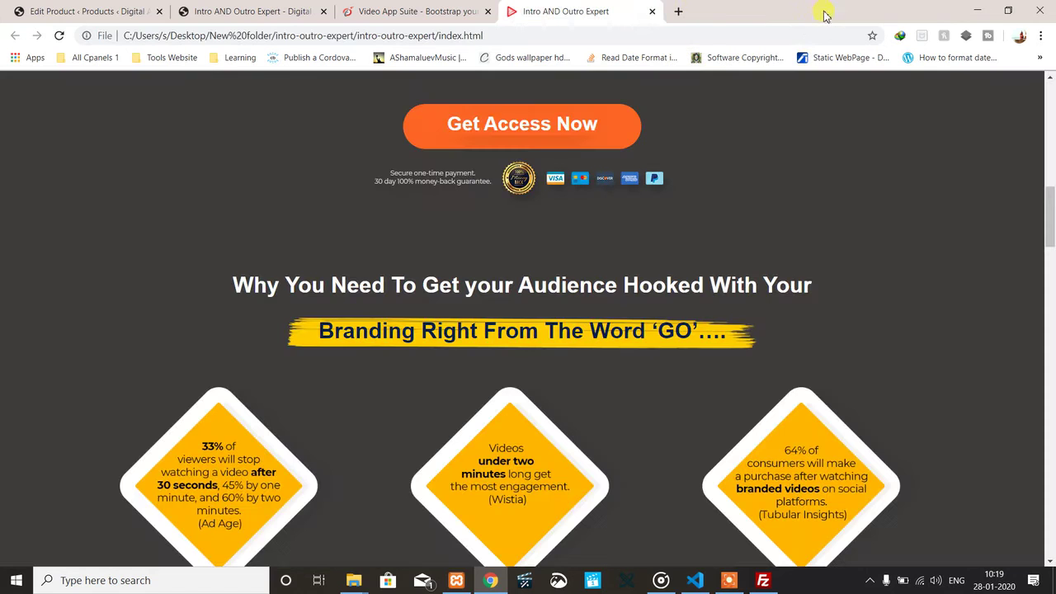
Open facebook.com in a new tab and go to the Creati-Digital.Online page from the shortcuts.
{"action": "left_click", "coordinate": [680, 12]}
{"action": "type", "text": "facebook.com"}
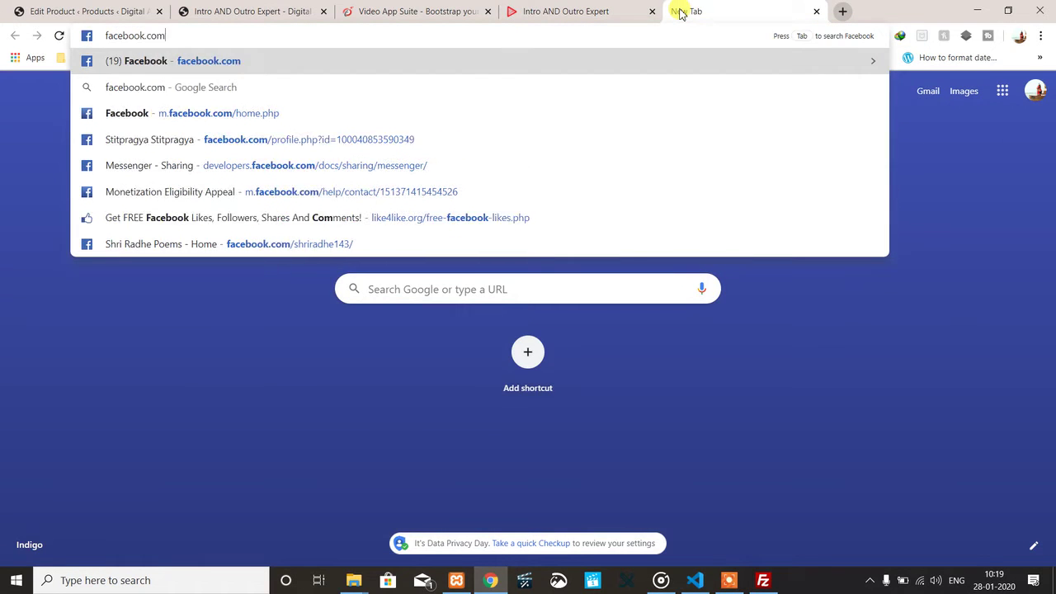
{"action": "key", "text": "Return"}
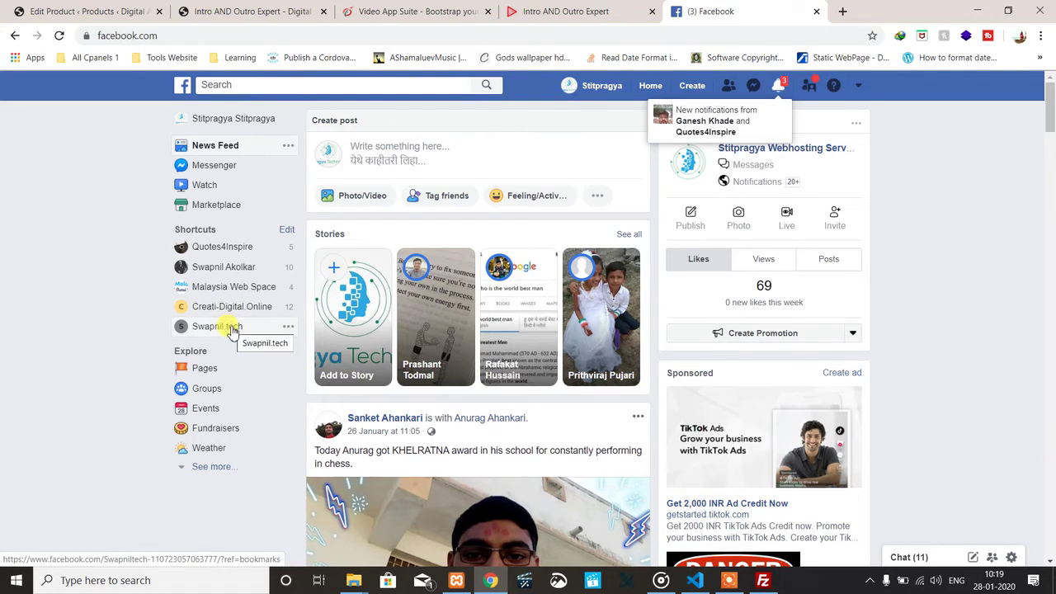
{"action": "left_click", "coordinate": [240, 314]}
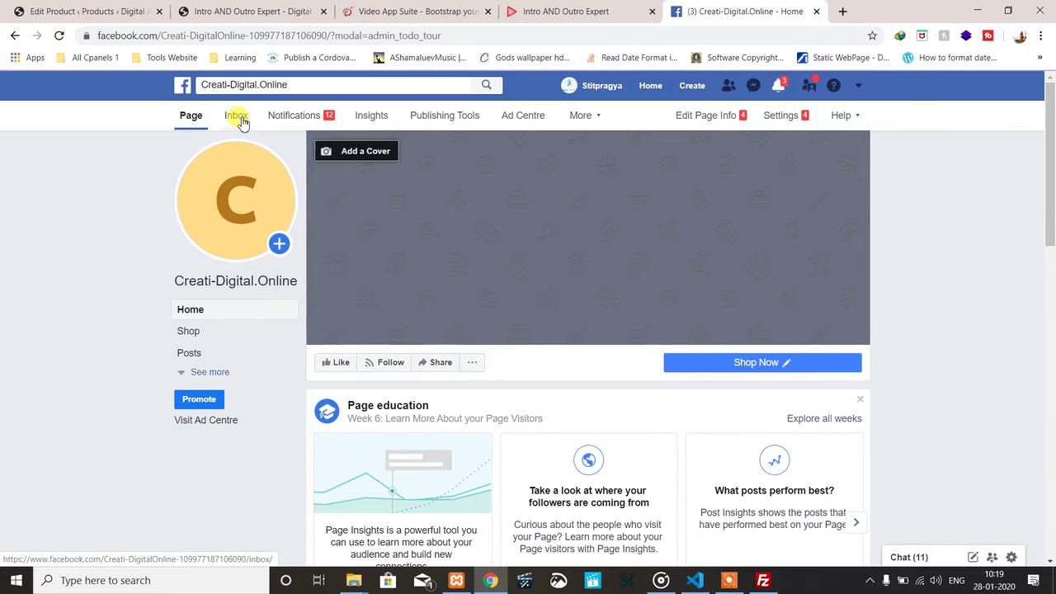
{"action": "scroll", "coordinate": [485, 457], "scroll_direction": "down", "scroll_amount": 5}
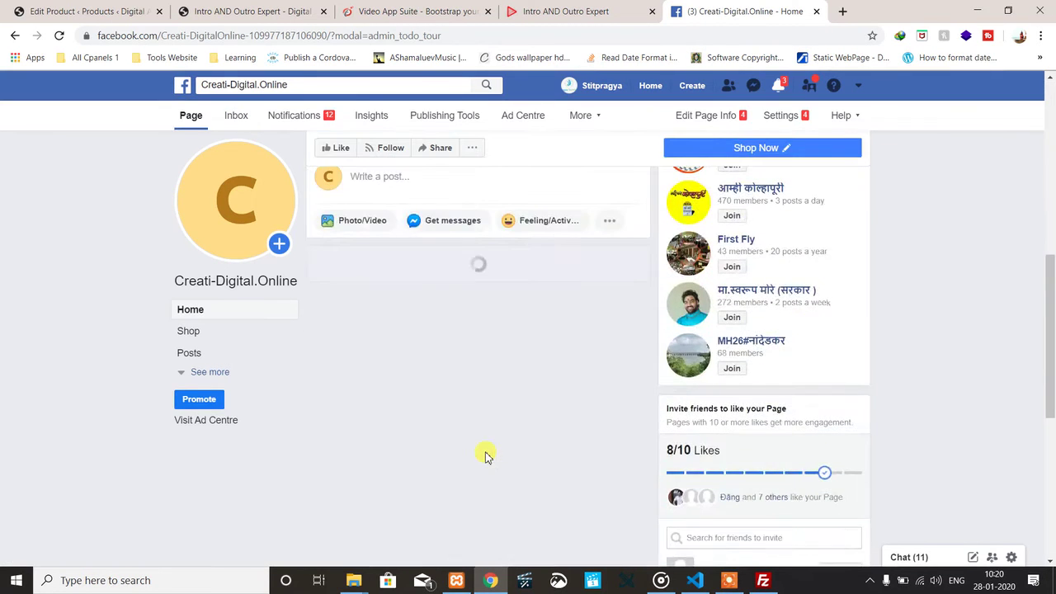
{"action": "scroll", "coordinate": [485, 456], "scroll_direction": "up", "scroll_amount": 5}
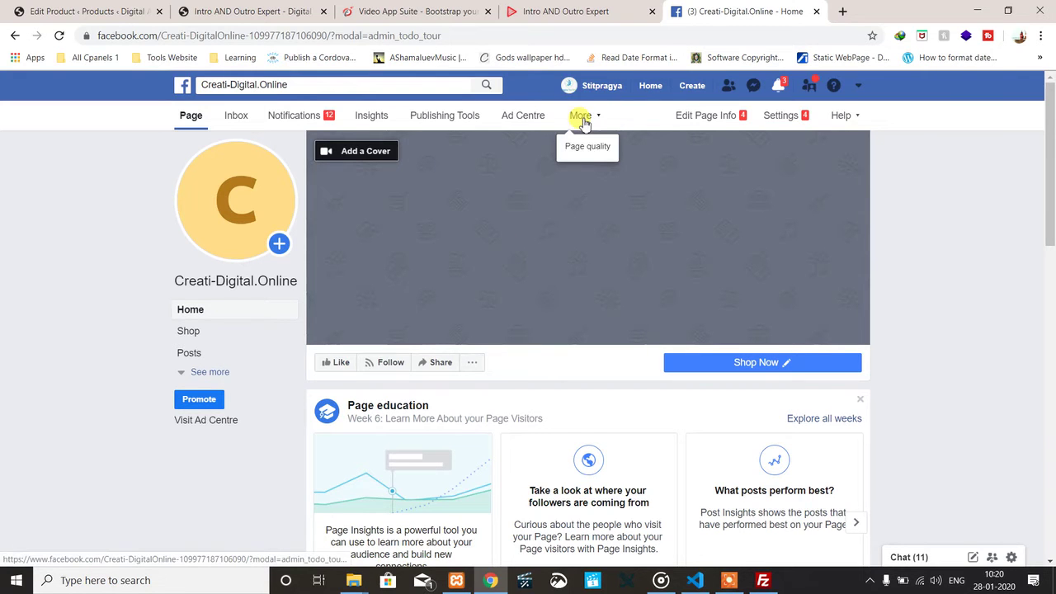
Open the Creati-Digital.Online page's Messaging settings and copy its Messenger link.
{"action": "left_click", "coordinate": [768, 118]}
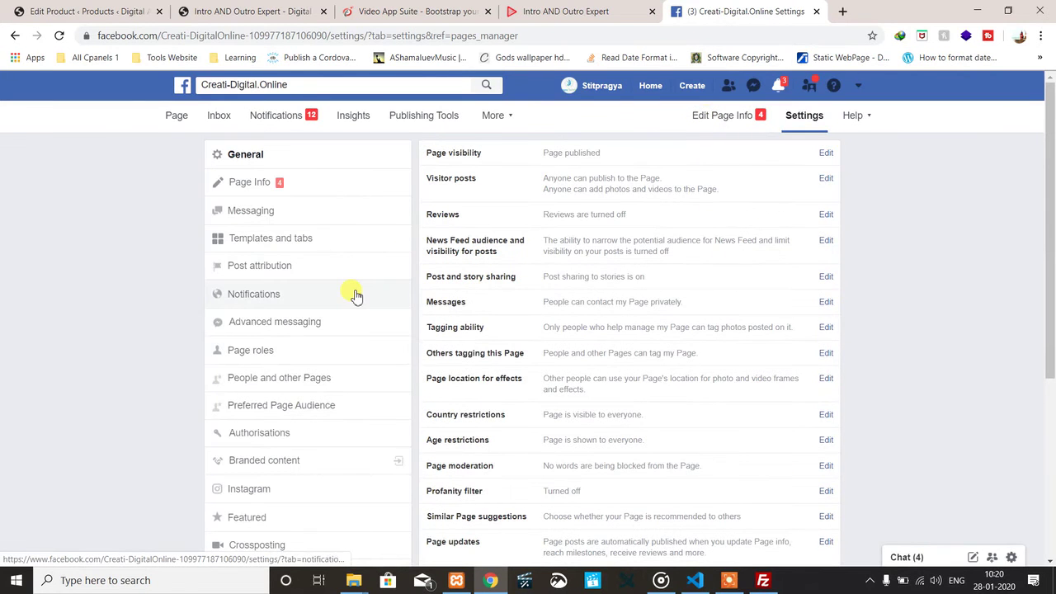
{"action": "left_click", "coordinate": [261, 219]}
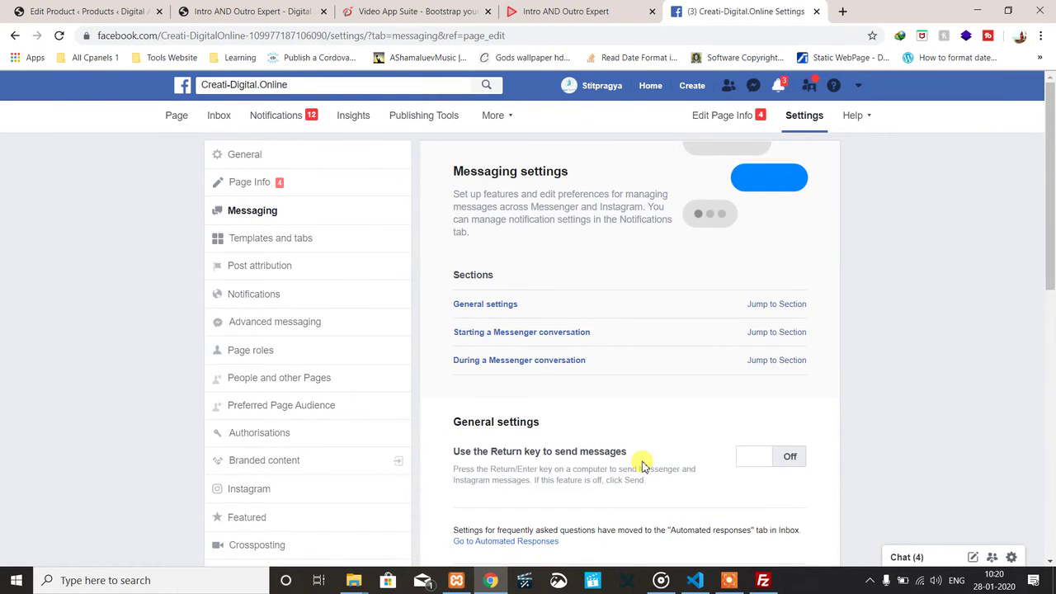
{"action": "scroll", "coordinate": [643, 464], "scroll_direction": "down", "scroll_amount": 7}
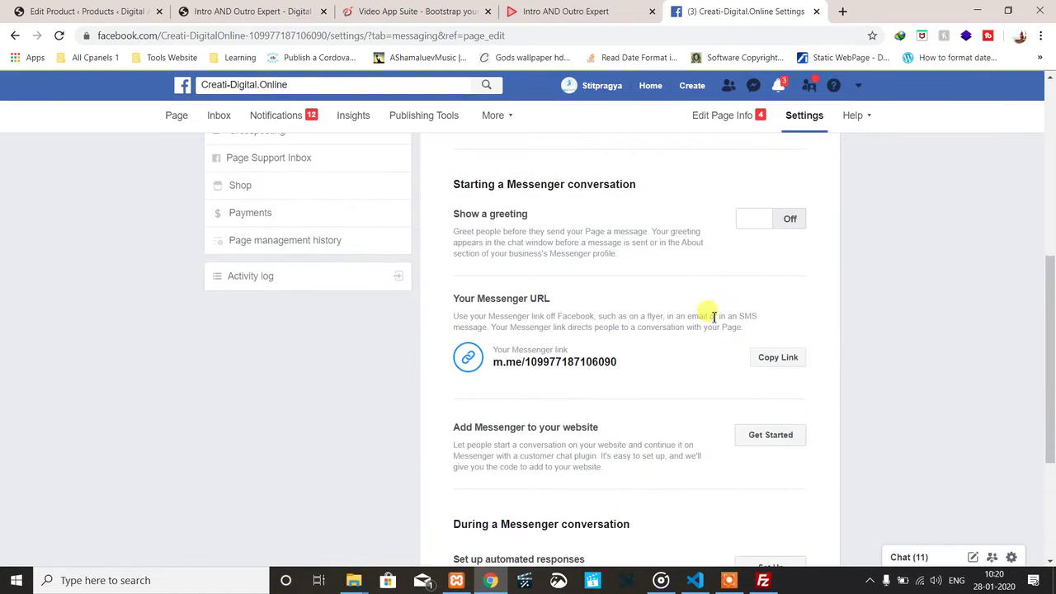
{"action": "left_click", "coordinate": [799, 359]}
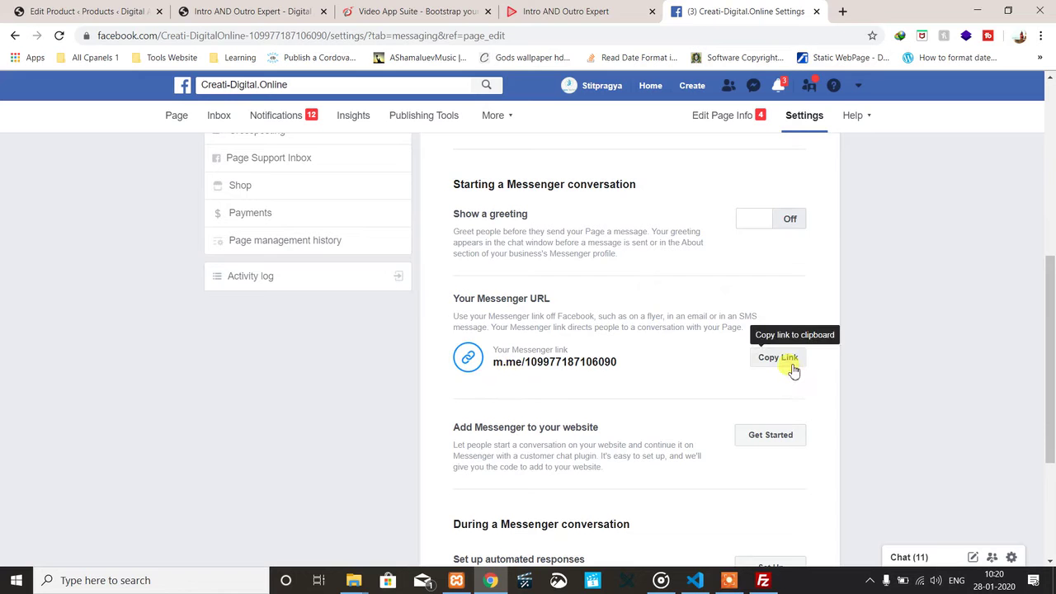
{"action": "left_click", "coordinate": [694, 580]}
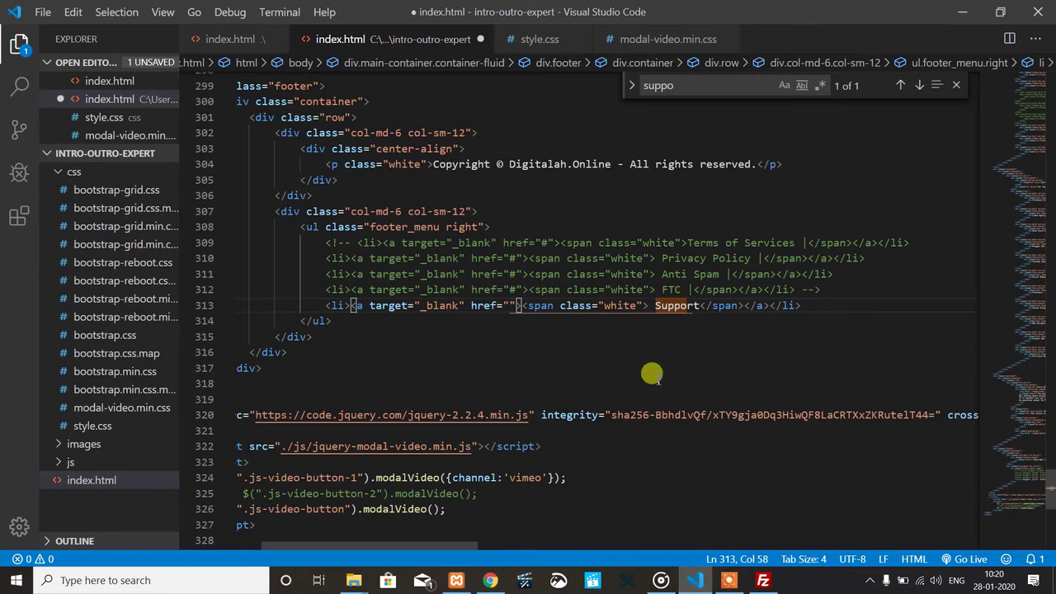
{"action": "key", "text": "ctrl+v"}
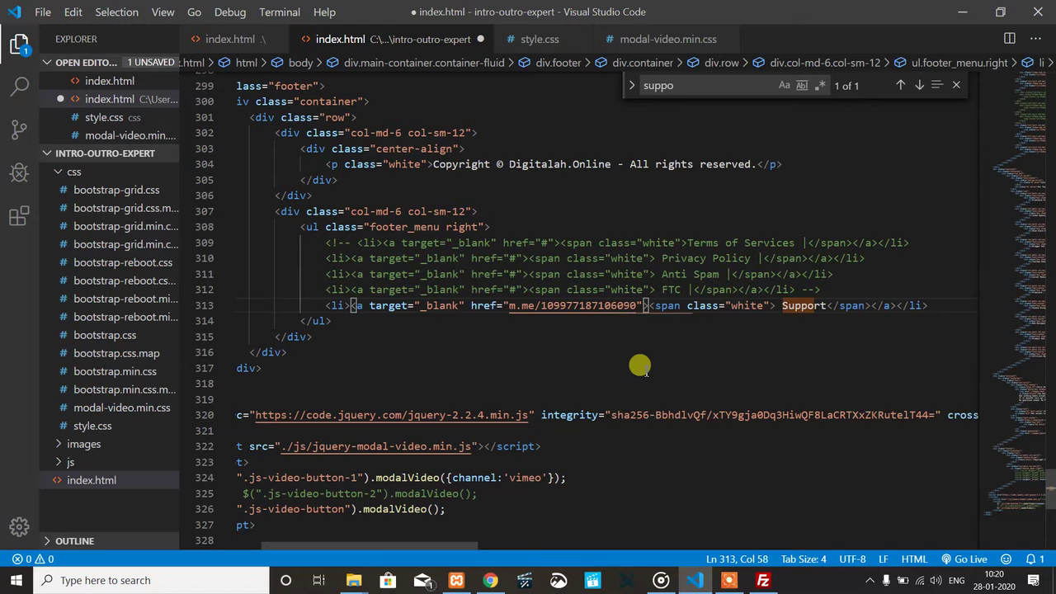
{"action": "type", "text": "https"}
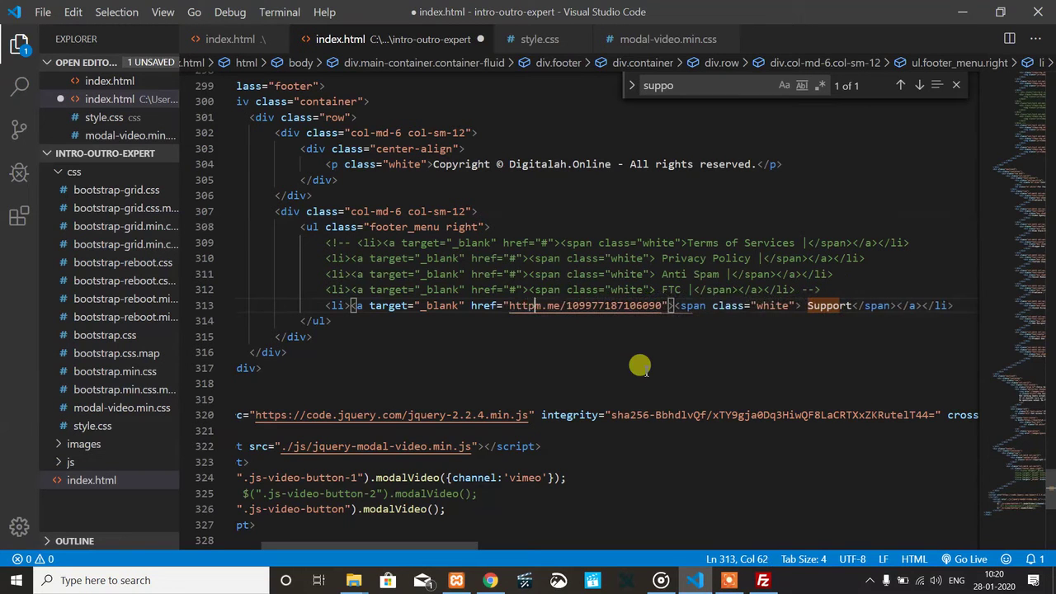
{"action": "type", "text": "://"}
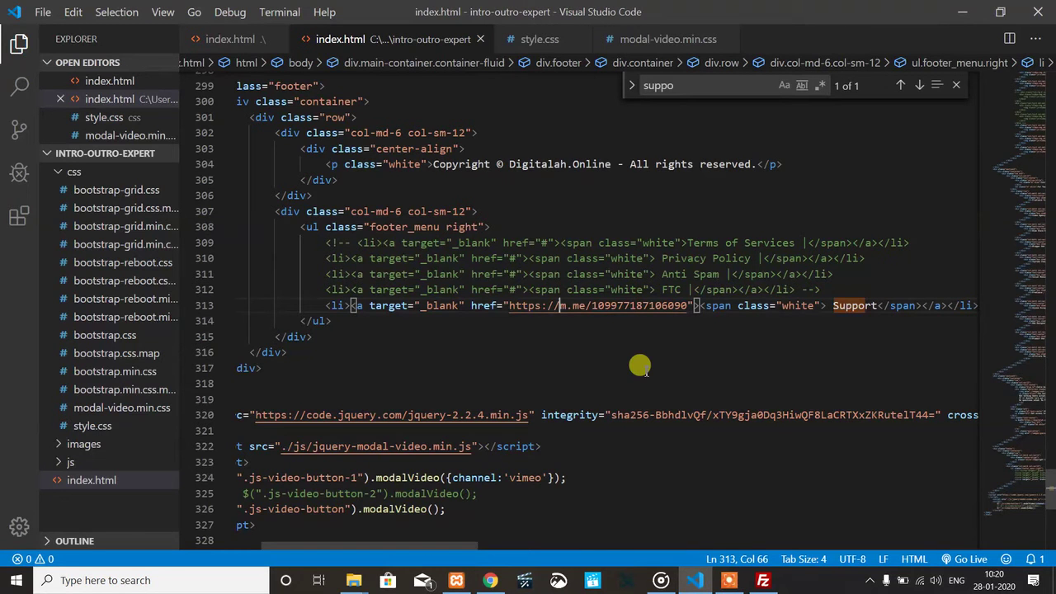
Switch to Chrome and test the local sales page's upper and final Get Access Now buttons, returning to the page after each.
{"action": "left_click", "coordinate": [490, 580]}
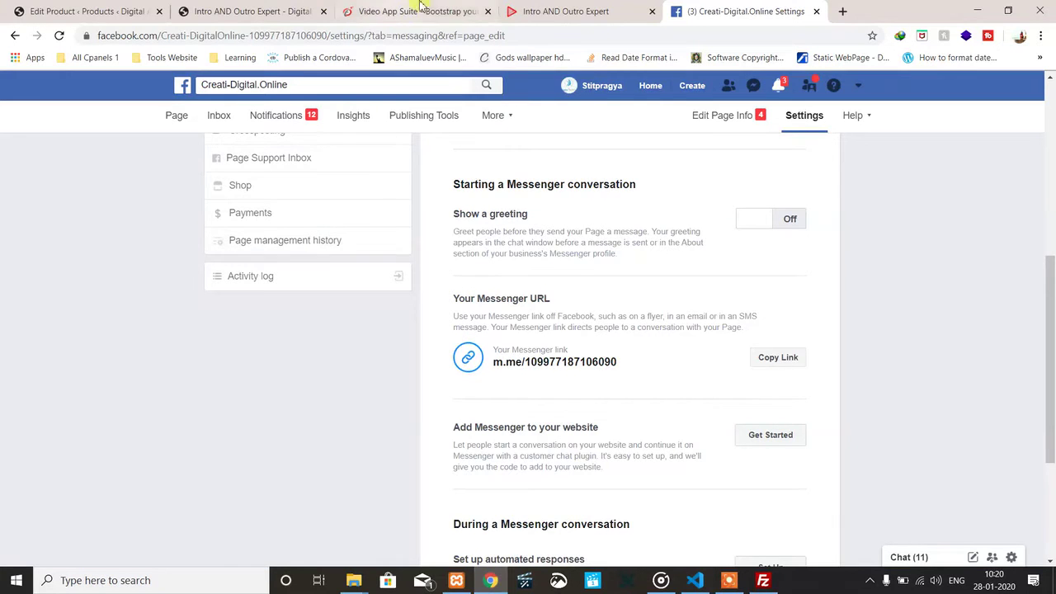
{"action": "left_click", "coordinate": [528, 16]}
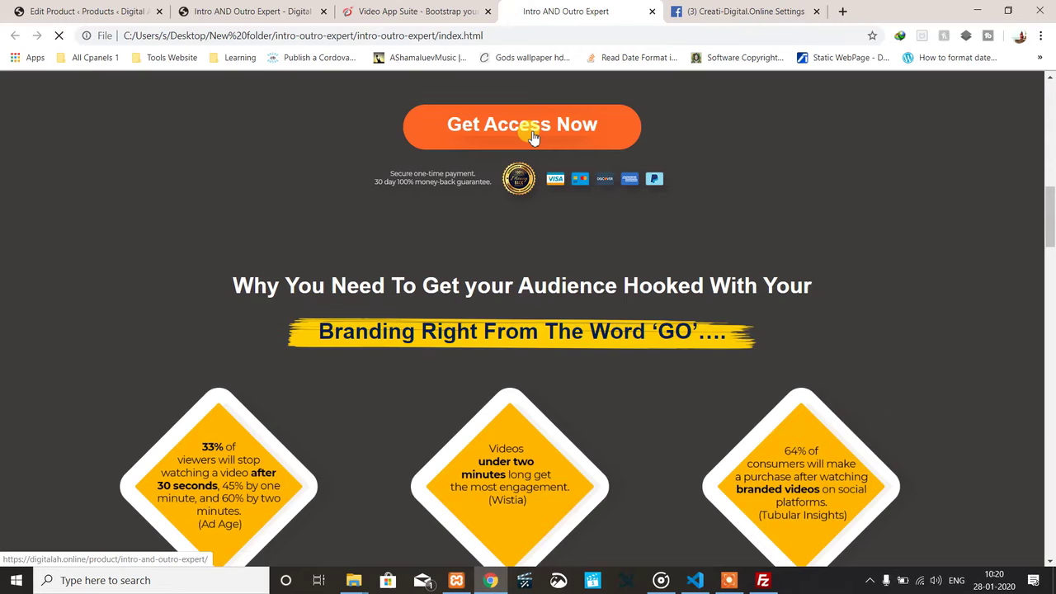
{"action": "left_click", "coordinate": [533, 137]}
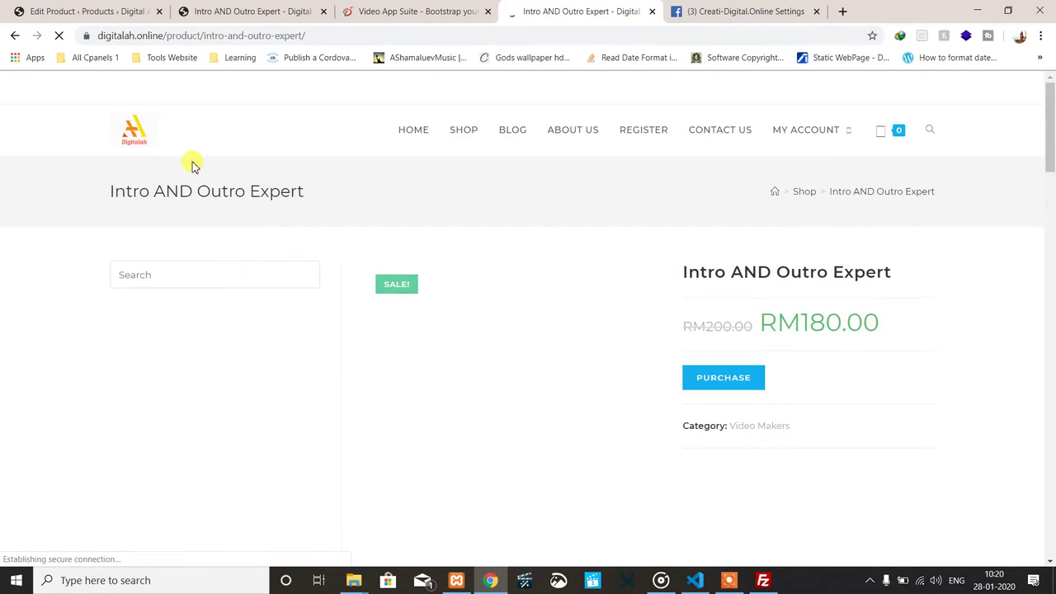
{"action": "left_click", "coordinate": [15, 39]}
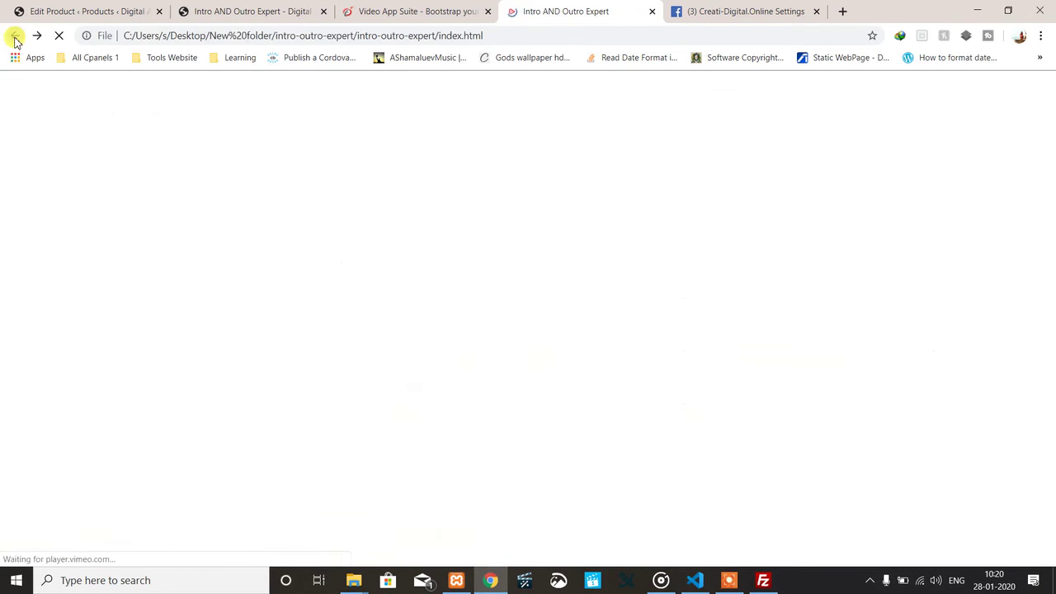
{"action": "scroll", "coordinate": [630, 328], "scroll_direction": "down", "scroll_amount": 15}
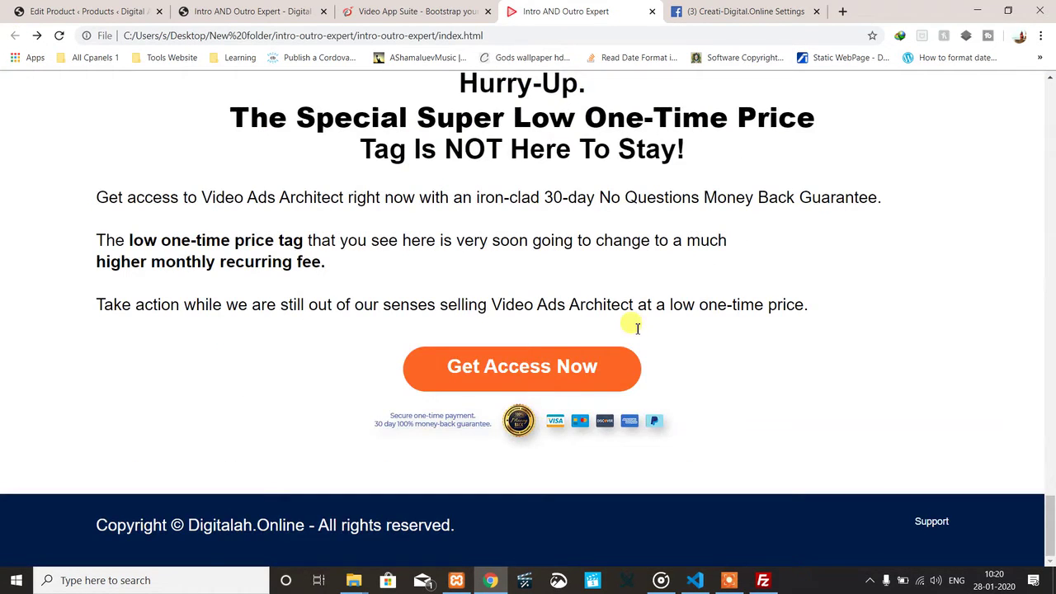
{"action": "left_click", "coordinate": [558, 371]}
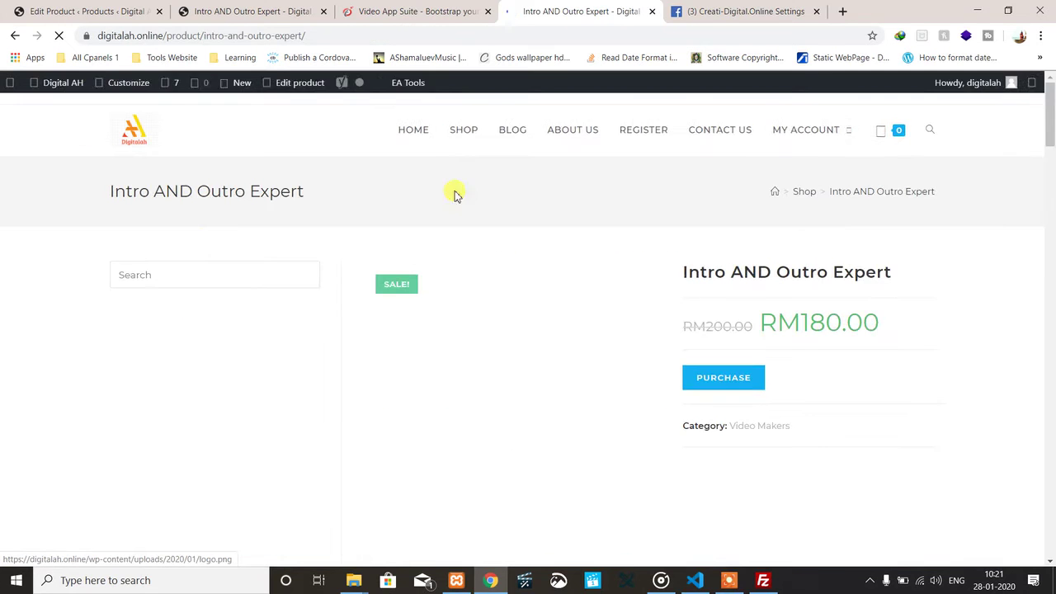
{"action": "left_click", "coordinate": [14, 37]}
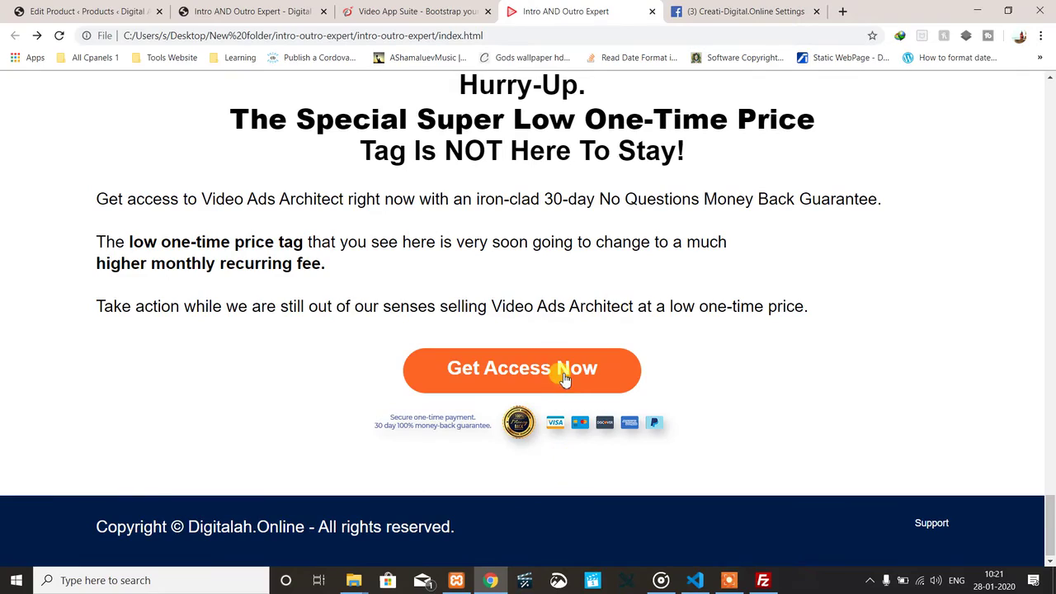
Examine the local sales page's Get Access Now section and its 30-Day Iron-Clad Guarantee section.
{"action": "scroll", "coordinate": [700, 360], "scroll_direction": "up", "scroll_amount": 10}
{"action": "scroll", "coordinate": [701, 361], "scroll_direction": "up", "scroll_amount": 10}
{"action": "scroll", "coordinate": [701, 361], "scroll_direction": "down", "scroll_amount": 1}
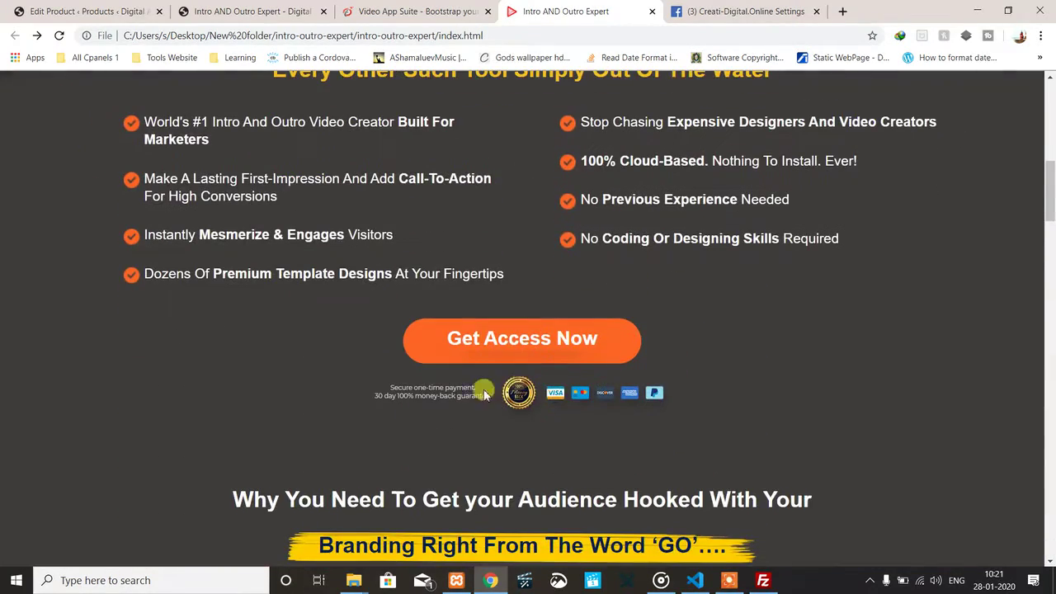
{"action": "scroll", "coordinate": [523, 465], "scroll_direction": "down", "scroll_amount": 6}
{"action": "scroll", "coordinate": [514, 462], "scroll_direction": "down", "scroll_amount": 10}
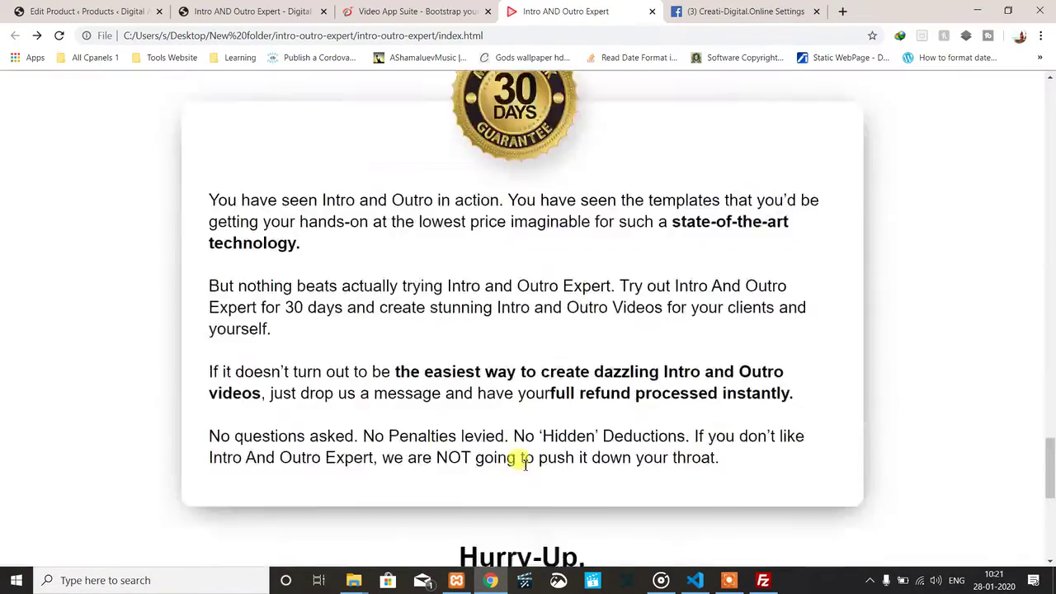
{"action": "scroll", "coordinate": [508, 462], "scroll_direction": "up", "scroll_amount": 2}
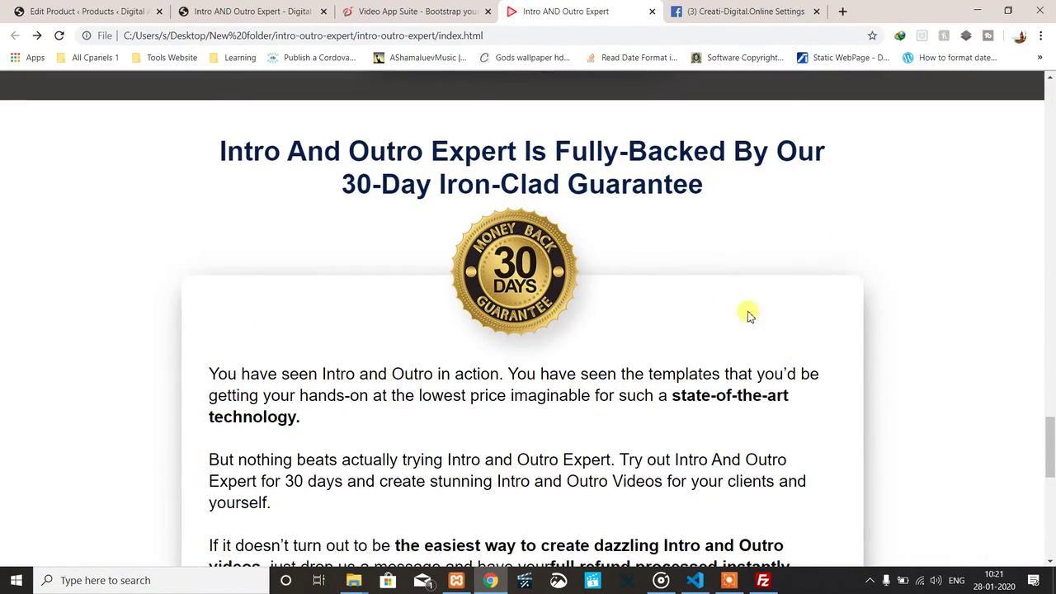
{"action": "scroll", "coordinate": [521, 430], "scroll_direction": "down", "scroll_amount": 4}
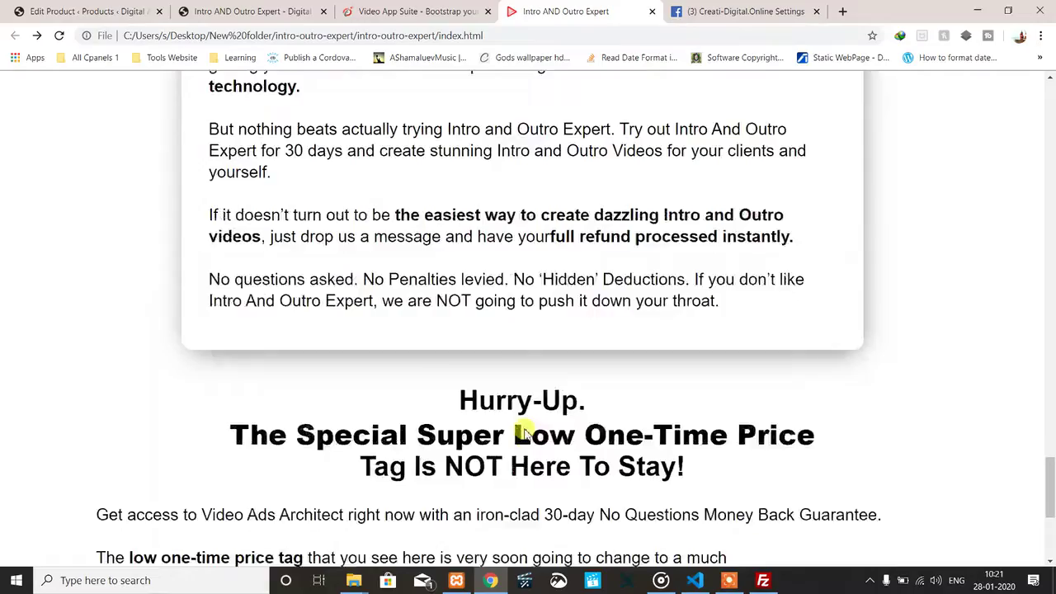
{"action": "scroll", "coordinate": [522, 431], "scroll_direction": "up", "scroll_amount": 3}
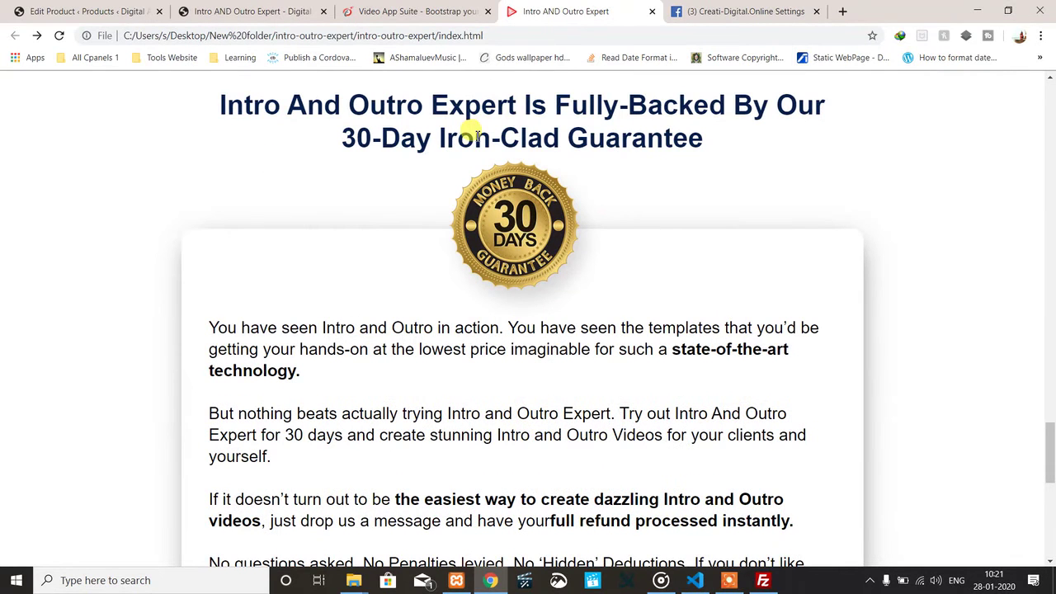
Switch to Visual Studio Code, find "30 " in index.html and collapse the section5 div containing the guarantee.
{"action": "left_click", "coordinate": [696, 582]}
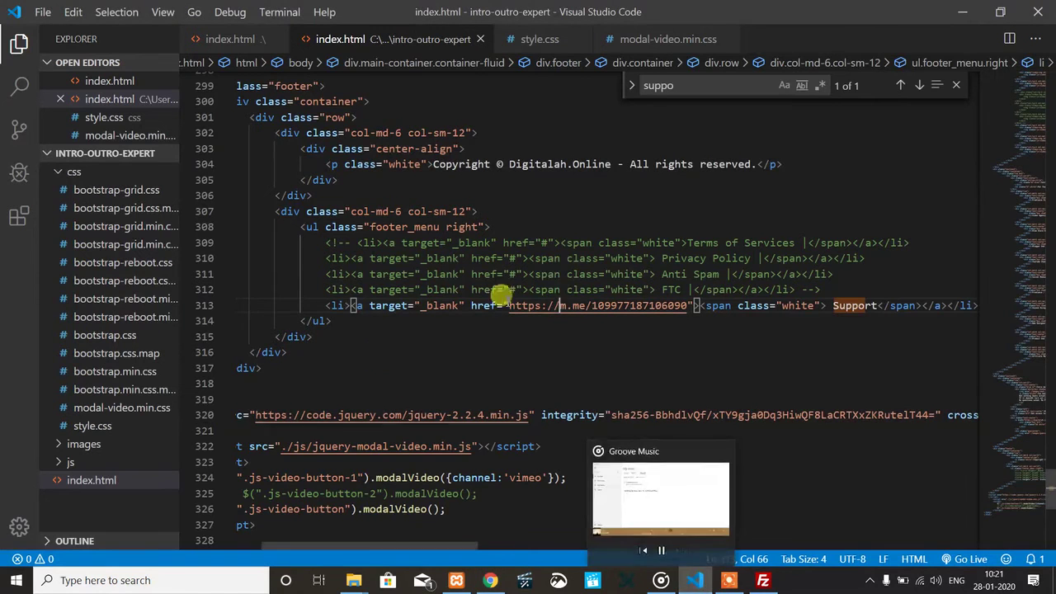
{"action": "double_click", "coordinate": [676, 85]}
{"action": "type", "text": "30"}
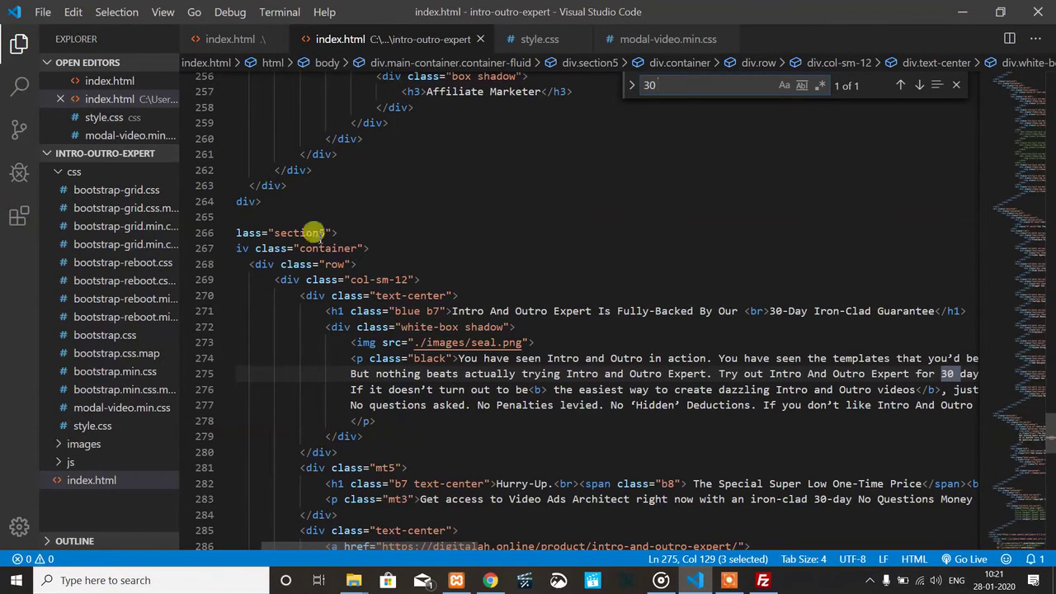
{"action": "scroll", "coordinate": [267, 252], "scroll_direction": "left", "scroll_amount": 3}
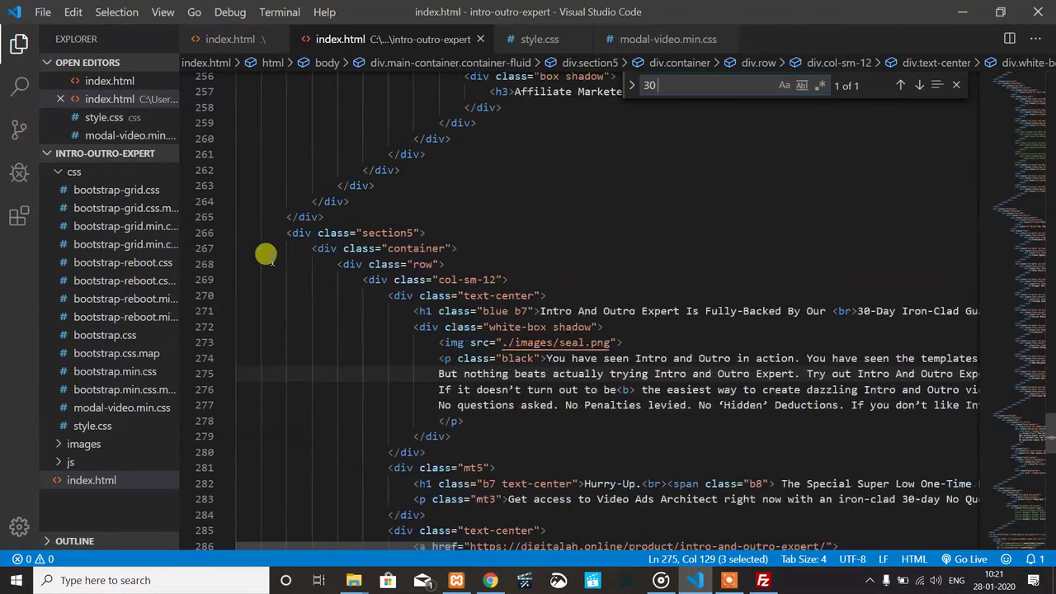
{"action": "left_click", "coordinate": [226, 234]}
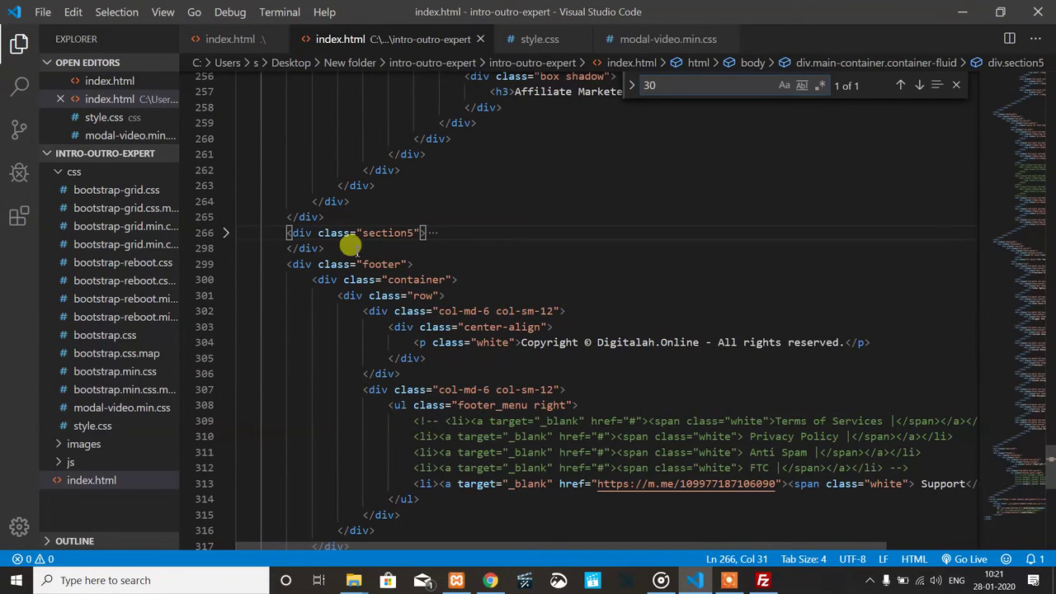
Switch to Chrome, test the local page's footer Support link, close the Messenger tab and review the page up to its header.
{"action": "left_click", "coordinate": [490, 580]}
{"action": "scroll", "coordinate": [525, 318], "scroll_direction": "down", "scroll_amount": 10}
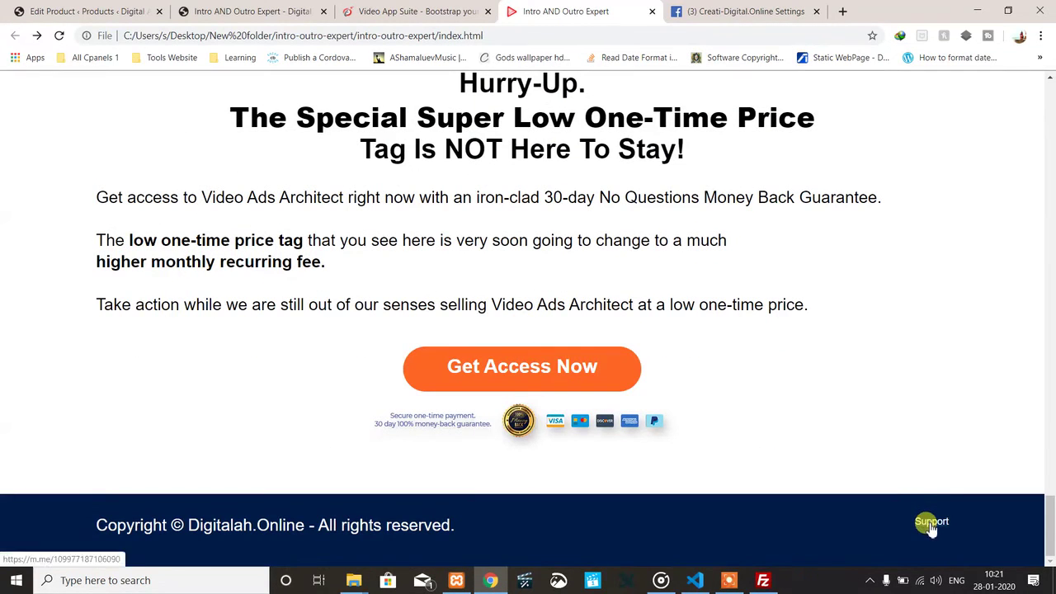
{"action": "left_click", "coordinate": [929, 523]}
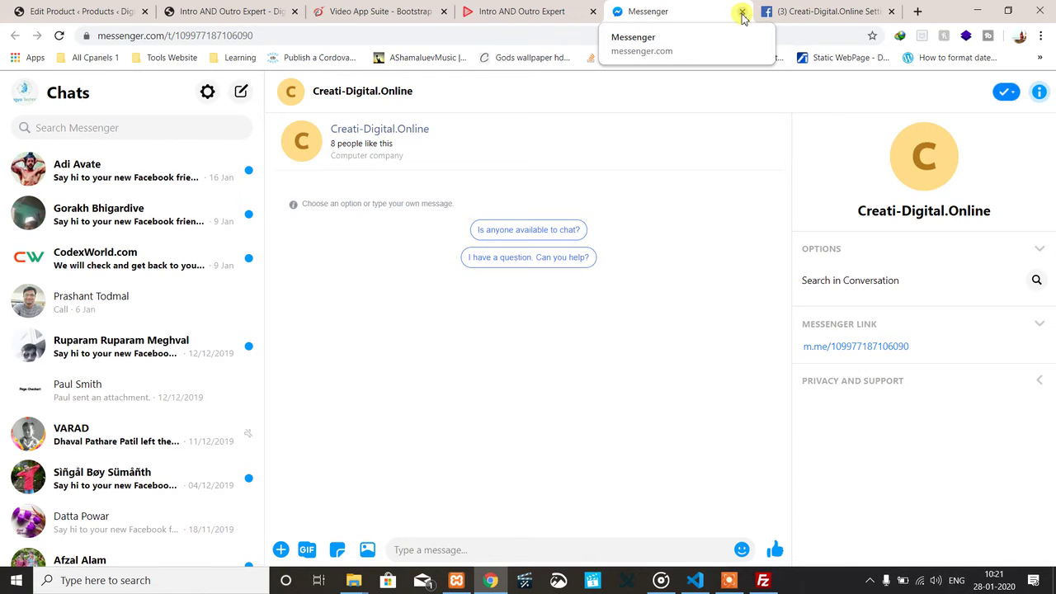
{"action": "left_click", "coordinate": [741, 15]}
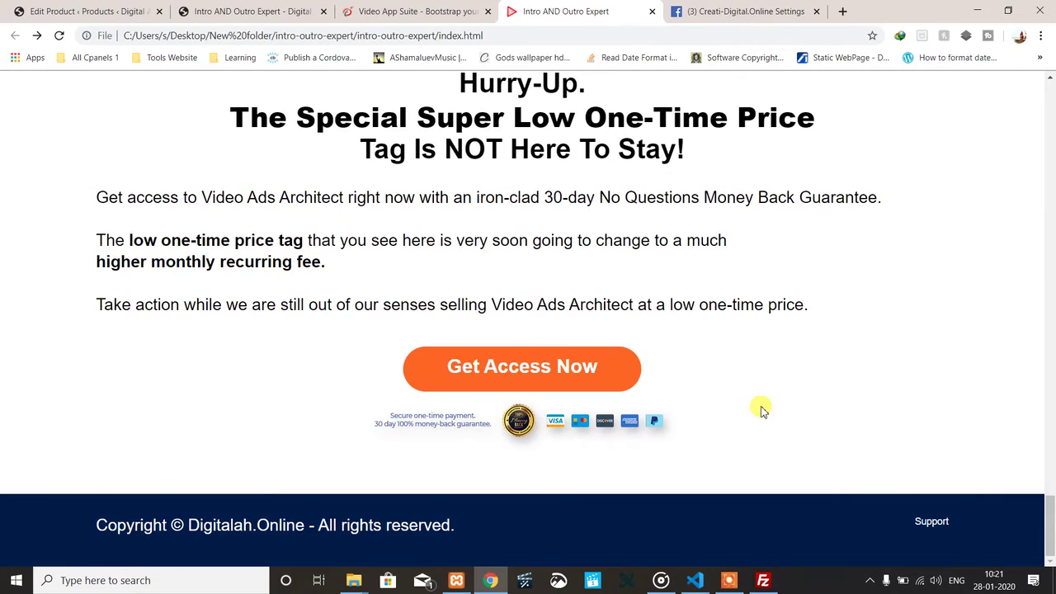
{"action": "scroll", "coordinate": [793, 260], "scroll_direction": "up", "scroll_amount": 10}
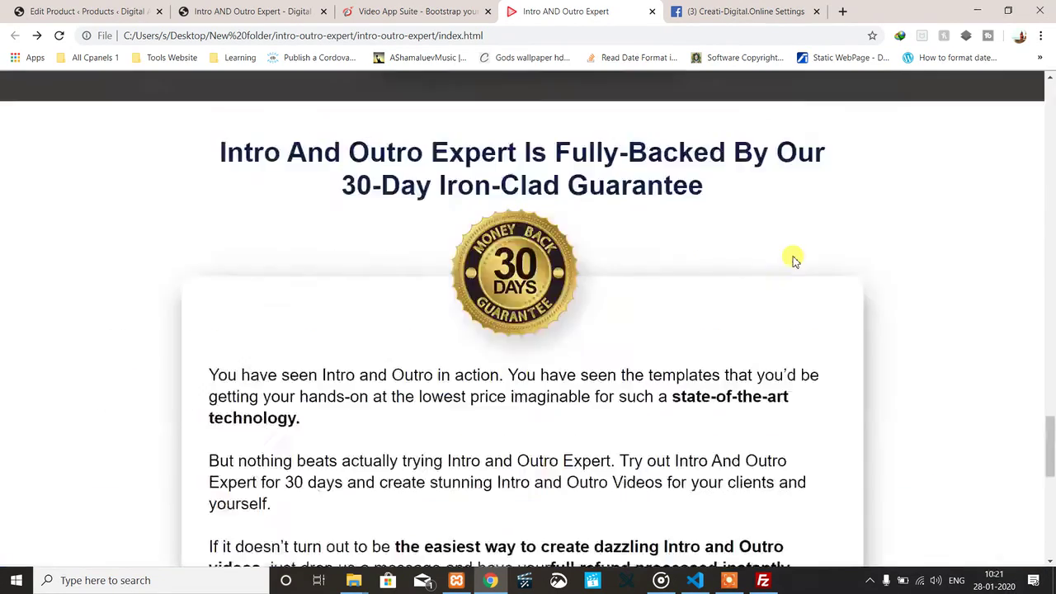
{"action": "scroll", "coordinate": [792, 261], "scroll_direction": "up", "scroll_amount": 10}
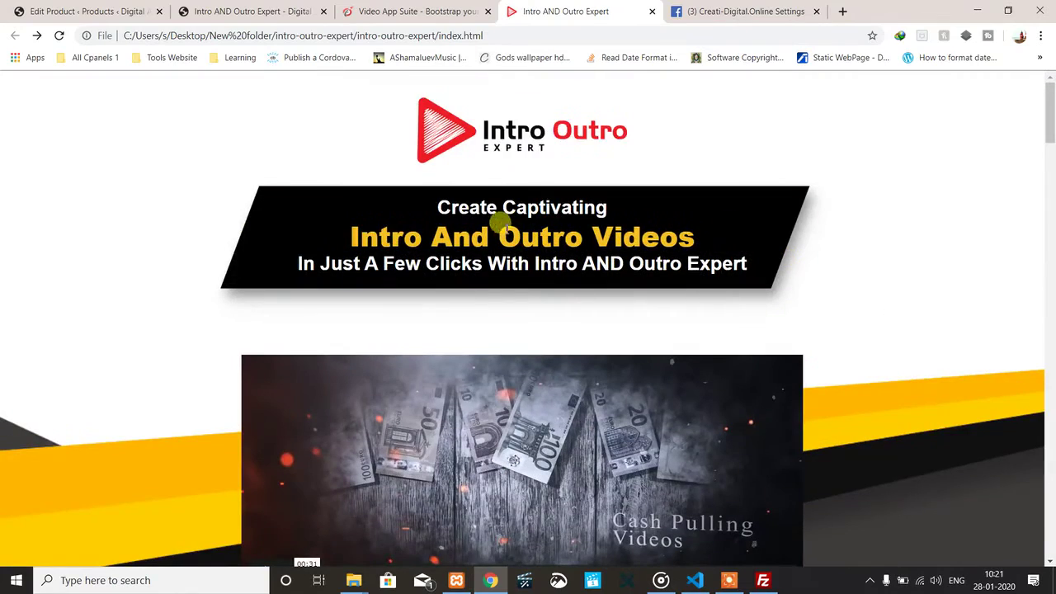
{"action": "mouse_move", "coordinate": [767, 584]}
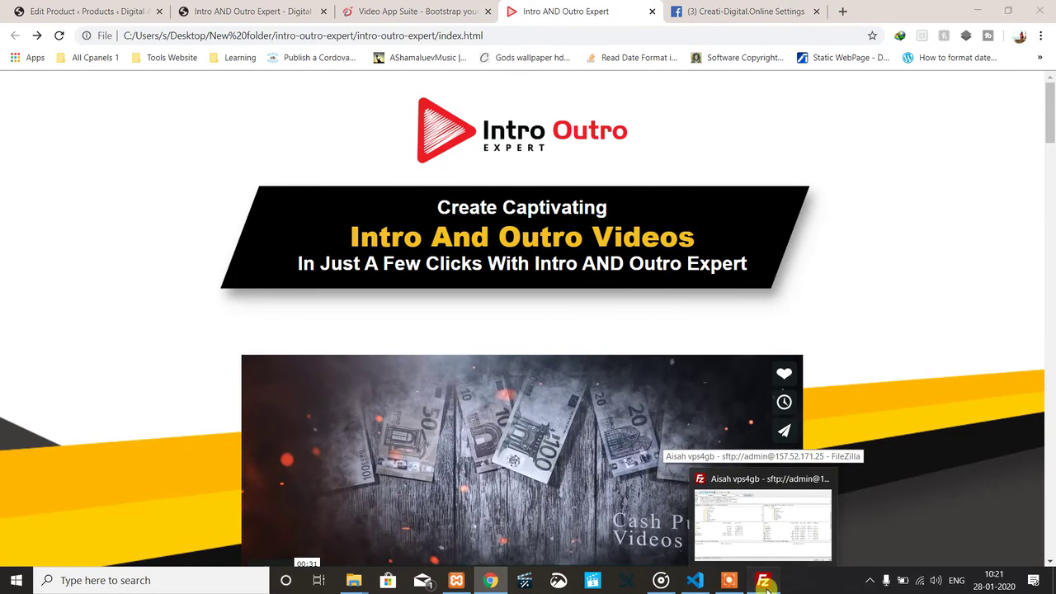
Switch to FileZilla, create an allproducts directory in digitalah.online's public_html and open it.
{"action": "left_click", "coordinate": [766, 583]}
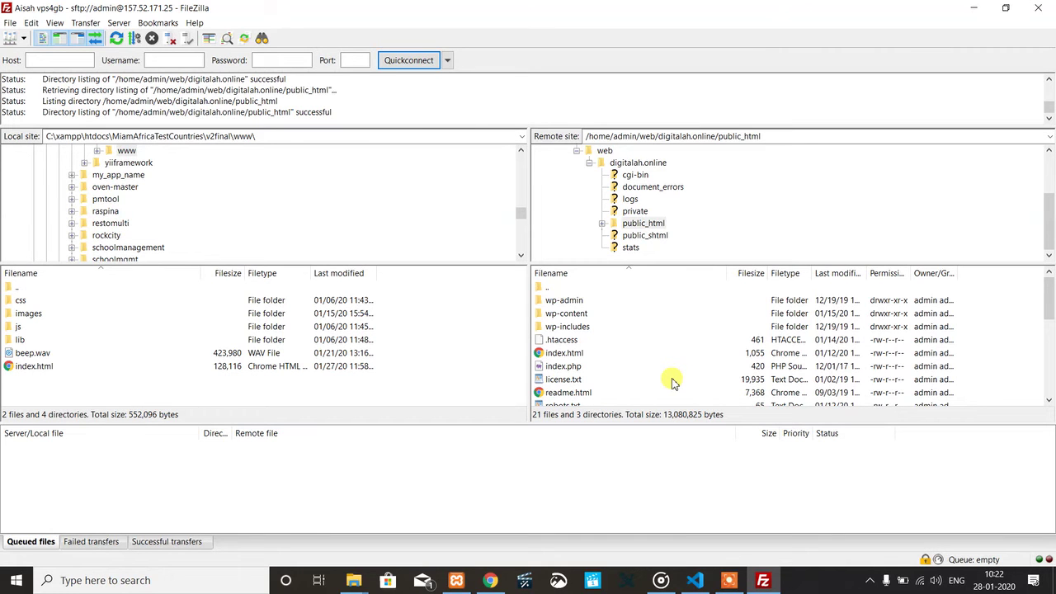
{"action": "right_click", "coordinate": [1001, 353]}
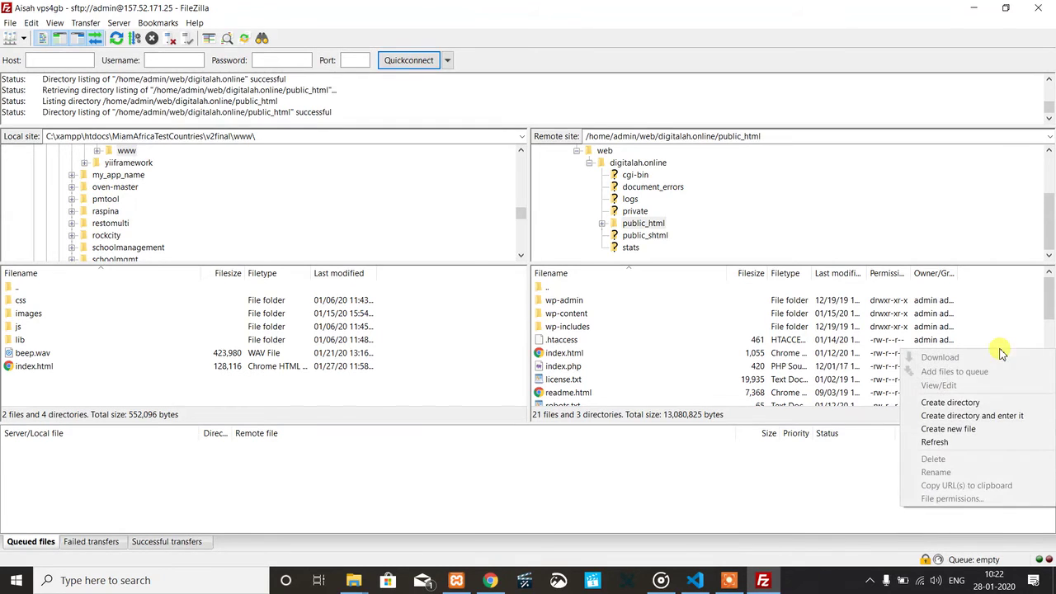
{"action": "left_click", "coordinate": [961, 404]}
{"action": "type", "text": "App"}
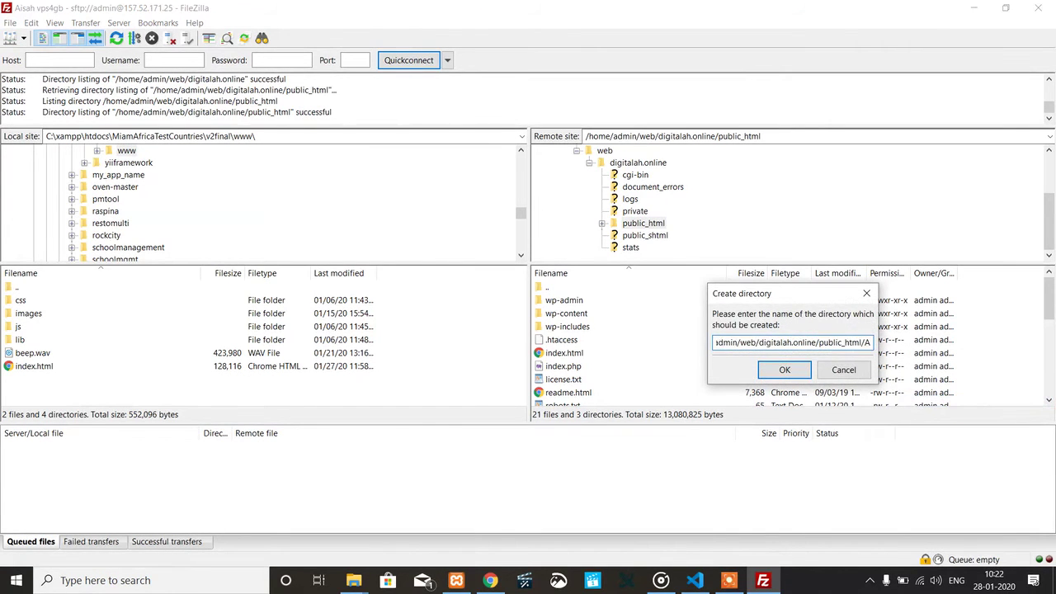
{"action": "key", "text": "BackSpace"}
{"action": "key", "text": "BackSpace"}
{"action": "type", "text": "llproducts"}
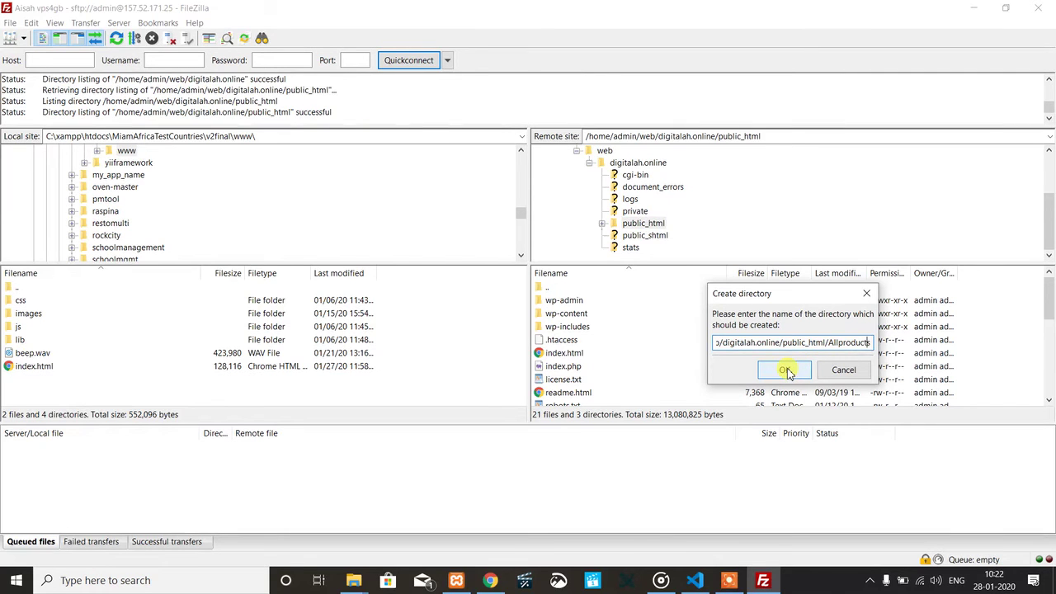
{"action": "left_click", "coordinate": [834, 343]}
{"action": "key", "text": "BackSpace"}
{"action": "type", "text": "a"}
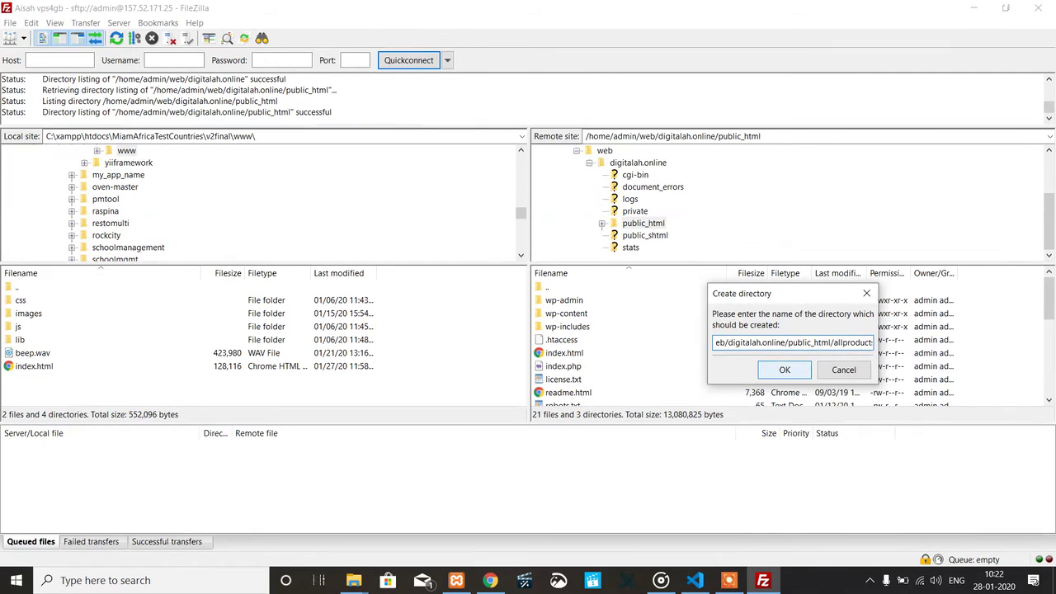
{"action": "left_click", "coordinate": [783, 370]}
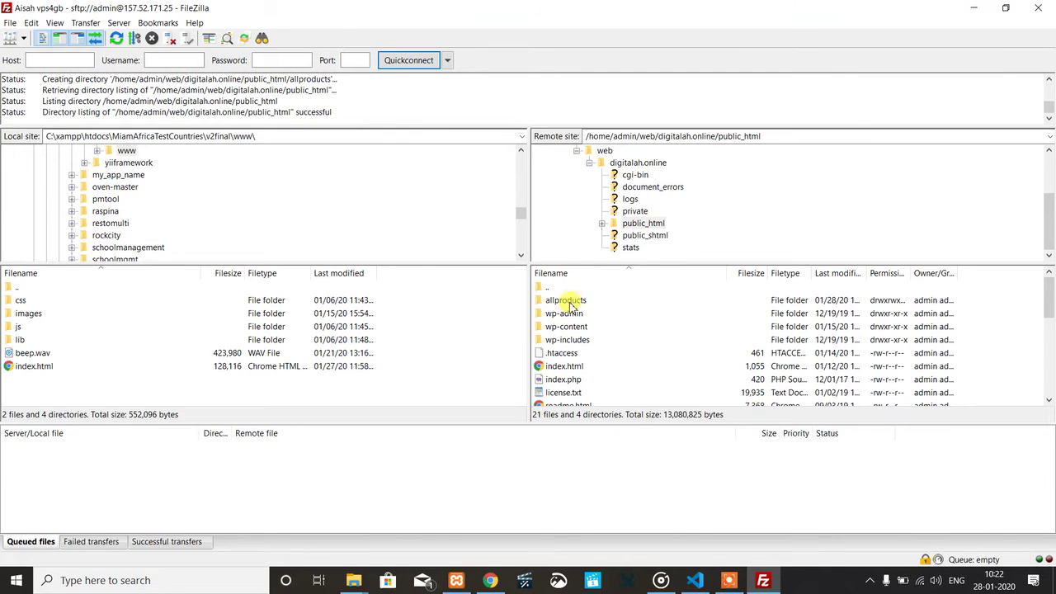
{"action": "double_click", "coordinate": [571, 301]}
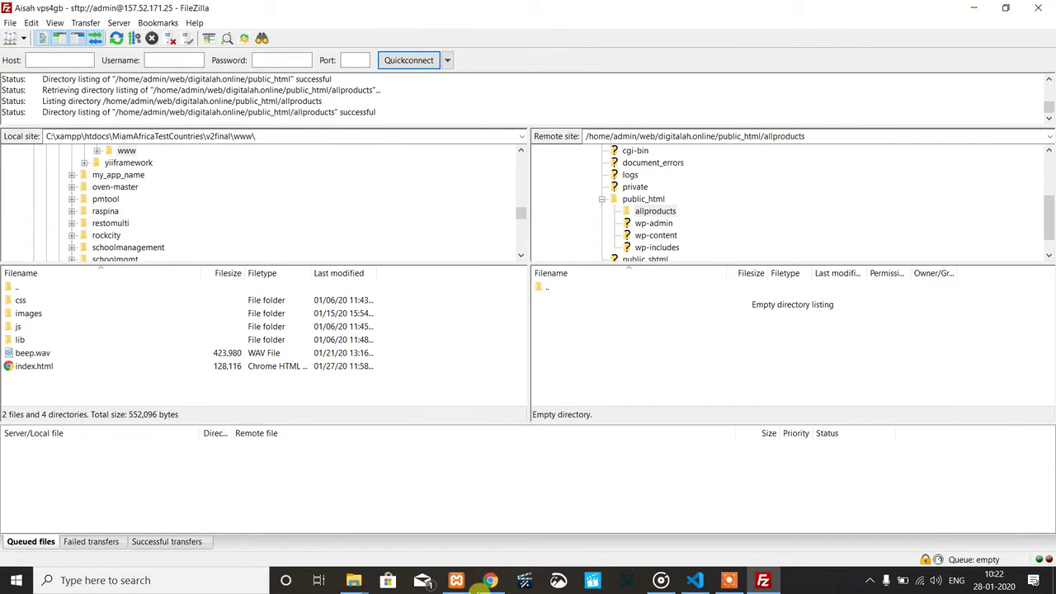
Switch to File Explorer and examine the intro-outro-expert folder and the contents of intro-outro-expert.zip in New folder.
{"action": "mouse_move", "coordinate": [353, 580]}
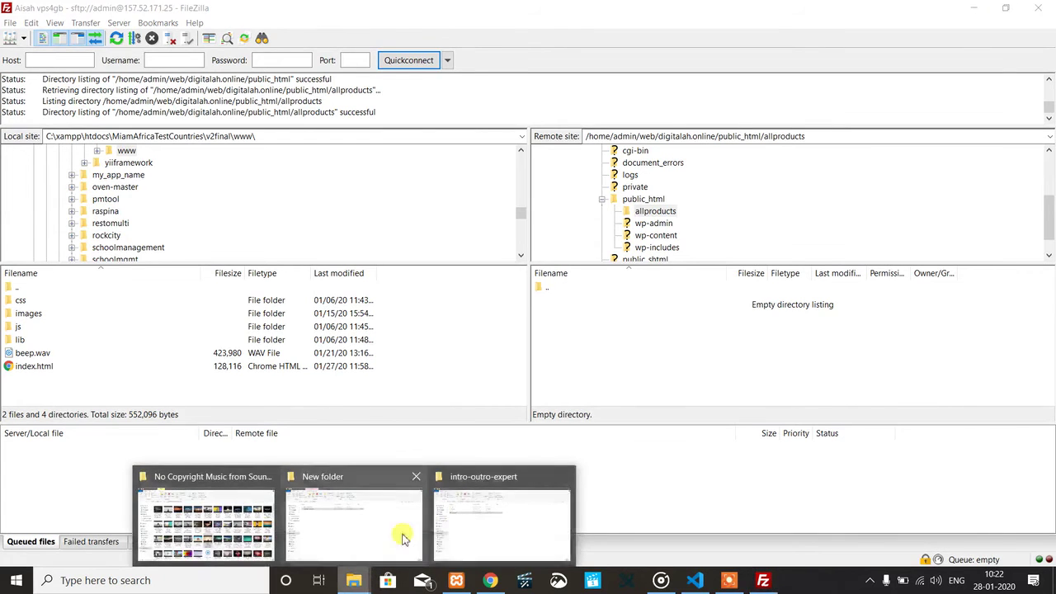
{"action": "left_click", "coordinate": [486, 540]}
{"action": "left_click", "coordinate": [280, 106]}
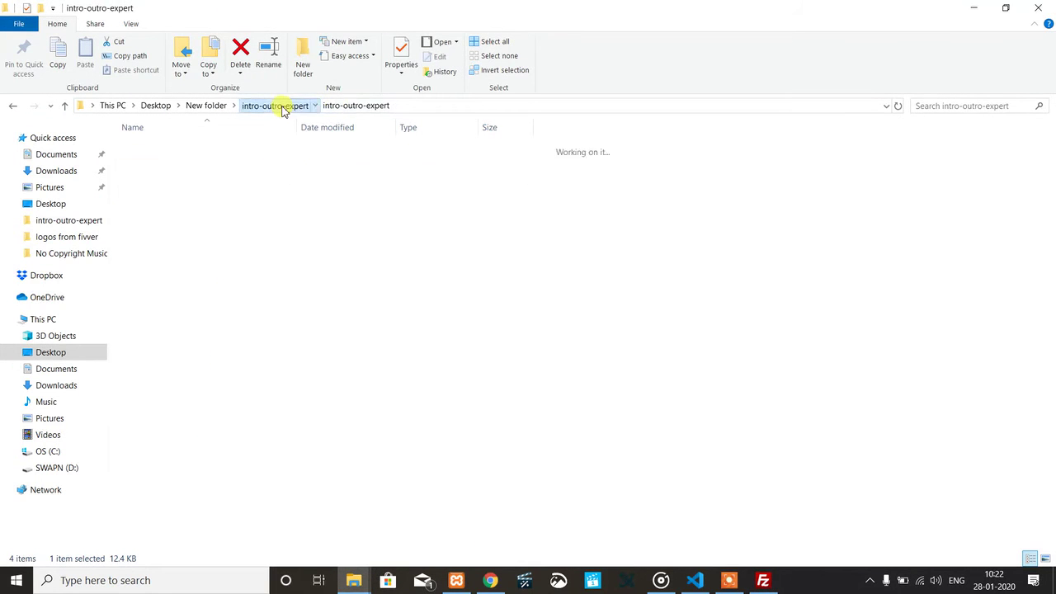
{"action": "left_click", "coordinate": [203, 105]}
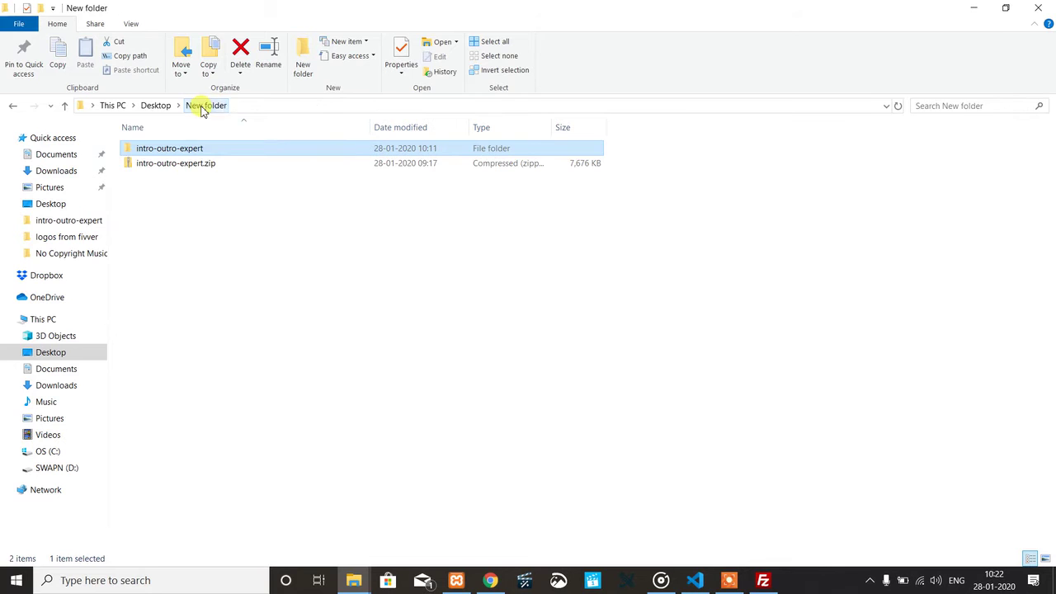
{"action": "left_click", "coordinate": [199, 169]}
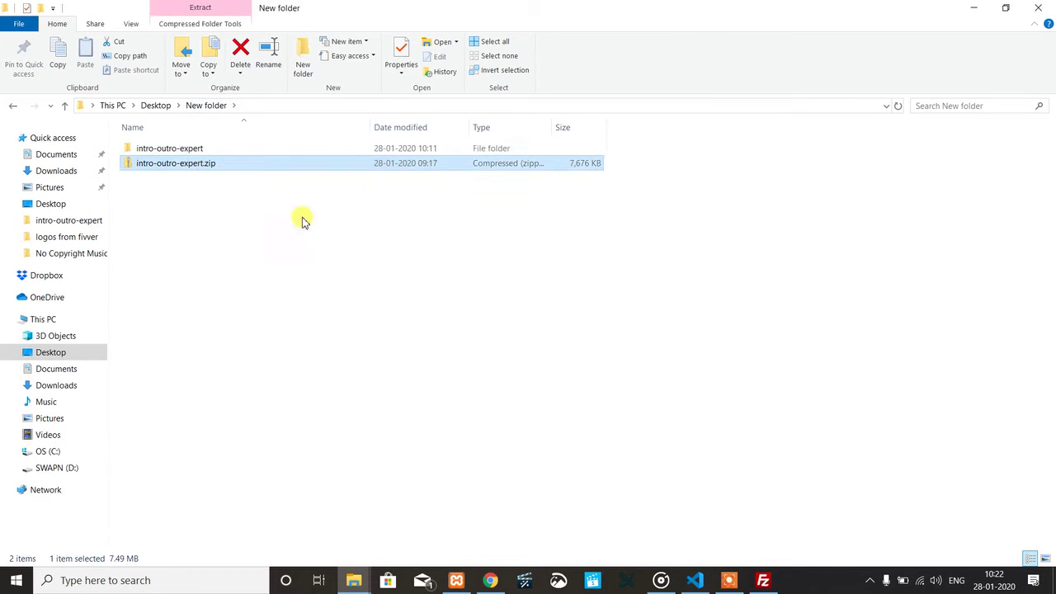
{"action": "double_click", "coordinate": [184, 148]}
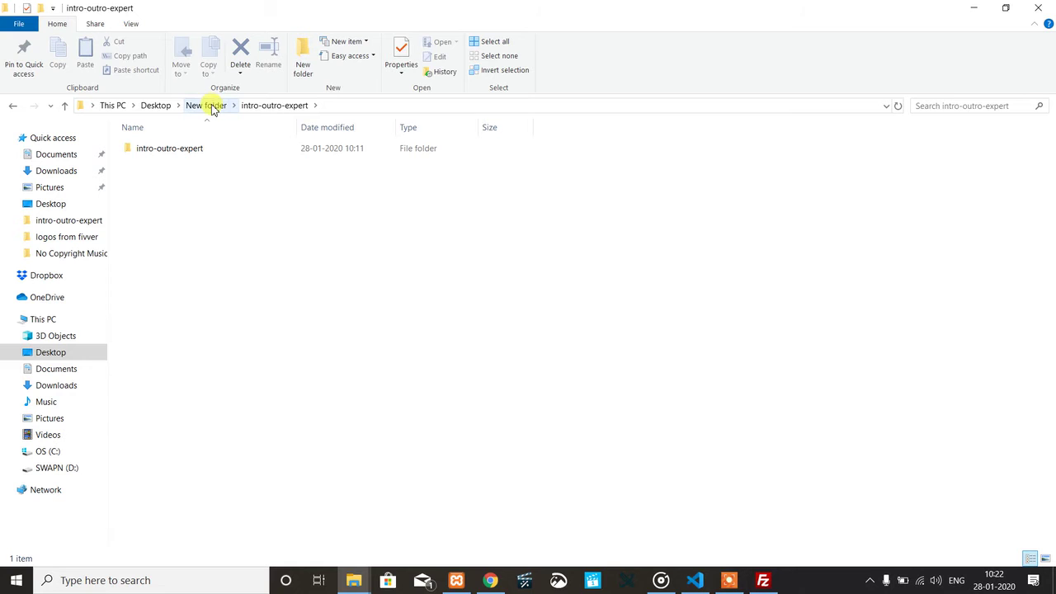
{"action": "left_click", "coordinate": [208, 105]}
{"action": "double_click", "coordinate": [173, 169]}
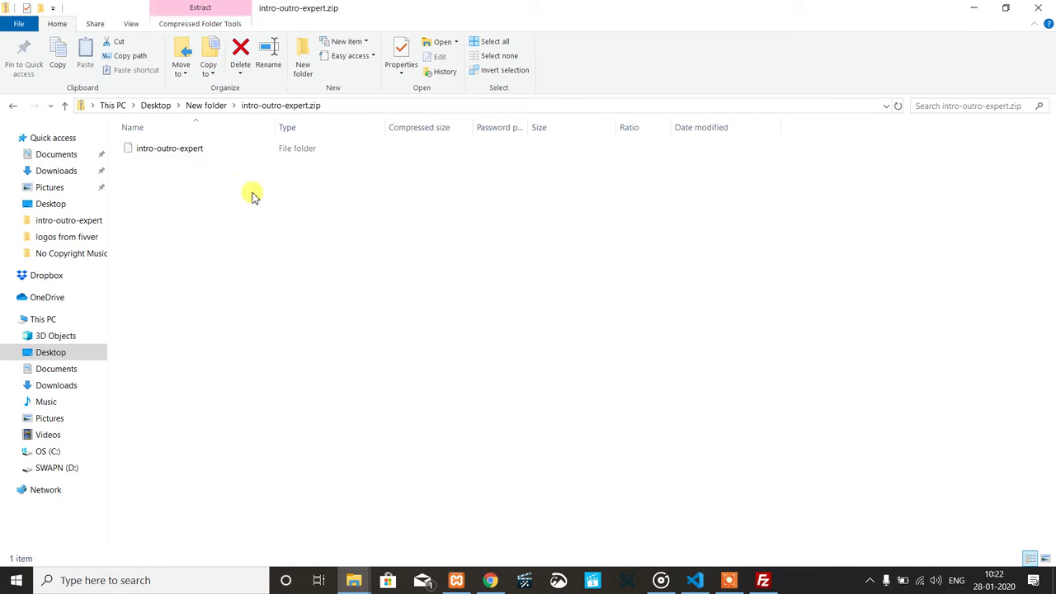
{"action": "left_click", "coordinate": [219, 107]}
Compress the inner intro-outro-expert folder holding the edited site files into intro-outro-expert.zip with 7-Zip.
{"action": "left_click", "coordinate": [188, 151]}
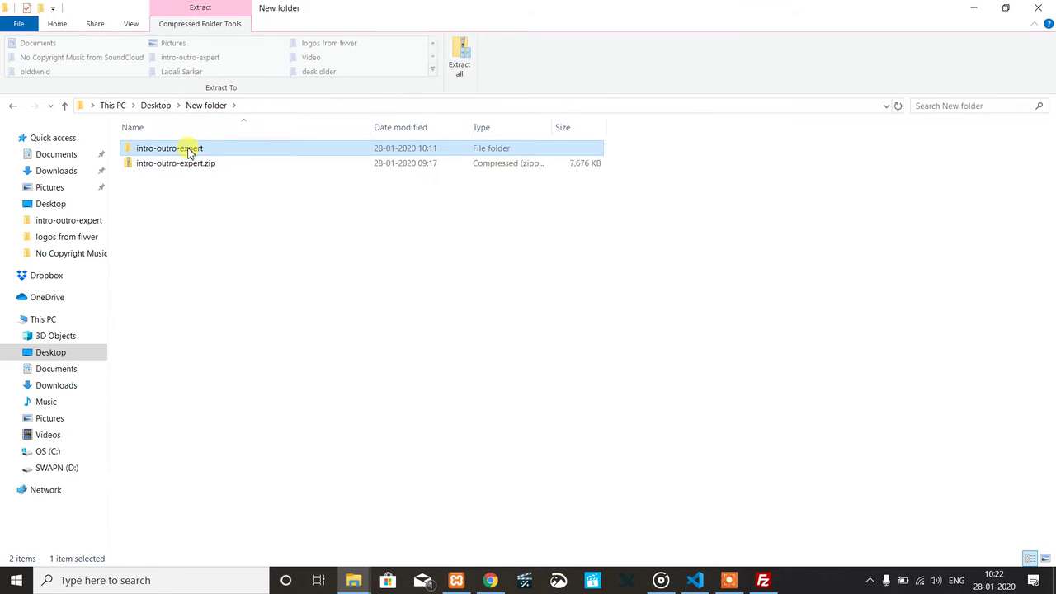
{"action": "double_click", "coordinate": [189, 150]}
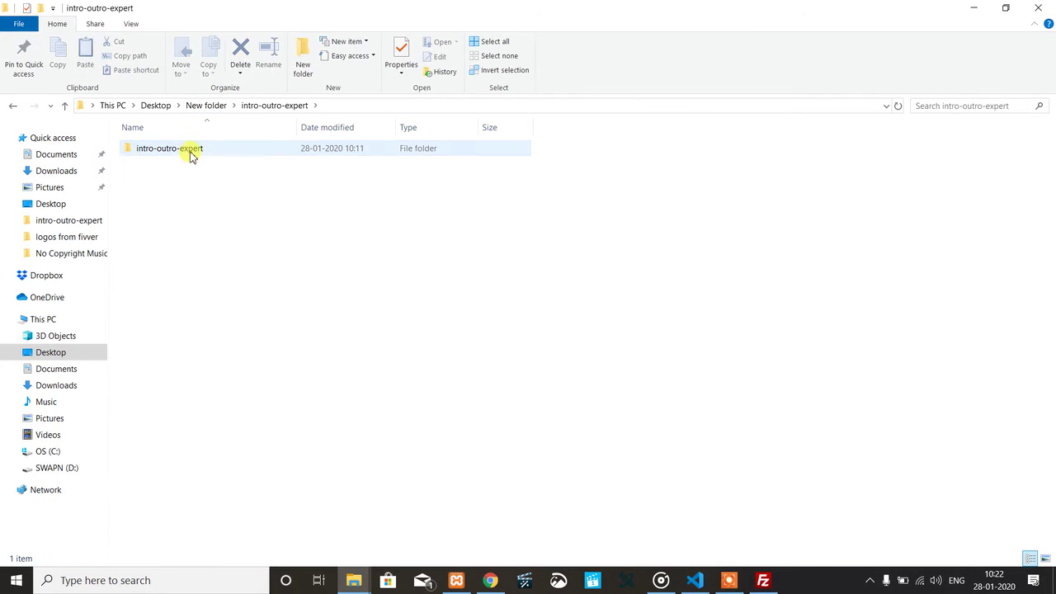
{"action": "double_click", "coordinate": [189, 152]}
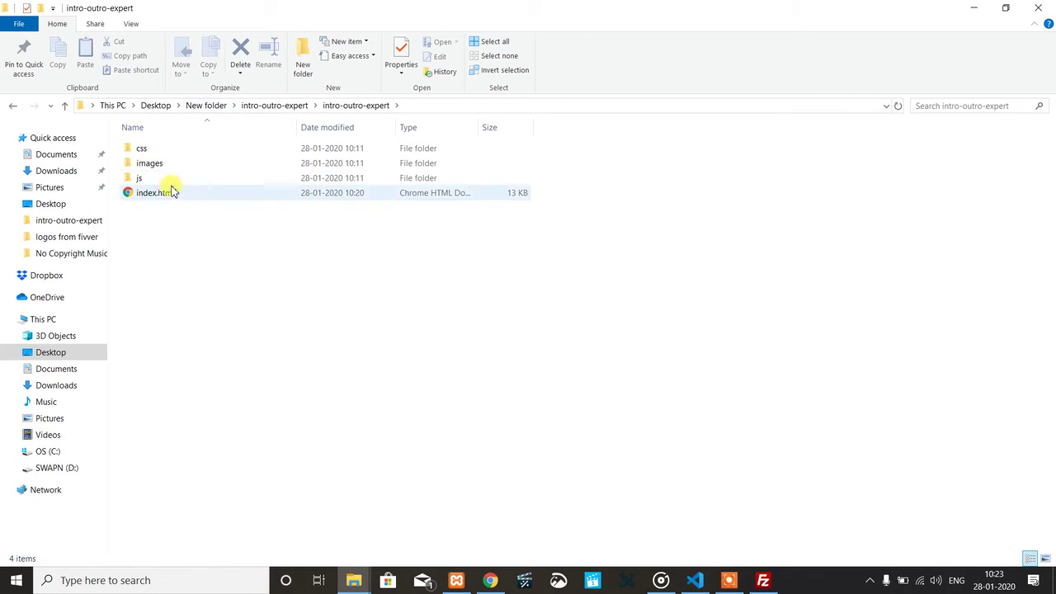
{"action": "left_click", "coordinate": [295, 107]}
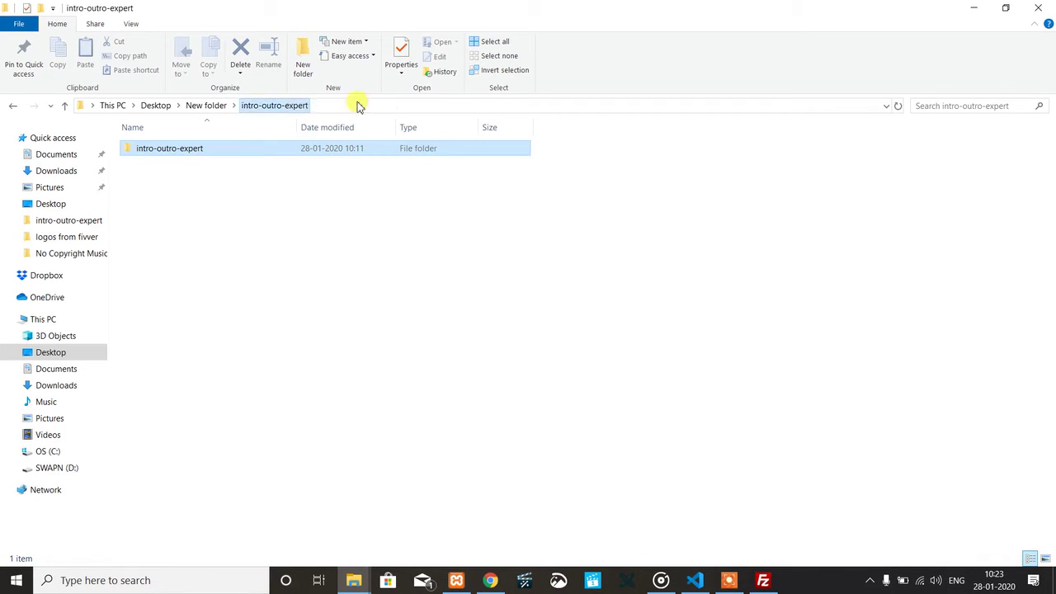
{"action": "right_click", "coordinate": [180, 155]}
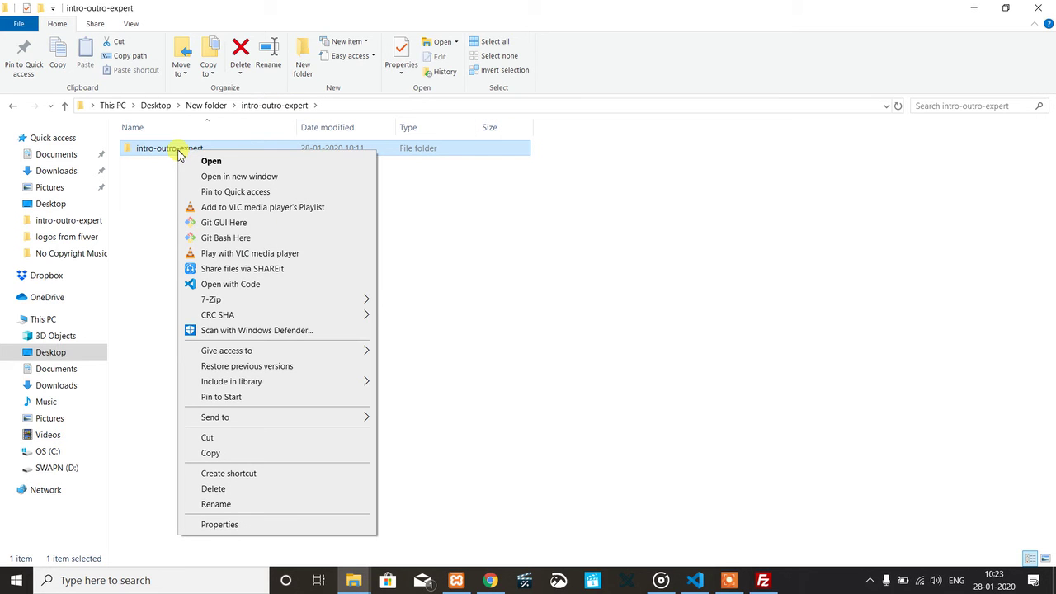
{"action": "mouse_move", "coordinate": [258, 302]}
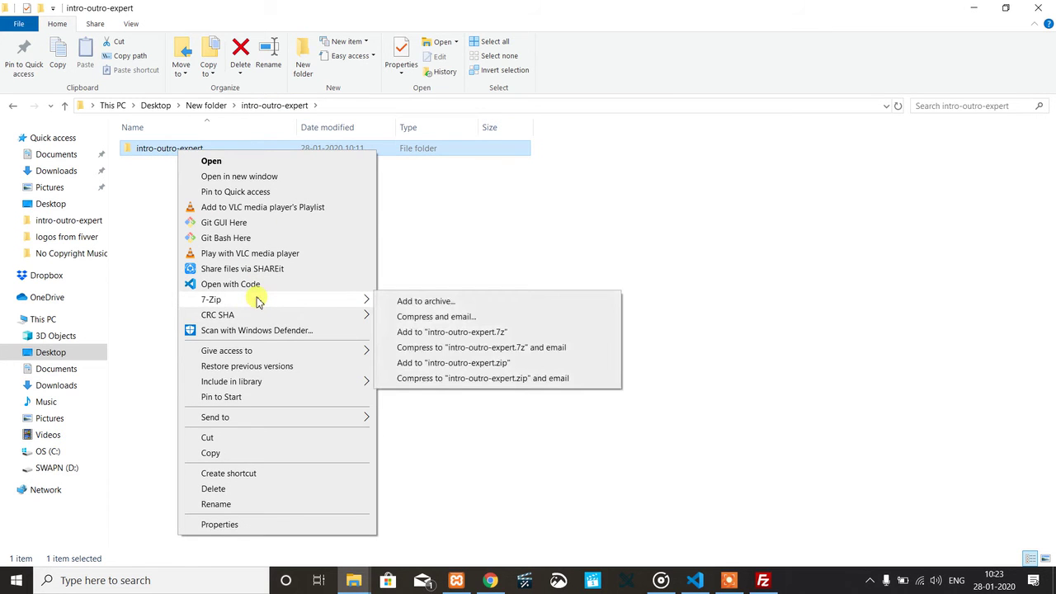
{"action": "left_click", "coordinate": [449, 302]}
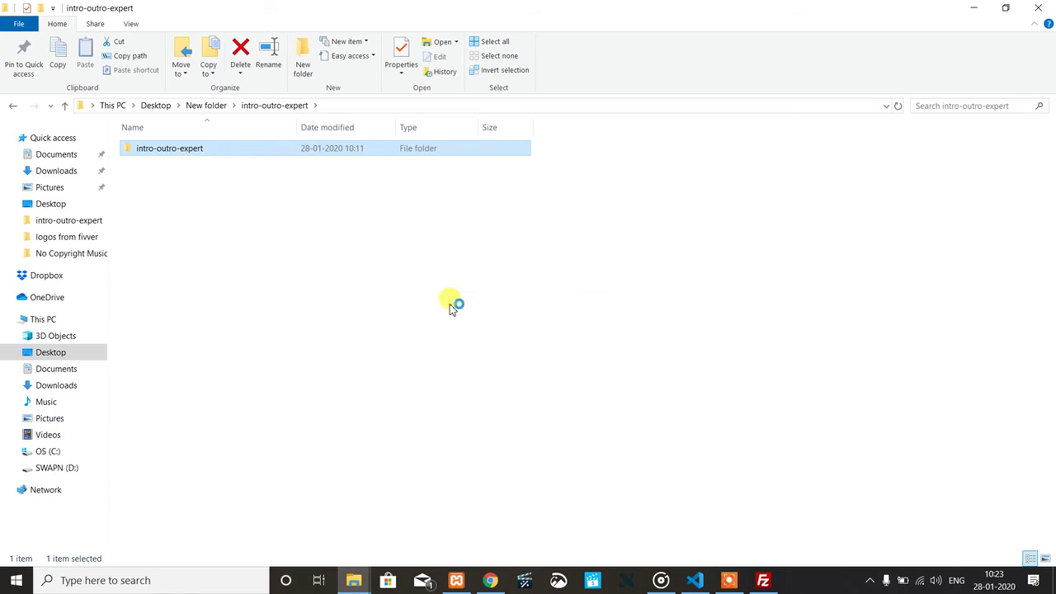
{"action": "left_click", "coordinate": [556, 476]}
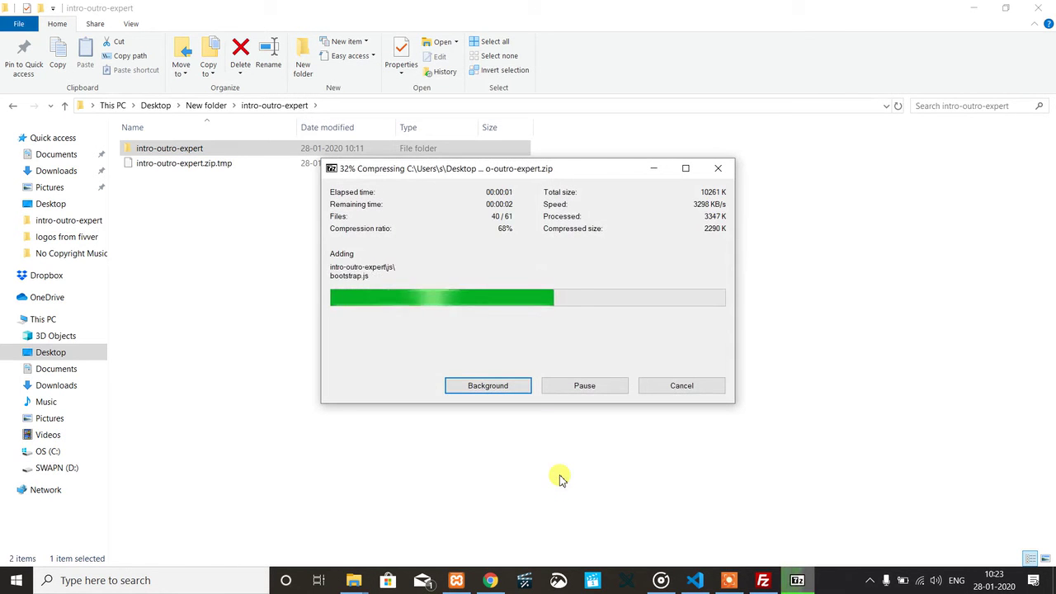
{"action": "left_click", "coordinate": [297, 235]}
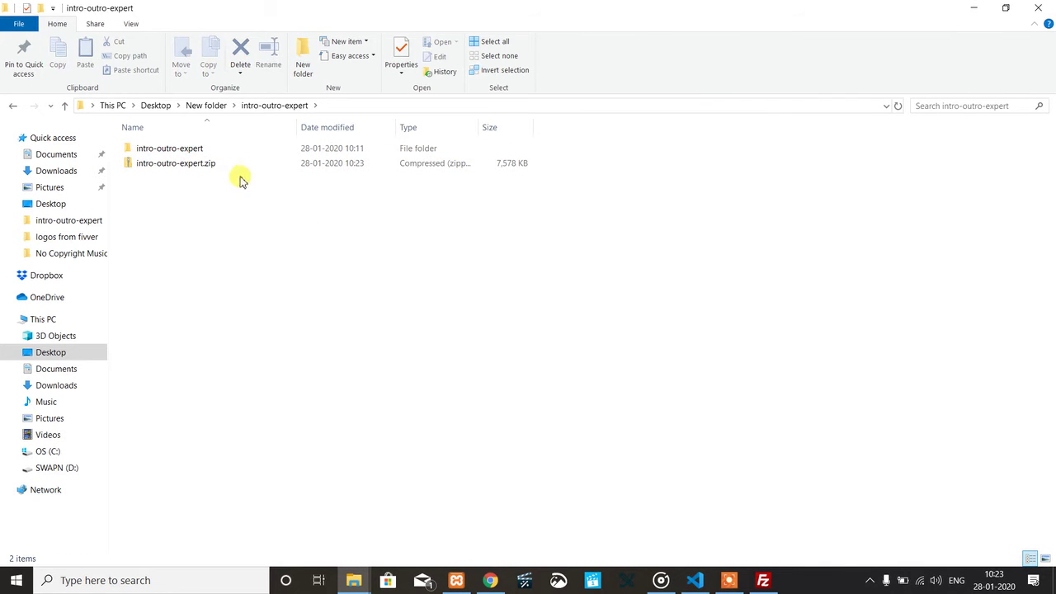
Check the new intro-outro-expert.zip's contents and upload the archive to the remote allproducts directory in FileZilla.
{"action": "mouse_move", "coordinate": [199, 170]}
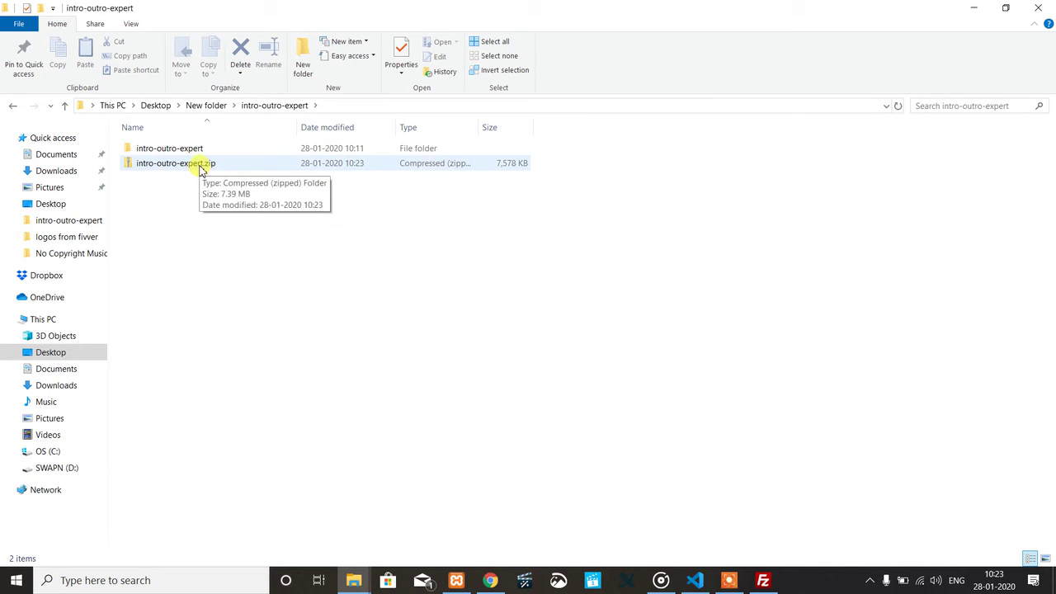
{"action": "left_click", "coordinate": [188, 169]}
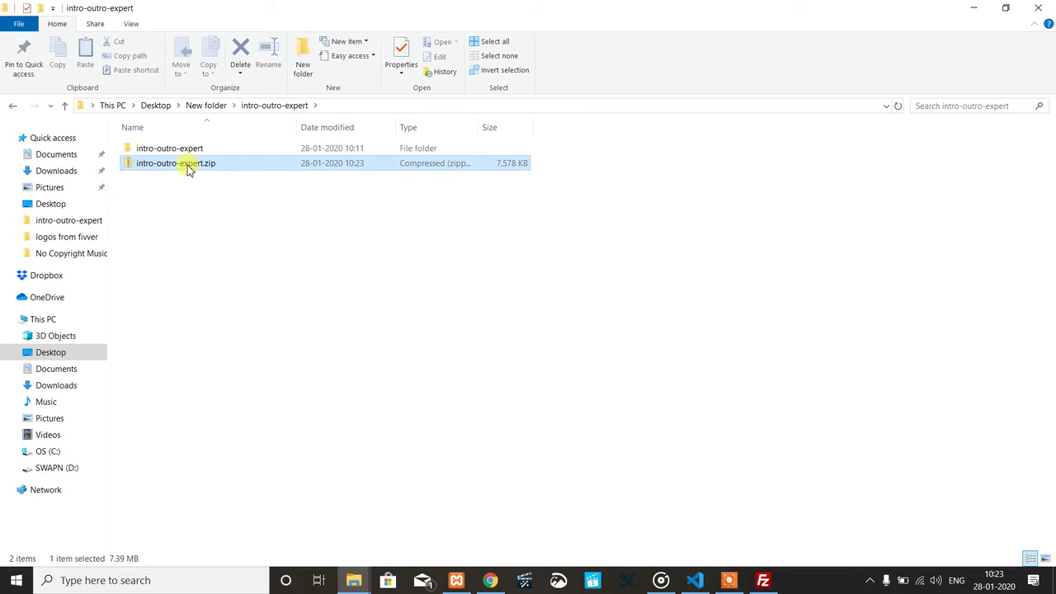
{"action": "double_click", "coordinate": [188, 165]}
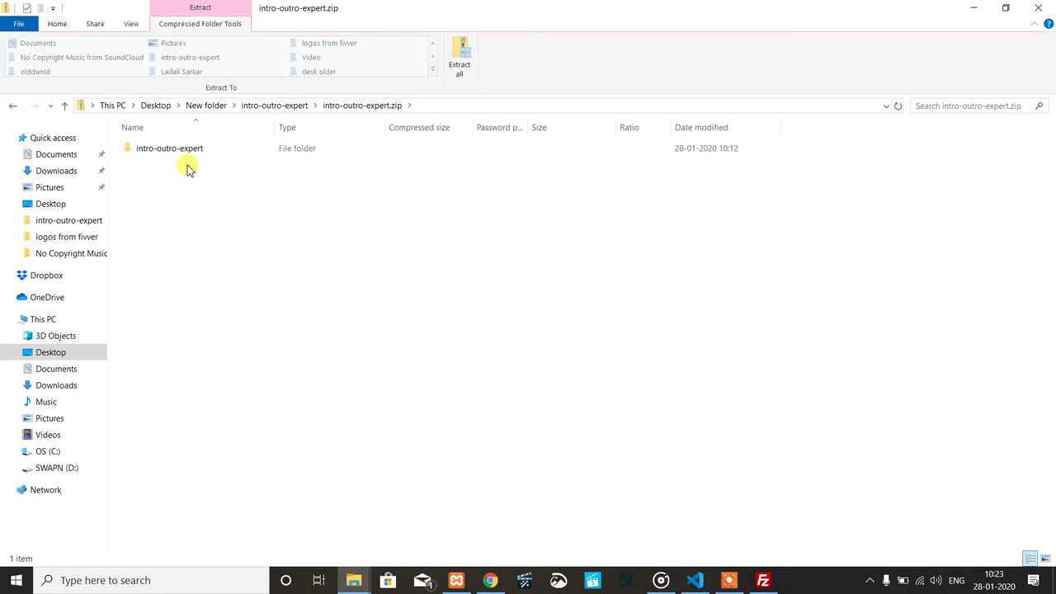
{"action": "left_click", "coordinate": [284, 105]}
{"action": "left_click", "coordinate": [257, 165]}
{"action": "left_click_drag", "start_coordinate": [253, 169], "coordinate": [657, 356]}
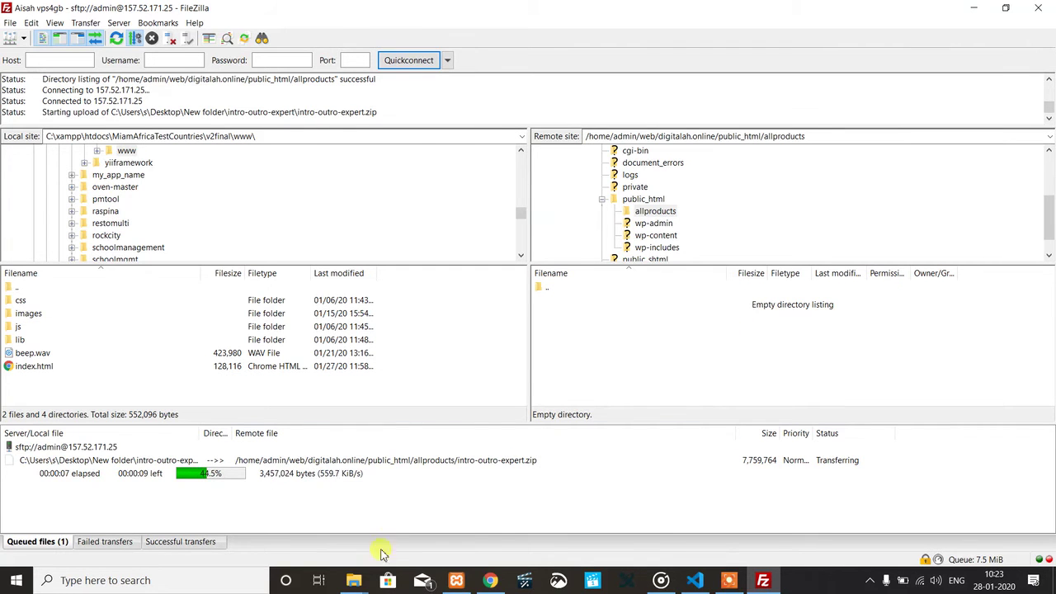
Switch to File Explorer, view the inner intro-outro-expert folder's files and copy the path of its parent folder.
{"action": "mouse_move", "coordinate": [353, 580]}
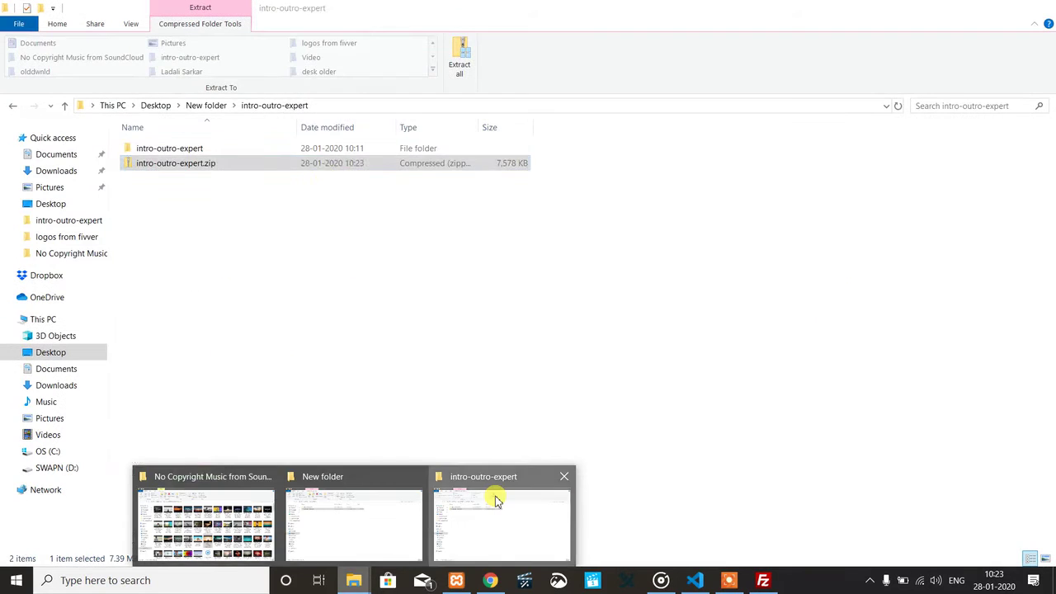
{"action": "left_click", "coordinate": [496, 500]}
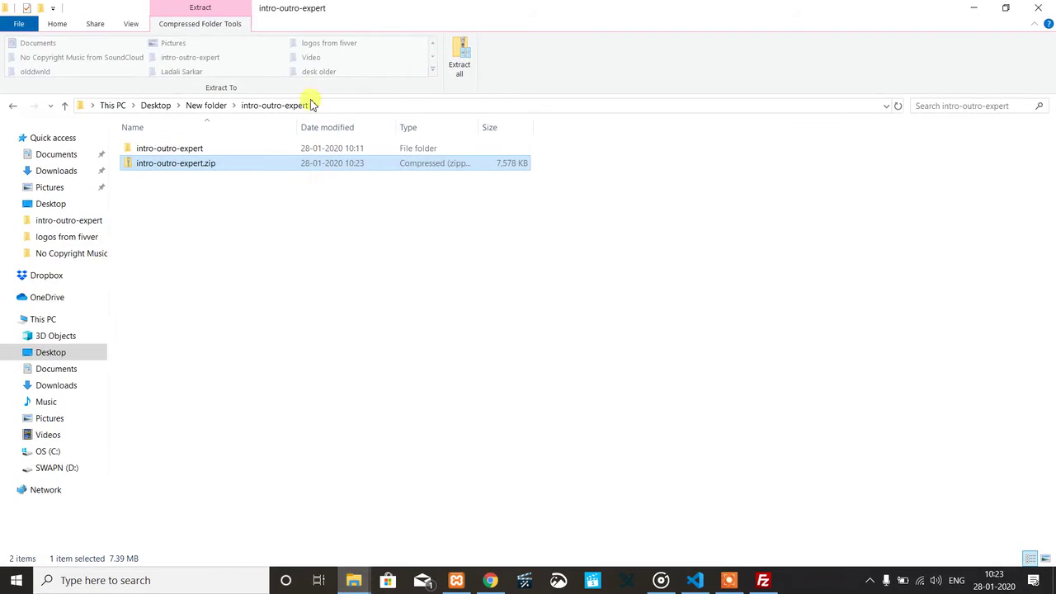
{"action": "double_click", "coordinate": [210, 150]}
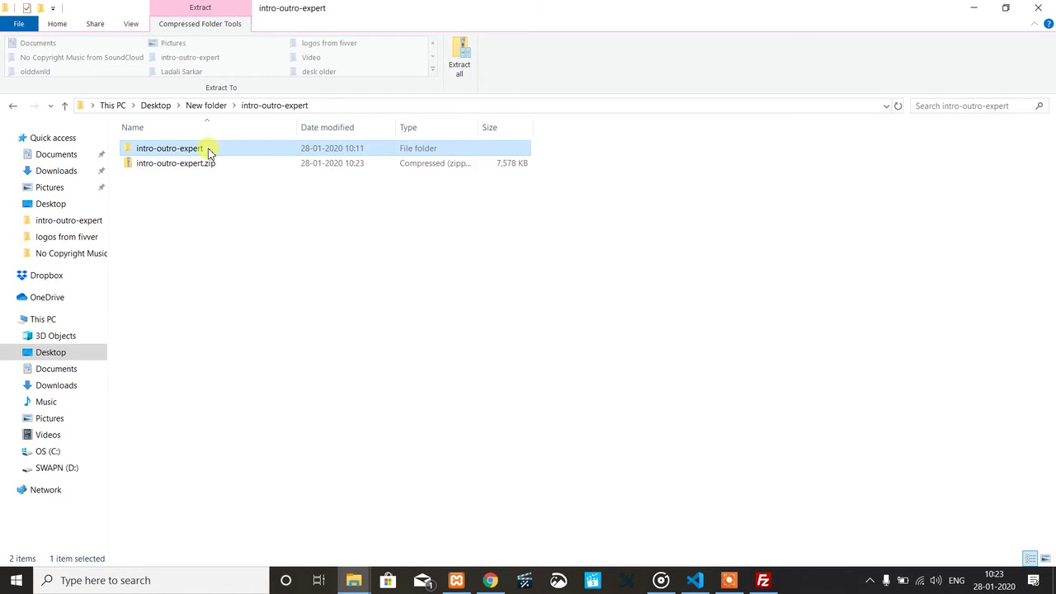
{"action": "key", "text": "super+Down"}
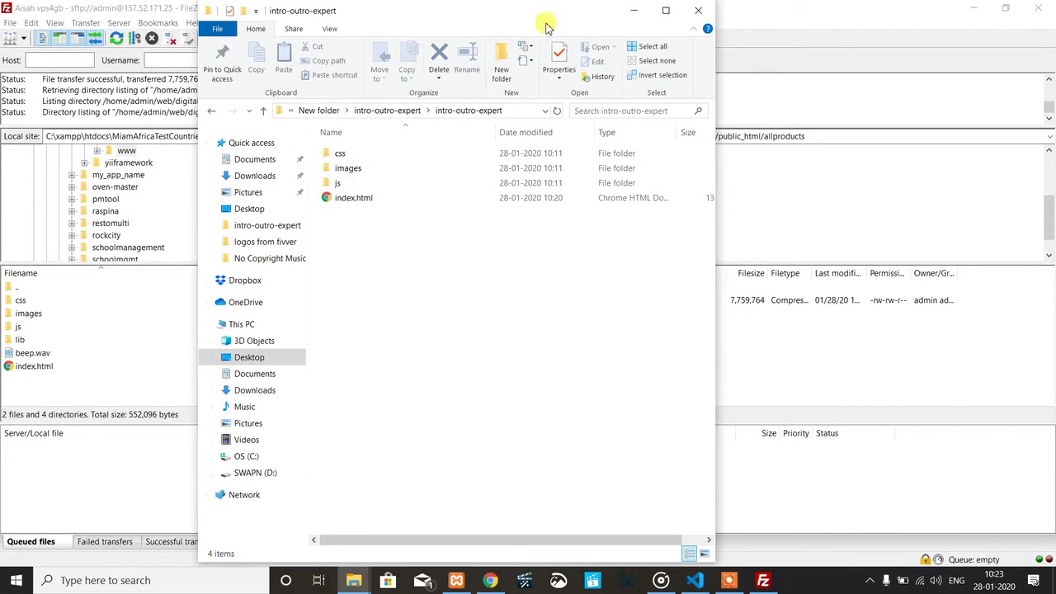
{"action": "left_click", "coordinate": [665, 11]}
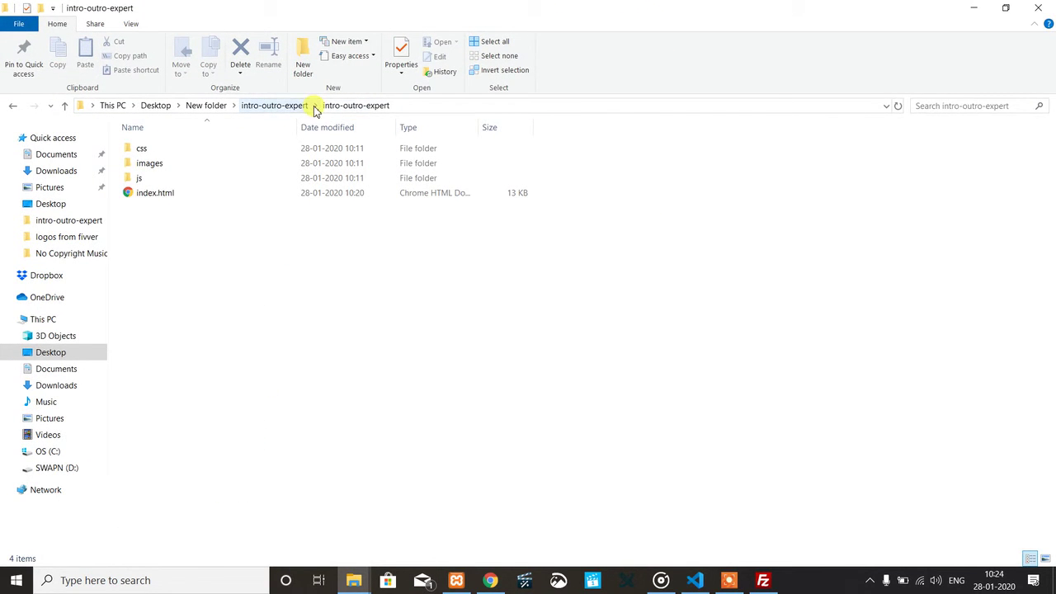
{"action": "left_click", "coordinate": [266, 107]}
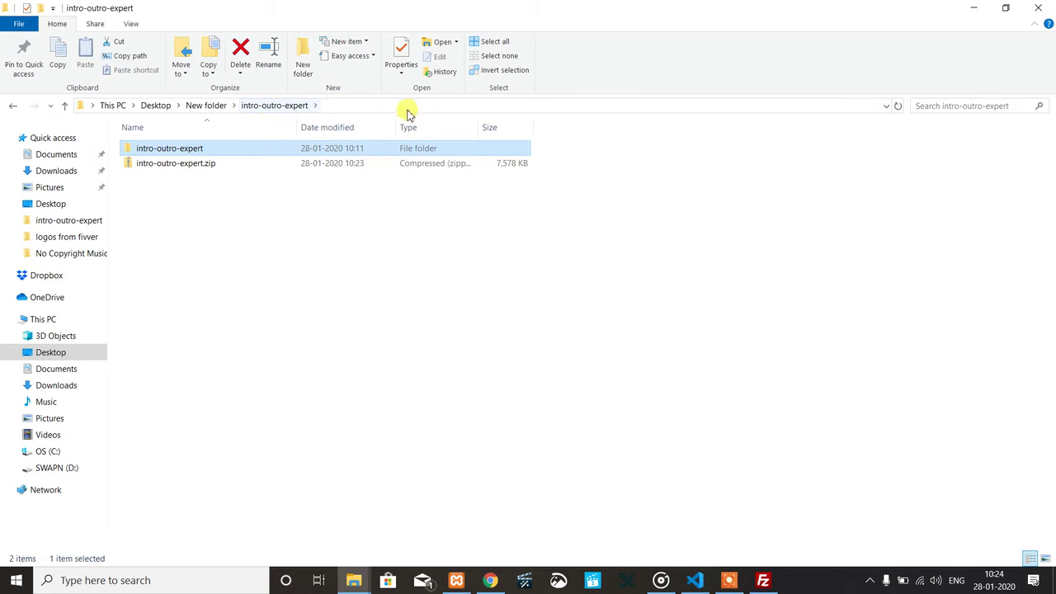
{"action": "left_click", "coordinate": [377, 108]}
{"action": "key", "text": "ctrl+c"}
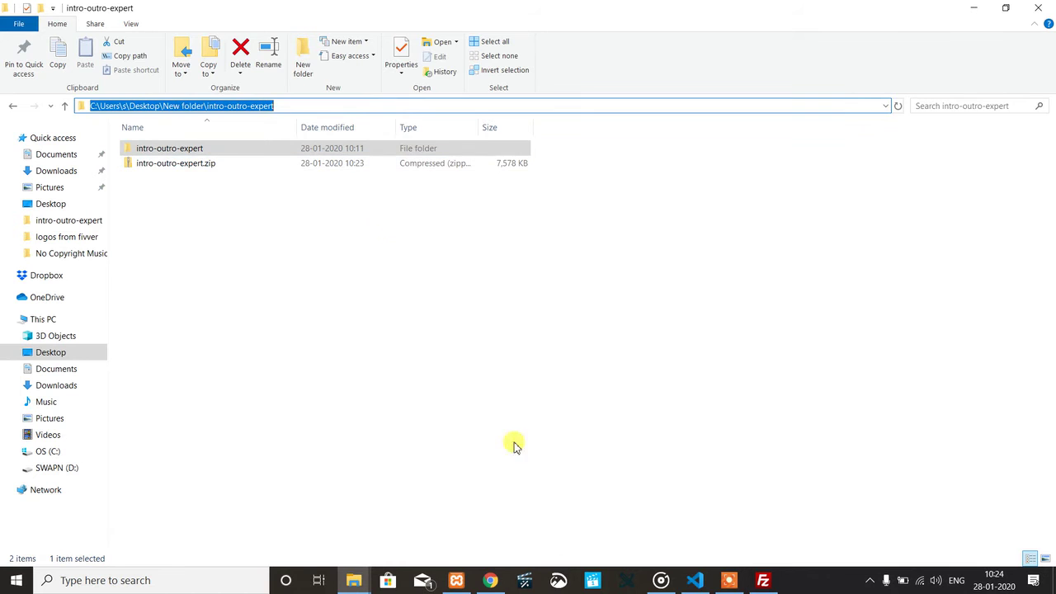
{"action": "left_click", "coordinate": [730, 584]}
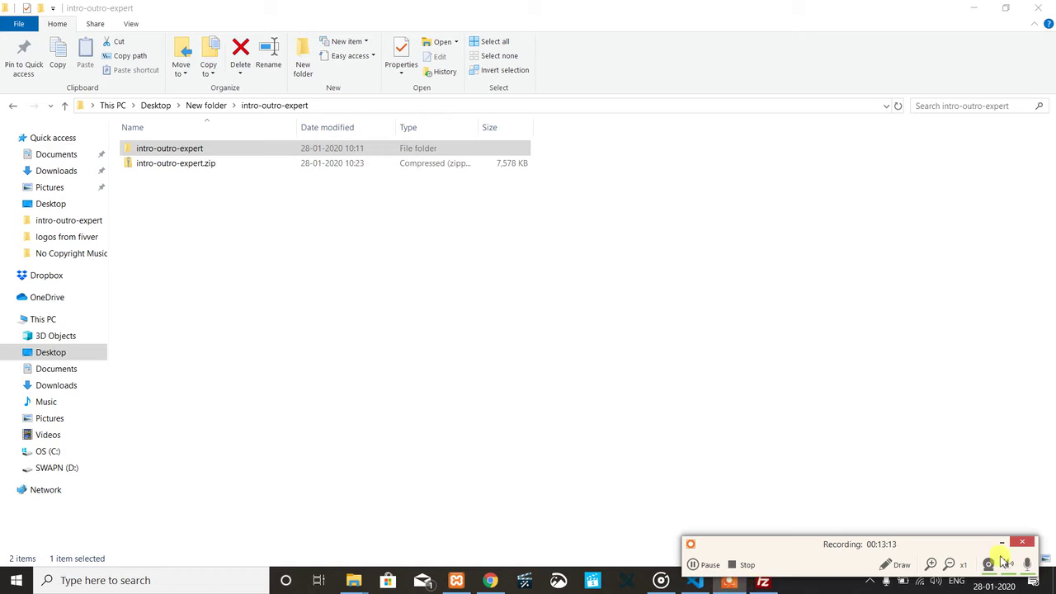
{"action": "left_click", "coordinate": [1003, 544]}
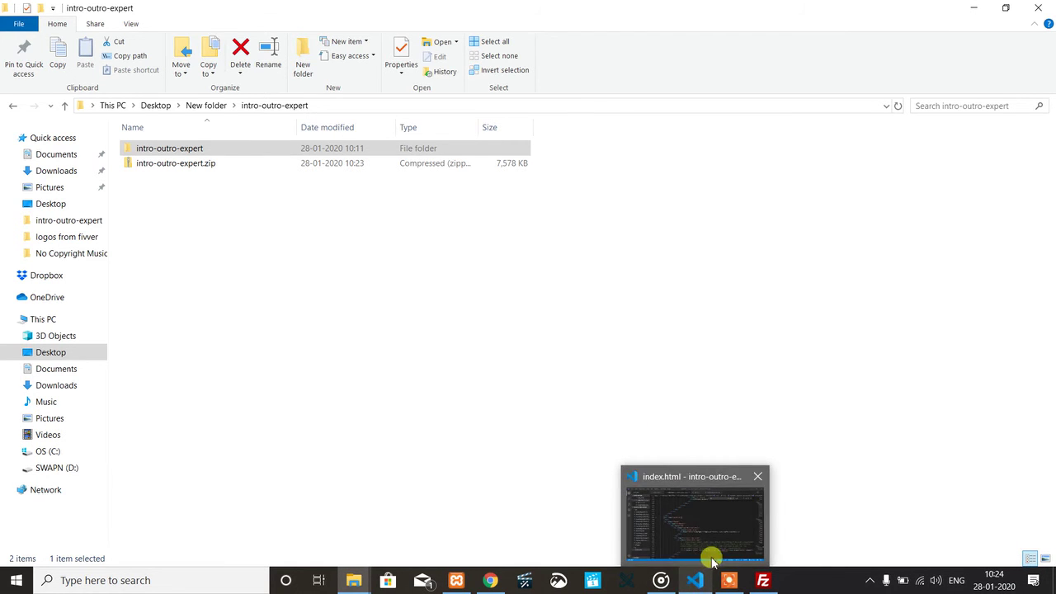
Switch to FileZilla, set the local site to the copied intro-outro-expert path and upload its inner intro-outro-expert folder to the remote allproducts directory.
{"action": "left_click", "coordinate": [761, 583]}
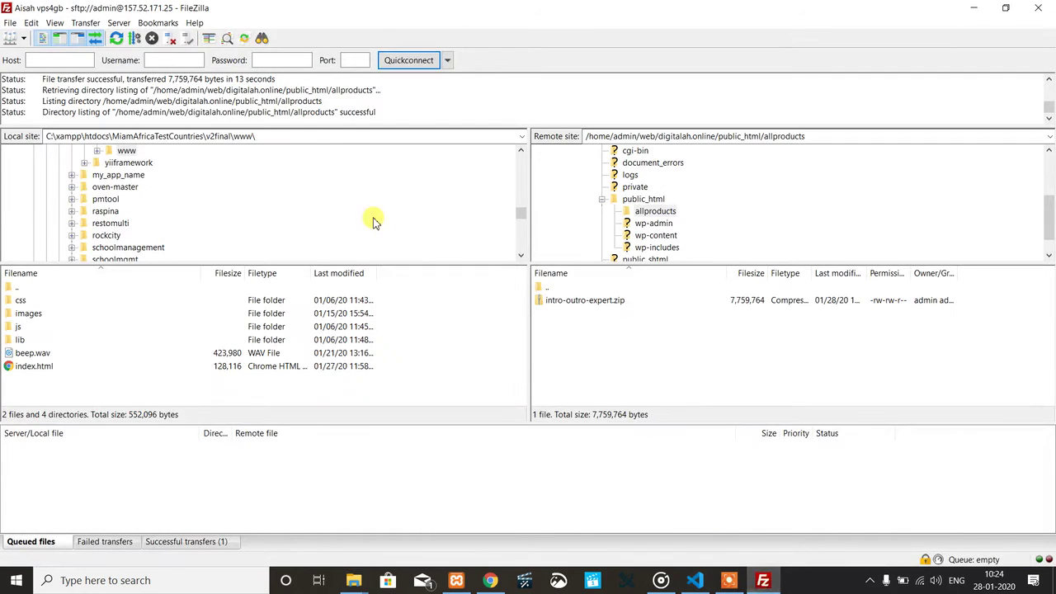
{"action": "left_click", "coordinate": [306, 131]}
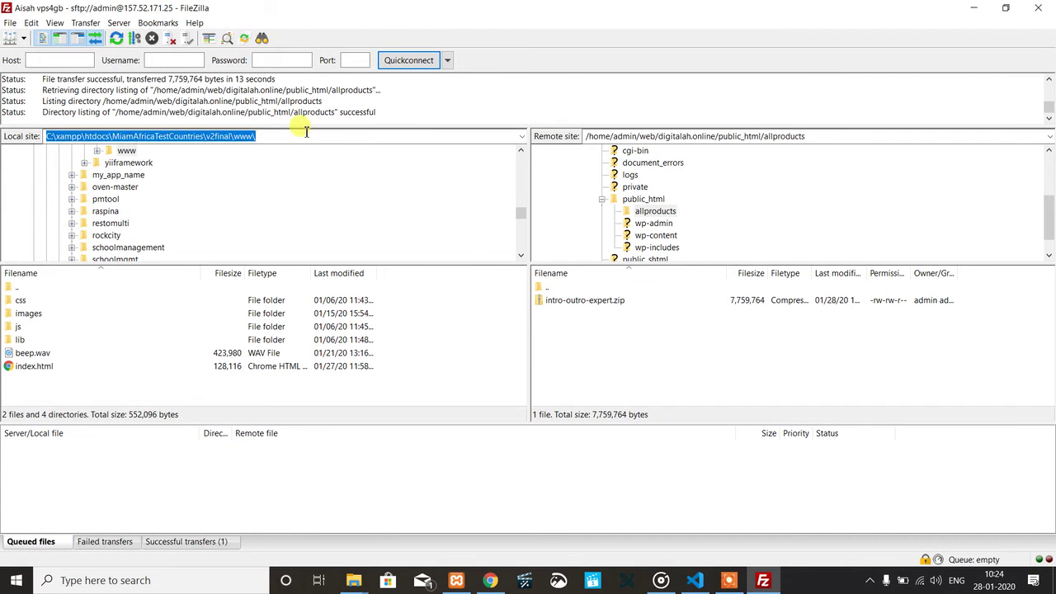
{"action": "key", "text": "ctrl+v"}
{"action": "key", "text": "Return"}
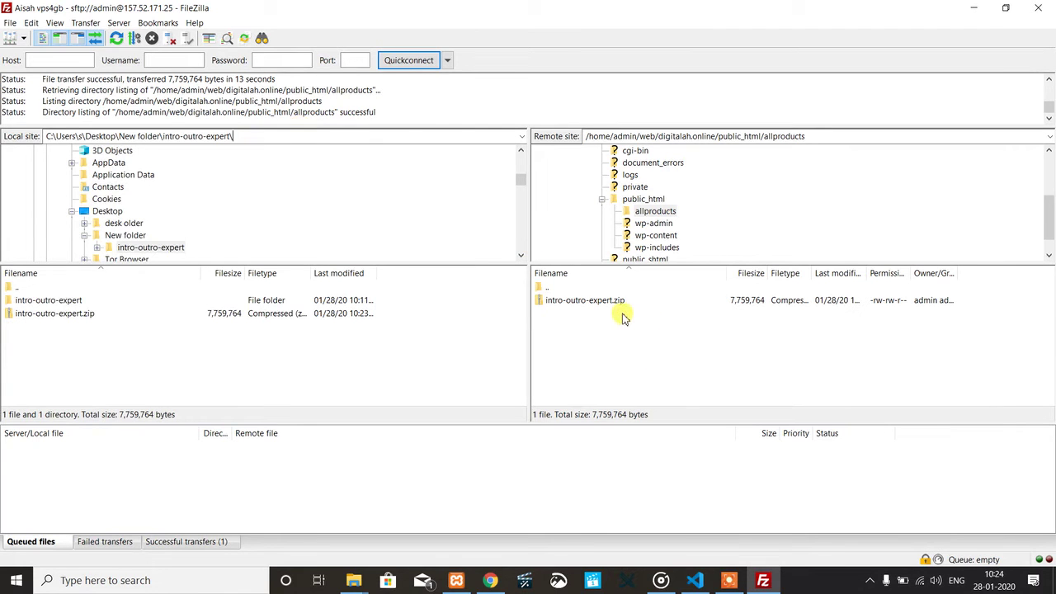
{"action": "right_click", "coordinate": [45, 305]}
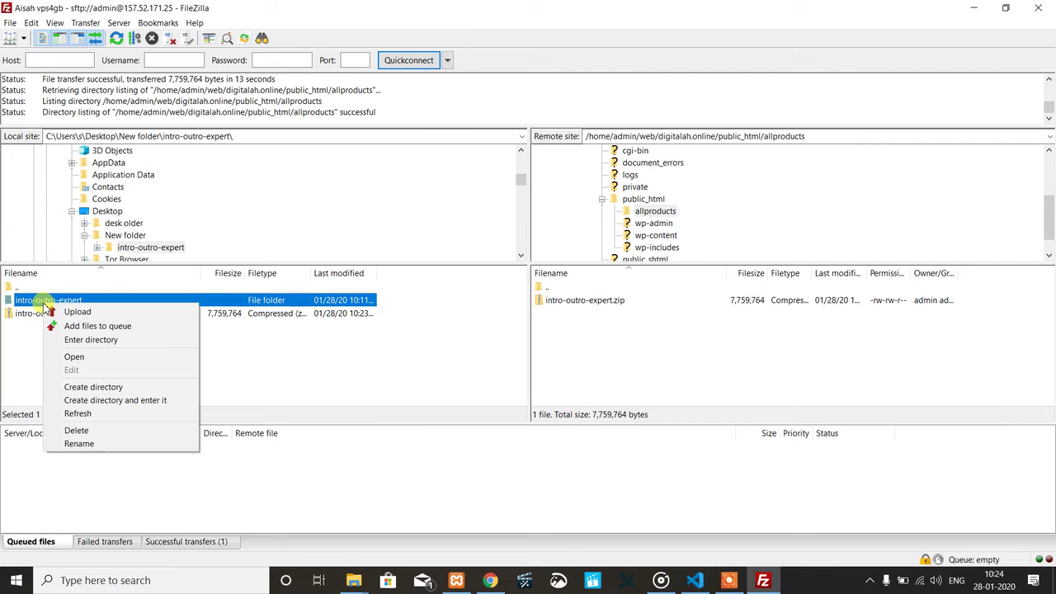
{"action": "left_click", "coordinate": [76, 312]}
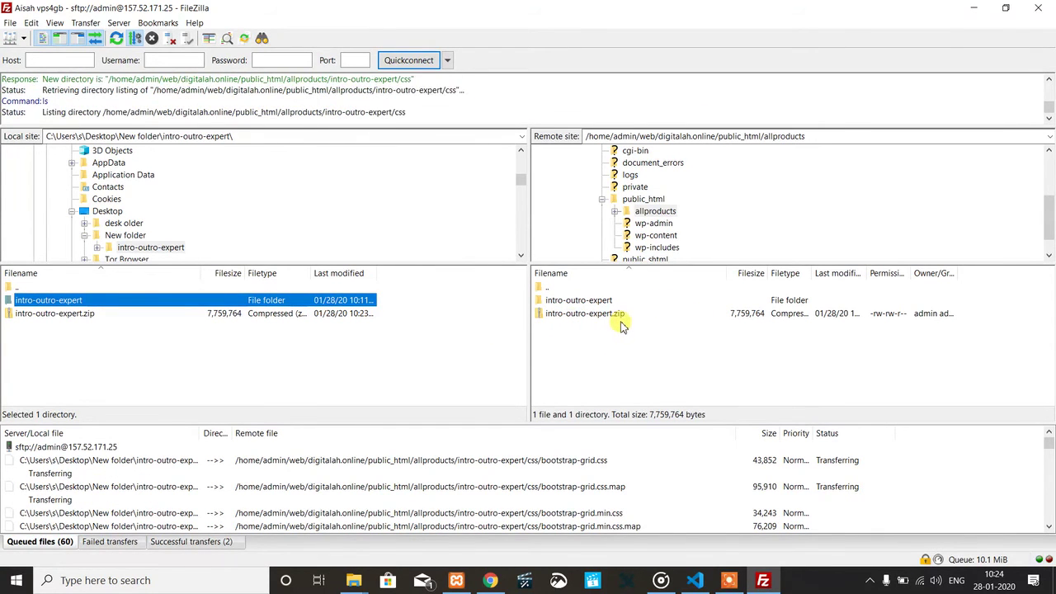
View the local inner intro-outro-expert folder's contents and delete intro-outro-expert.zip from the remote allproducts directory.
{"action": "double_click", "coordinate": [71, 302]}
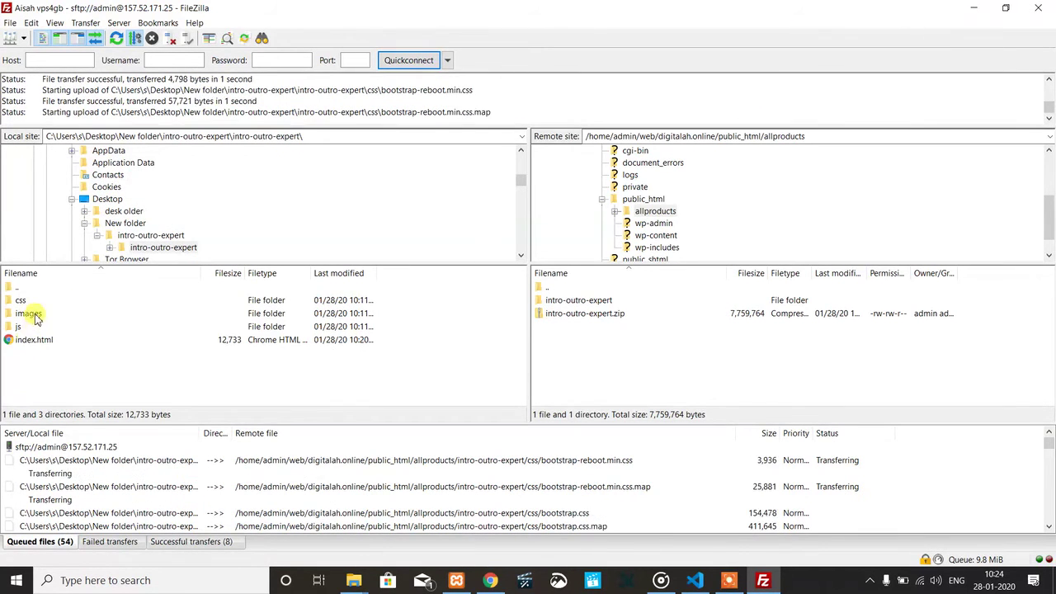
{"action": "double_click", "coordinate": [18, 287]}
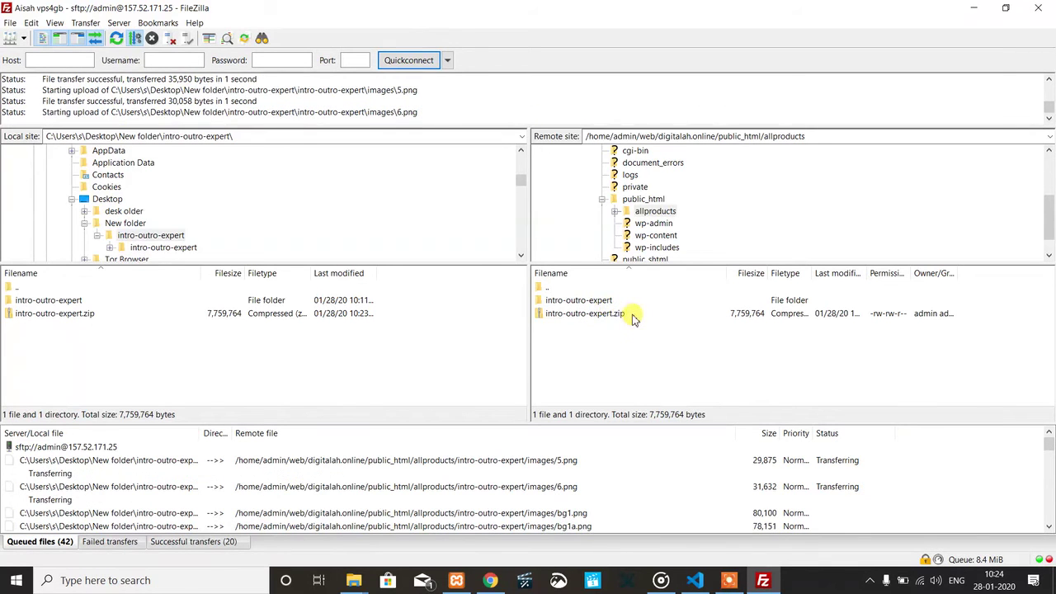
{"action": "left_click", "coordinate": [633, 319]}
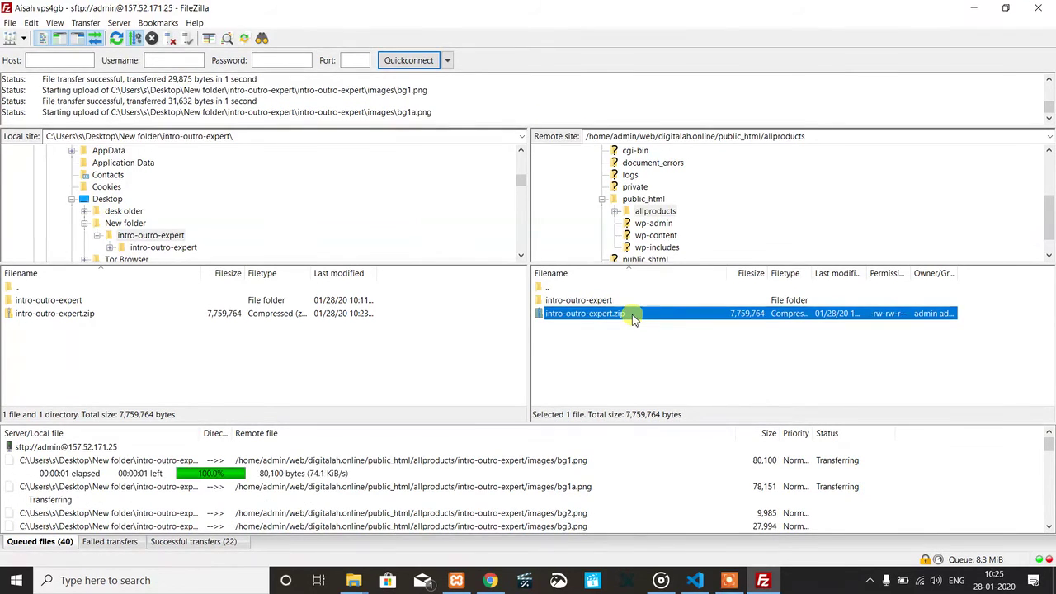
{"action": "key", "text": "Delete"}
{"action": "key", "text": "Return"}
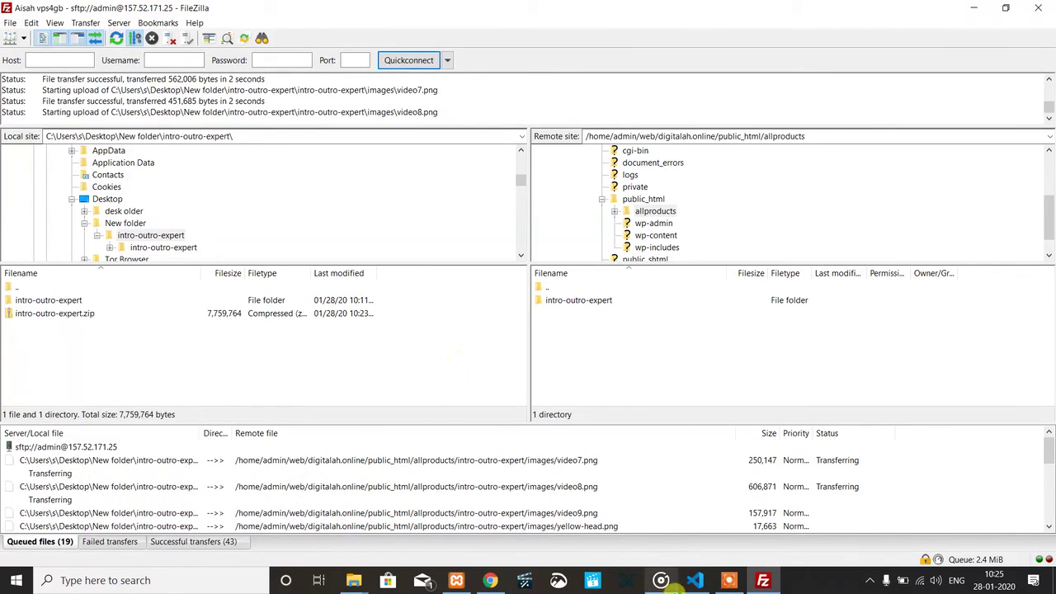
Launch Word and create a blank document.
{"action": "left_click", "coordinate": [7, 579]}
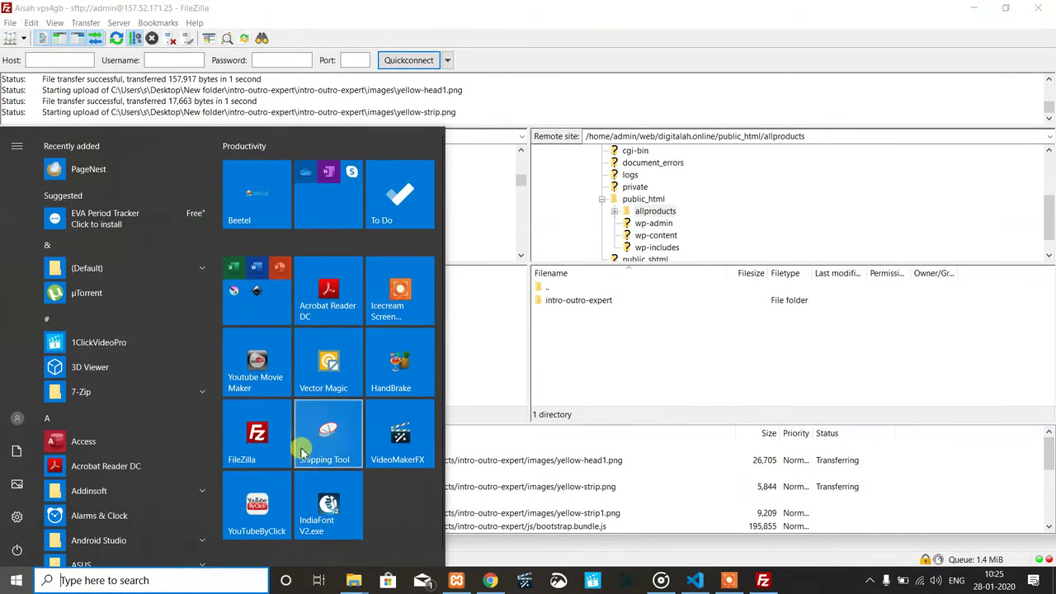
{"action": "left_click", "coordinate": [256, 291]}
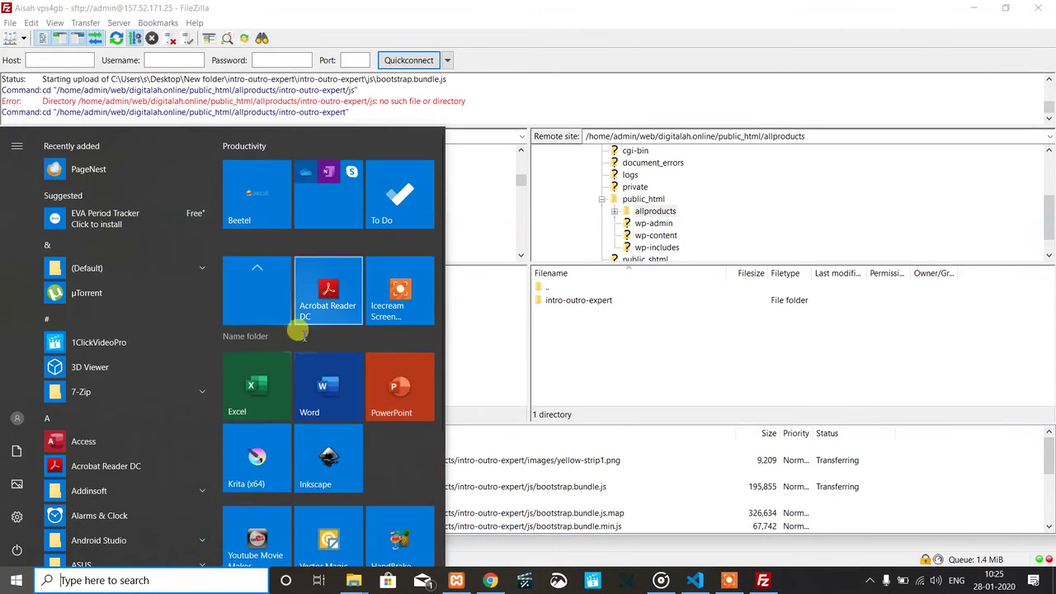
{"action": "left_click", "coordinate": [325, 410]}
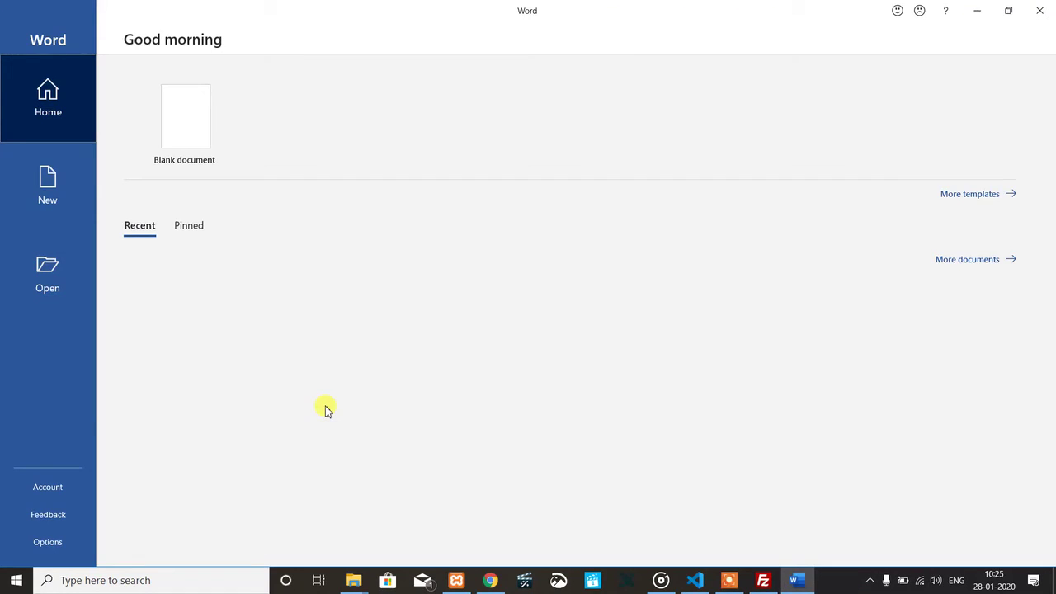
{"action": "left_click", "coordinate": [195, 112]}
Write a numbered list with the items "Created product to get link" and "Put that link with access now text".
{"action": "type", "text": "1) C"}
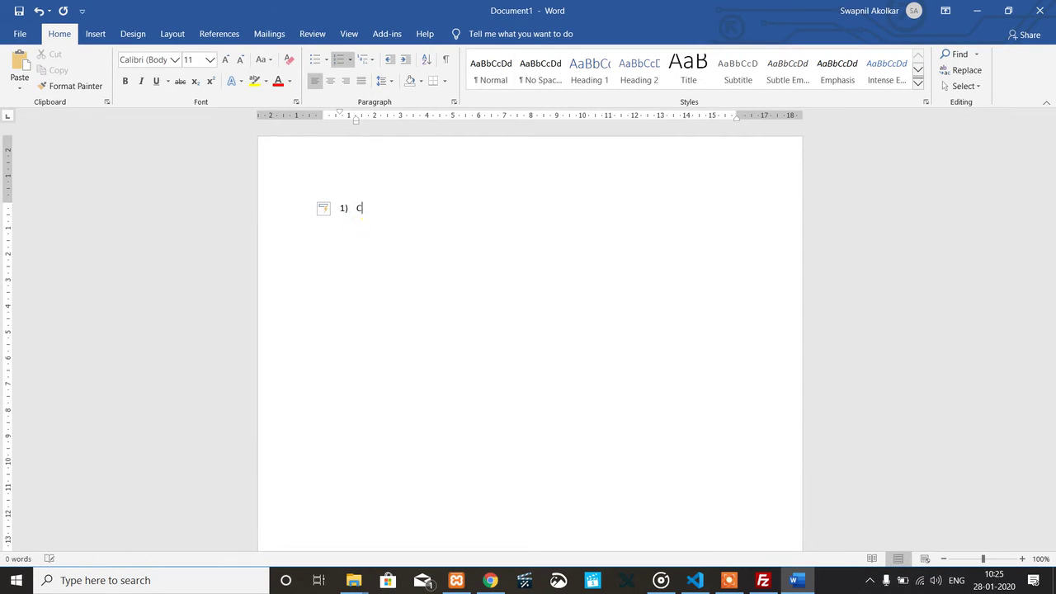
{"action": "type", "text": "reated product to get link"}
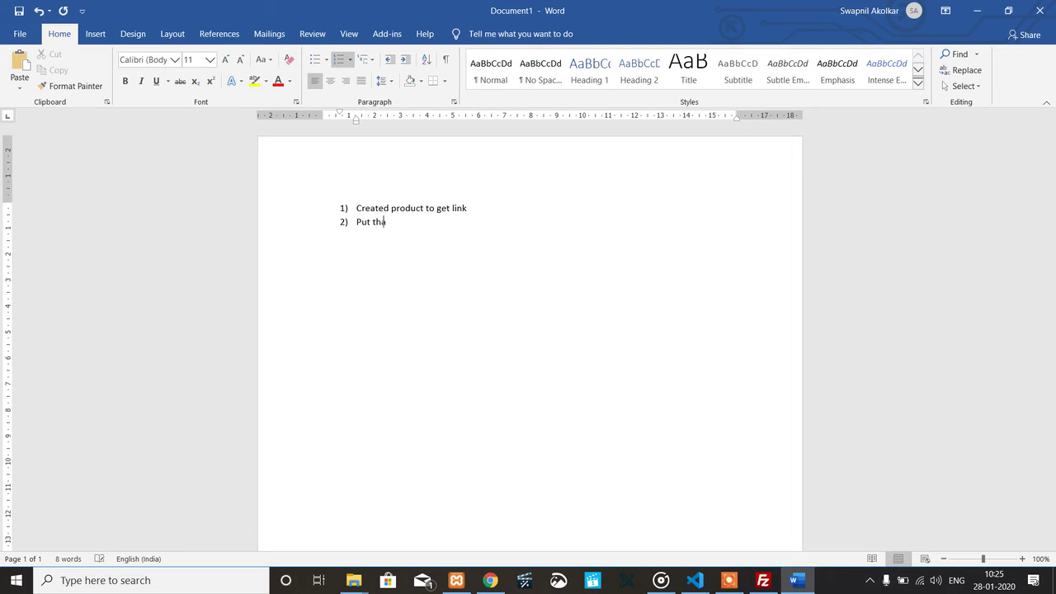
{"action": "type", "text": "with access now text"}
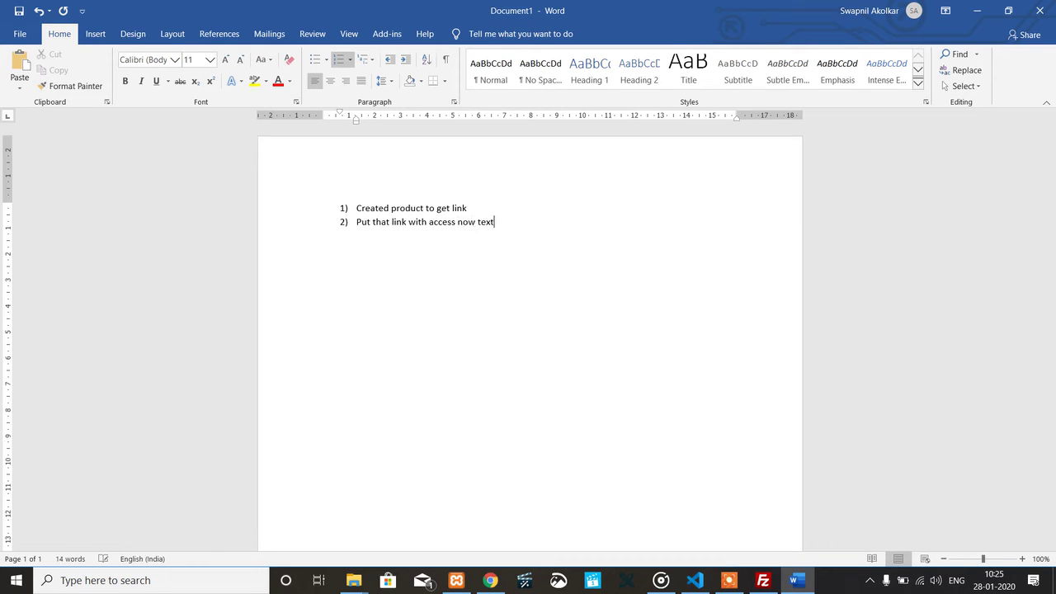
Add the list items "Changed support link" and "Upload the sales page folder to allproducts/ folder online via filezilla".
{"action": "key", "text": "Return"}
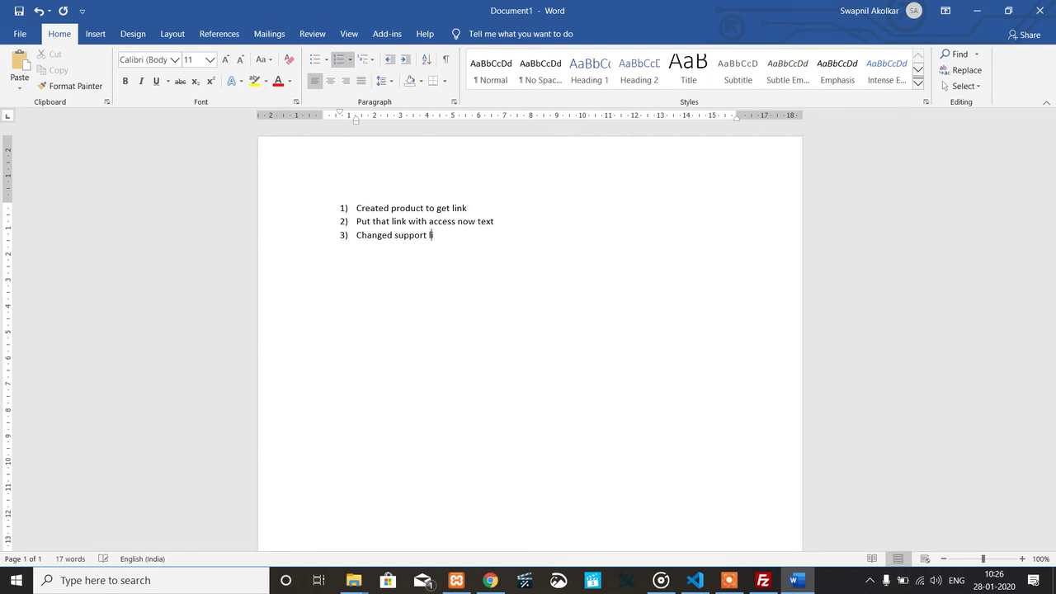
{"action": "key", "text": "Return"}
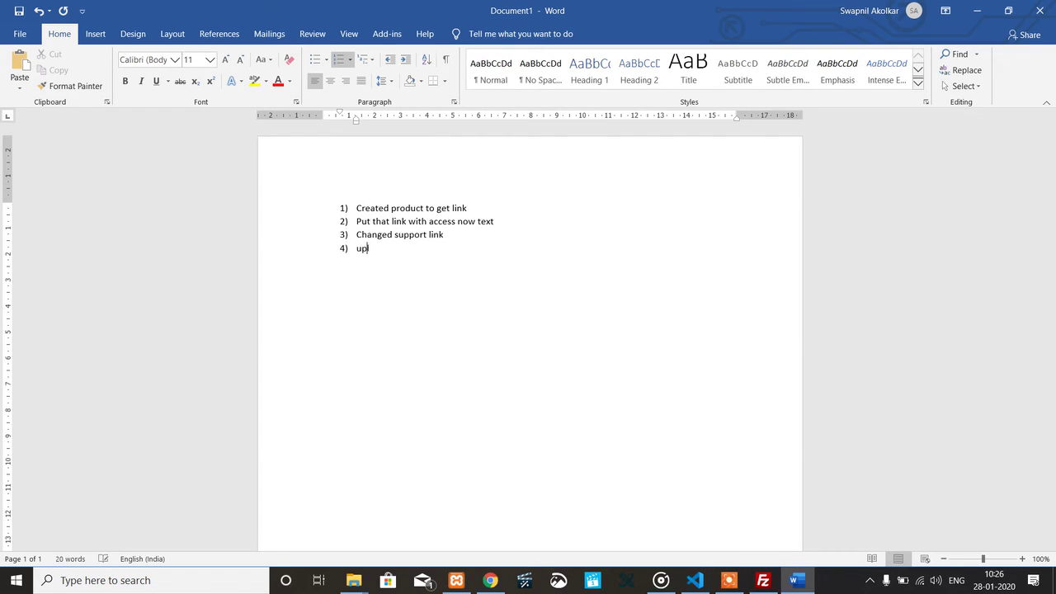
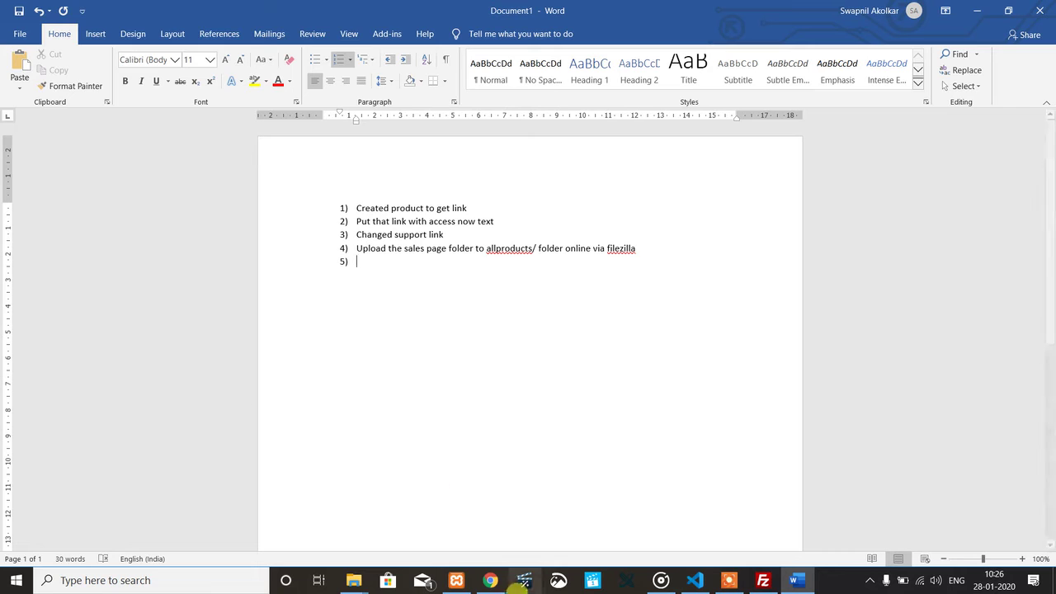
Check the upload queue in FileZilla and open digitalah.online/allproducts in a new Chrome tab.
{"action": "left_click", "coordinate": [490, 580]}
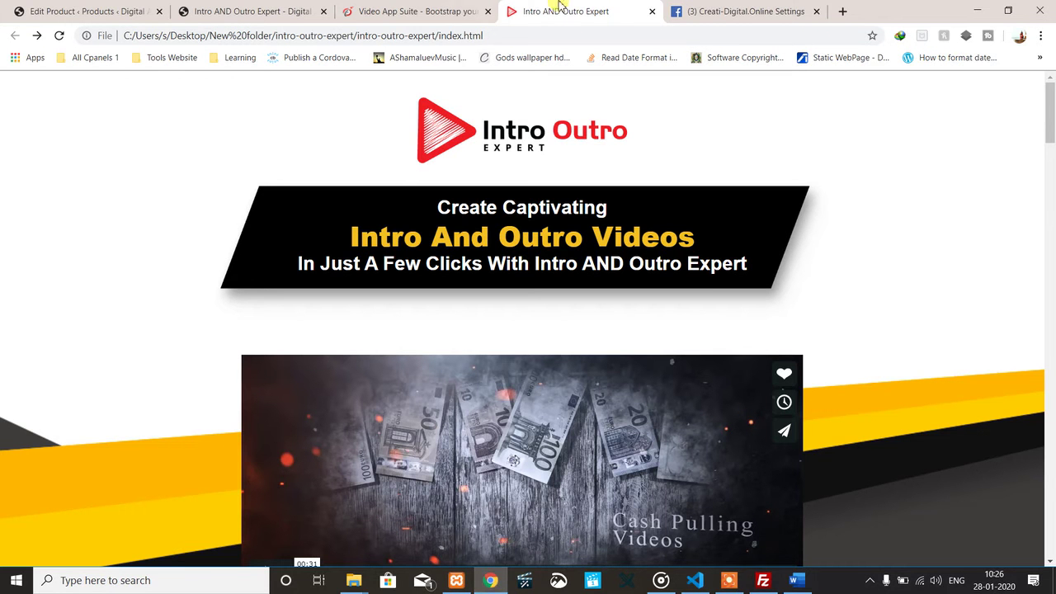
{"action": "left_click", "coordinate": [763, 580]}
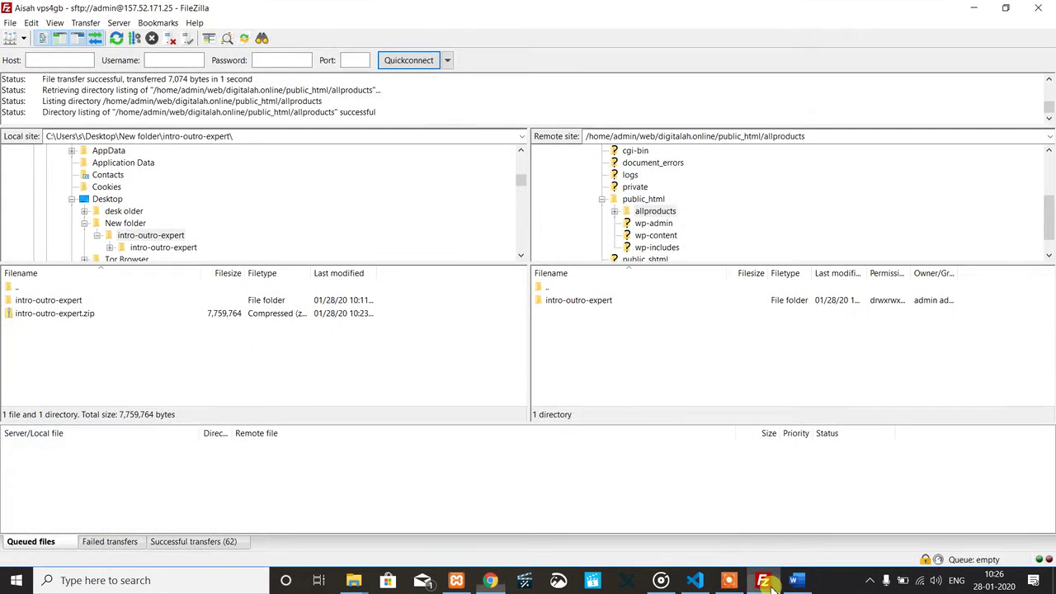
{"action": "left_click", "coordinate": [491, 582]}
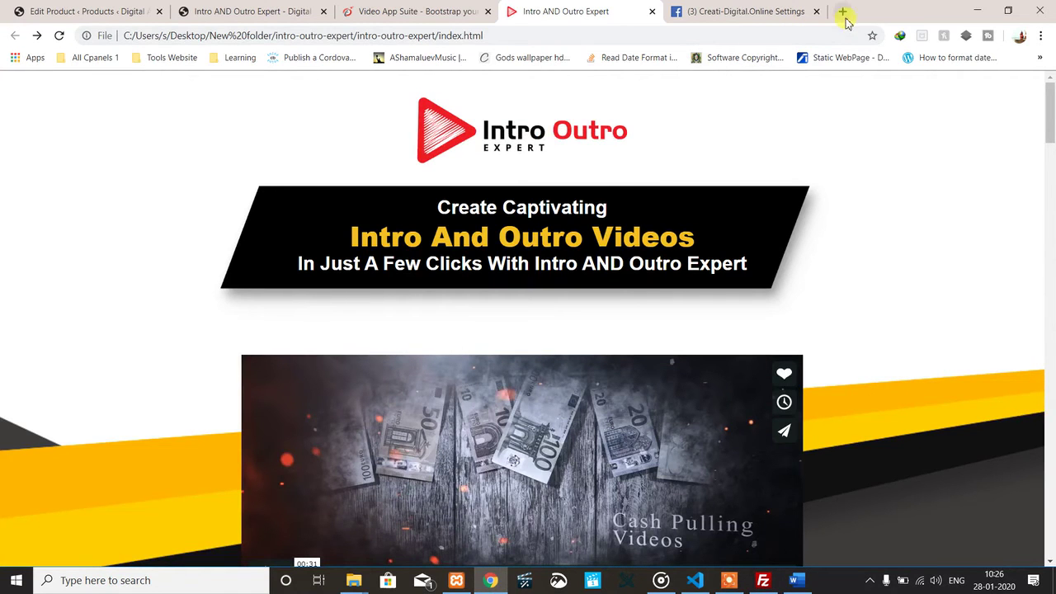
{"action": "left_click", "coordinate": [841, 12]}
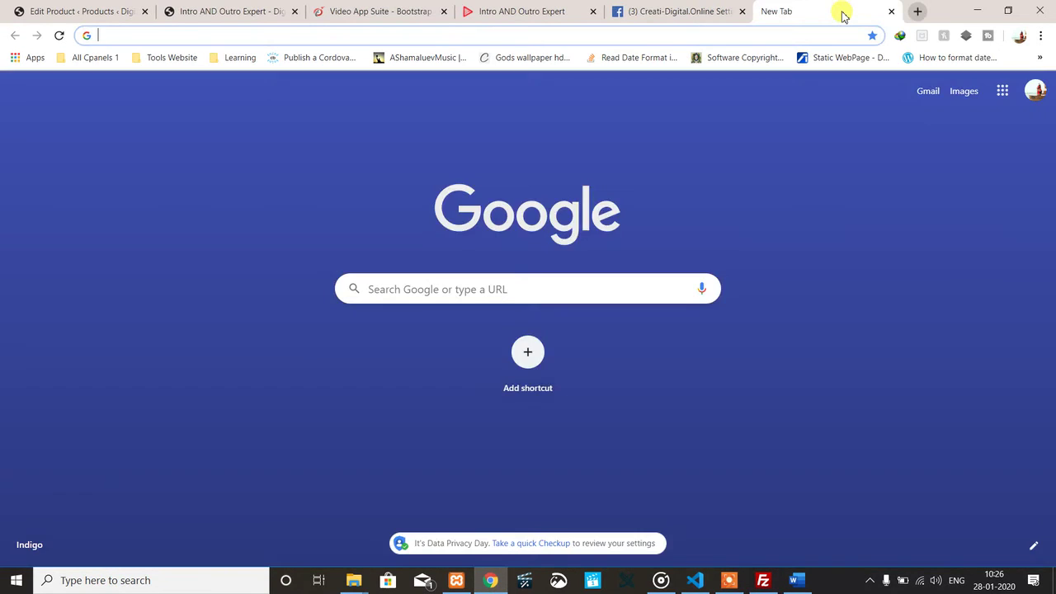
{"action": "type", "text": "digitalah.online"}
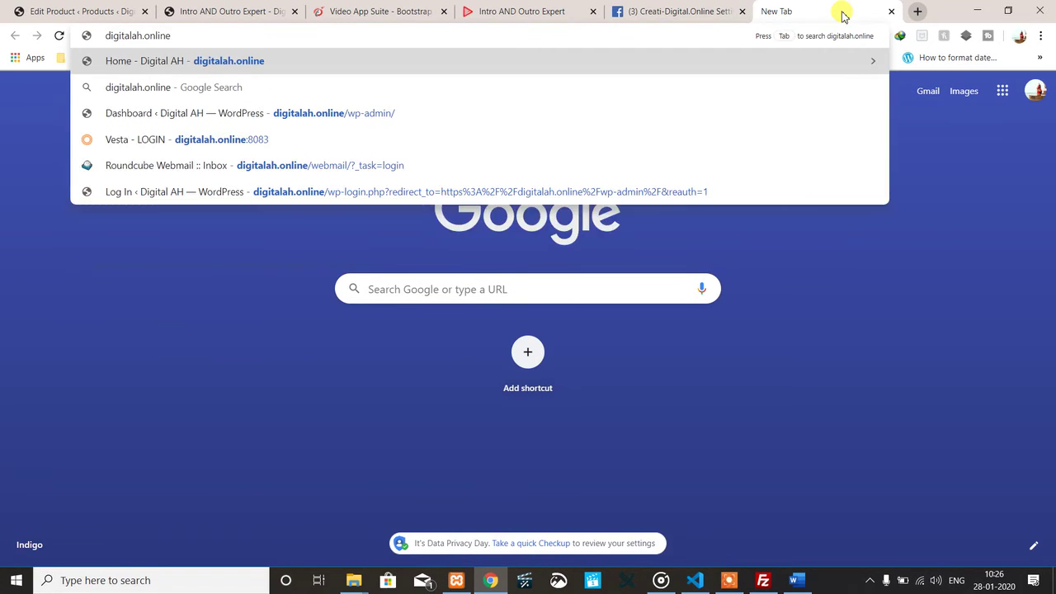
{"action": "type", "text": "/all"}
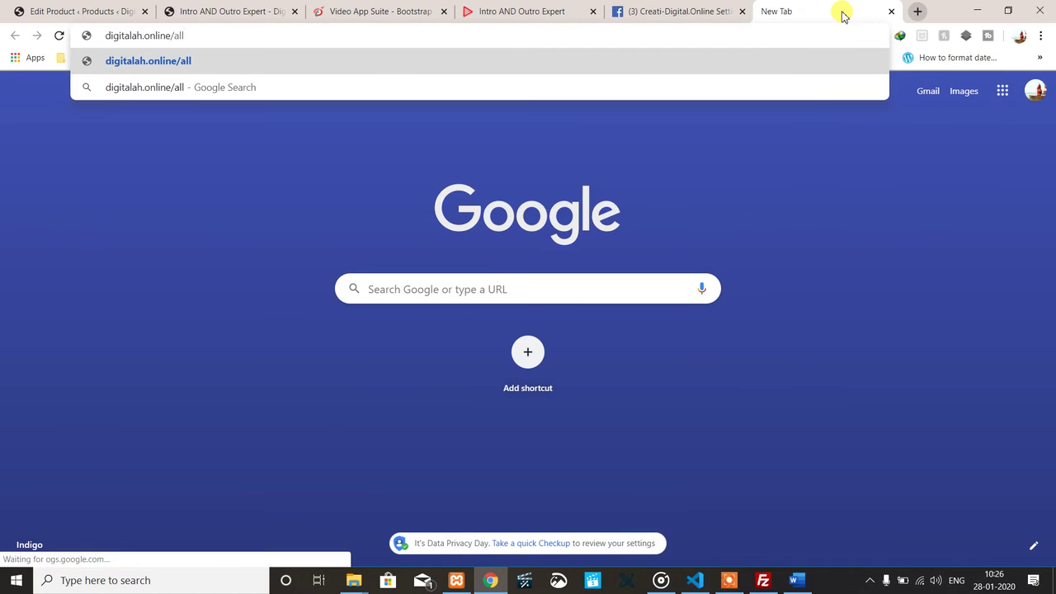
{"action": "type", "text": "product"}
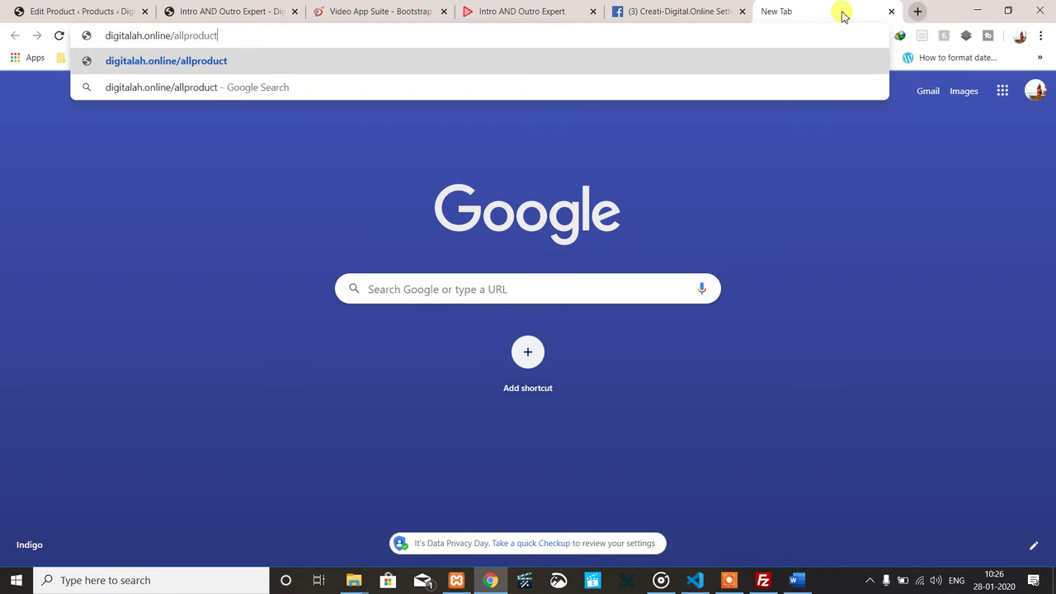
{"action": "type", "text": "s"}
{"action": "key", "text": "Return"}
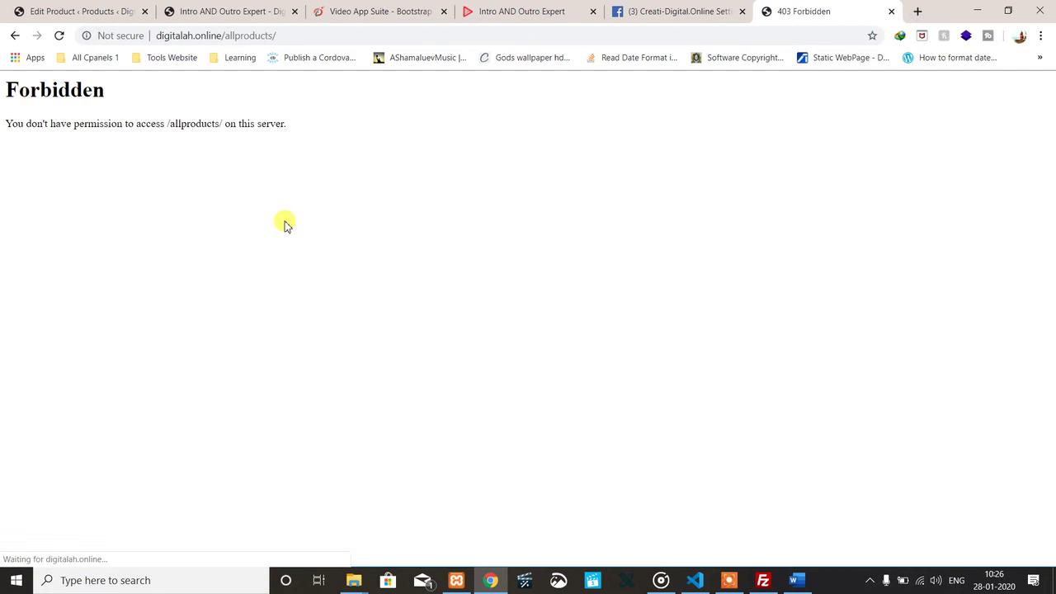
Check the remote intro-outro-expert folder in FileZilla and try to open digitalah.online/allproducts/intro-otro-expert in Chrome.
{"action": "left_click", "coordinate": [322, 39]}
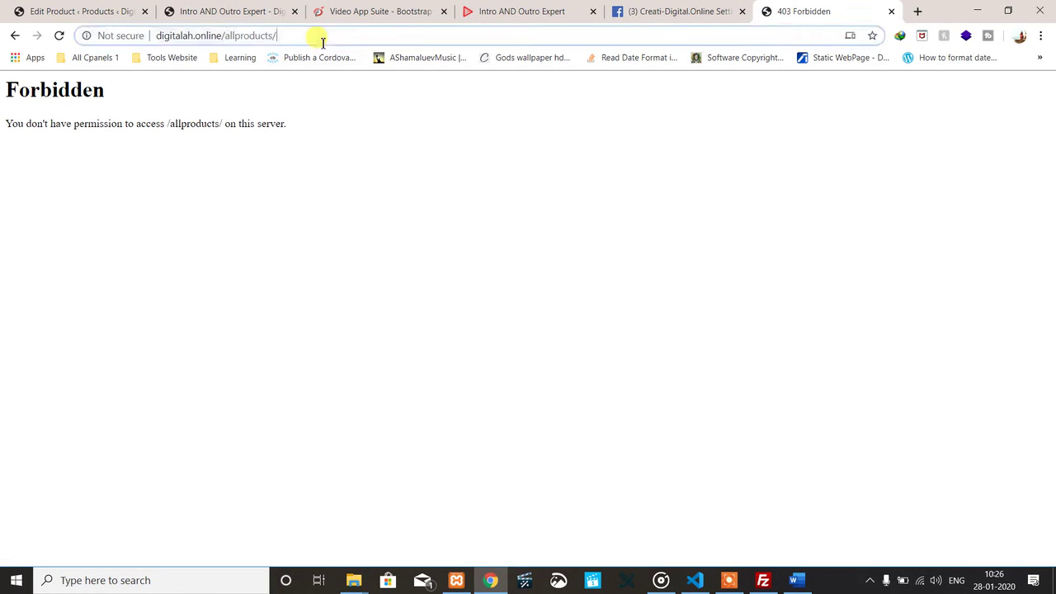
{"action": "left_click", "coordinate": [322, 41]}
{"action": "type", "text": "intr"}
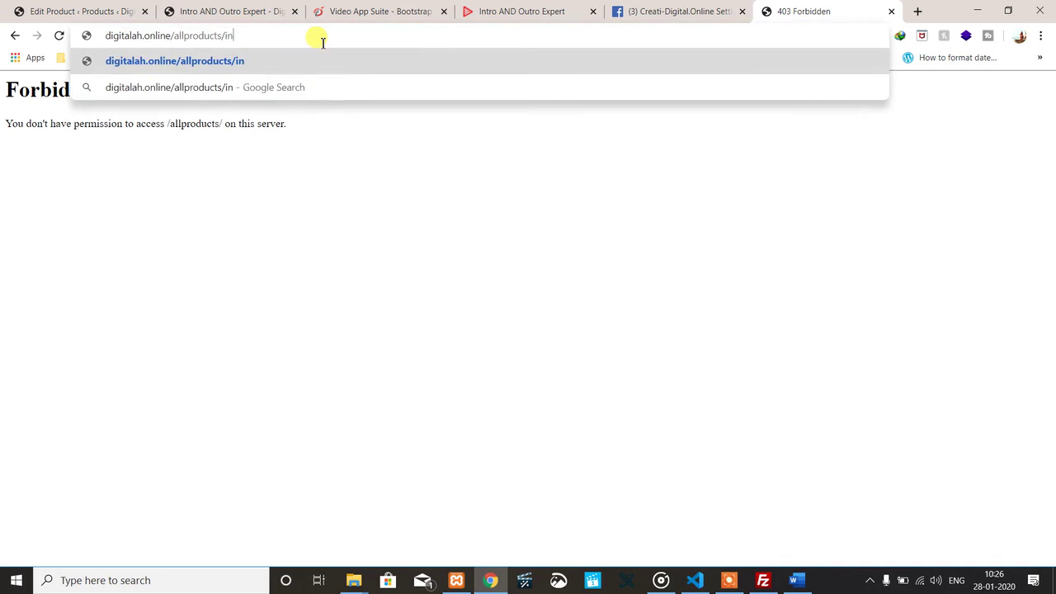
{"action": "left_click", "coordinate": [760, 577]}
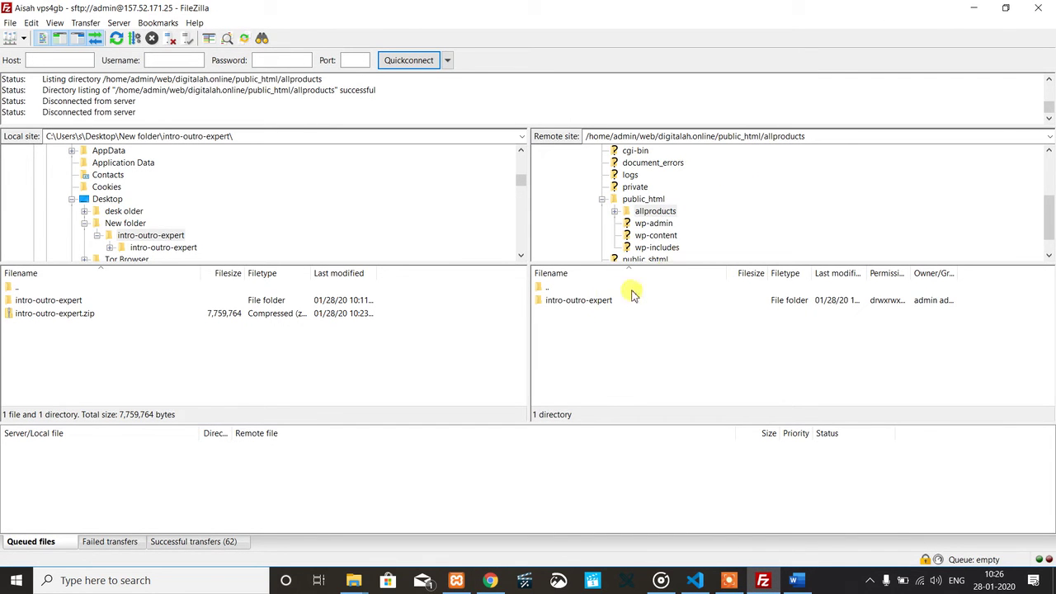
{"action": "double_click", "coordinate": [601, 302]}
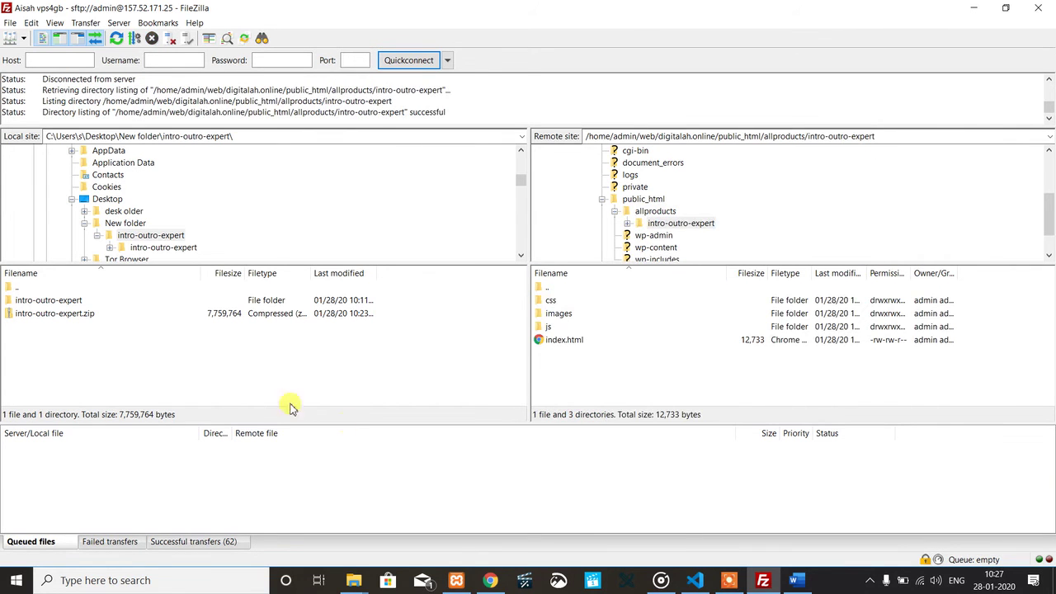
{"action": "left_click", "coordinate": [490, 580]}
{"action": "type", "text": "o"}
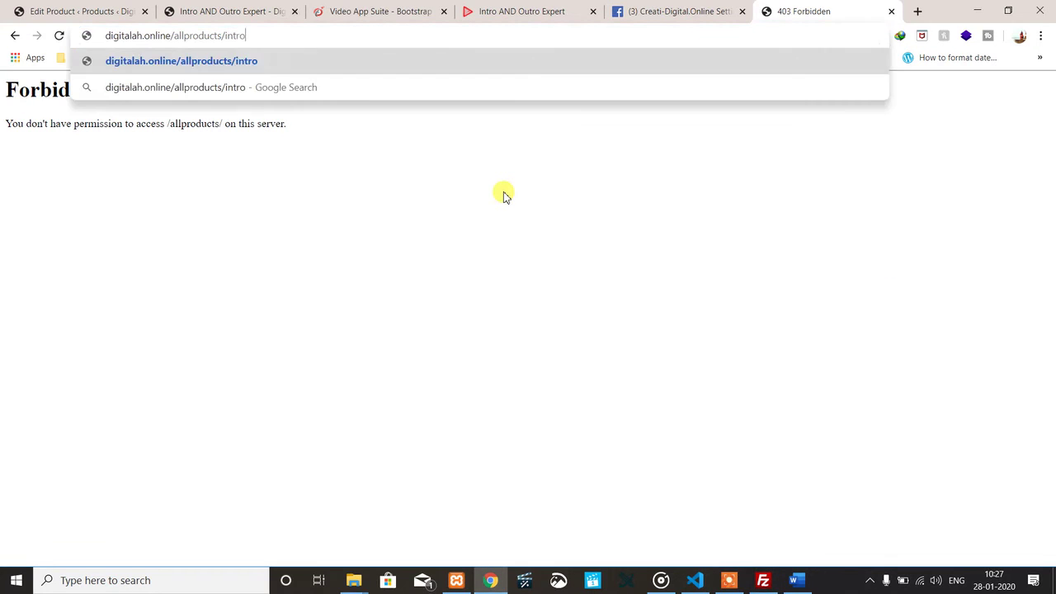
{"action": "type", "text": "-otr"}
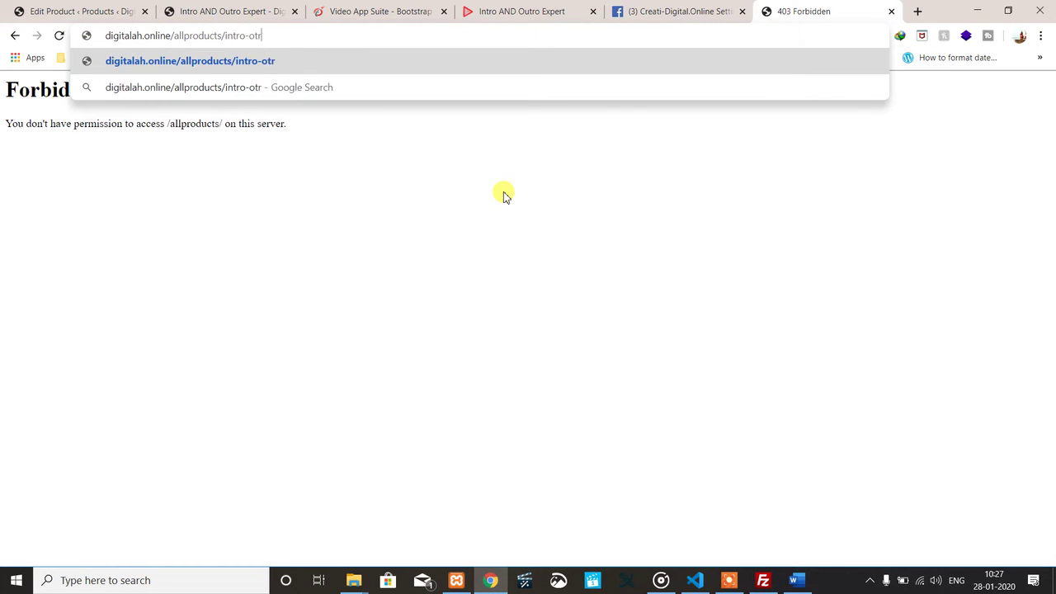
{"action": "type", "text": "o-expert"}
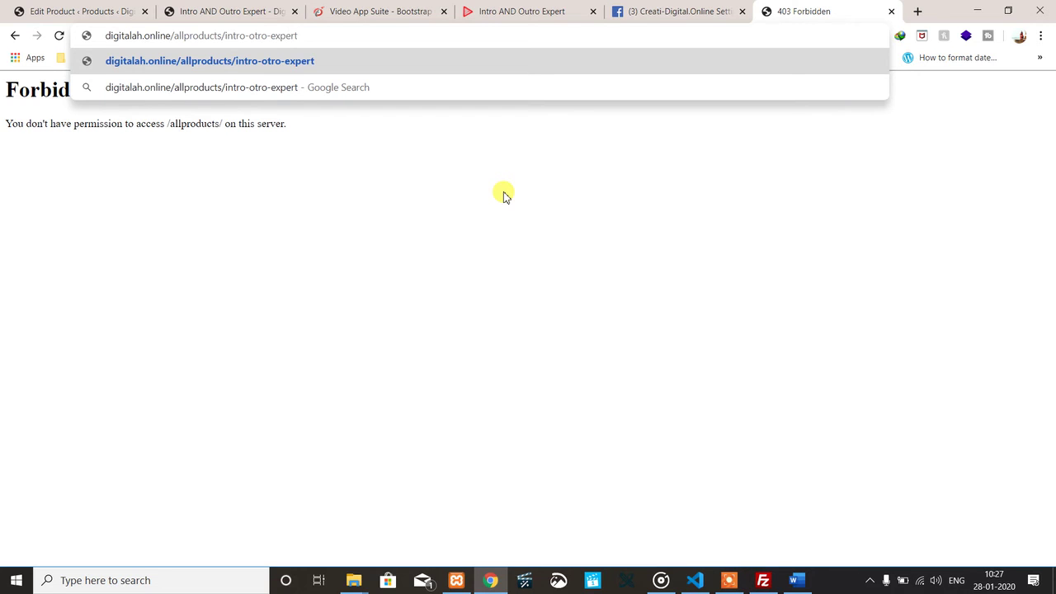
{"action": "key", "text": "Return"}
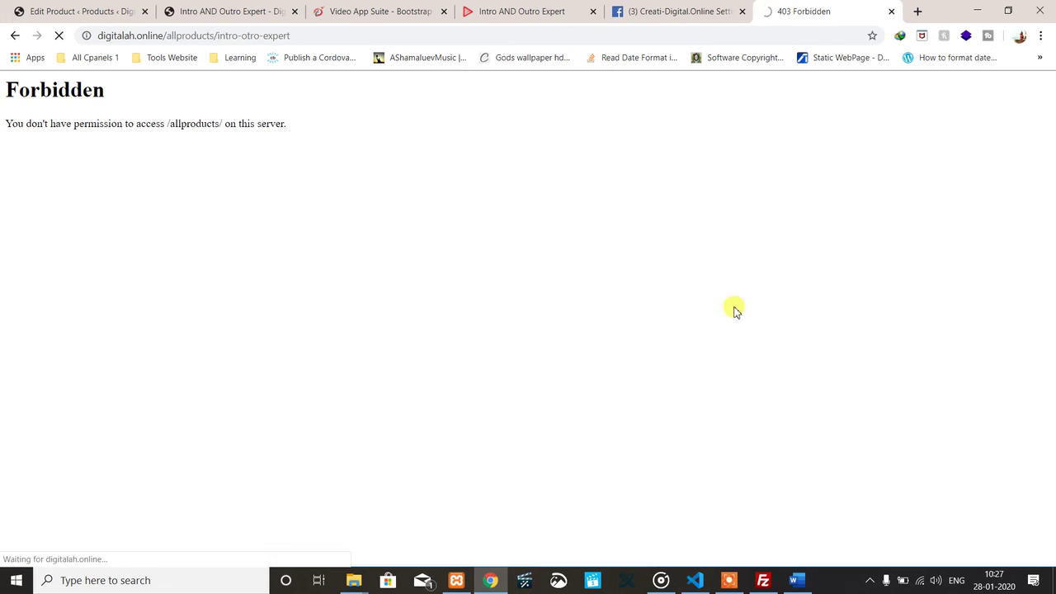
Check the full path of the remote intro-outro-expert folder in FileZilla.
{"action": "right_click", "coordinate": [764, 582]}
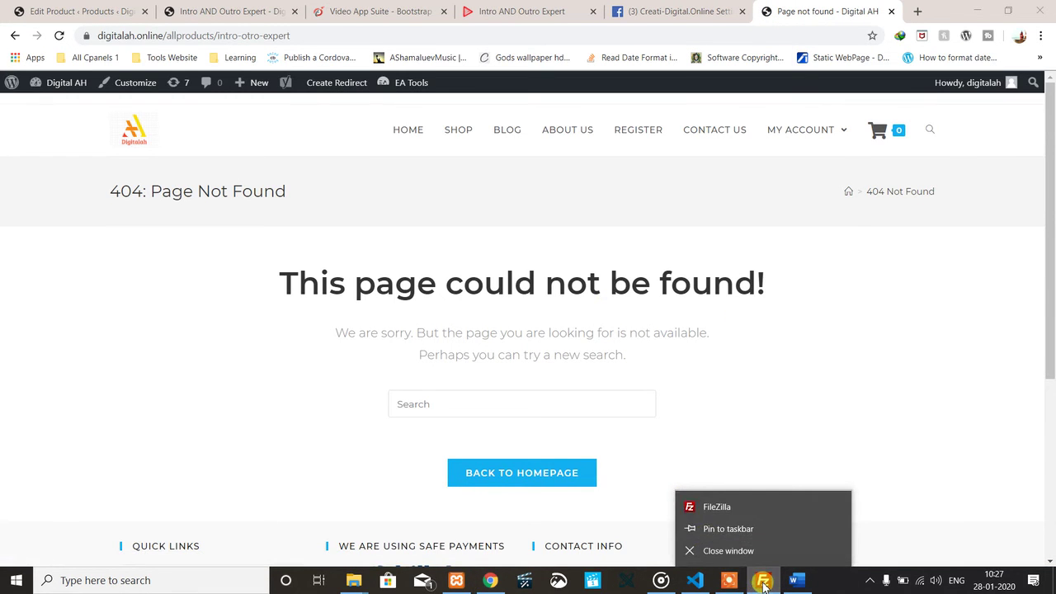
{"action": "left_click", "coordinate": [764, 583]}
{"action": "left_click", "coordinate": [764, 584]}
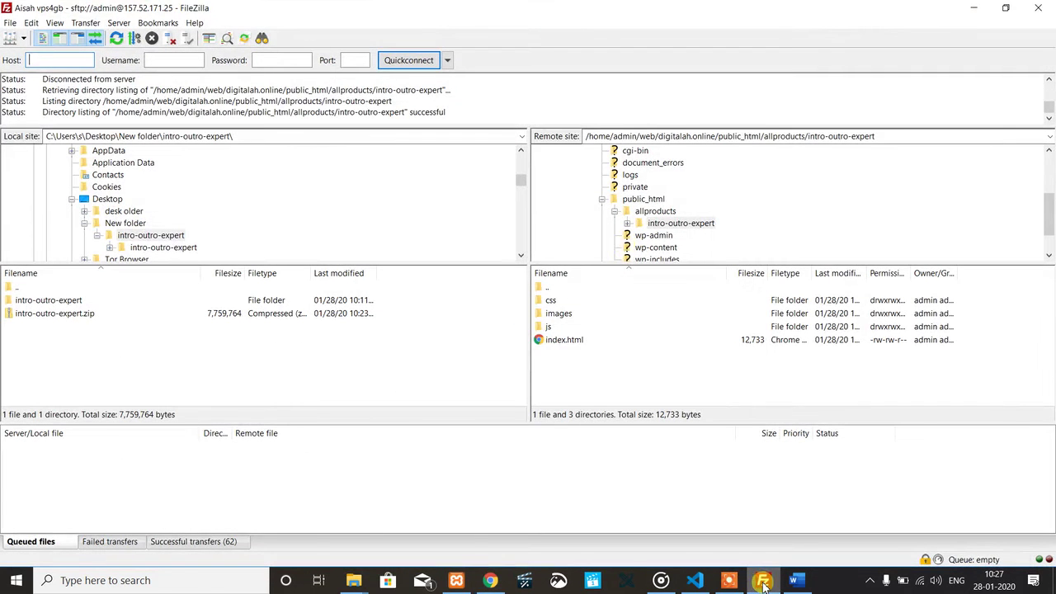
{"action": "left_click", "coordinate": [881, 135]}
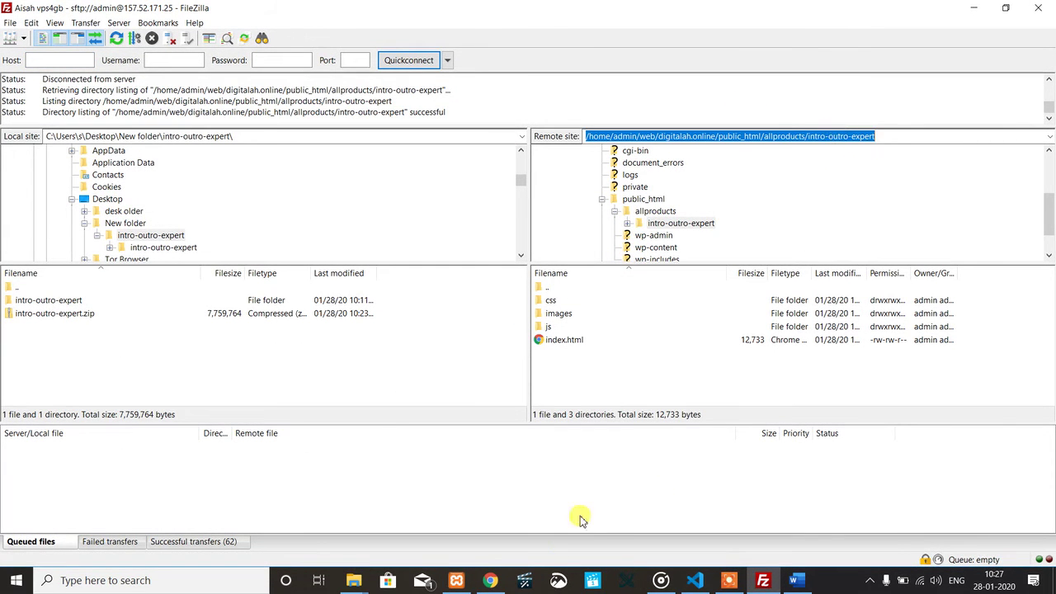
Correct the folder name in the Chrome address to digitalah.online/allproducts/intro-outro-expert and load the page.
{"action": "left_click", "coordinate": [490, 580]}
{"action": "left_click", "coordinate": [386, 32]}
{"action": "left_click", "coordinate": [383, 32]}
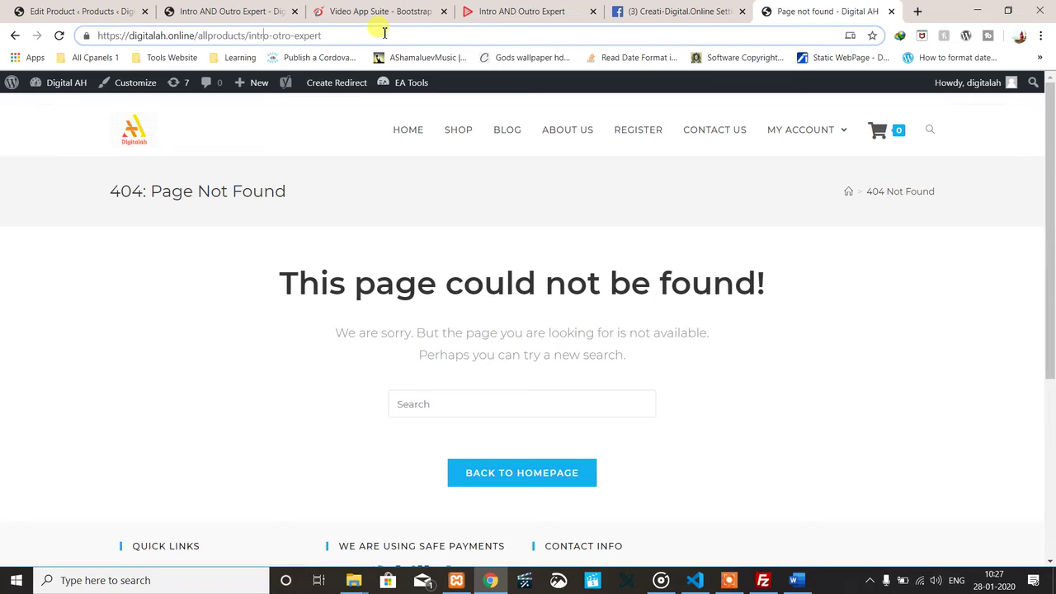
{"action": "type", "text": "u"}
{"action": "key", "text": "Return"}
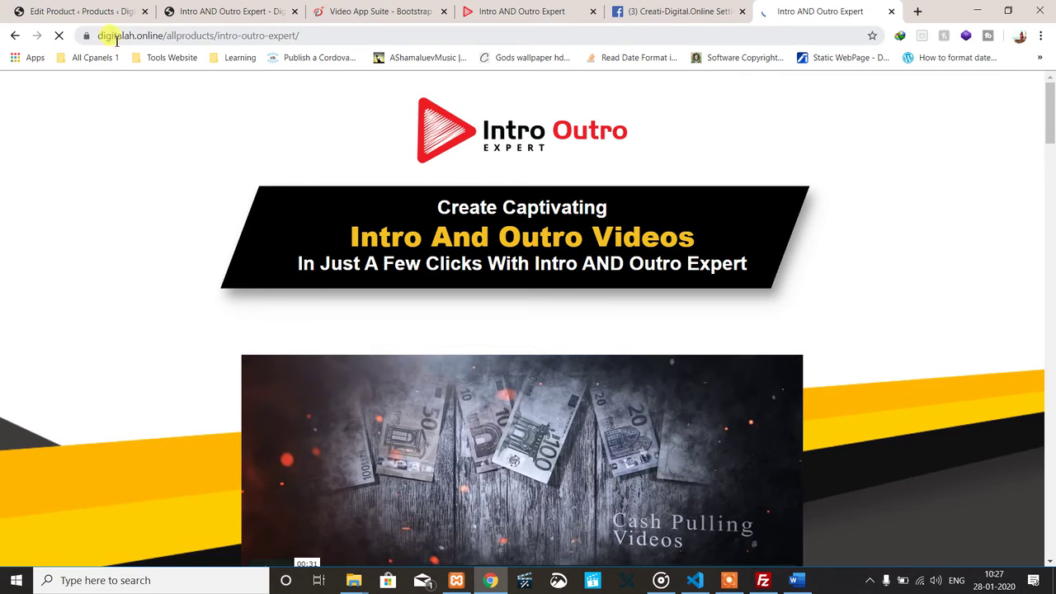
Copy the live sales page's address and paste it as list item 5 in the Word document.
{"action": "left_click", "coordinate": [215, 35]}
{"action": "key", "text": "ctrl+c"}
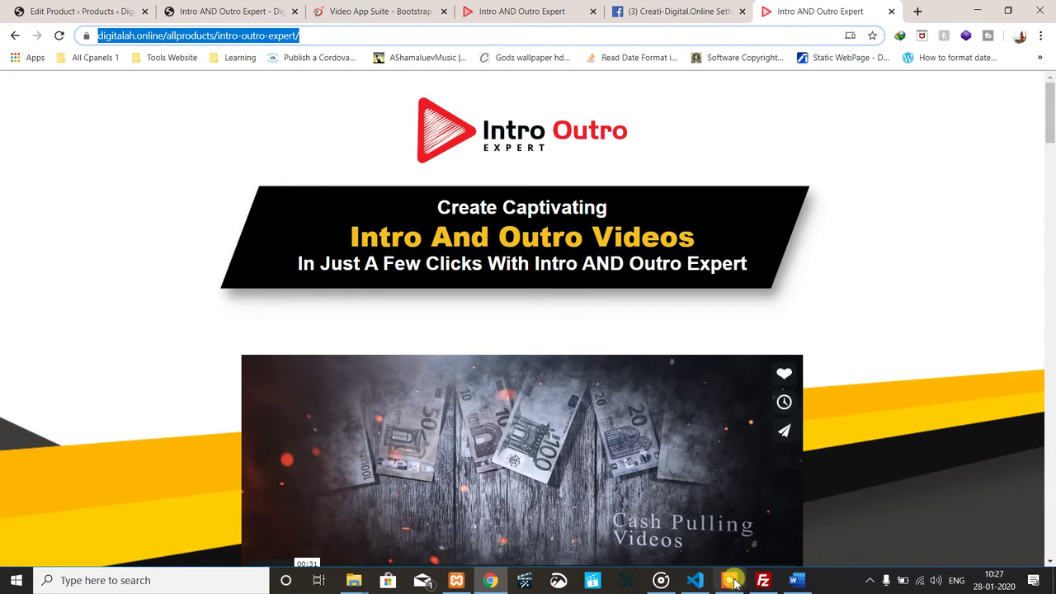
{"action": "mouse_move", "coordinate": [697, 585]}
{"action": "left_click", "coordinate": [794, 580]}
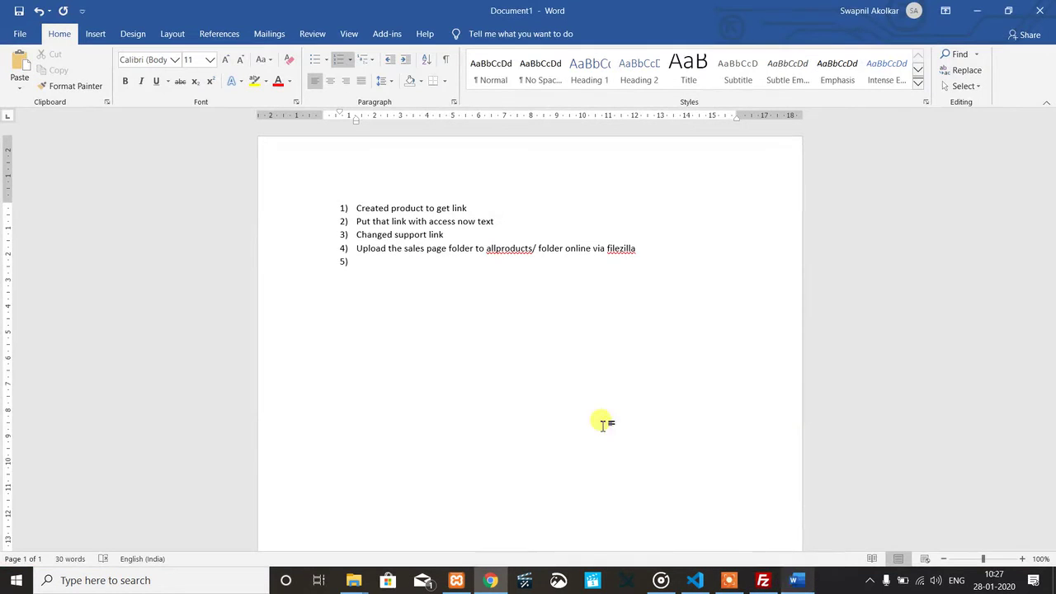
{"action": "left_click", "coordinate": [510, 340]}
{"action": "key", "text": "ctrl+v"}
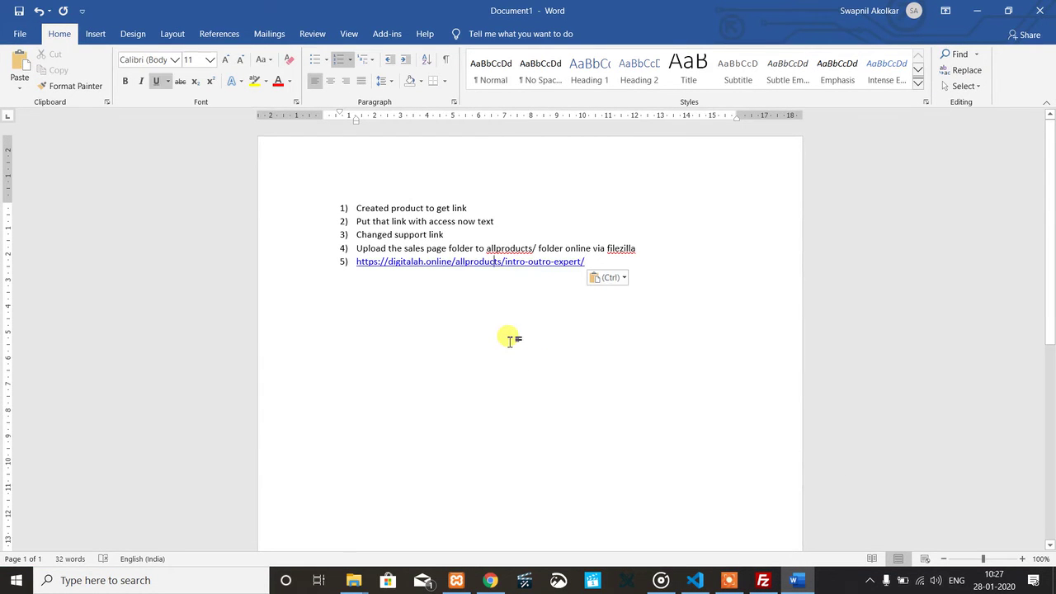
{"action": "key", "text": "shift+Left"}
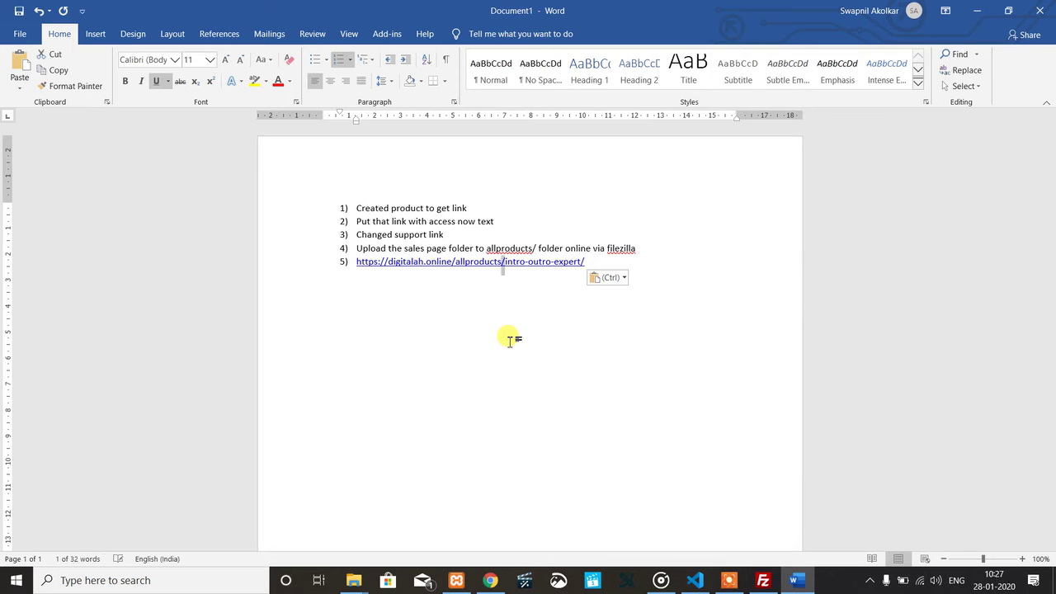
{"action": "key", "text": "shift+Left"}
{"action": "key", "text": "shift+Left"}
{"action": "key", "text": "shift+Left"}
{"action": "key", "text": "shift+Left"}
{"action": "key", "text": "shift+Left"}
{"action": "key", "text": "shift+Left"}
{"action": "key", "text": "shift+Left"}
{"action": "key", "text": "shift+Left"}
{"action": "key", "text": "shift+Left"}
{"action": "key", "text": "shift+Left"}
{"action": "key", "text": "shift+Left"}
{"action": "key", "text": "shift+Left"}
{"action": "key", "text": "shift+Left"}
{"action": "key", "text": "shift+Left"}
{"action": "key", "text": "shift+Left"}
{"action": "key", "text": "shift+Left"}
{"action": "key", "text": "shift+Left"}
{"action": "key", "text": "shift+Left"}
{"action": "key", "text": "shift+Left"}
{"action": "key", "text": "shift+Left"}
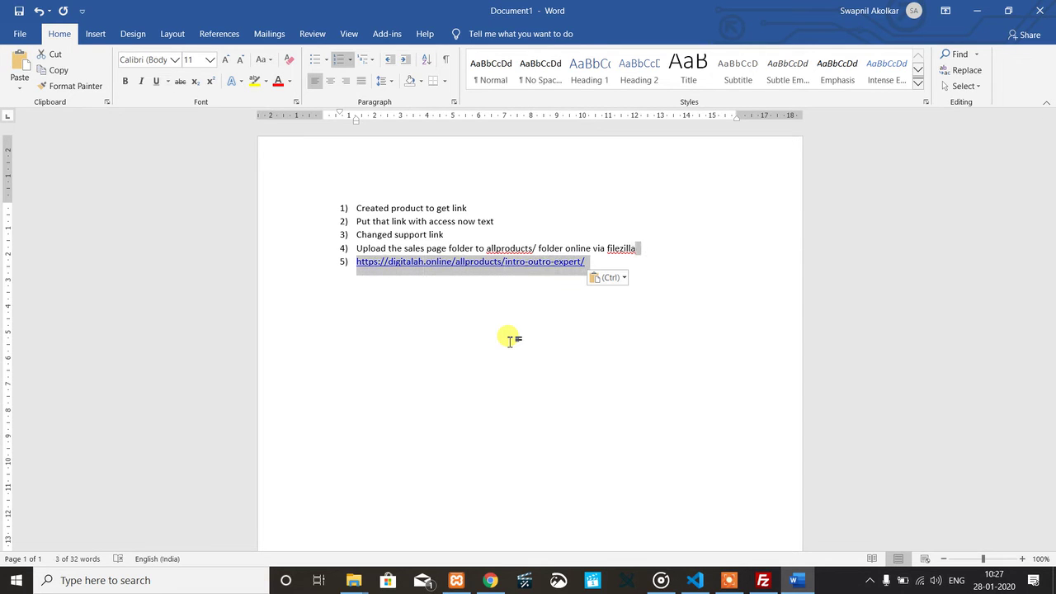
{"action": "left_click", "coordinate": [535, 287]}
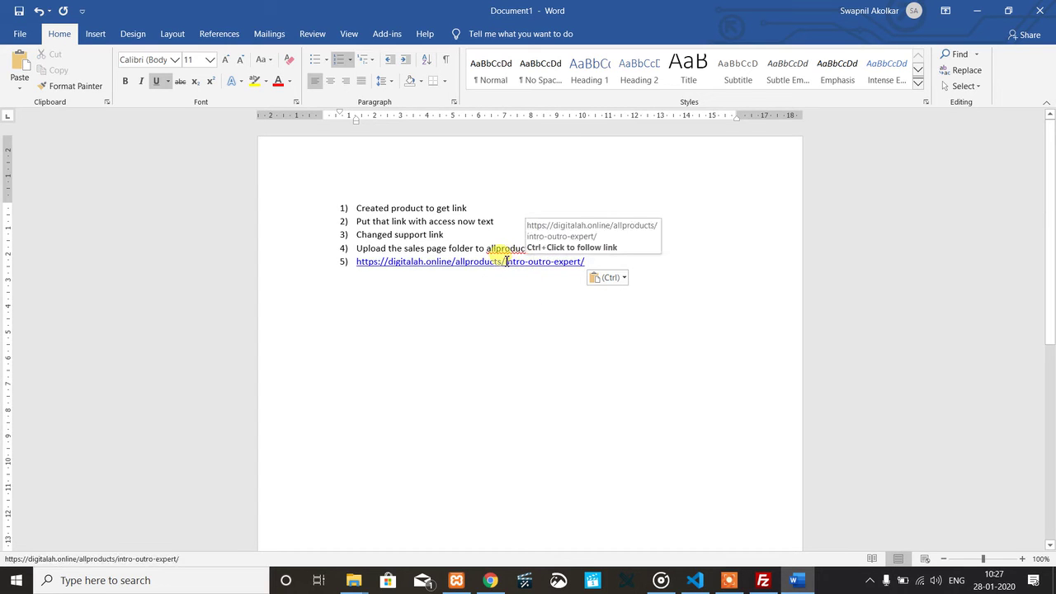
{"action": "key", "text": "shift+Left"}
{"action": "key", "text": "shift+Left"}
{"action": "key", "text": "shift+Left"}
{"action": "key", "text": "shift+Left"}
{"action": "key", "text": "shift+Left"}
{"action": "key", "text": "shift+Left"}
{"action": "key", "text": "shift+Left"}
{"action": "key", "text": "shift+Left"}
{"action": "key", "text": "shift+Left"}
{"action": "key", "text": "shift+Left"}
{"action": "key", "text": "shift+Left"}
{"action": "key", "text": "shift+Left"}
{"action": "key", "text": "shift+Left"}
{"action": "key", "text": "shift+Left"}
{"action": "key", "text": "shift+Left"}
{"action": "key", "text": "shift+Left"}
{"action": "key", "text": "shift+Left"}
{"action": "key", "text": "shift+Left"}
{"action": "key", "text": "shift+Left"}
{"action": "key", "text": "shift+Left"}
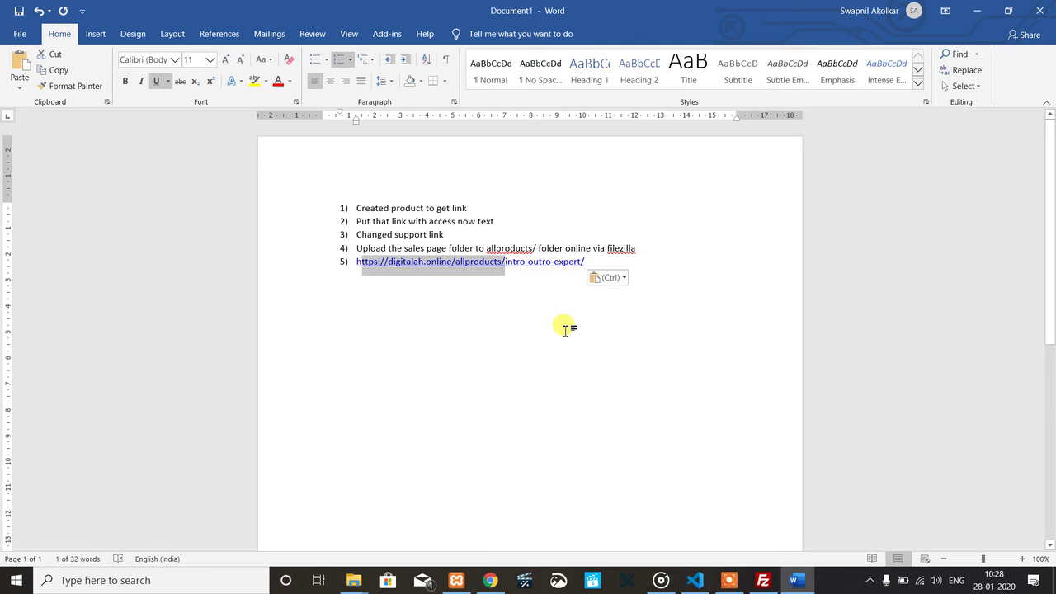
{"action": "key", "text": "ctrl+shift+period"}
{"action": "key", "text": "ctrl+shift+period"}
{"action": "key", "text": "ctrl+shift+period"}
{"action": "key", "text": "ctrl+shift+period"}
{"action": "key", "text": "ctrl+shift+period"}
{"action": "key", "text": "ctrl+shift+period"}
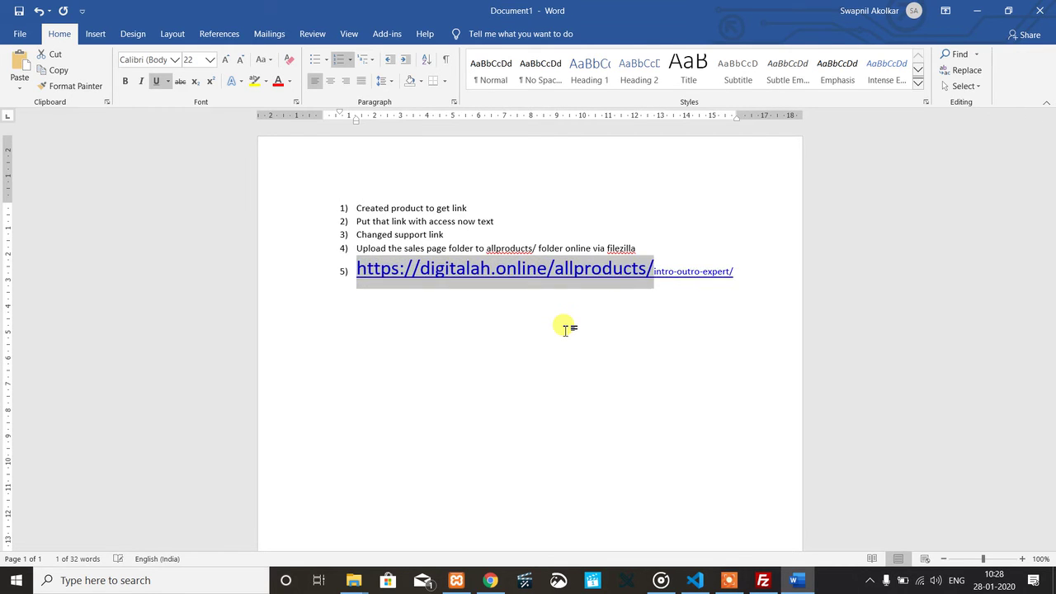
{"action": "left_click", "coordinate": [651, 284]}
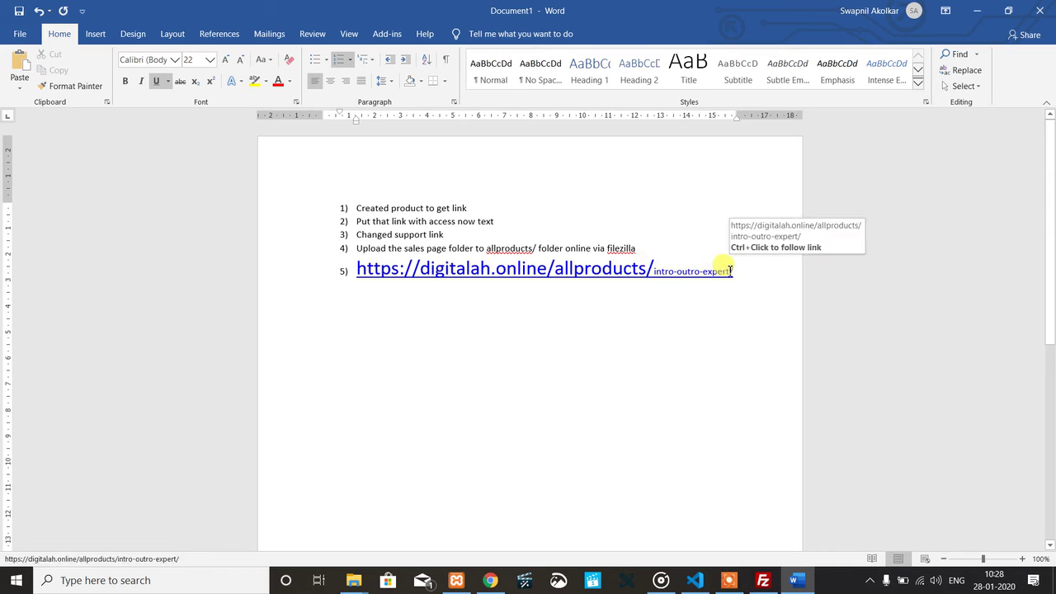
Review the live sales page in Chrome and check the link target of its Get Access Now button.
{"action": "left_click", "coordinate": [490, 579]}
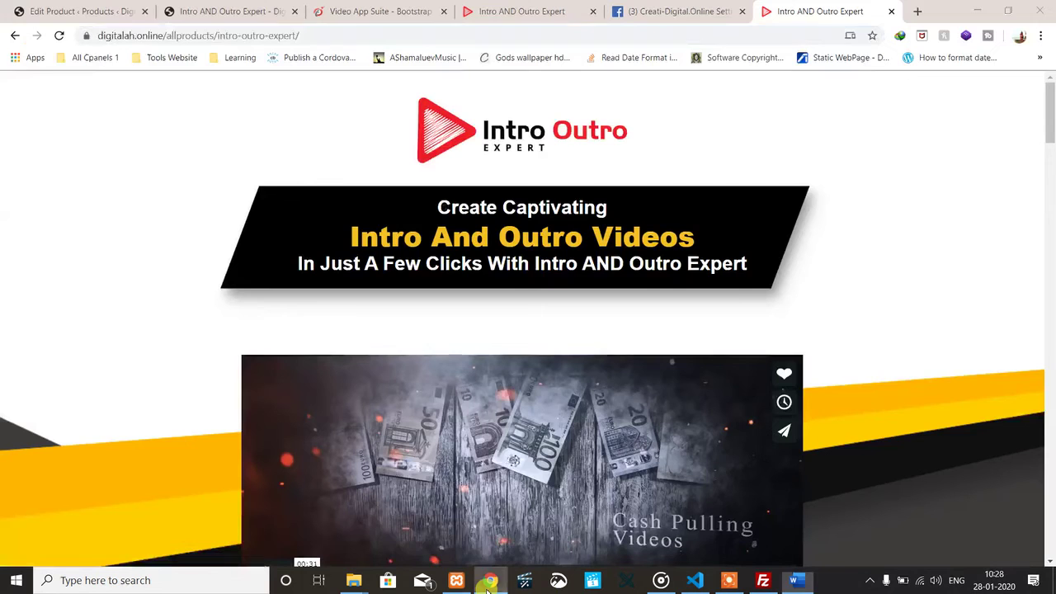
{"action": "left_click", "coordinate": [188, 200]}
{"action": "scroll", "coordinate": [189, 202], "scroll_direction": "down", "scroll_amount": 15}
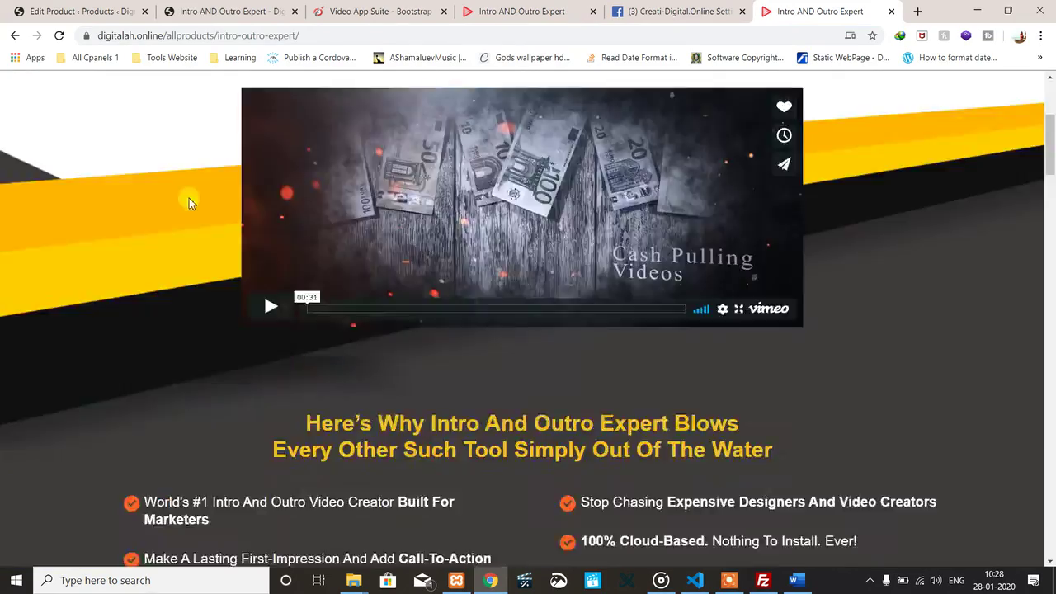
{"action": "scroll", "coordinate": [189, 202], "scroll_direction": "down", "scroll_amount": 5}
{"action": "scroll", "coordinate": [188, 202], "scroll_direction": "up", "scroll_amount": 15}
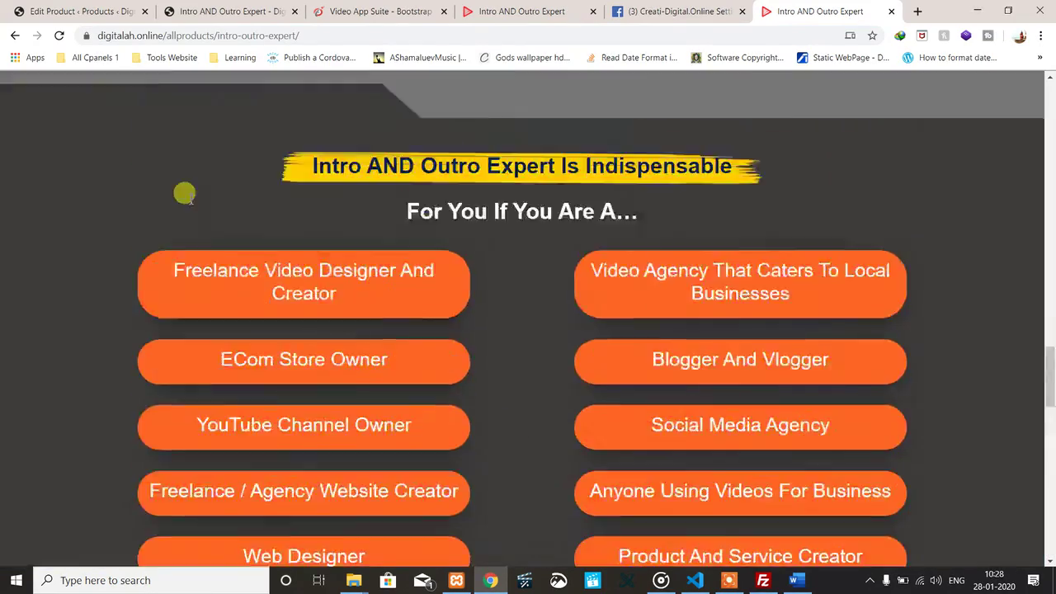
{"action": "scroll", "coordinate": [470, 299], "scroll_direction": "up", "scroll_amount": 10}
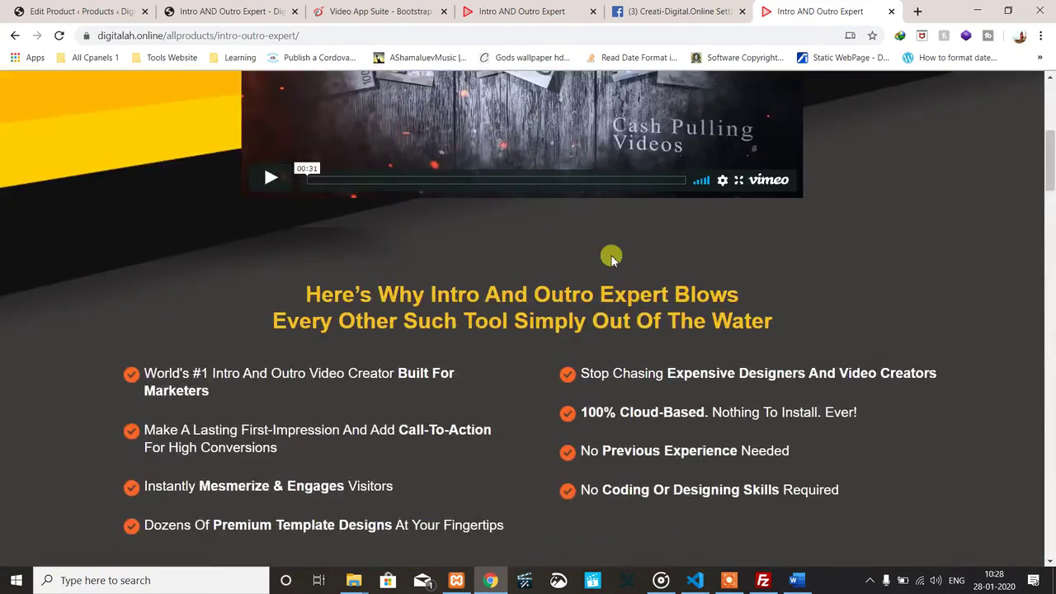
{"action": "scroll", "coordinate": [610, 254], "scroll_direction": "down", "scroll_amount": 7}
{"action": "scroll", "coordinate": [568, 204], "scroll_direction": "up", "scroll_amount": 2}
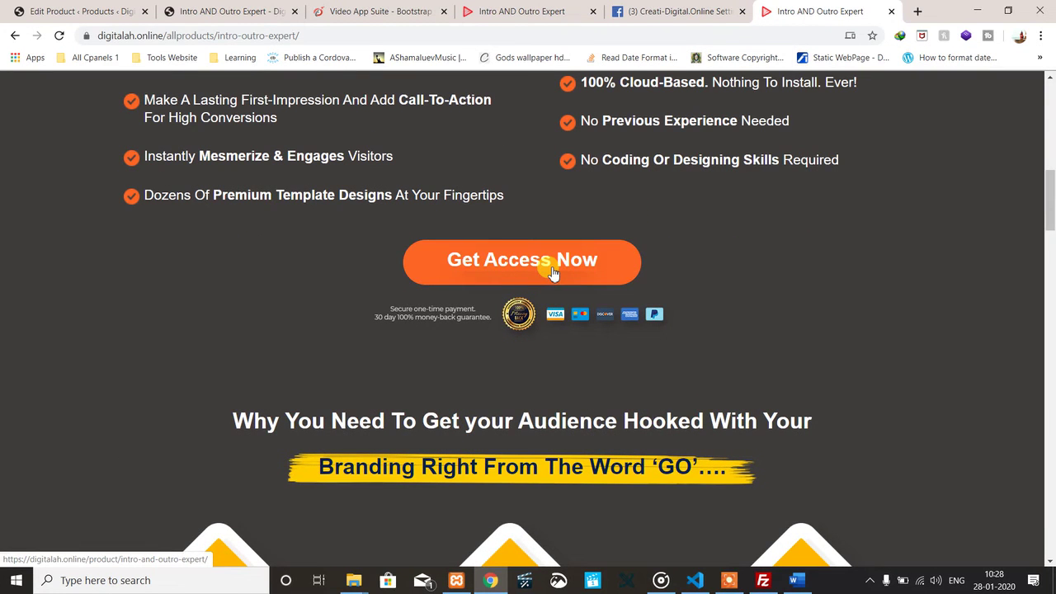
Select the live sales page's address and look over the Intro AND Outro Expert product page down to its reviews.
{"action": "left_click", "coordinate": [326, 38]}
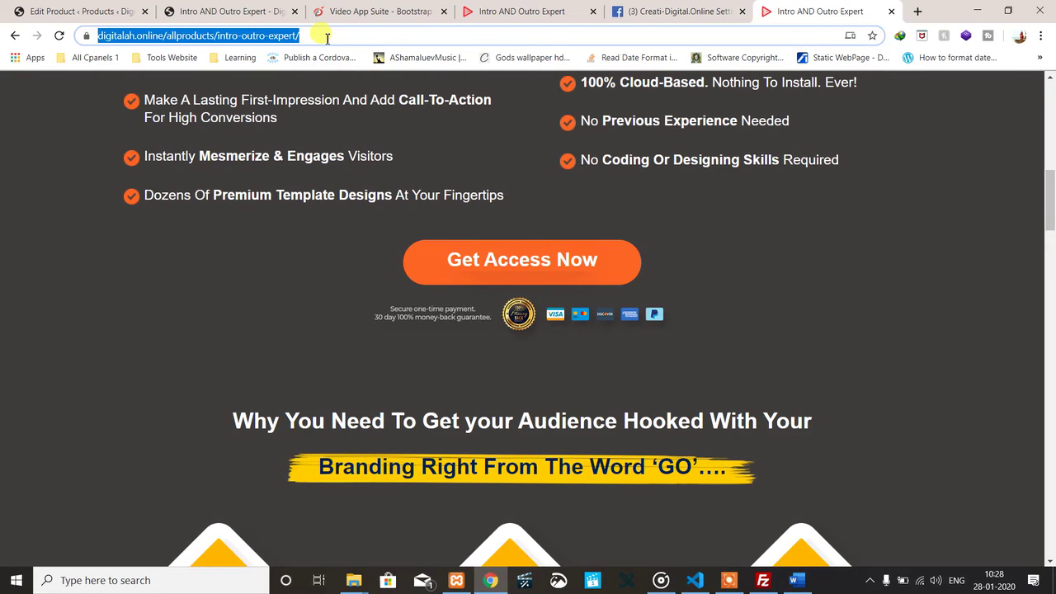
{"action": "left_click", "coordinate": [499, 12]}
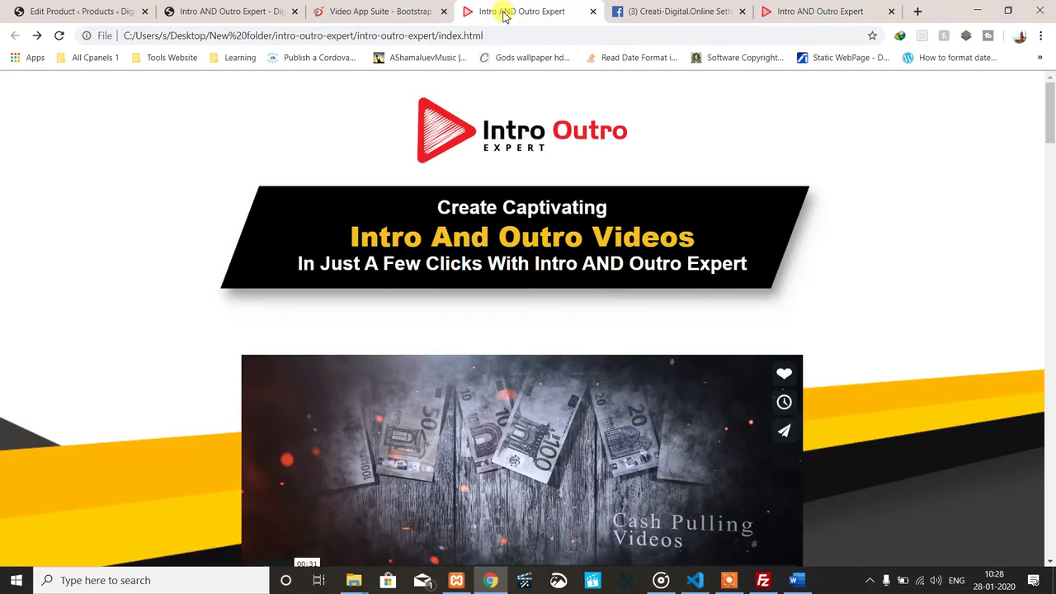
{"action": "left_click", "coordinate": [239, 12]}
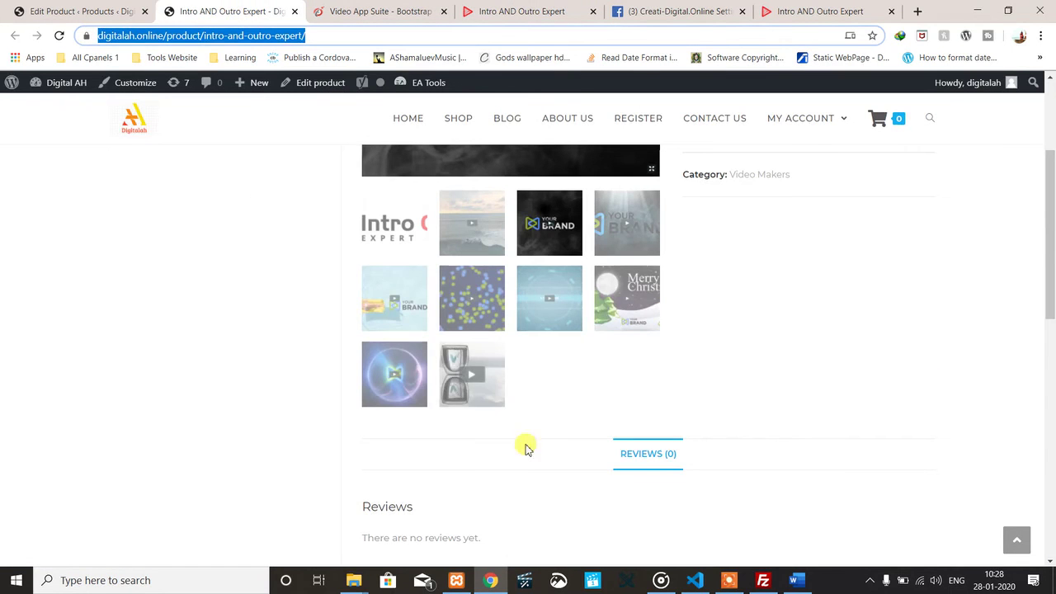
{"action": "scroll", "coordinate": [459, 383], "scroll_direction": "down", "scroll_amount": 2}
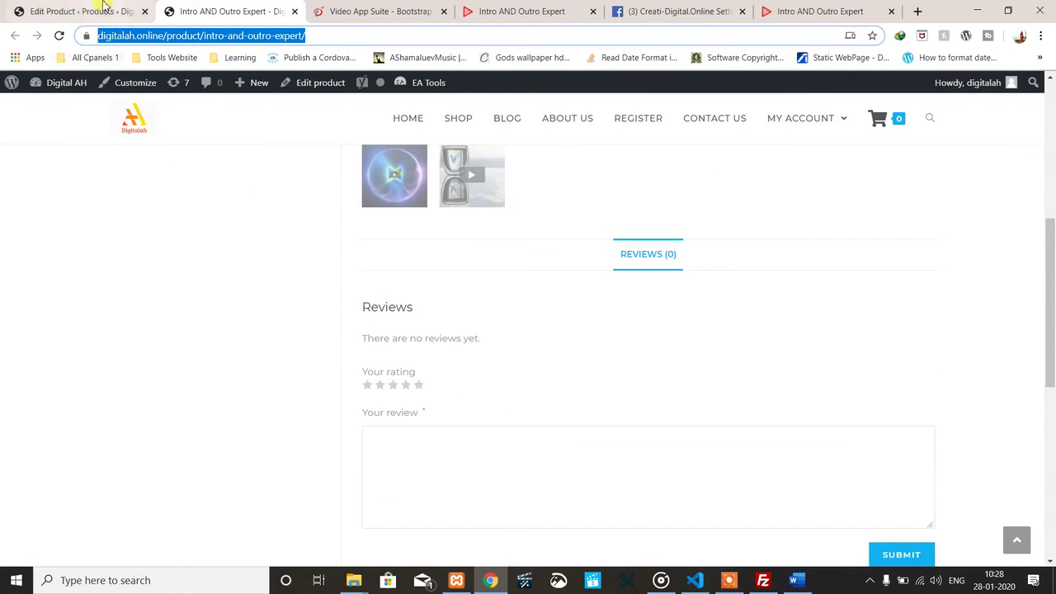
Enter "Click Here To See Details Of this Product" as the description in the Intro AND Outro Expert product editor.
{"action": "left_click", "coordinate": [103, 13]}
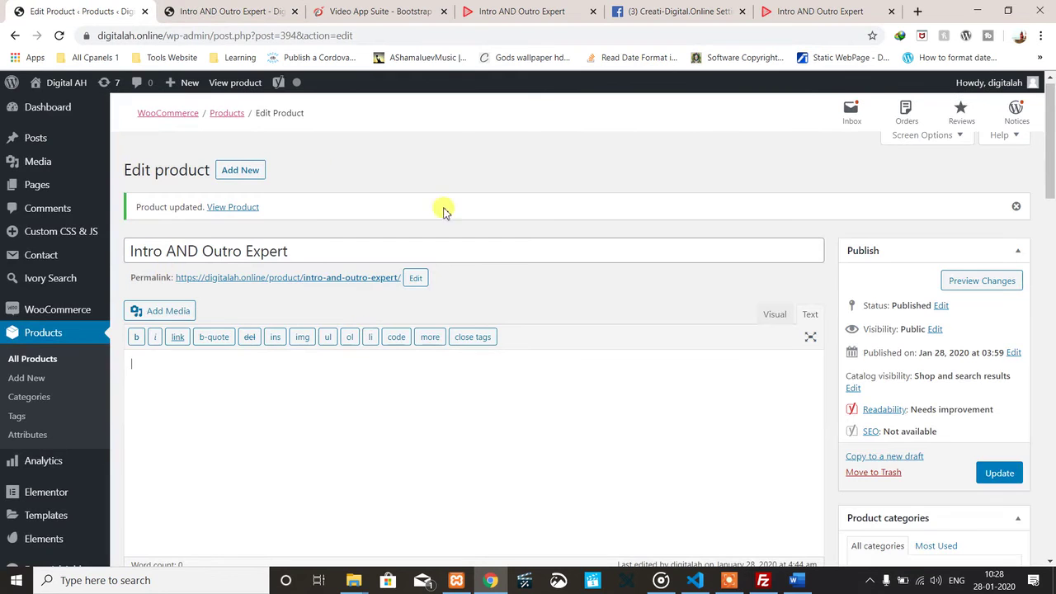
{"action": "scroll", "coordinate": [648, 471], "scroll_direction": "down", "scroll_amount": 3}
{"action": "scroll", "coordinate": [648, 475], "scroll_direction": "up", "scroll_amount": 3}
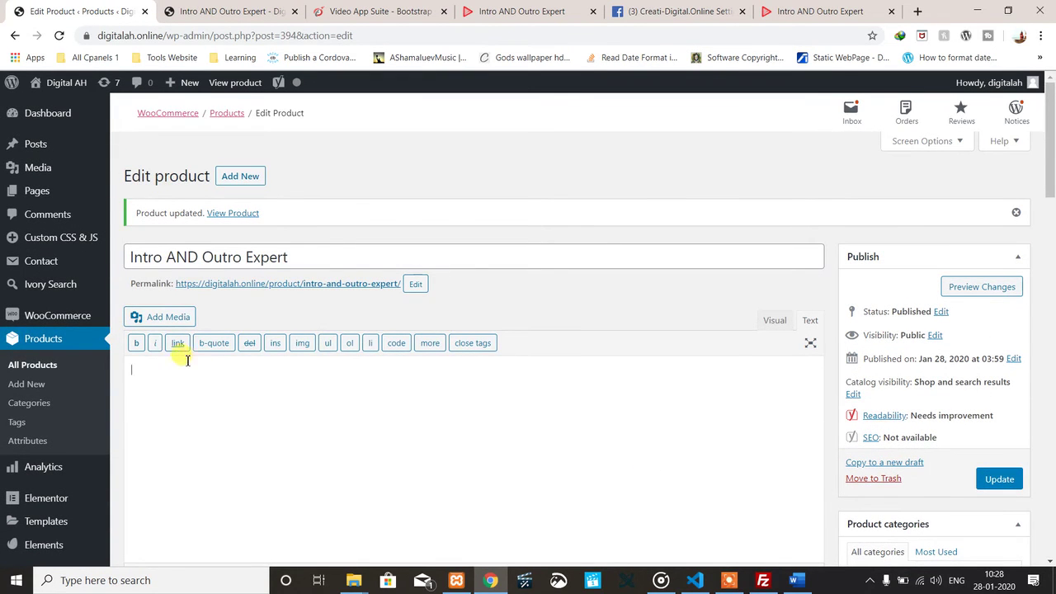
{"action": "left_click", "coordinate": [197, 388]}
{"action": "key", "text": "BackSpace"}
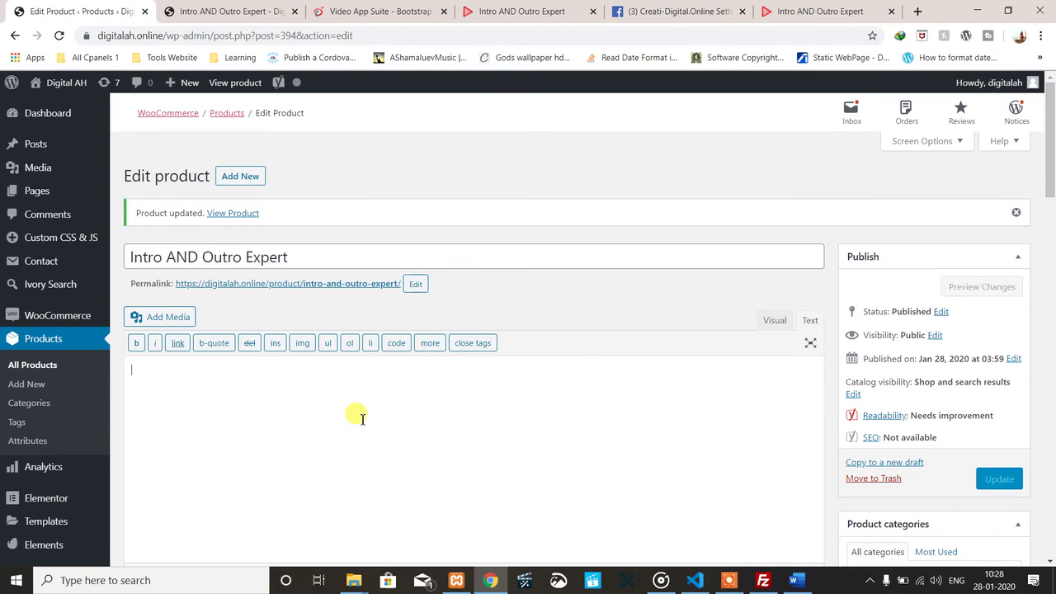
{"action": "type", "text": "See Details Of this Product"}
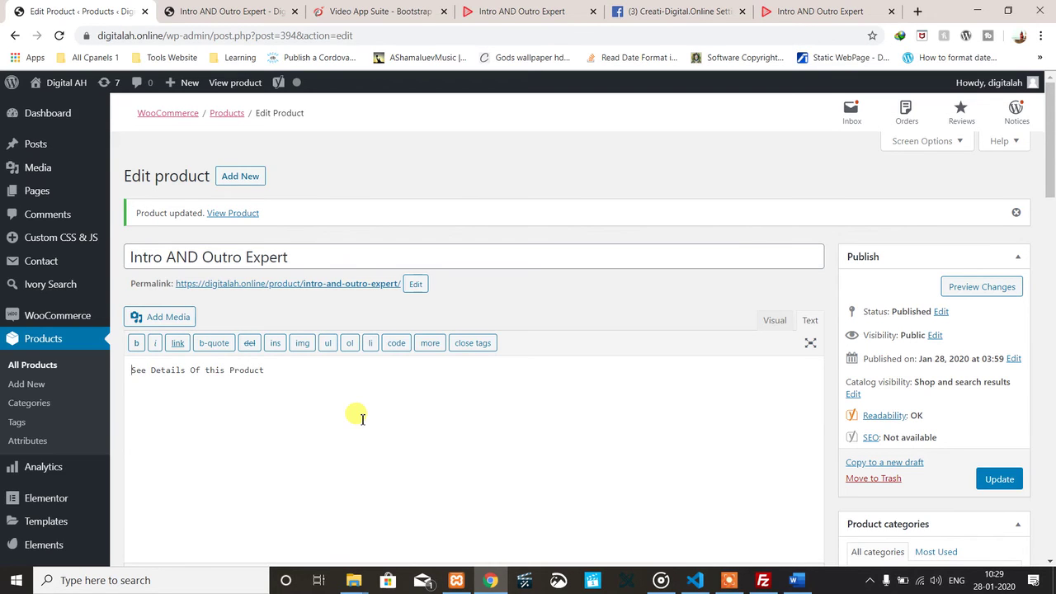
{"action": "type", "text": "Click H"}
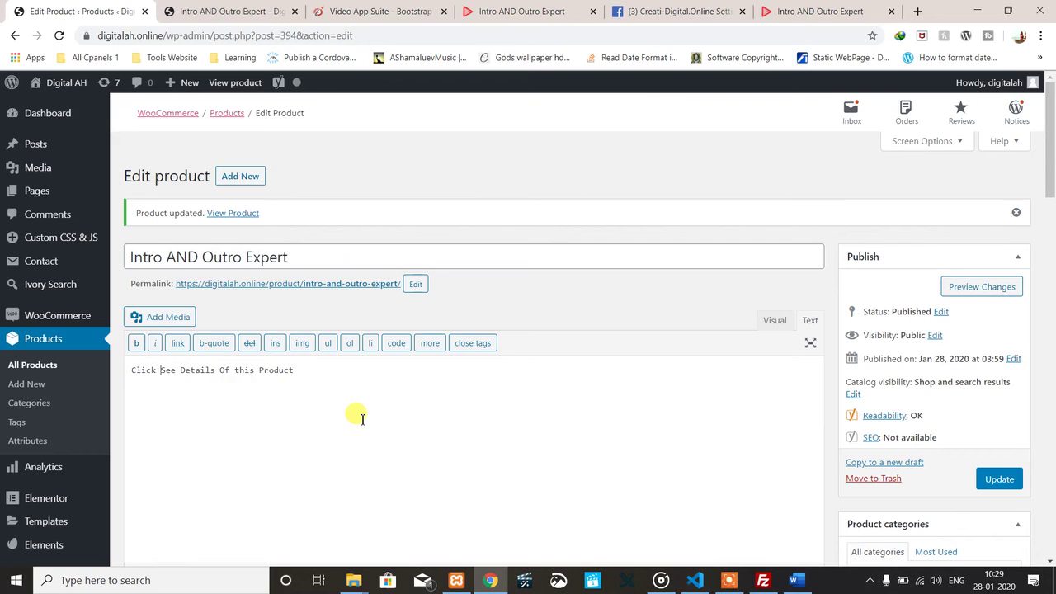
{"action": "type", "text": "ere "}
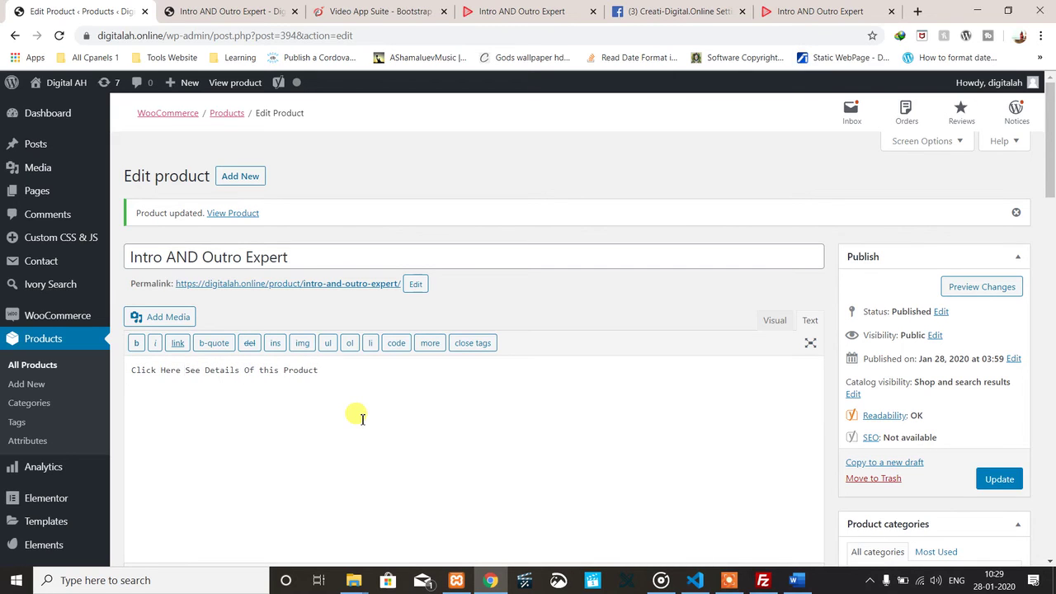
{"action": "type", "text": "To"}
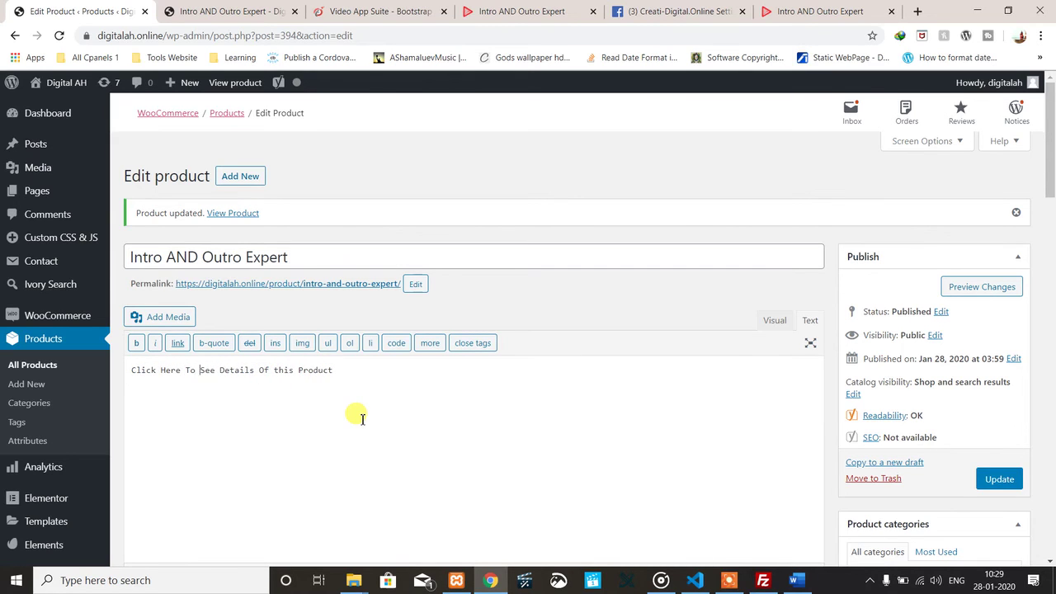
{"action": "triple_click", "coordinate": [279, 373]}
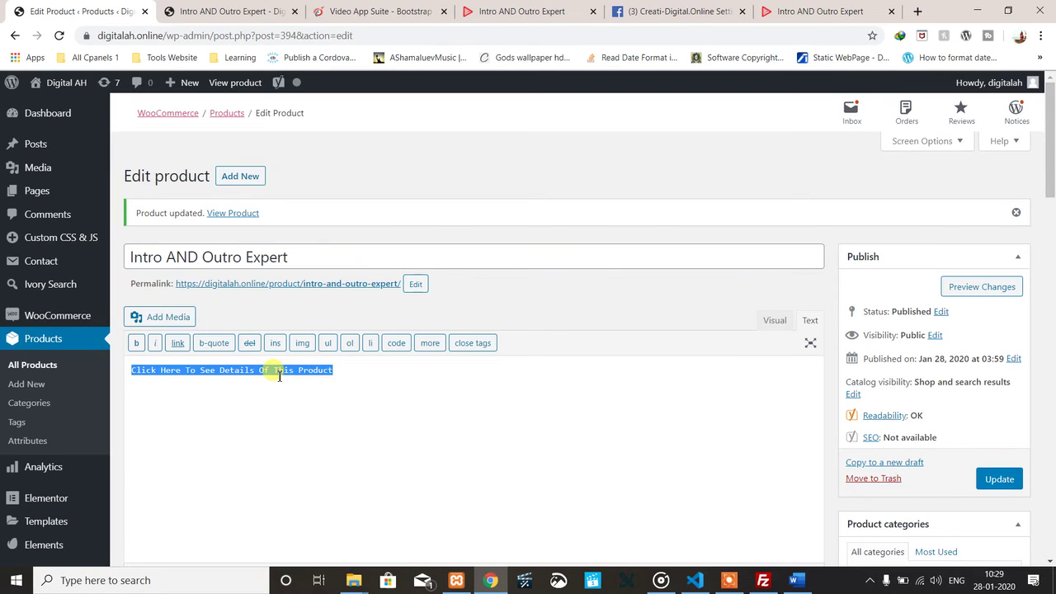
{"action": "left_click", "coordinate": [177, 344]}
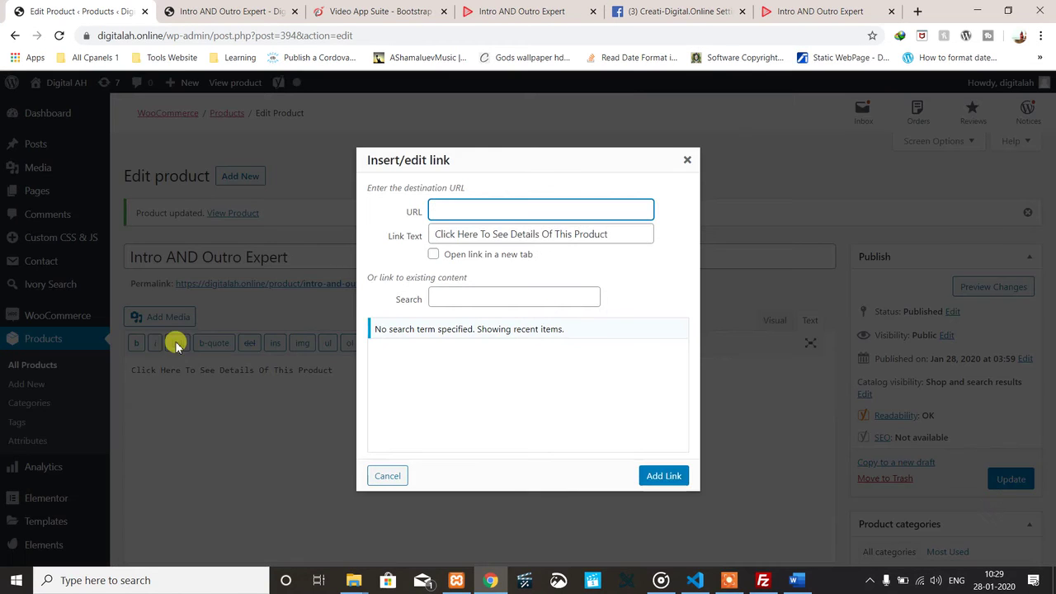
{"action": "type", "text": "https://digitalah.online/allproducts/intro-outro-expert/"}
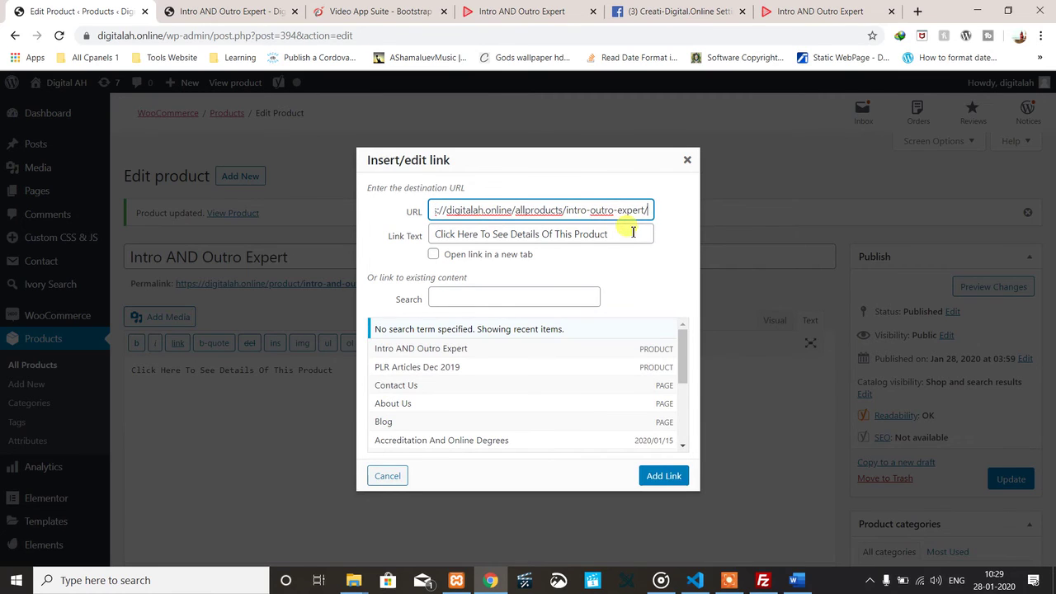
{"action": "left_click", "coordinate": [833, 11]}
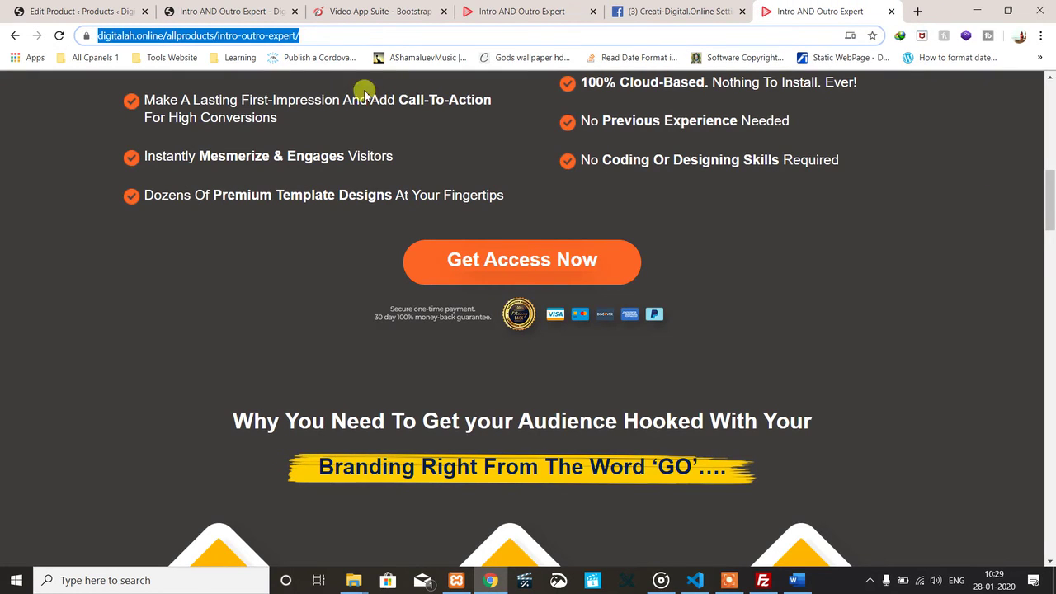
{"action": "left_click", "coordinate": [244, 10]}
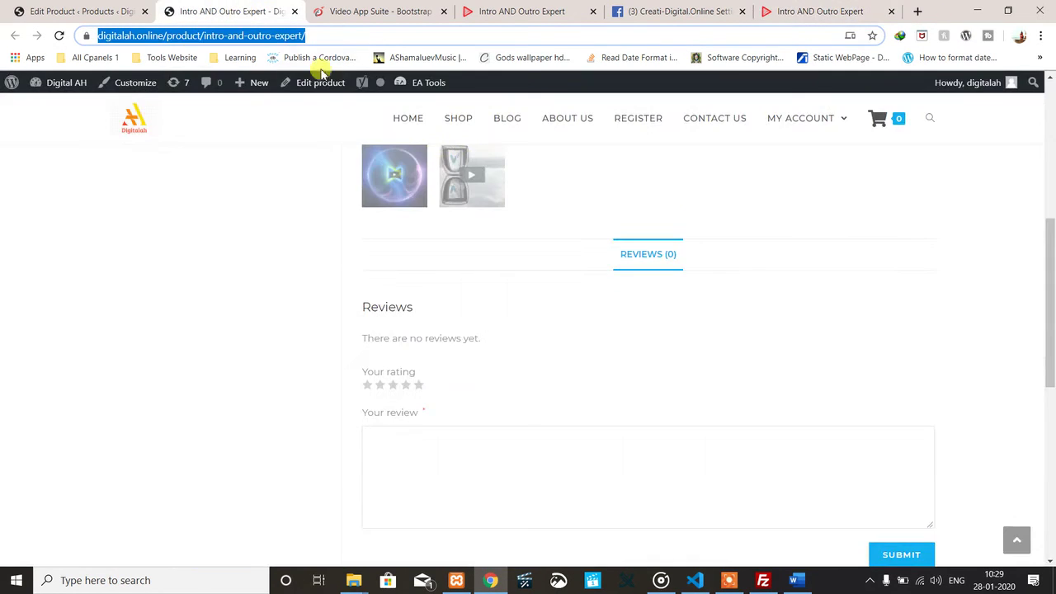
{"action": "left_click", "coordinate": [107, 11]}
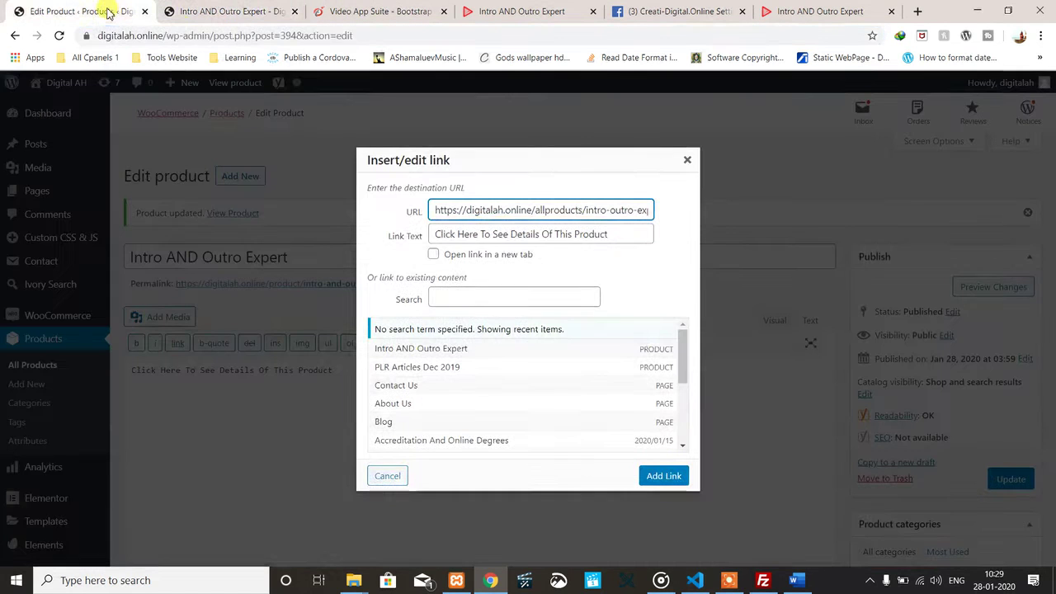
{"action": "left_click", "coordinate": [510, 257]}
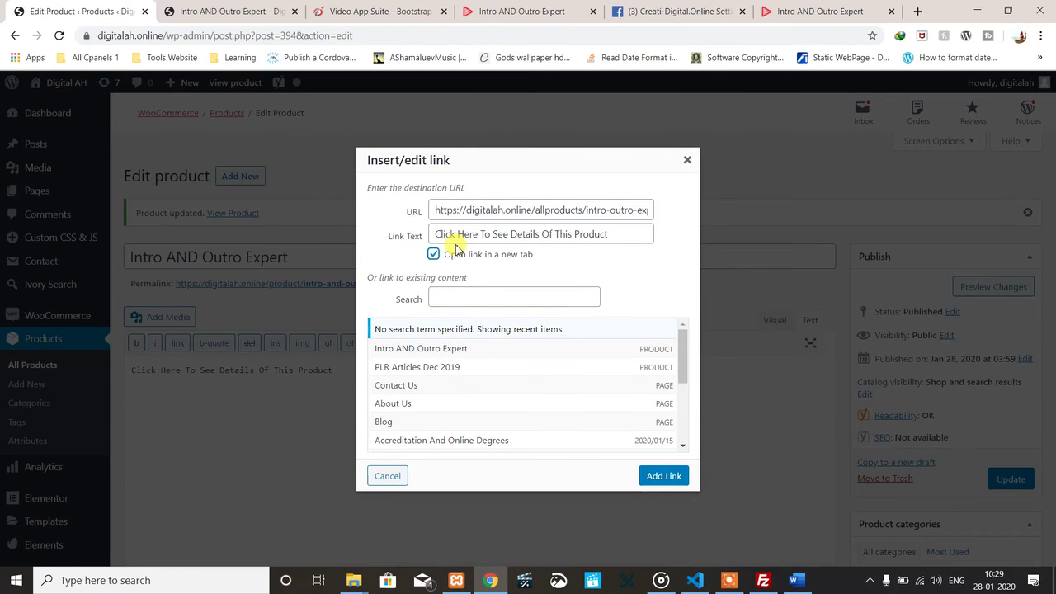
{"action": "left_click", "coordinate": [664, 476]}
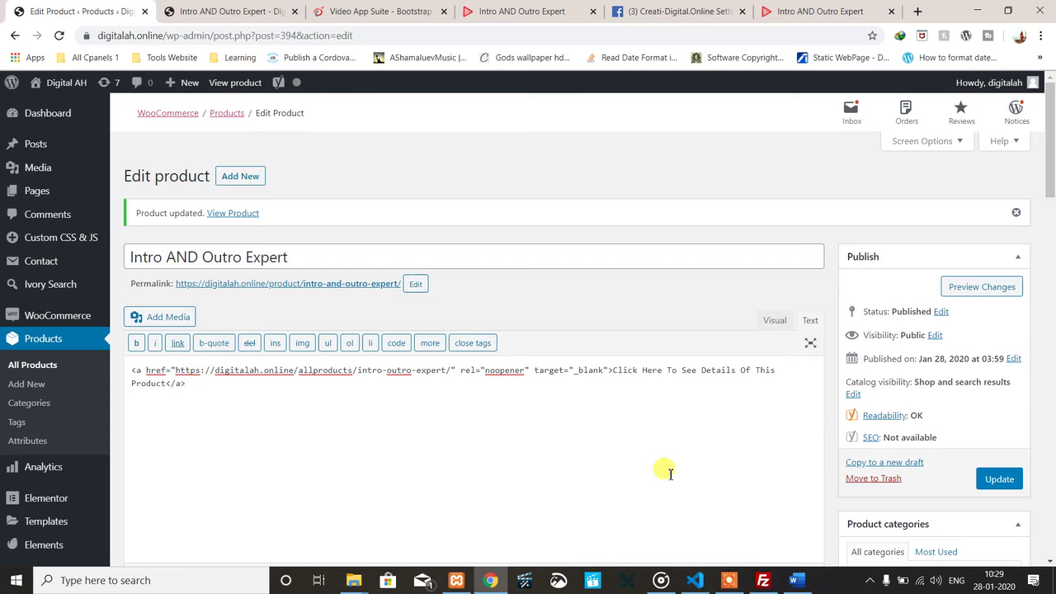
Format the linked description text as bold Heading 1 in the visual editor.
{"action": "scroll", "coordinate": [670, 474], "scroll_direction": "down", "scroll_amount": 5}
{"action": "scroll", "coordinate": [669, 474], "scroll_direction": "up", "scroll_amount": 4}
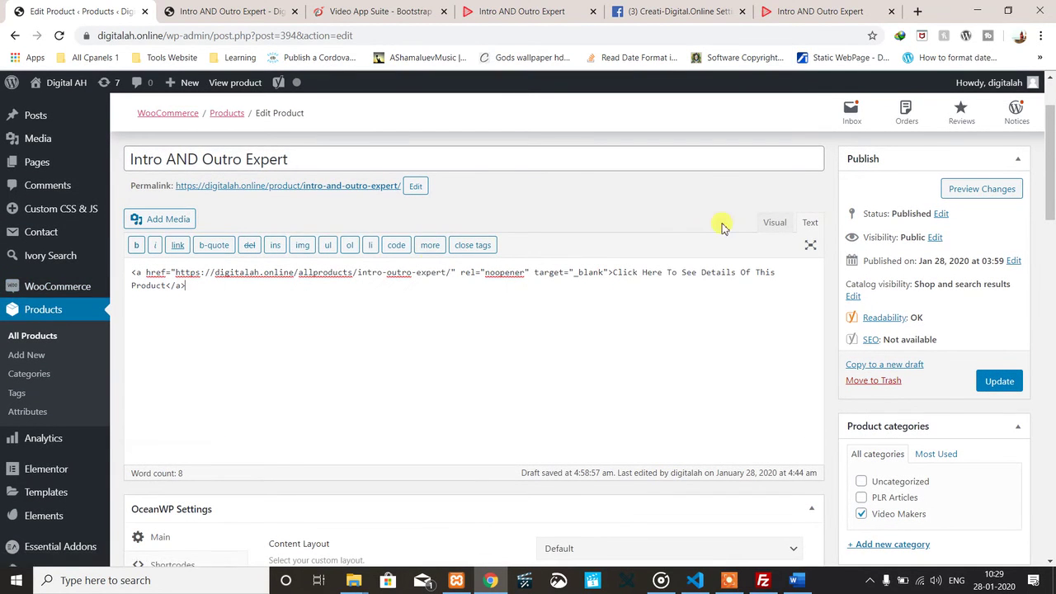
{"action": "left_click", "coordinate": [774, 224]}
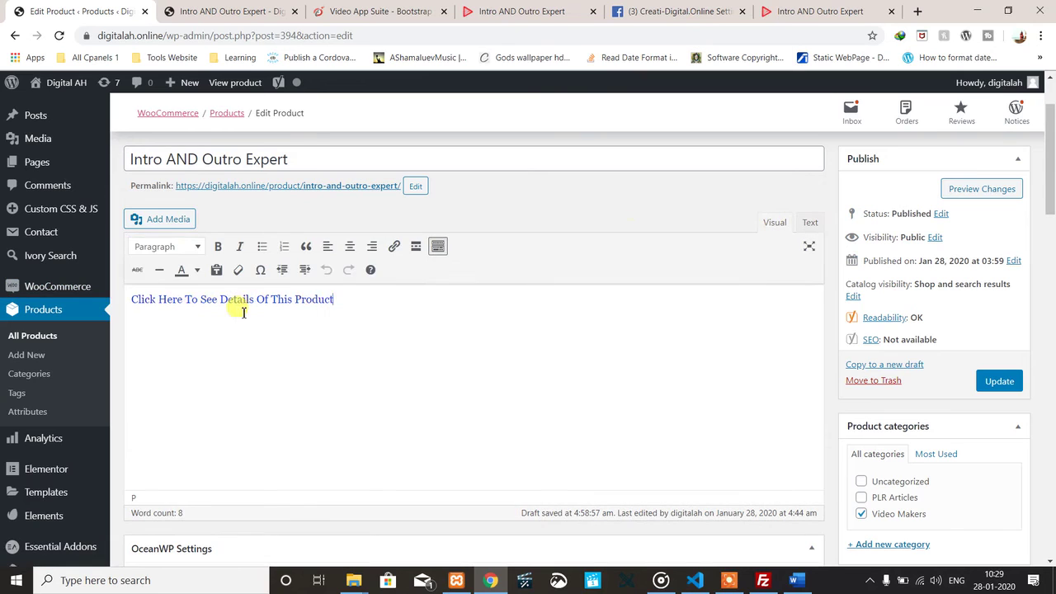
{"action": "left_click", "coordinate": [302, 328]}
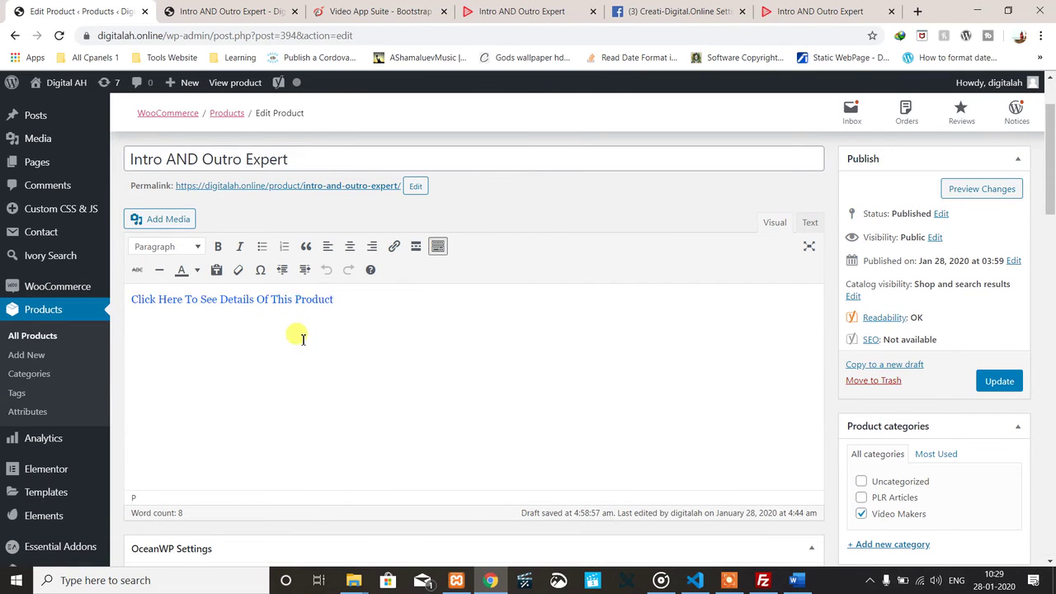
{"action": "key", "text": "ctrl+a"}
{"action": "left_click", "coordinate": [218, 247]}
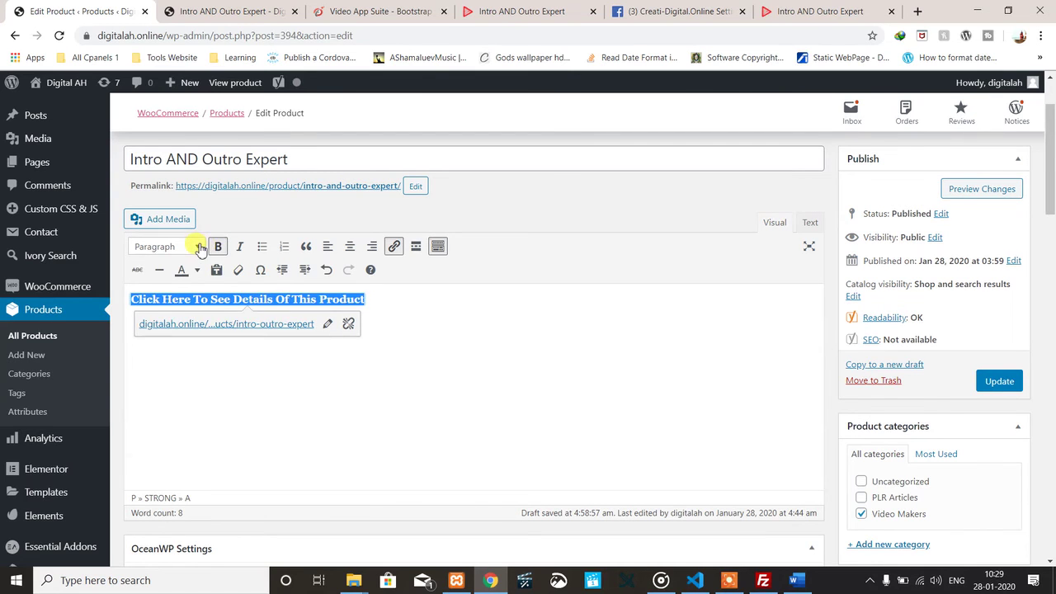
{"action": "left_click", "coordinate": [198, 247]}
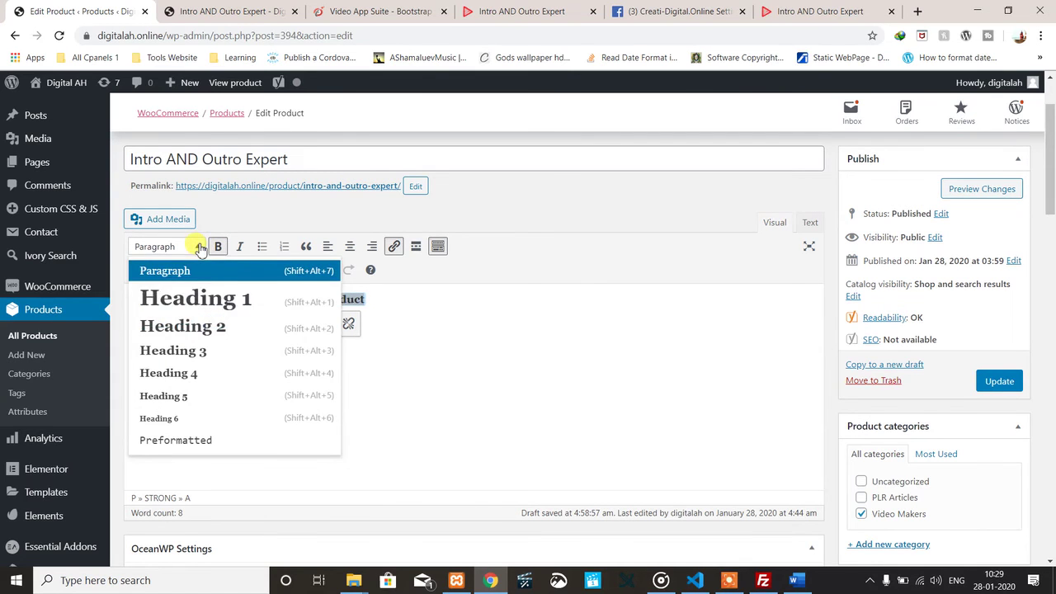
{"action": "left_click", "coordinate": [214, 302]}
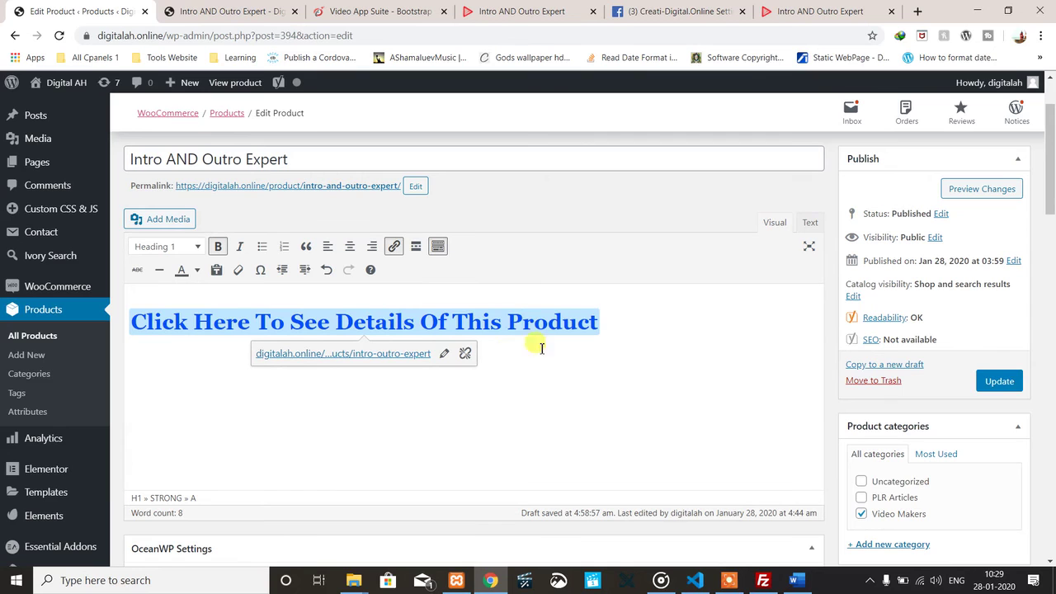
Update the Intro AND Outro Expert product to save its linked description.
{"action": "left_click", "coordinate": [1014, 385]}
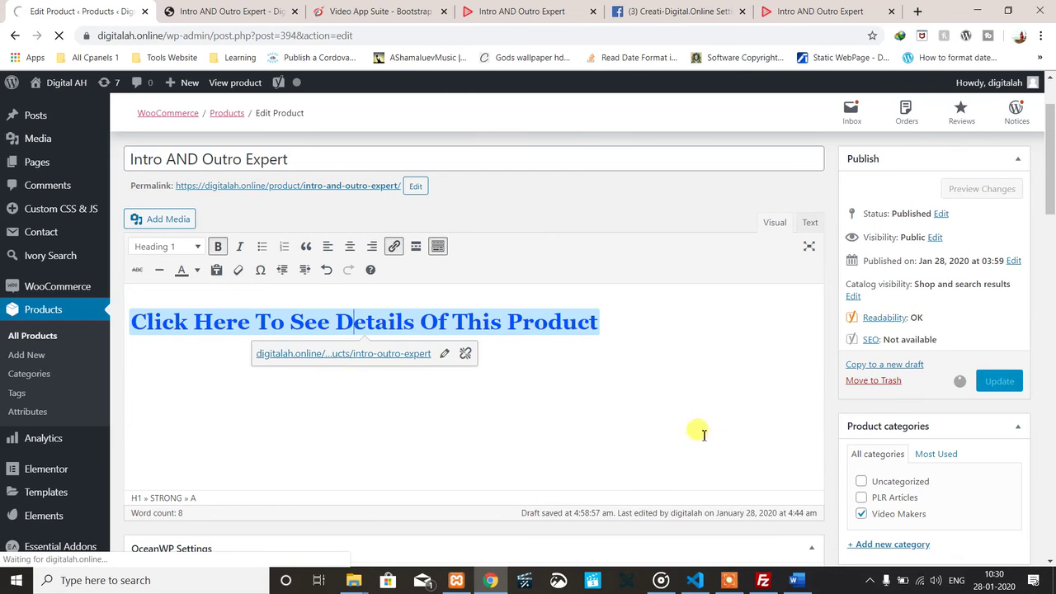
{"action": "scroll", "coordinate": [655, 360], "scroll_direction": "down", "scroll_amount": 3}
{"action": "scroll", "coordinate": [655, 360], "scroll_direction": "up", "scroll_amount": 3}
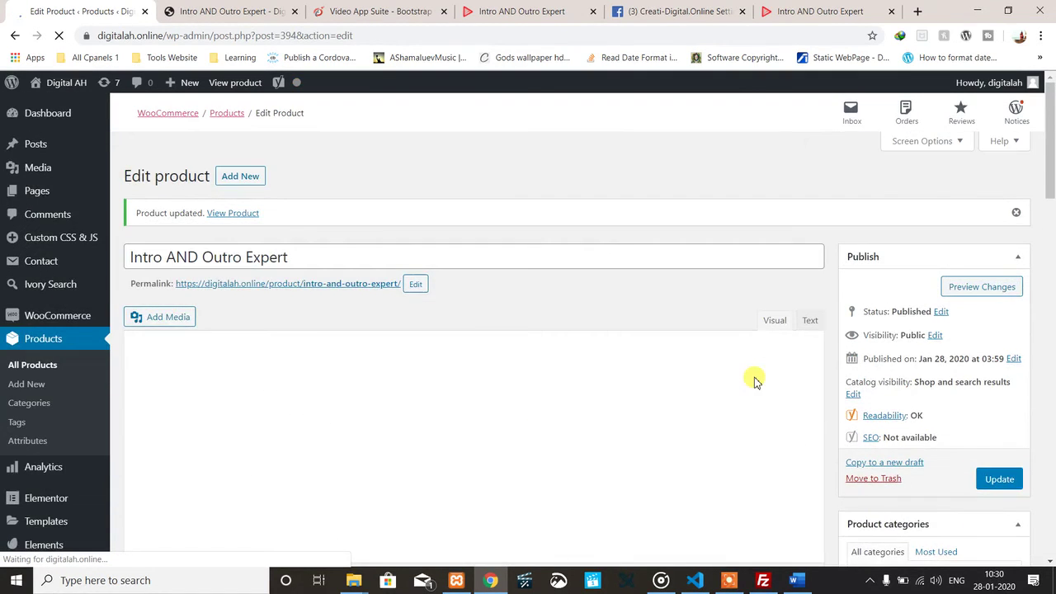
Reload the live Intro AND Outro Expert product page and follow the link in its description.
{"action": "left_click", "coordinate": [260, 15]}
{"action": "key", "text": "F5"}
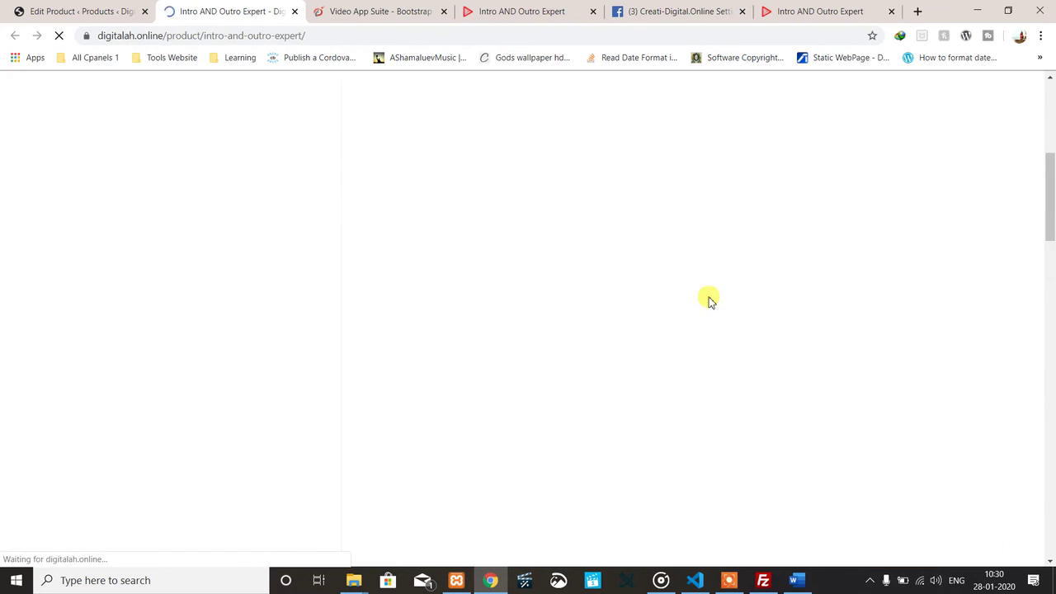
{"action": "scroll", "coordinate": [709, 302], "scroll_direction": "up", "scroll_amount": 4}
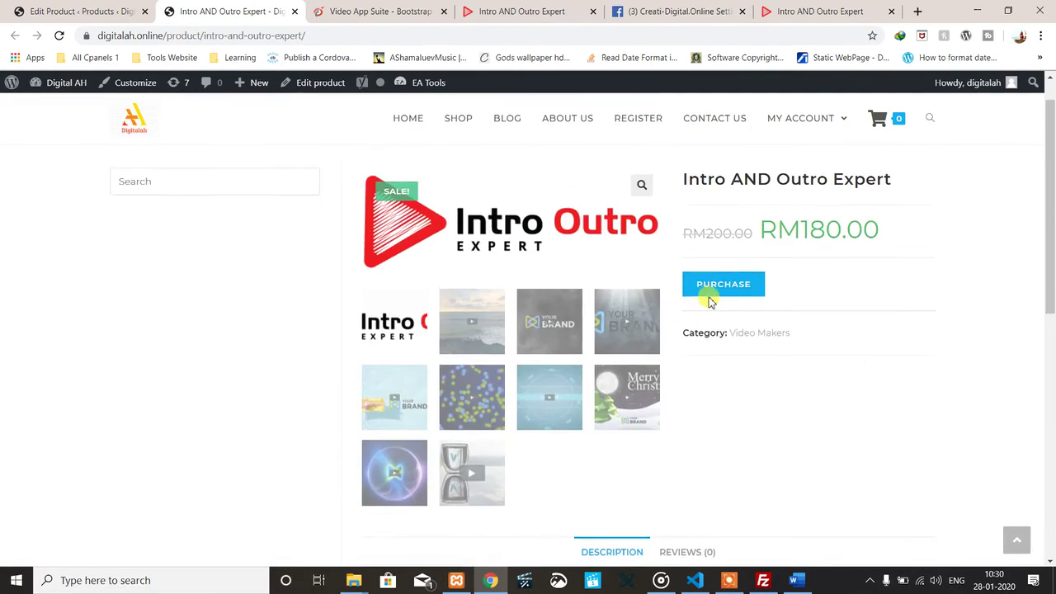
{"action": "scroll", "coordinate": [707, 299], "scroll_direction": "down", "scroll_amount": 1}
{"action": "scroll", "coordinate": [707, 299], "scroll_direction": "down", "scroll_amount": 4}
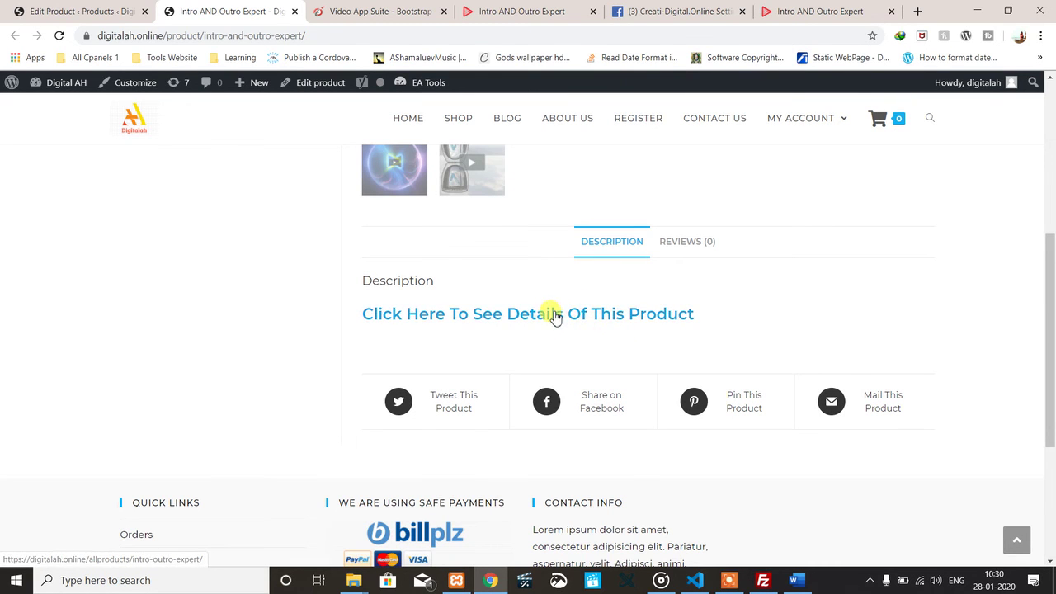
{"action": "left_click", "coordinate": [556, 316]}
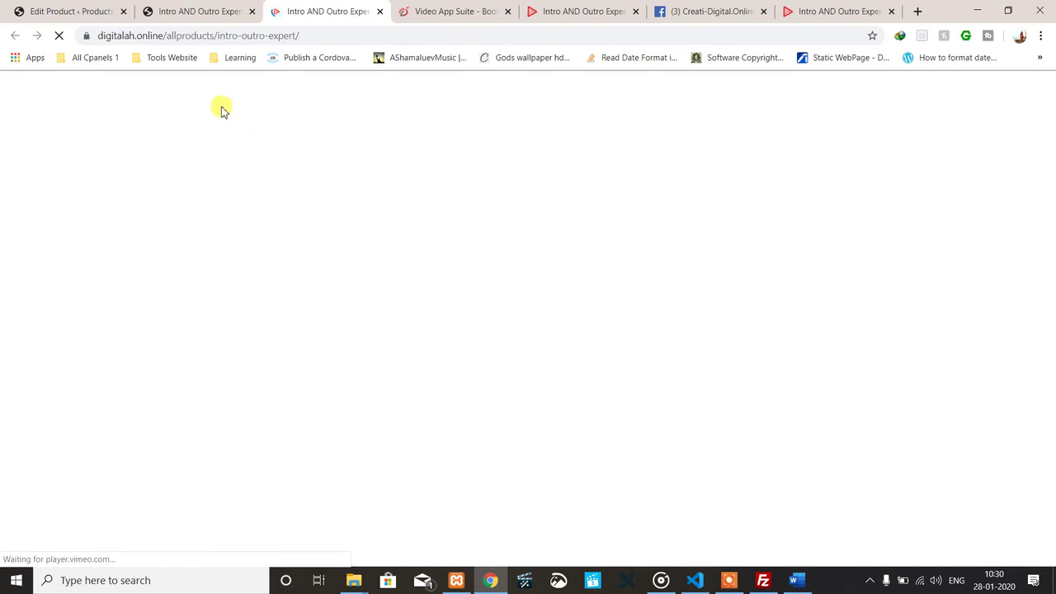
Look over the start of the opened sales page and play its main video.
{"action": "scroll", "coordinate": [650, 435], "scroll_direction": "down", "scroll_amount": 4}
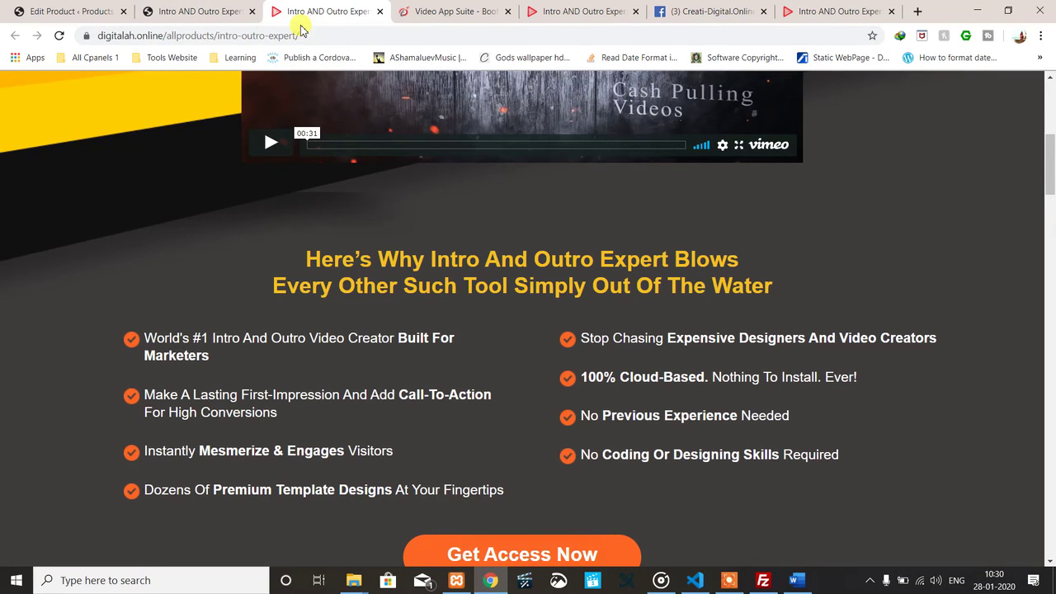
{"action": "scroll", "coordinate": [478, 334], "scroll_direction": "up", "scroll_amount": 5}
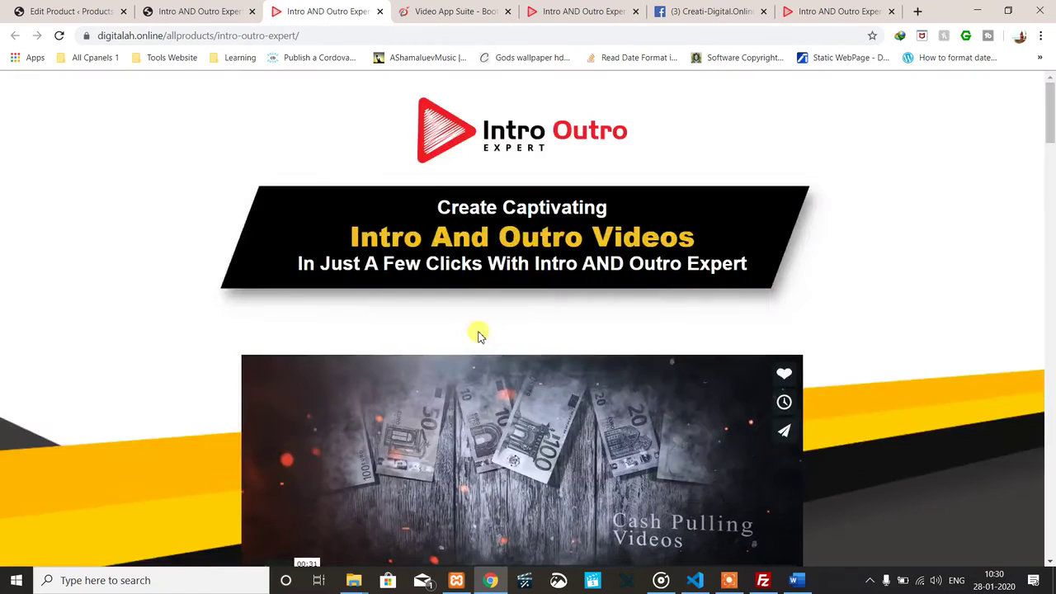
{"action": "scroll", "coordinate": [478, 334], "scroll_direction": "down", "scroll_amount": 2}
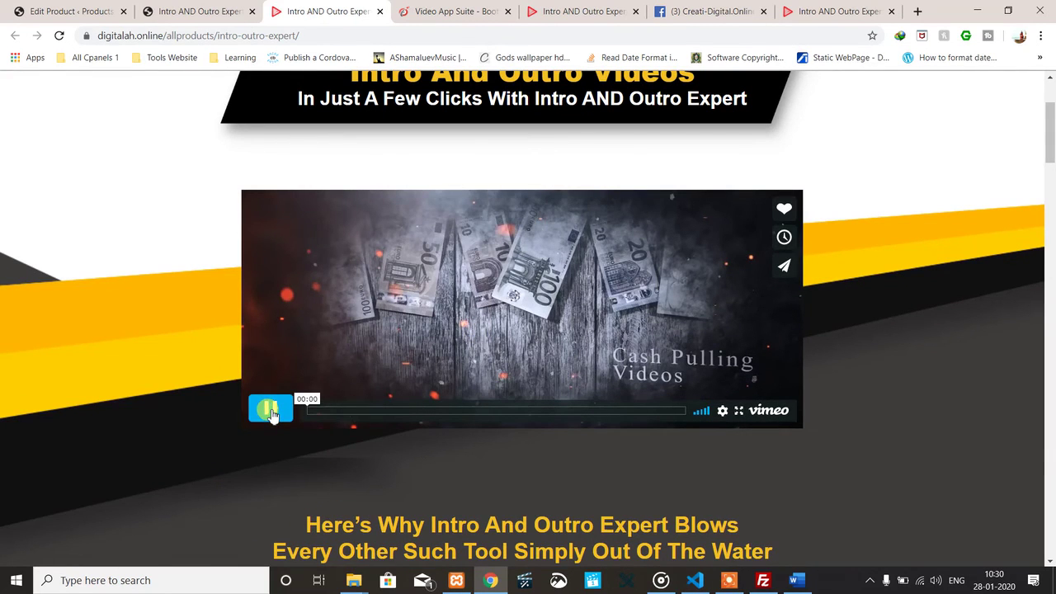
{"action": "left_click", "coordinate": [271, 410]}
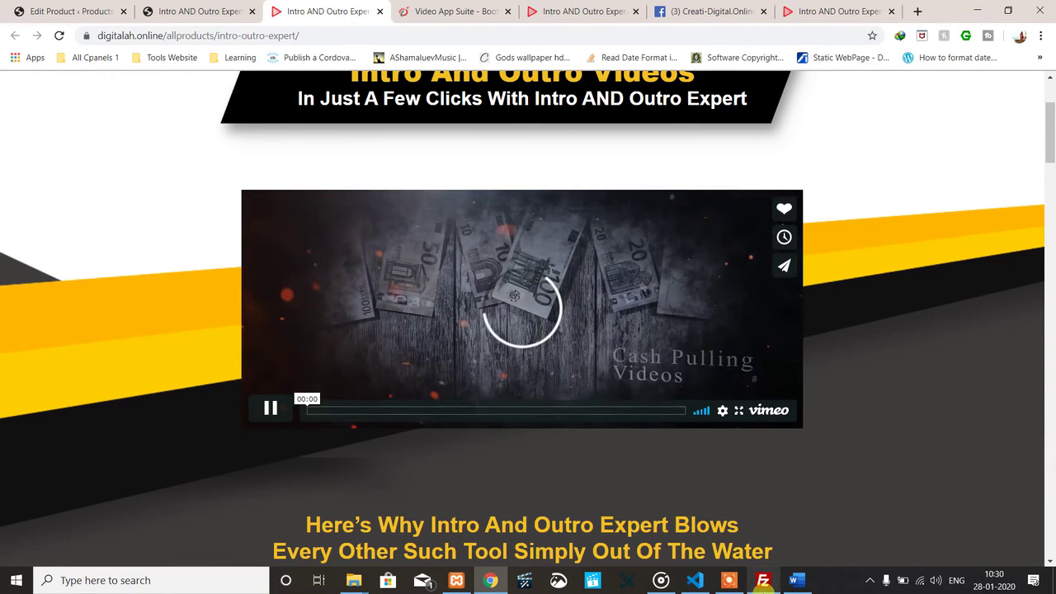
{"action": "mouse_move", "coordinate": [662, 580]}
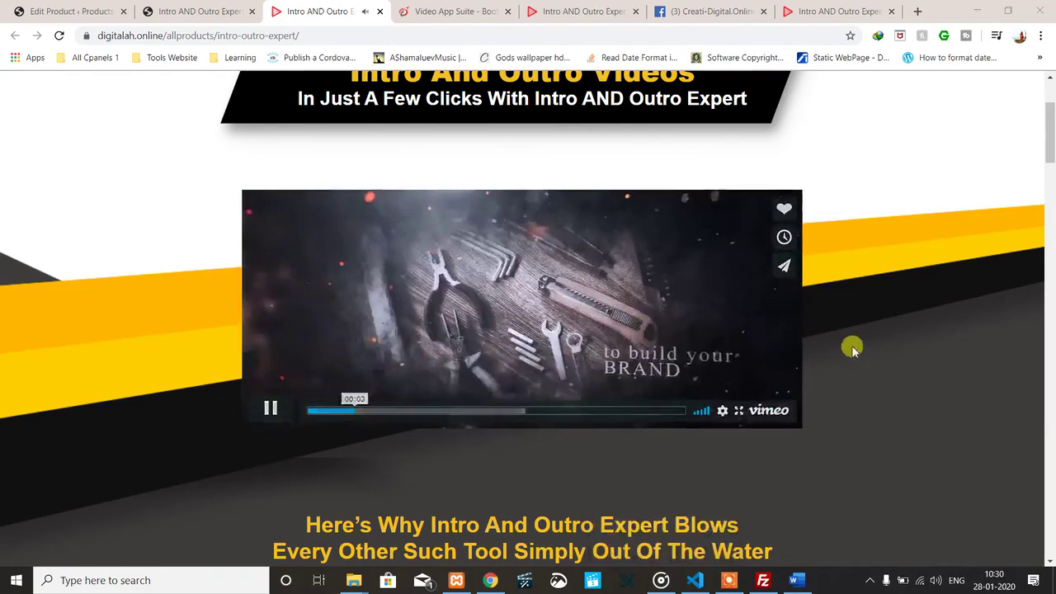
Look through the sales page down to the sample videos, play the blue loading-animation sample and close it.
{"action": "scroll", "coordinate": [862, 352], "scroll_direction": "up", "scroll_amount": 2}
{"action": "scroll", "coordinate": [862, 352], "scroll_direction": "down", "scroll_amount": 1}
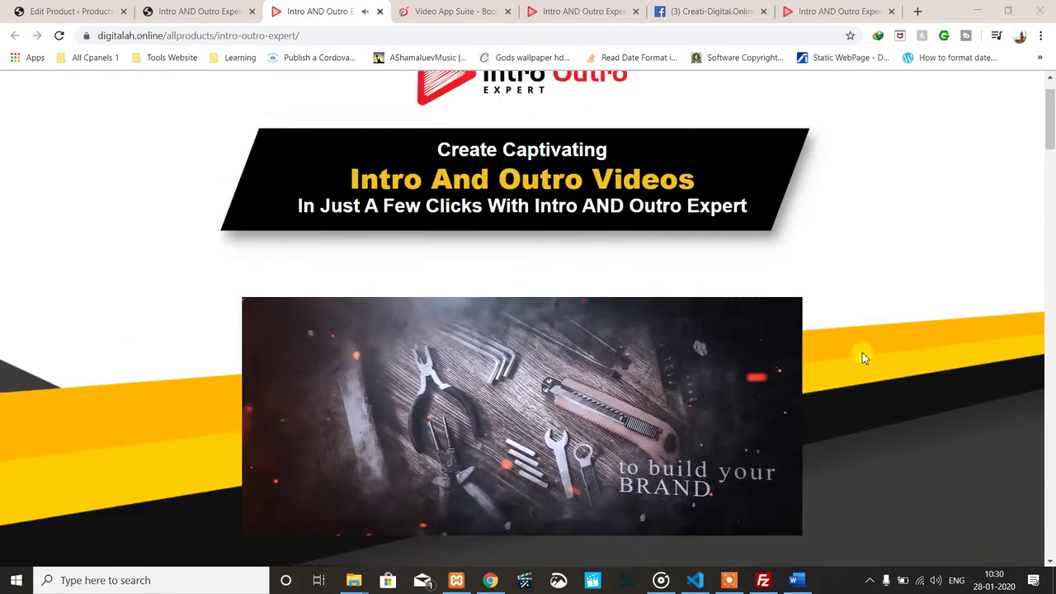
{"action": "scroll", "coordinate": [862, 352], "scroll_direction": "down", "scroll_amount": 1}
{"action": "scroll", "coordinate": [862, 353], "scroll_direction": "down", "scroll_amount": 1}
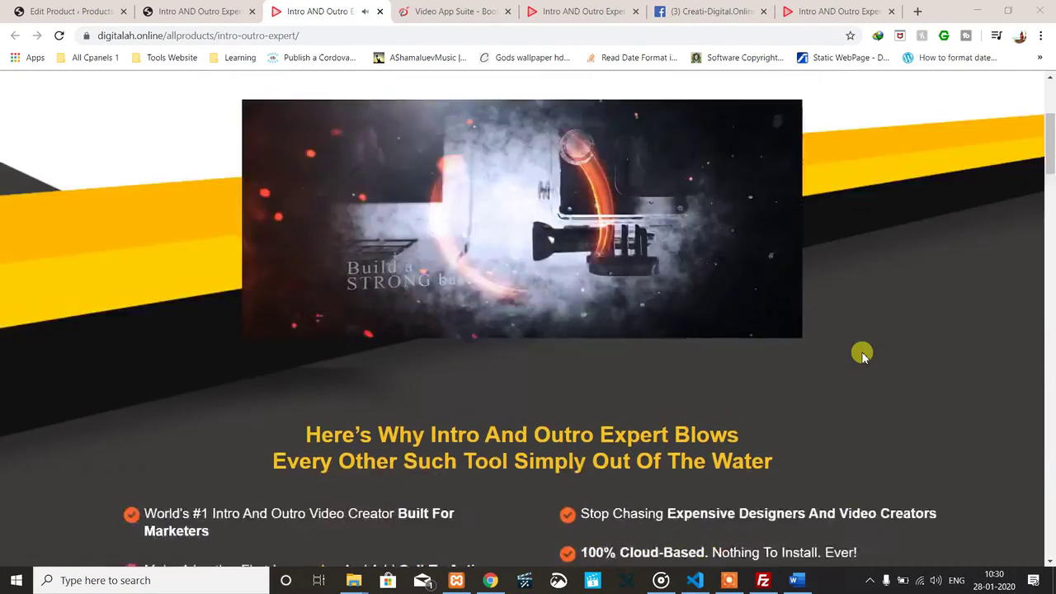
{"action": "scroll", "coordinate": [861, 355], "scroll_direction": "down", "scroll_amount": 8}
{"action": "scroll", "coordinate": [862, 354], "scroll_direction": "up", "scroll_amount": 2}
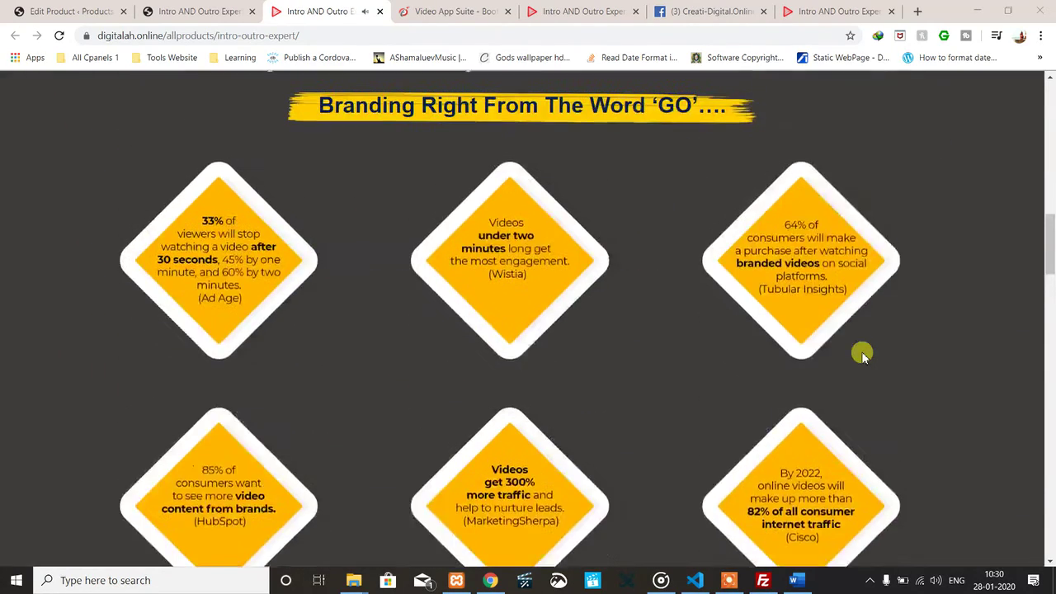
{"action": "scroll", "coordinate": [862, 354], "scroll_direction": "up", "scroll_amount": 1}
{"action": "scroll", "coordinate": [685, 417], "scroll_direction": "down", "scroll_amount": 7}
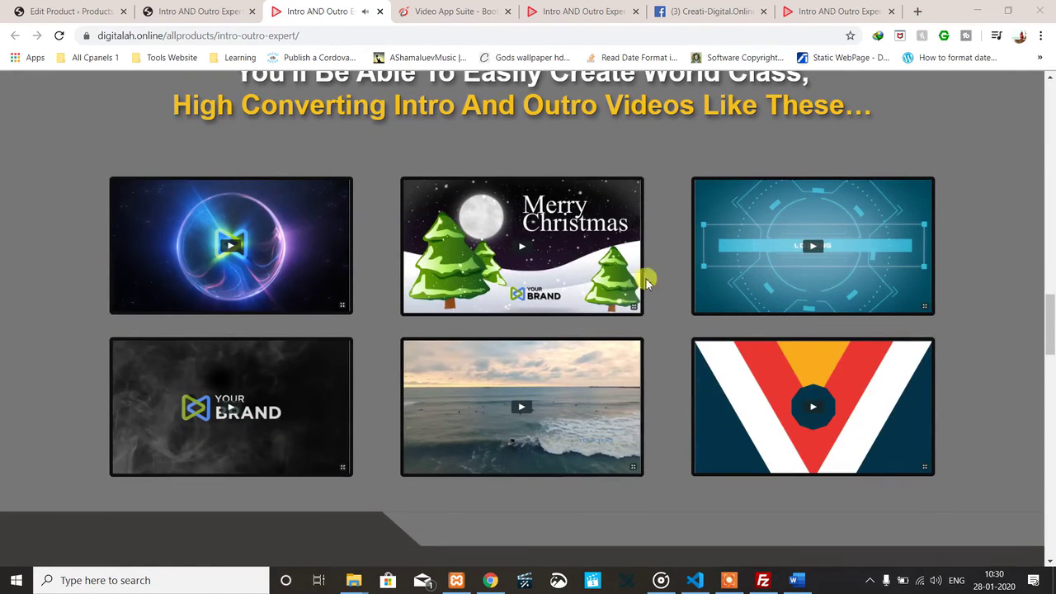
{"action": "left_click", "coordinate": [808, 247]}
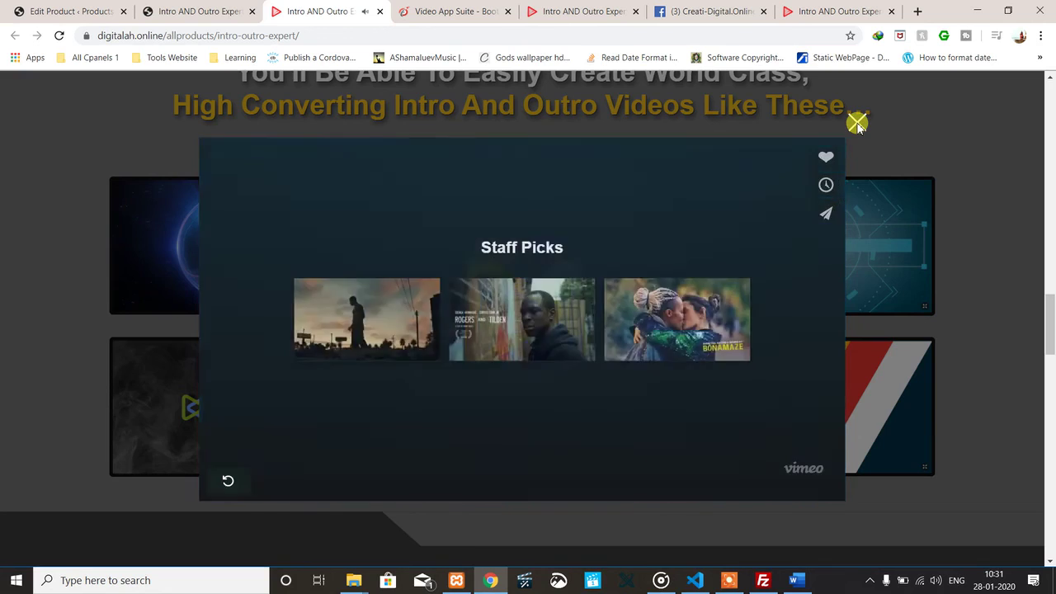
{"action": "left_click", "coordinate": [856, 121]}
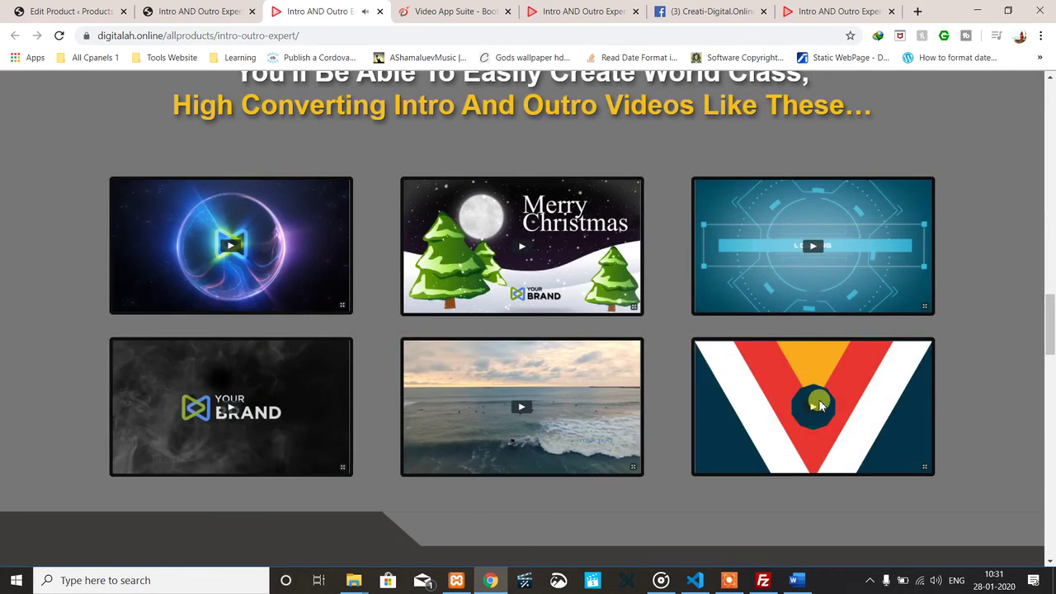
Review the rest of the sales page past the 30-day guarantee and follow its call-to-action link to the product page.
{"action": "scroll", "coordinate": [819, 404], "scroll_direction": "down", "scroll_amount": 15}
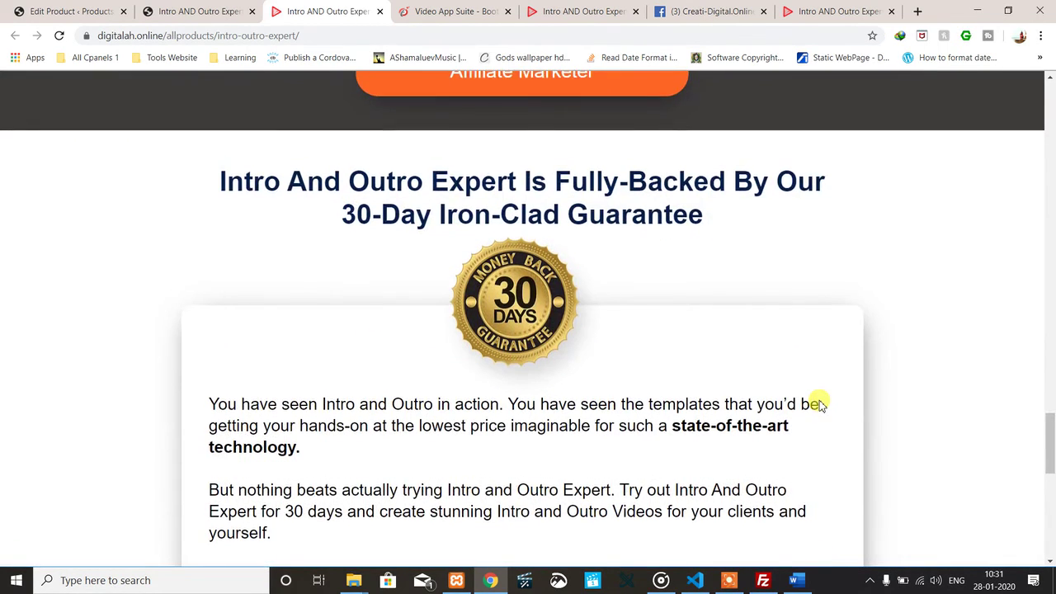
{"action": "scroll", "coordinate": [819, 405], "scroll_direction": "up", "scroll_amount": 4}
{"action": "scroll", "coordinate": [819, 404], "scroll_direction": "up", "scroll_amount": 15}
{"action": "scroll", "coordinate": [819, 404], "scroll_direction": "down", "scroll_amount": 4}
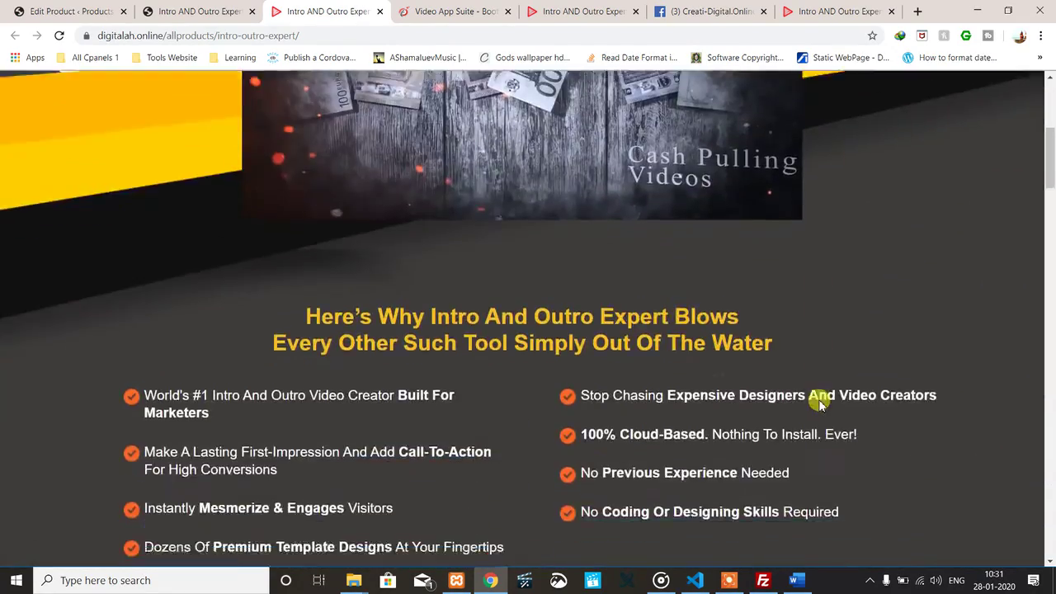
{"action": "scroll", "coordinate": [819, 405], "scroll_direction": "down", "scroll_amount": 12}
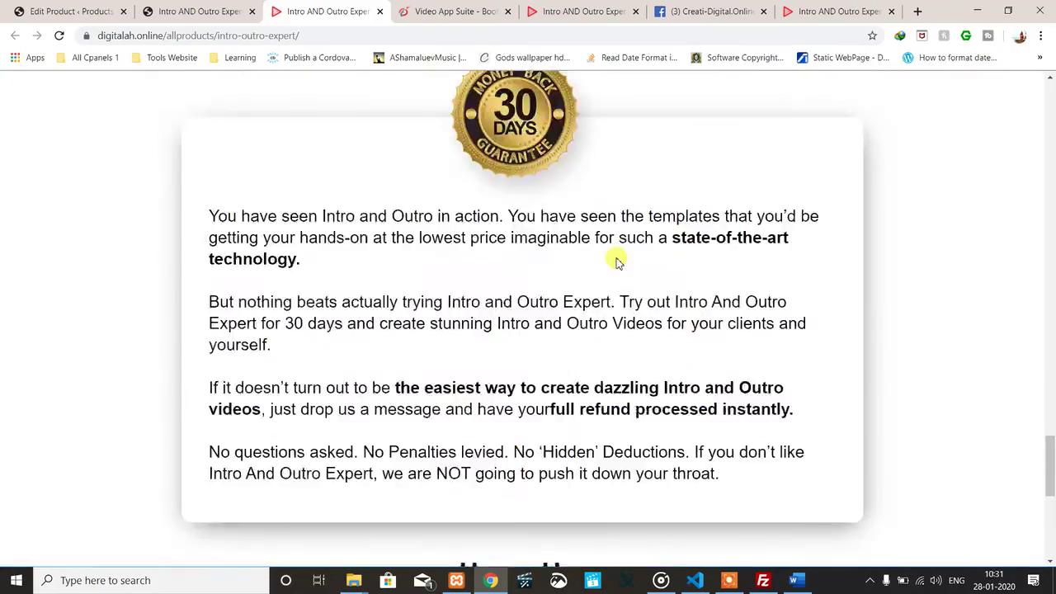
{"action": "scroll", "coordinate": [618, 261], "scroll_direction": "down", "scroll_amount": 5}
{"action": "scroll", "coordinate": [617, 259], "scroll_direction": "up", "scroll_amount": 1}
{"action": "left_click", "coordinate": [558, 422]}
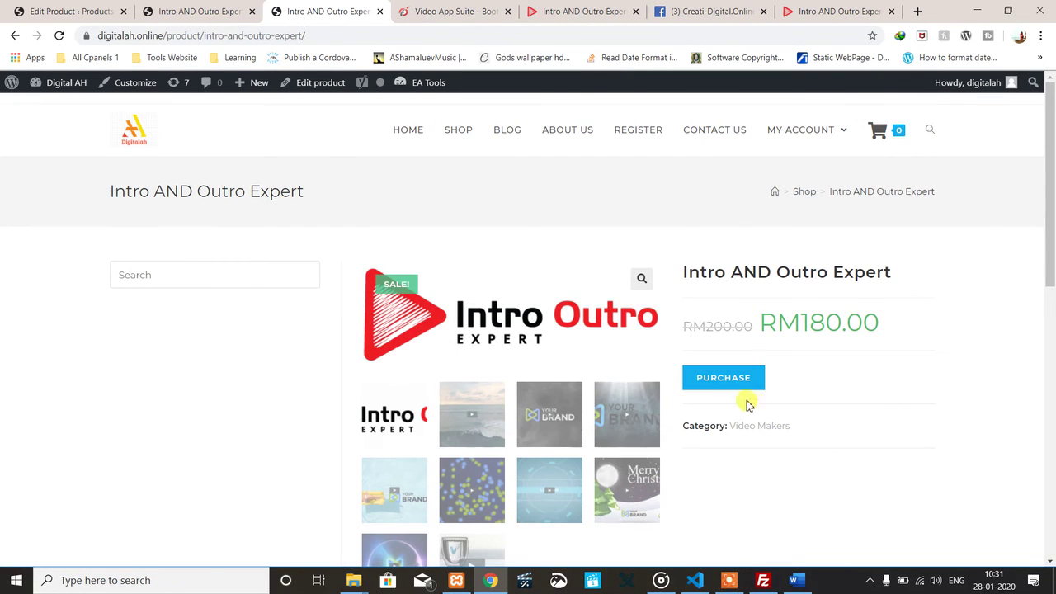
Look over the live product page's description link, gallery, price and purchase area.
{"action": "scroll", "coordinate": [778, 500], "scroll_direction": "down", "scroll_amount": 5}
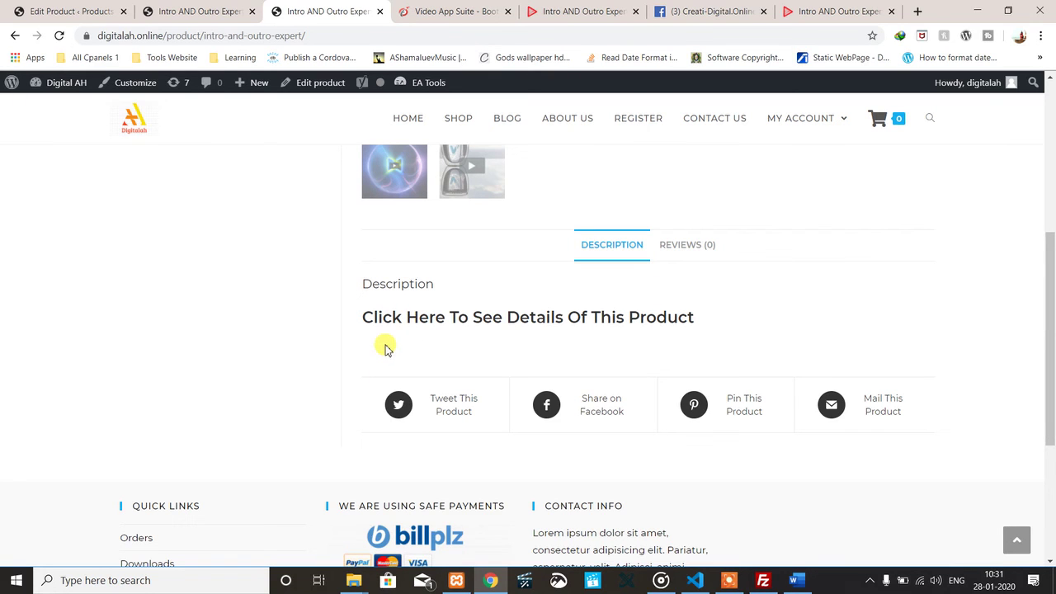
{"action": "scroll", "coordinate": [704, 313], "scroll_direction": "up", "scroll_amount": 3}
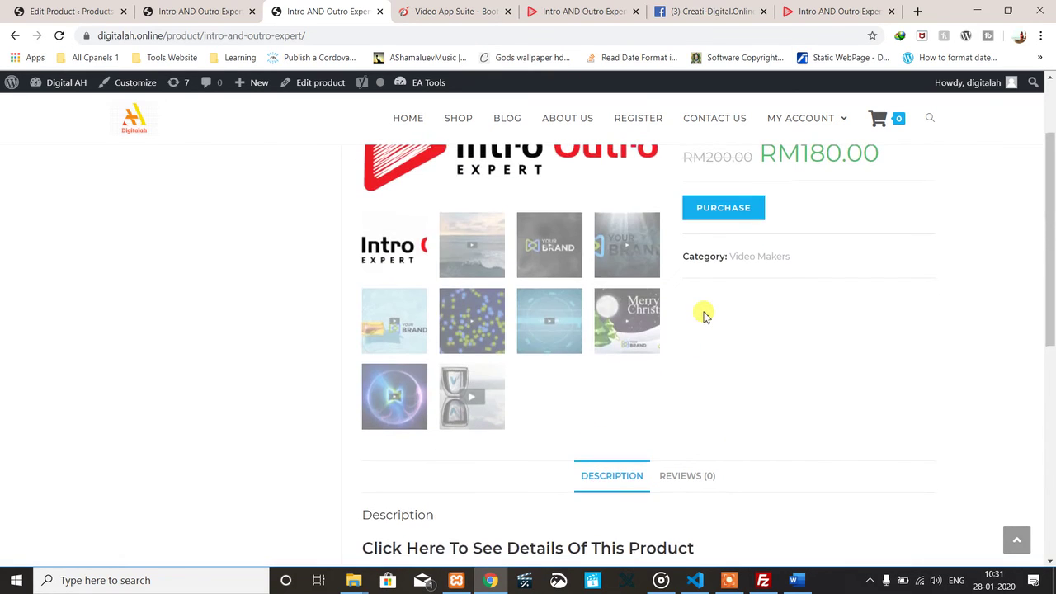
{"action": "scroll", "coordinate": [703, 313], "scroll_direction": "up", "scroll_amount": 2}
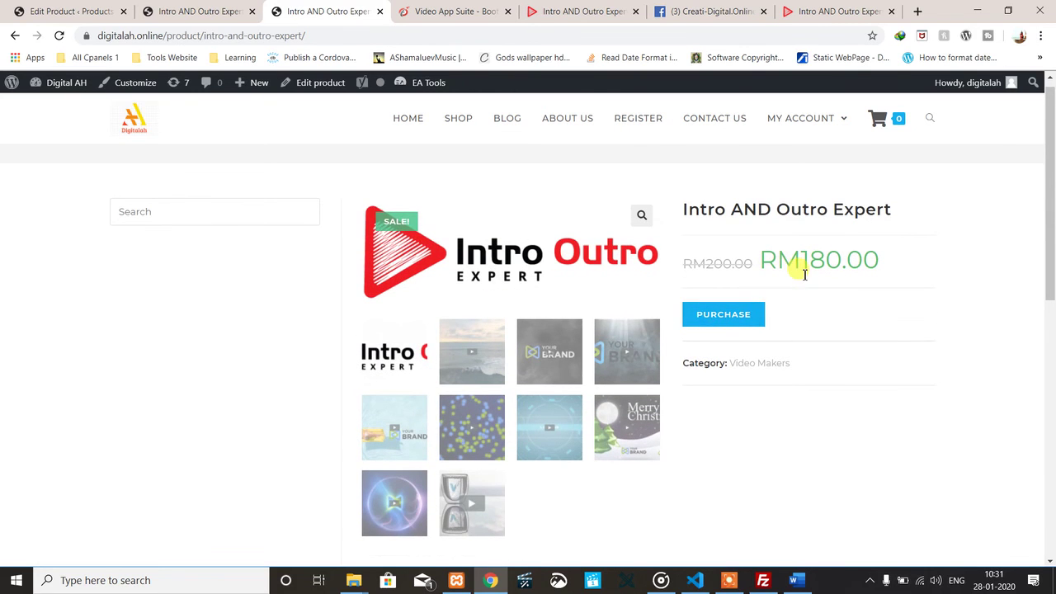
Copy the local sales page's "Here's Why Intro And Outro Expert Blows Every Other Such Tool" heading and bullets into the product short description.
{"action": "left_click", "coordinate": [182, 11]}
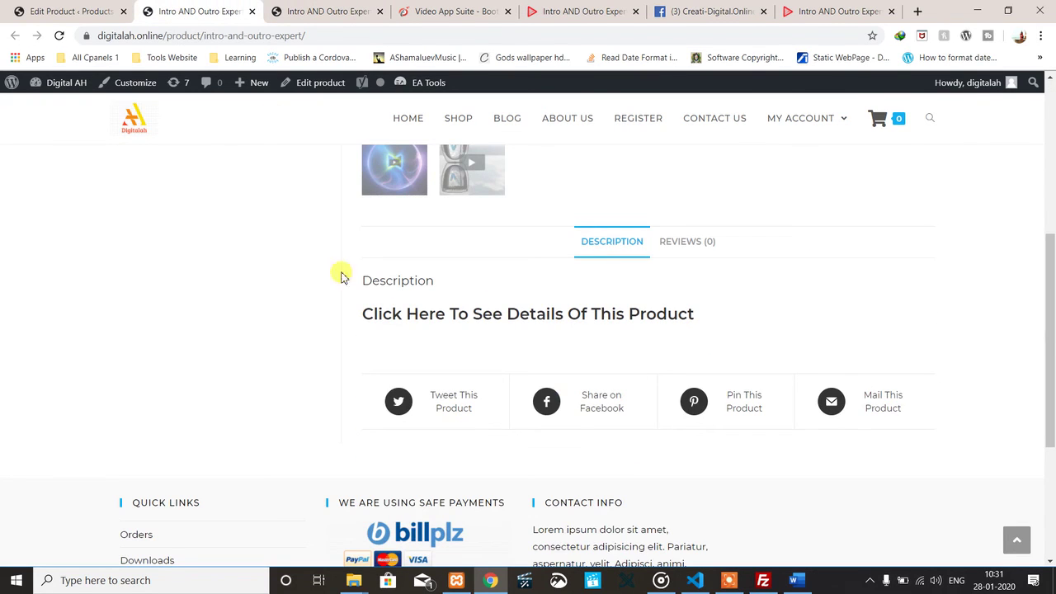
{"action": "left_click", "coordinate": [66, 10]}
{"action": "scroll", "coordinate": [495, 417], "scroll_direction": "down", "scroll_amount": 10}
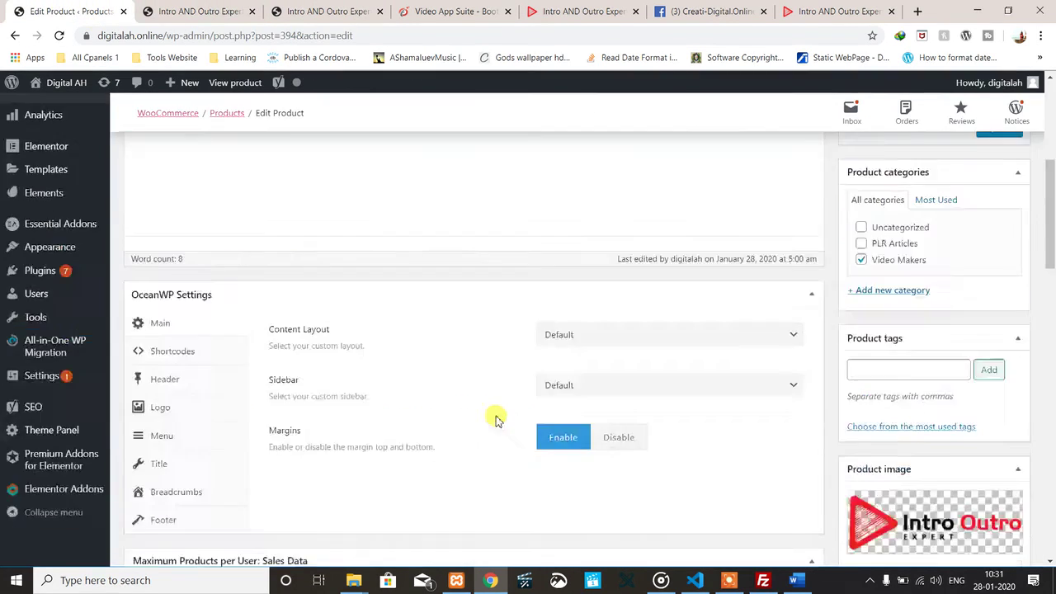
{"action": "scroll", "coordinate": [497, 421], "scroll_direction": "down", "scroll_amount": 8}
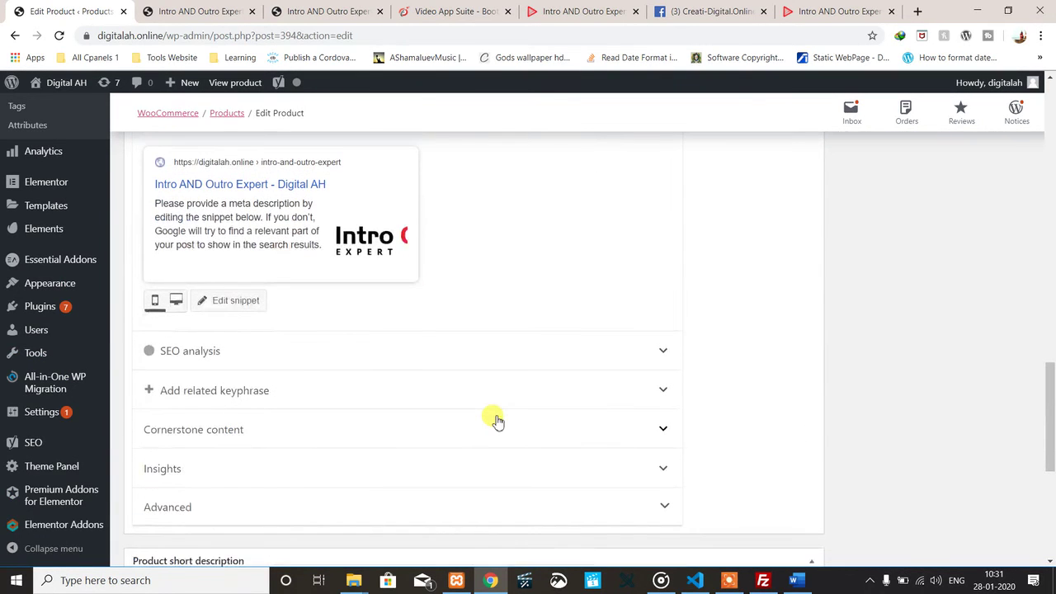
{"action": "scroll", "coordinate": [498, 420], "scroll_direction": "down", "scroll_amount": 4}
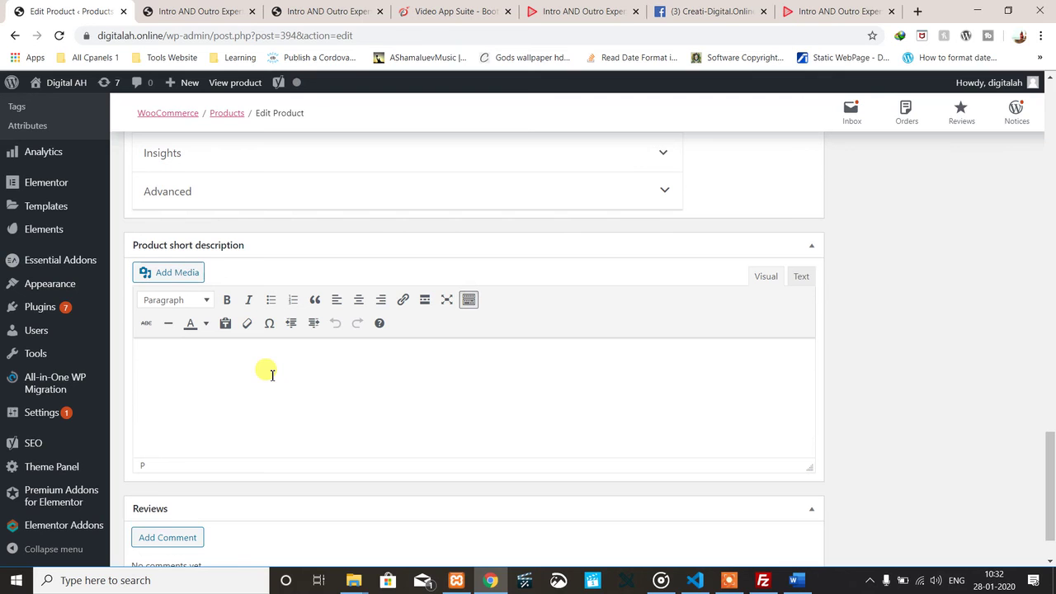
{"action": "left_click", "coordinate": [573, 10]}
{"action": "scroll", "coordinate": [731, 266], "scroll_direction": "down", "scroll_amount": 5}
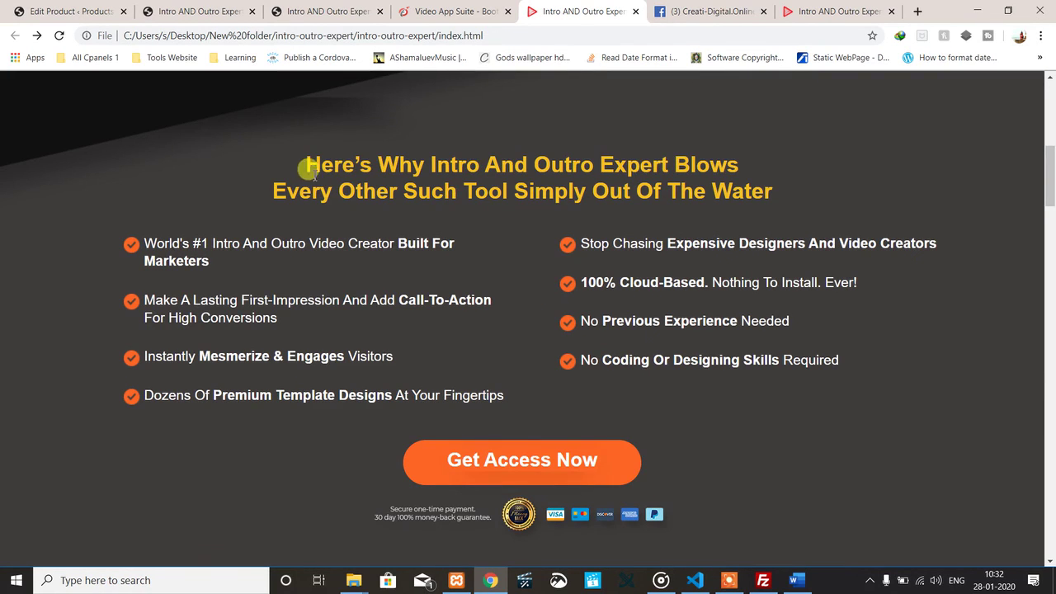
{"action": "left_click_drag", "start_coordinate": [304, 163], "coordinate": [886, 398]}
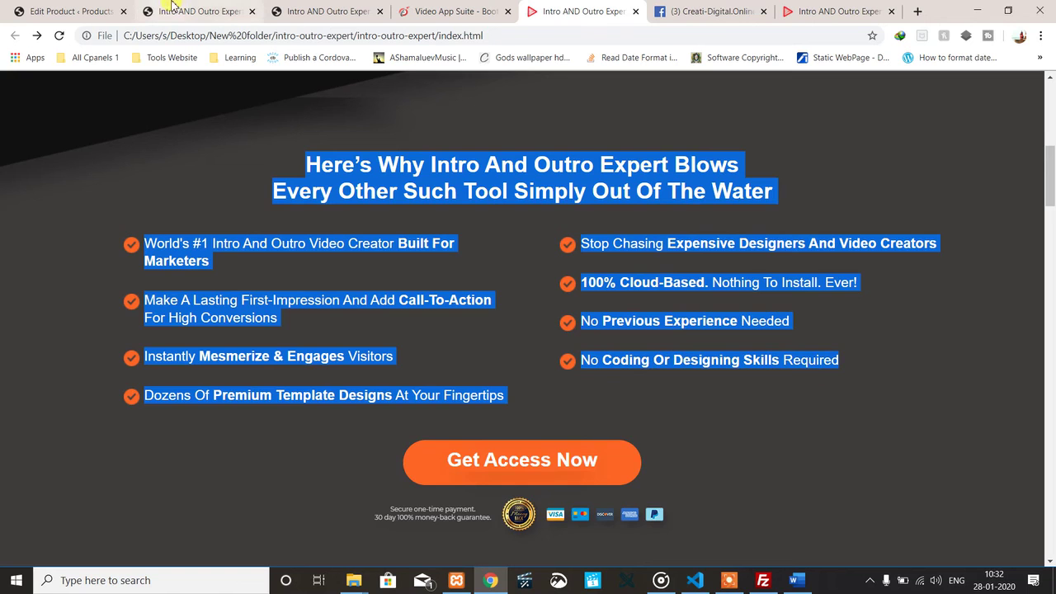
{"action": "left_click", "coordinate": [195, 12]}
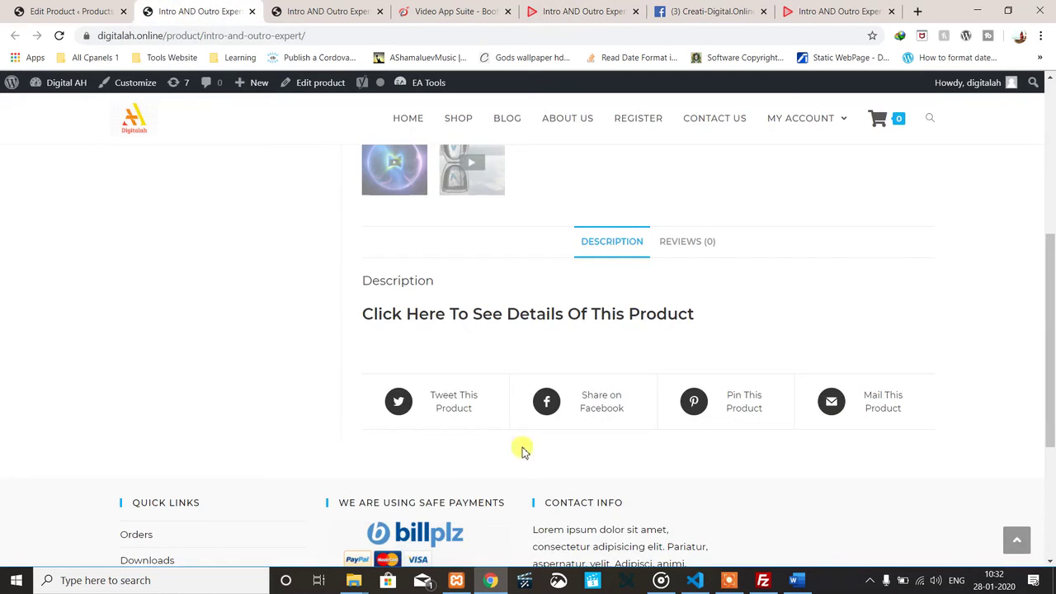
{"action": "left_click", "coordinate": [66, 12]}
{"action": "key", "text": "ctrl+v"}
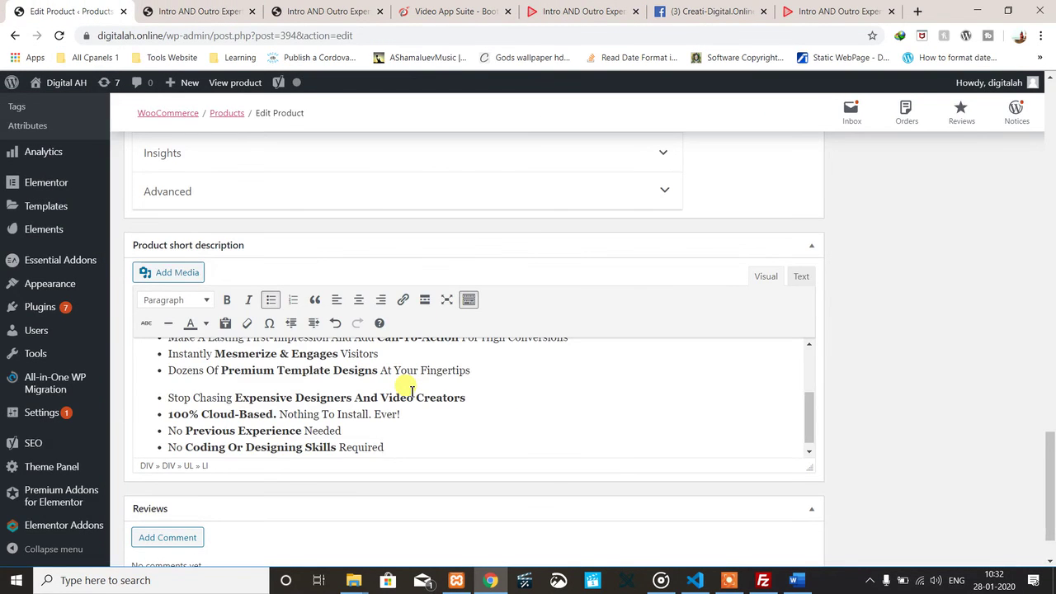
Add a final bullet "Click Here To See More Details & Demos" to the product short description.
{"action": "scroll", "coordinate": [465, 444], "scroll_direction": "down", "scroll_amount": 1}
{"action": "scroll", "coordinate": [464, 444], "scroll_direction": "up", "scroll_amount": 5}
{"action": "scroll", "coordinate": [466, 447], "scroll_direction": "down", "scroll_amount": 5}
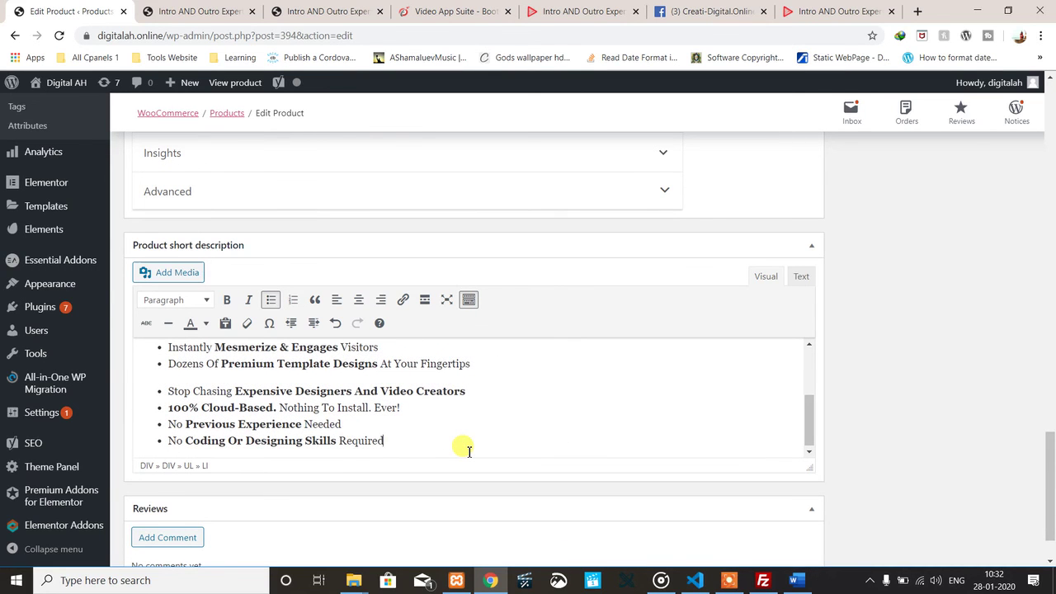
{"action": "key", "text": "Return"}
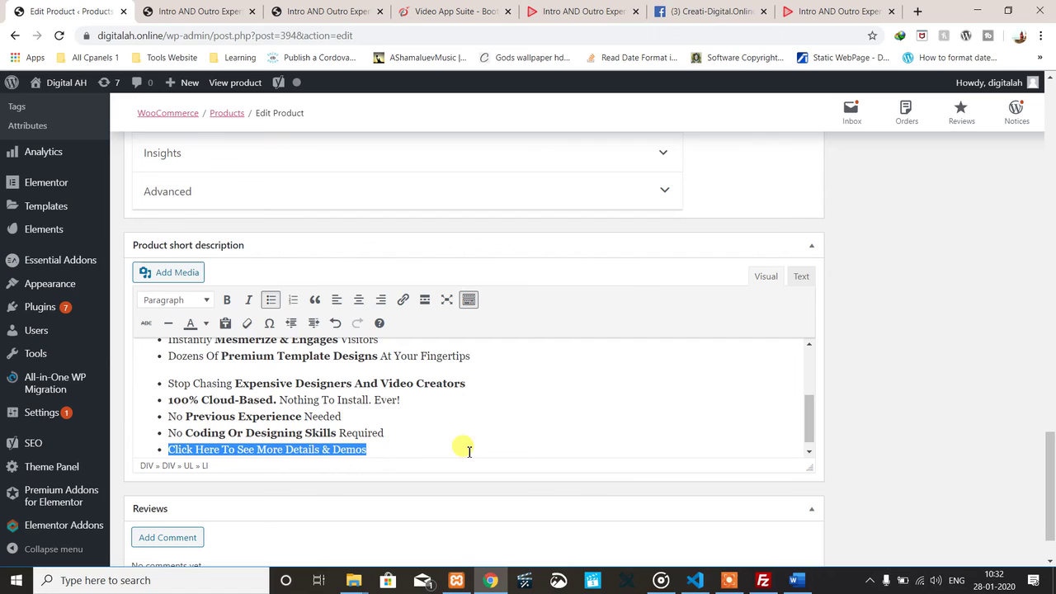
{"action": "left_click", "coordinate": [403, 301]}
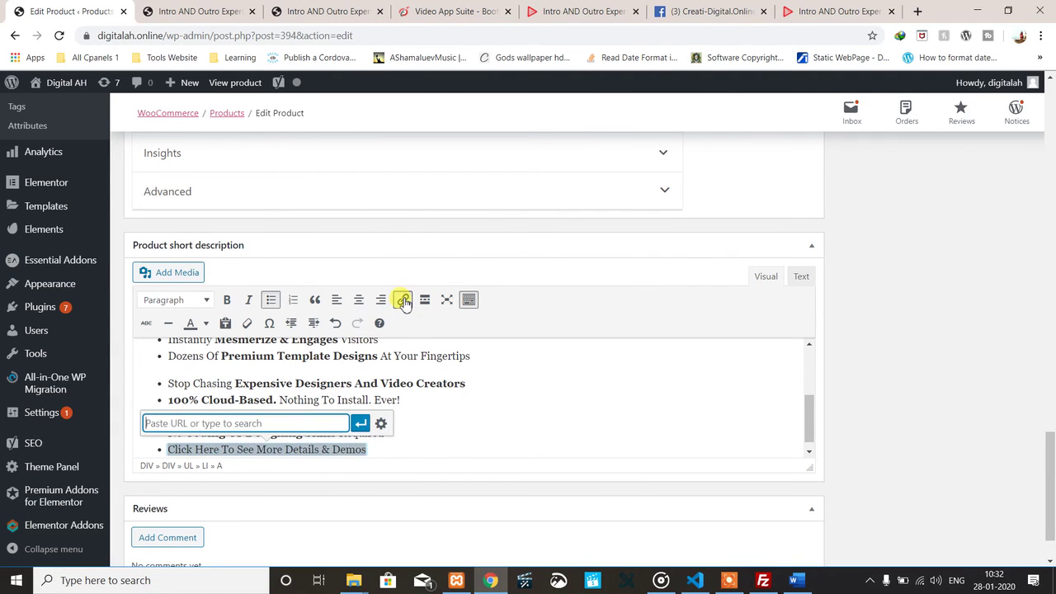
{"action": "left_click", "coordinate": [356, 17]}
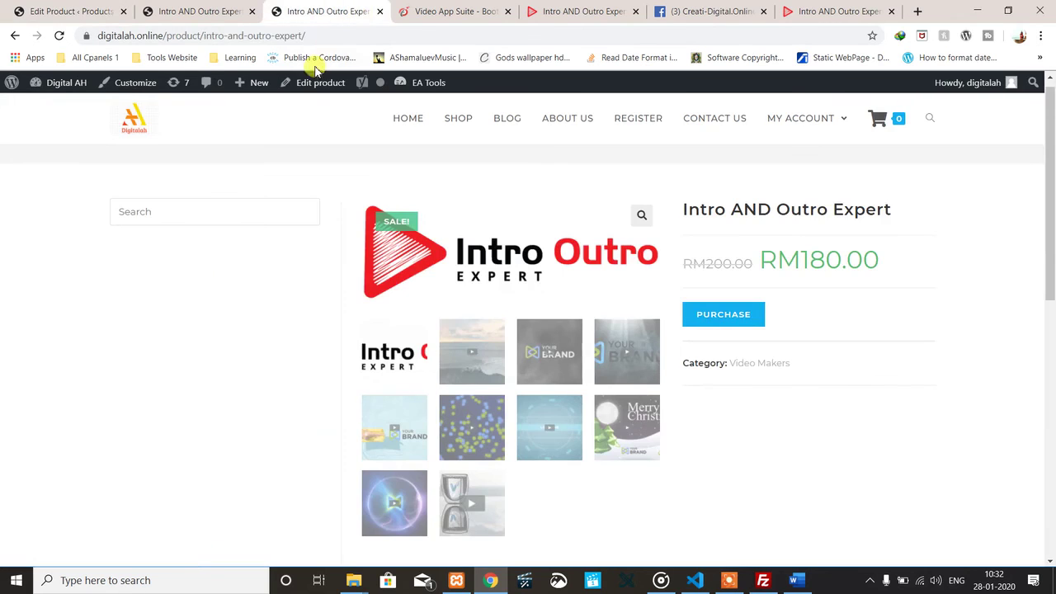
{"action": "left_click", "coordinate": [528, 16]}
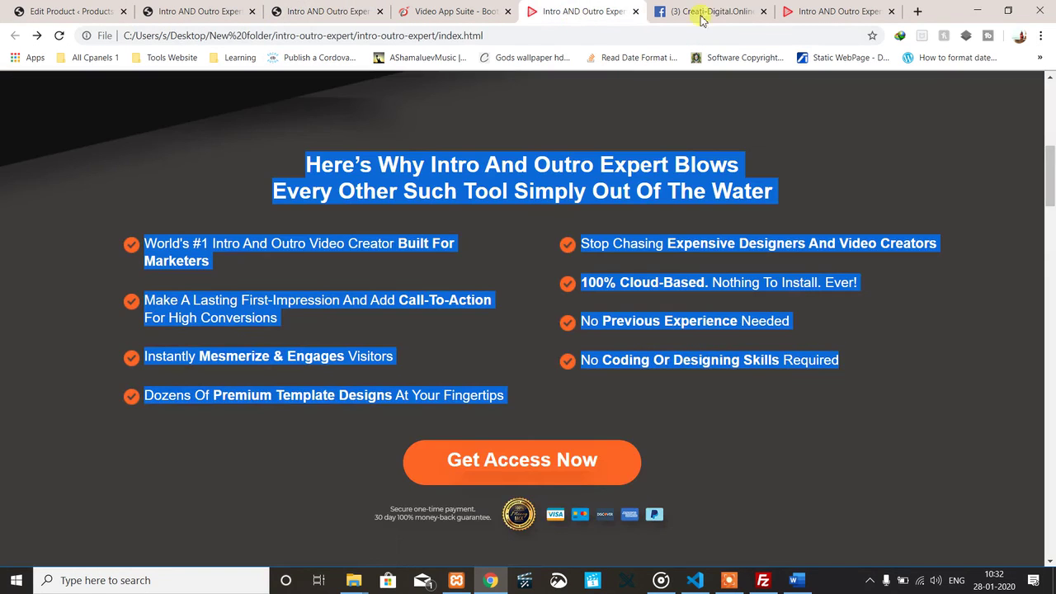
{"action": "left_click", "coordinate": [637, 11]}
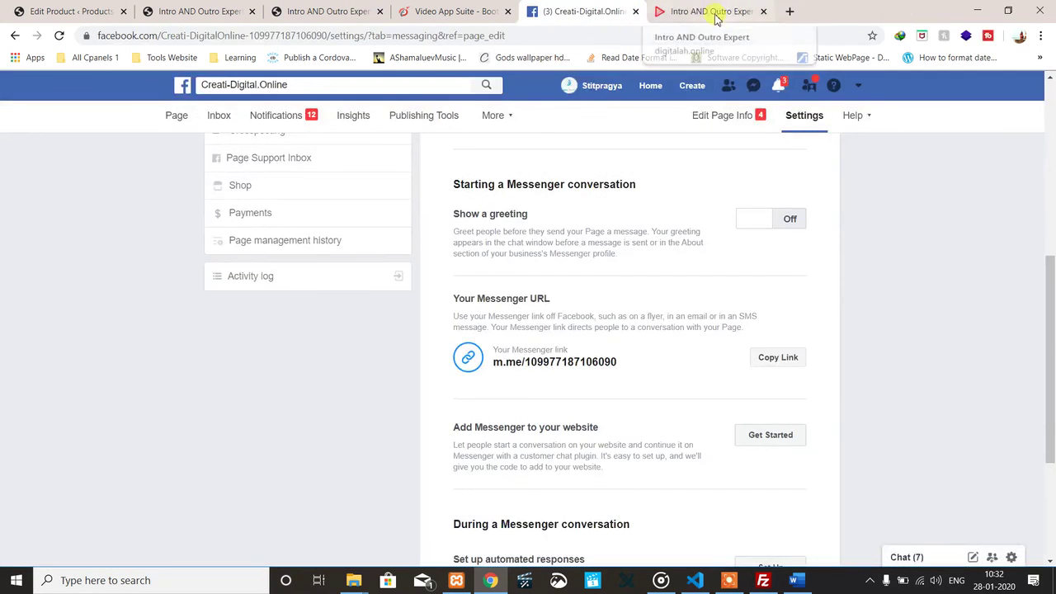
{"action": "left_click", "coordinate": [714, 11]}
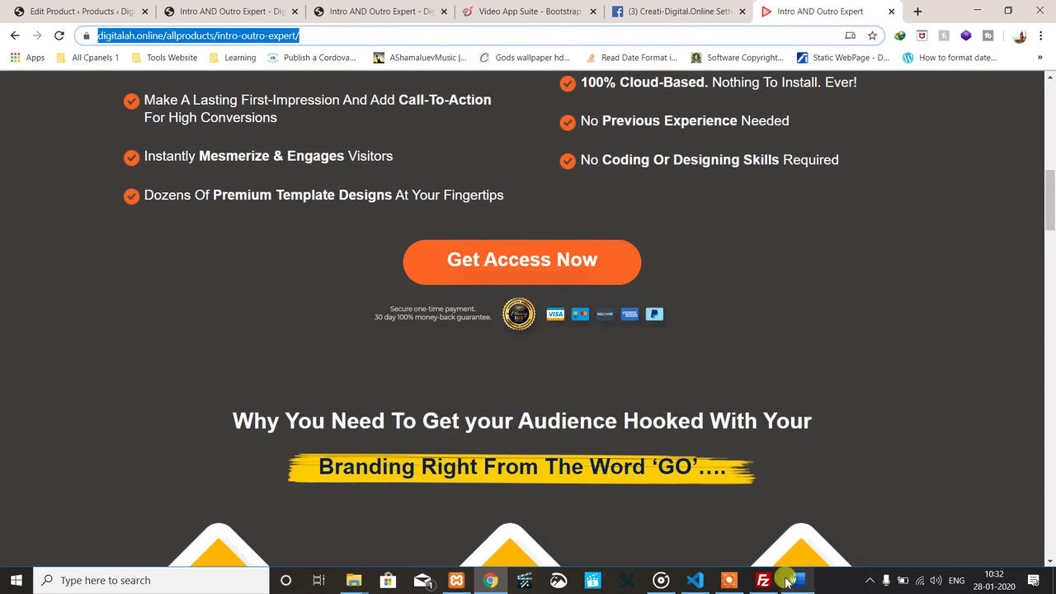
{"action": "left_click", "coordinate": [227, 9]}
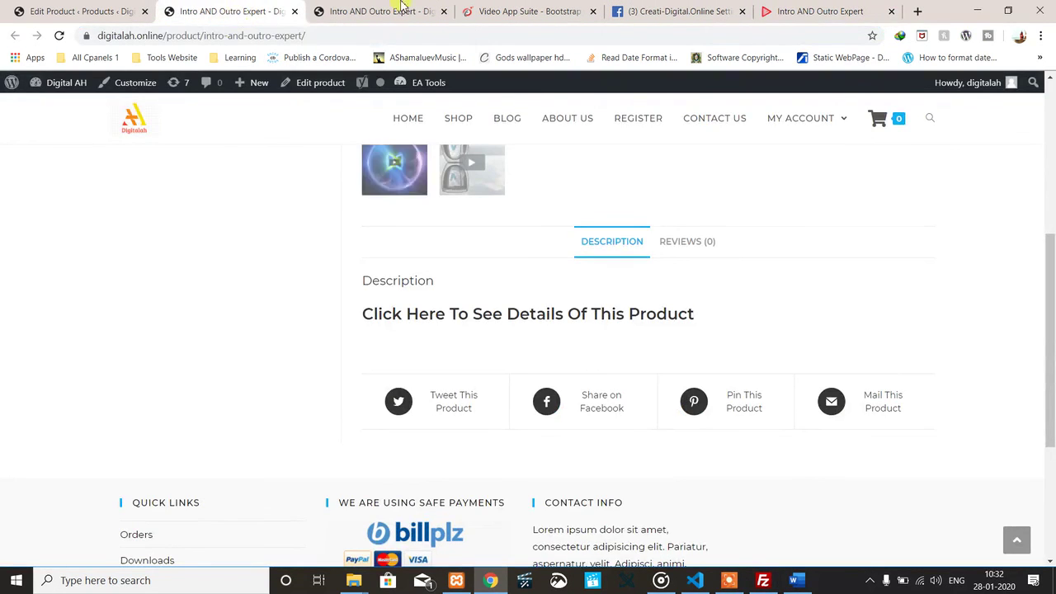
{"action": "left_click", "coordinate": [123, 10]}
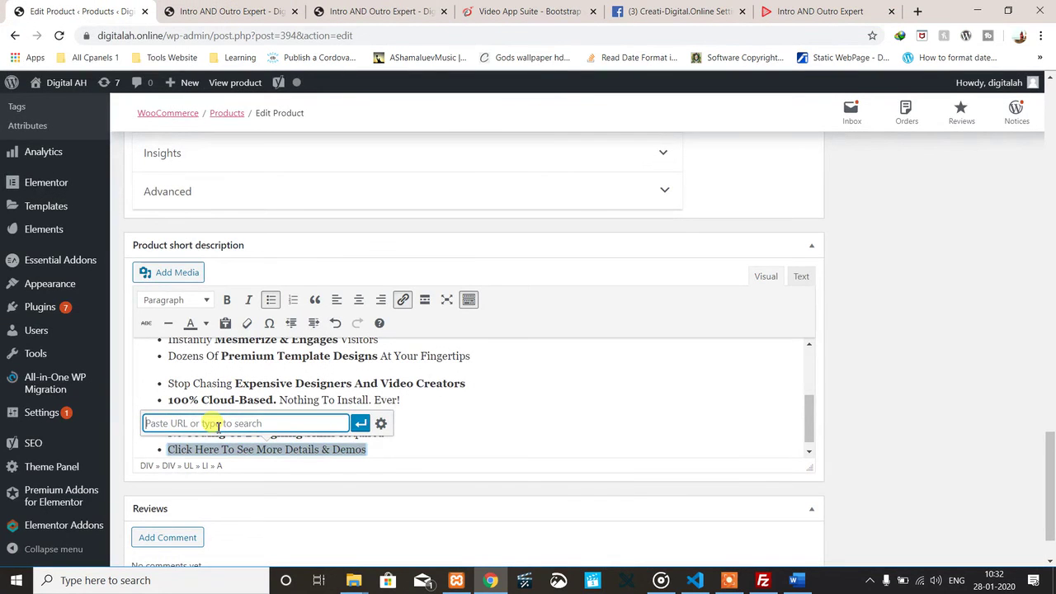
{"action": "type", "text": "https://digitalah.online/a/products/intro-outro-expert/"}
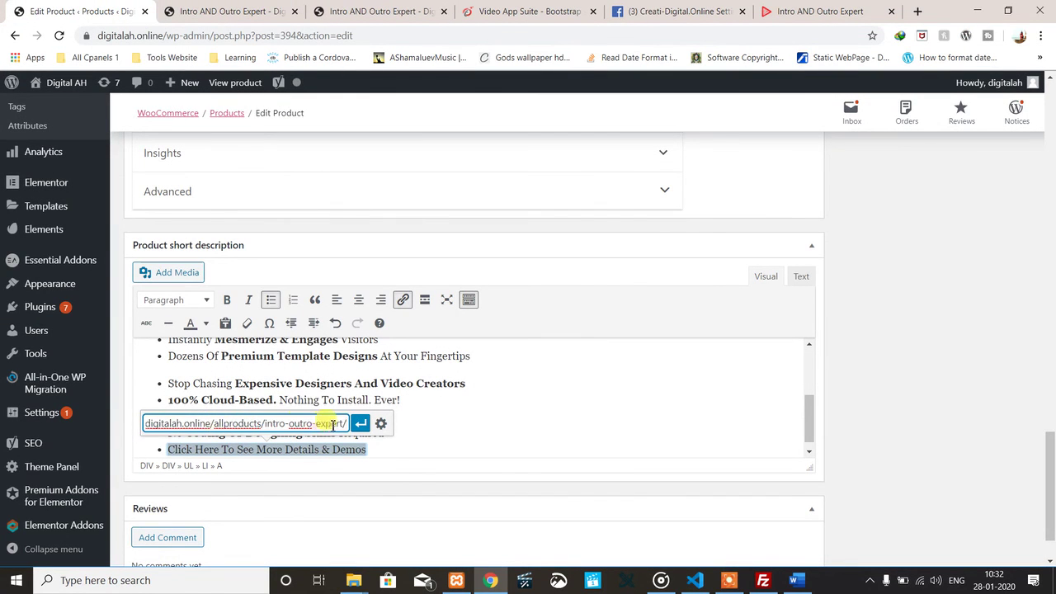
{"action": "left_click", "coordinate": [380, 423]}
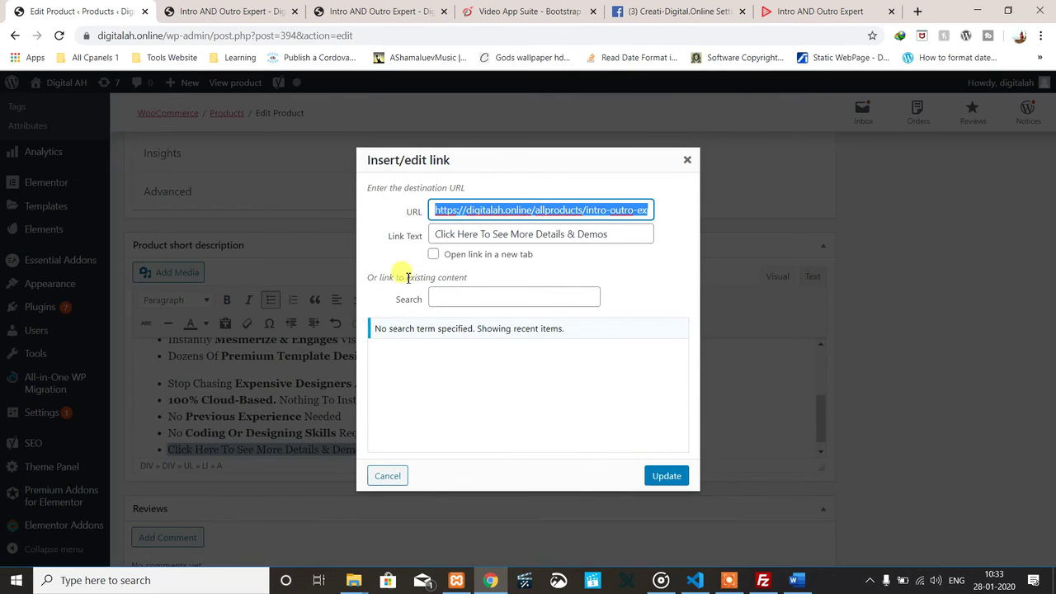
{"action": "left_click", "coordinate": [503, 262]}
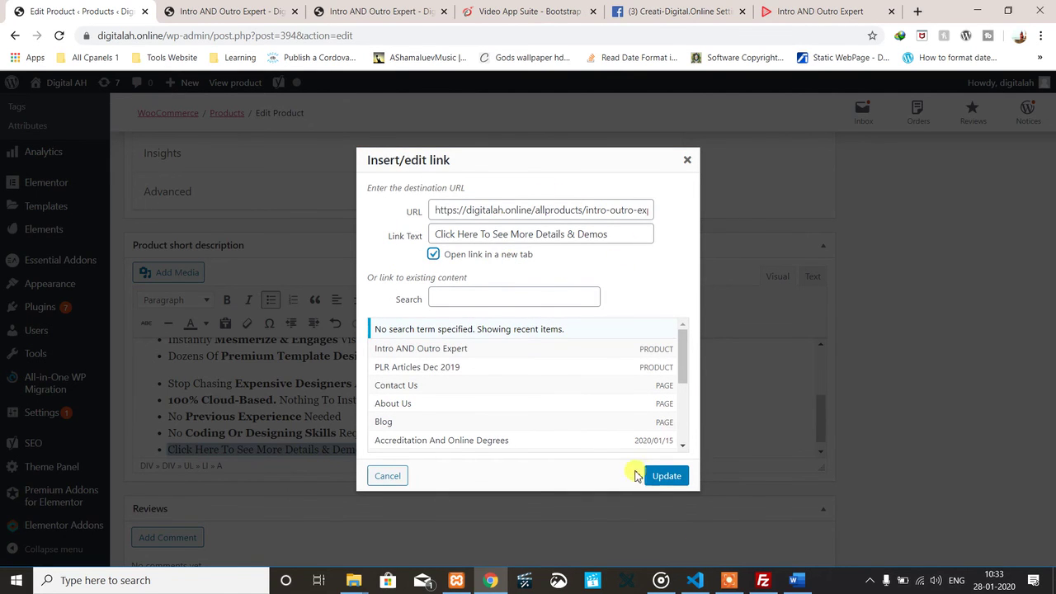
{"action": "left_click", "coordinate": [664, 476]}
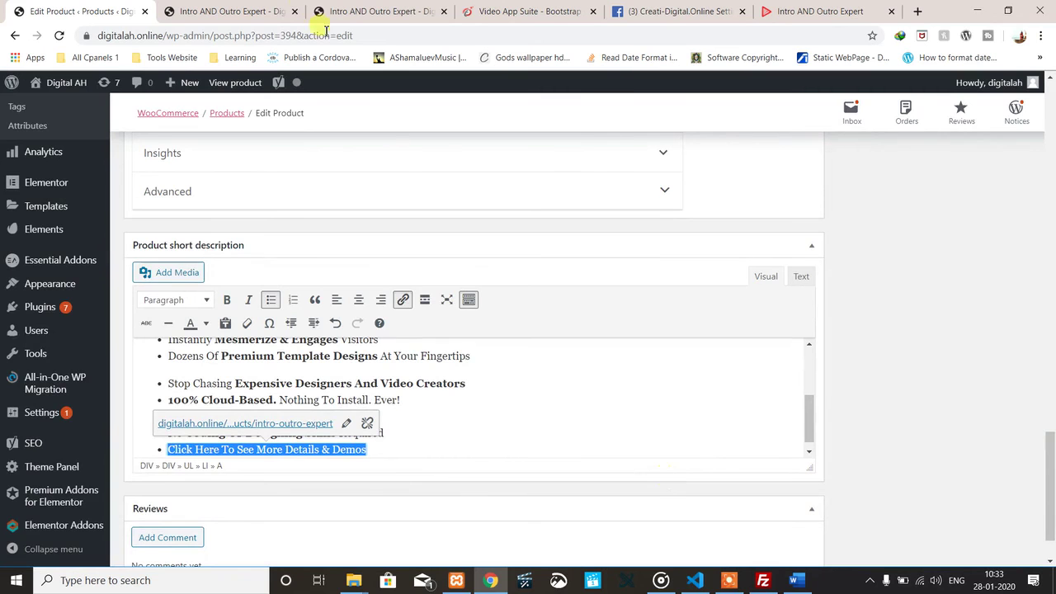
Save the product by updating it with the new short description.
{"action": "scroll", "coordinate": [835, 320], "scroll_direction": "up", "scroll_amount": 5}
{"action": "scroll", "coordinate": [833, 317], "scroll_direction": "up", "scroll_amount": 10}
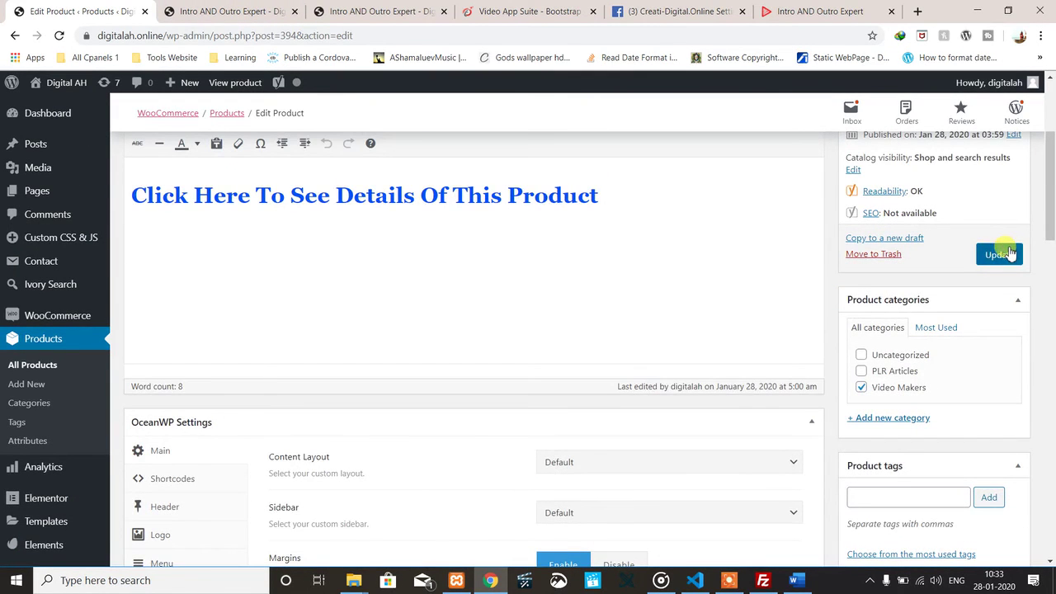
{"action": "left_click", "coordinate": [1006, 253]}
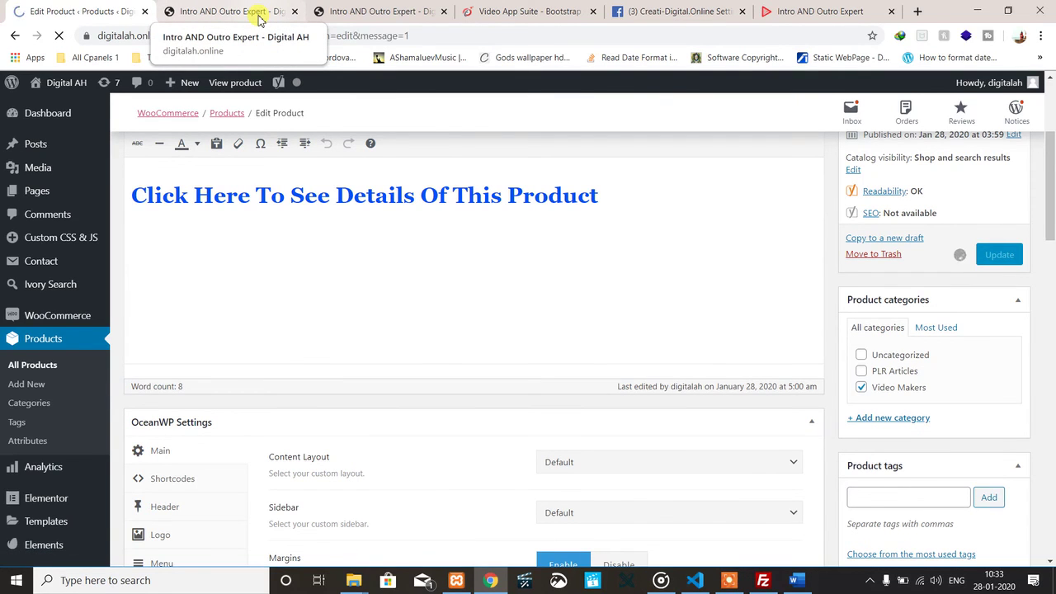
Reload the live product page and check its short description bullets and both detail links.
{"action": "left_click", "coordinate": [258, 17]}
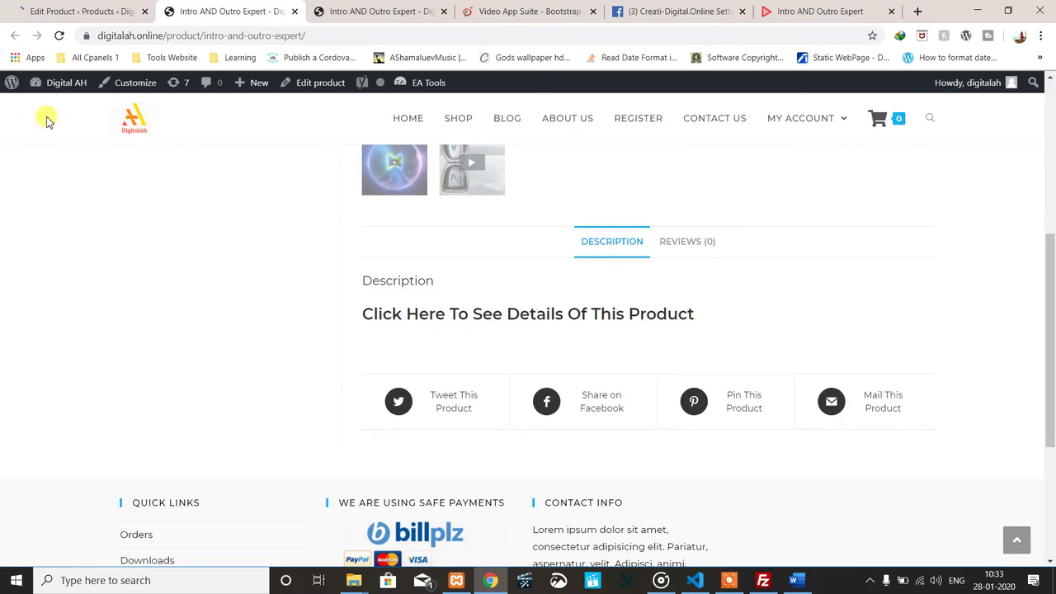
{"action": "left_click", "coordinate": [60, 36]}
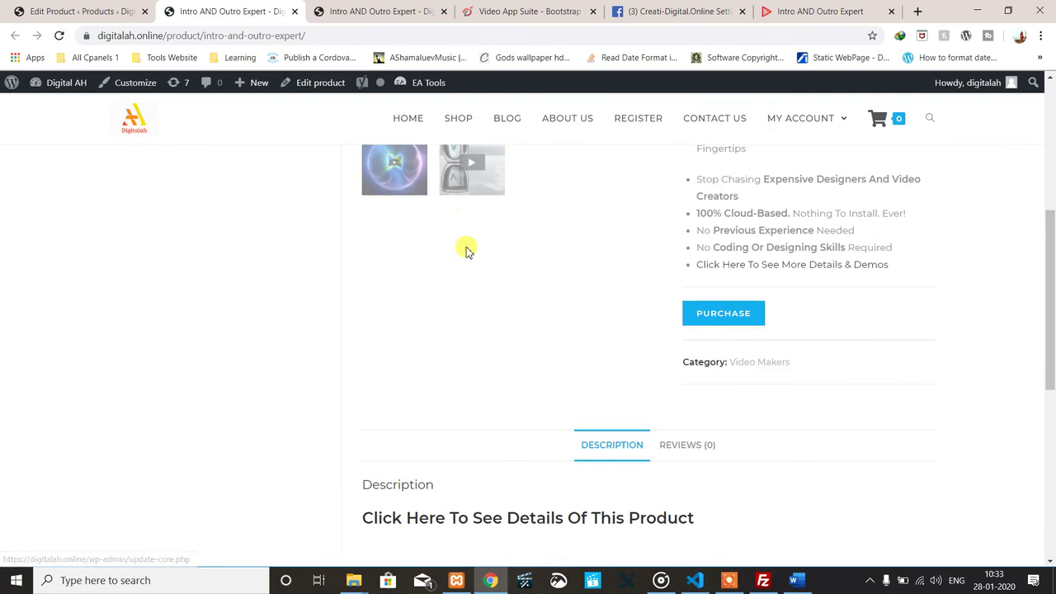
{"action": "scroll", "coordinate": [466, 252], "scroll_direction": "up", "scroll_amount": 3}
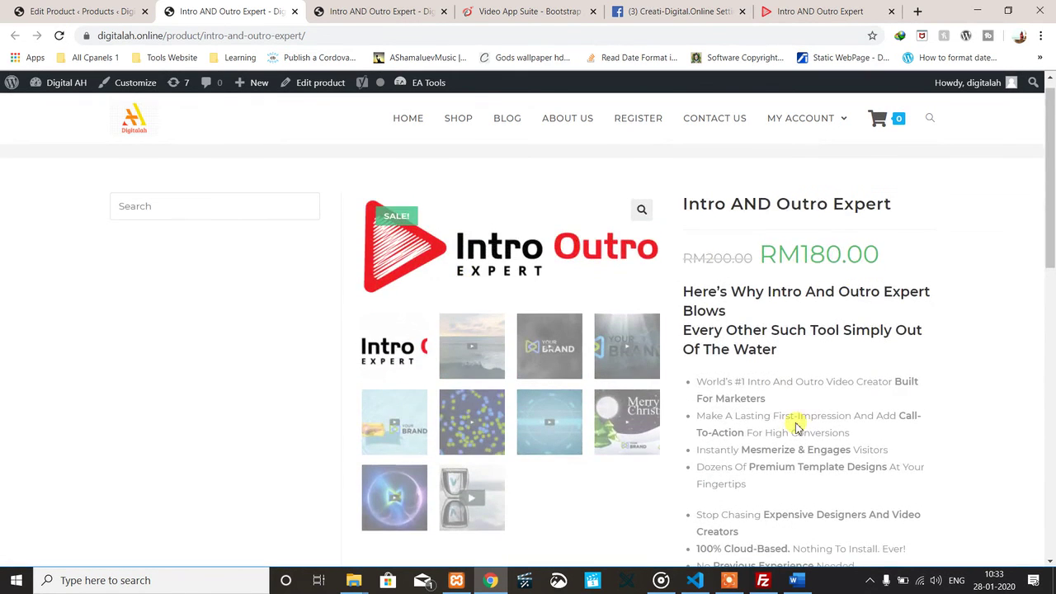
{"action": "scroll", "coordinate": [794, 424], "scroll_direction": "down", "scroll_amount": 2}
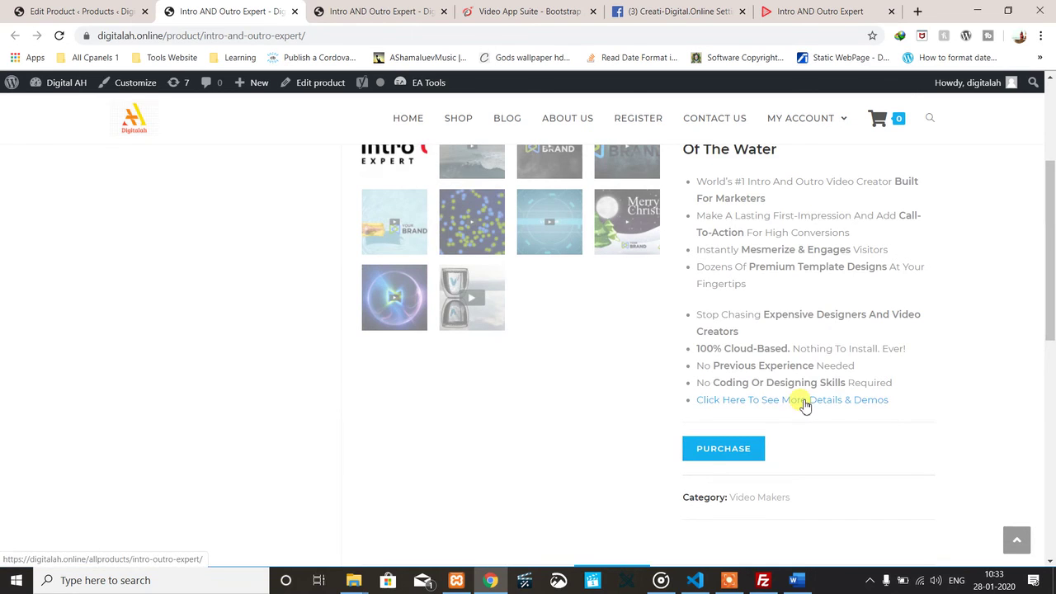
{"action": "scroll", "coordinate": [594, 393], "scroll_direction": "down", "scroll_amount": 5}
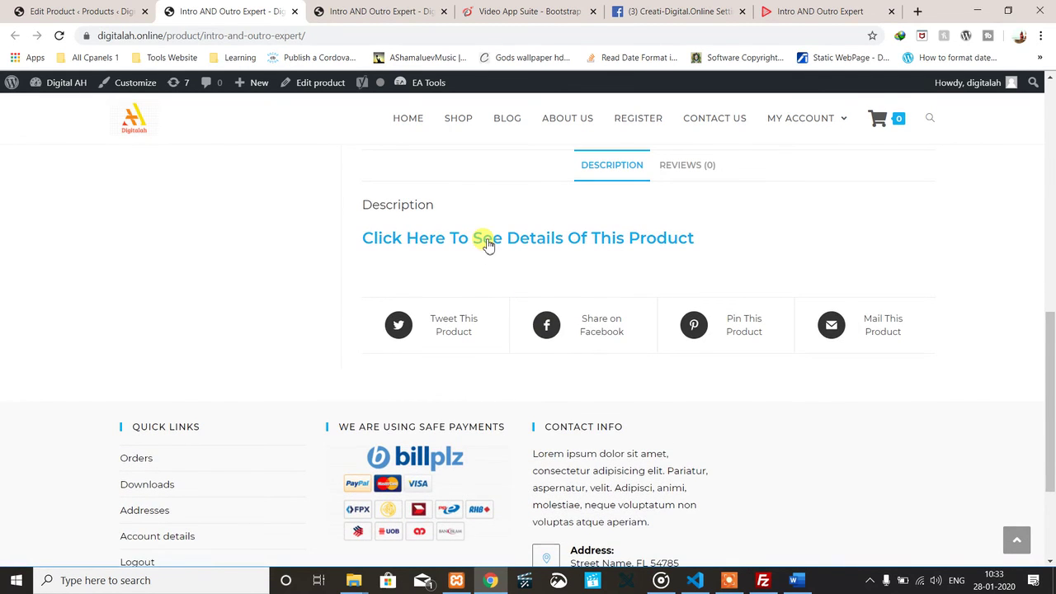
{"action": "scroll", "coordinate": [518, 288], "scroll_direction": "up", "scroll_amount": 5}
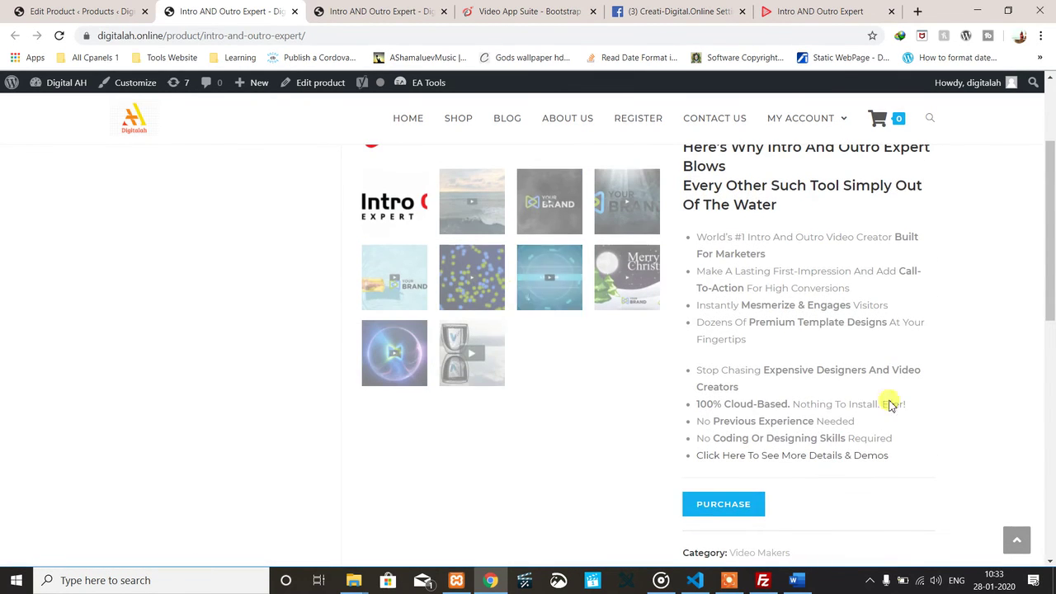
Follow the short description's details and demos link, then return to the product page through the sales page's "Get Access Now" link.
{"action": "left_click", "coordinate": [838, 457]}
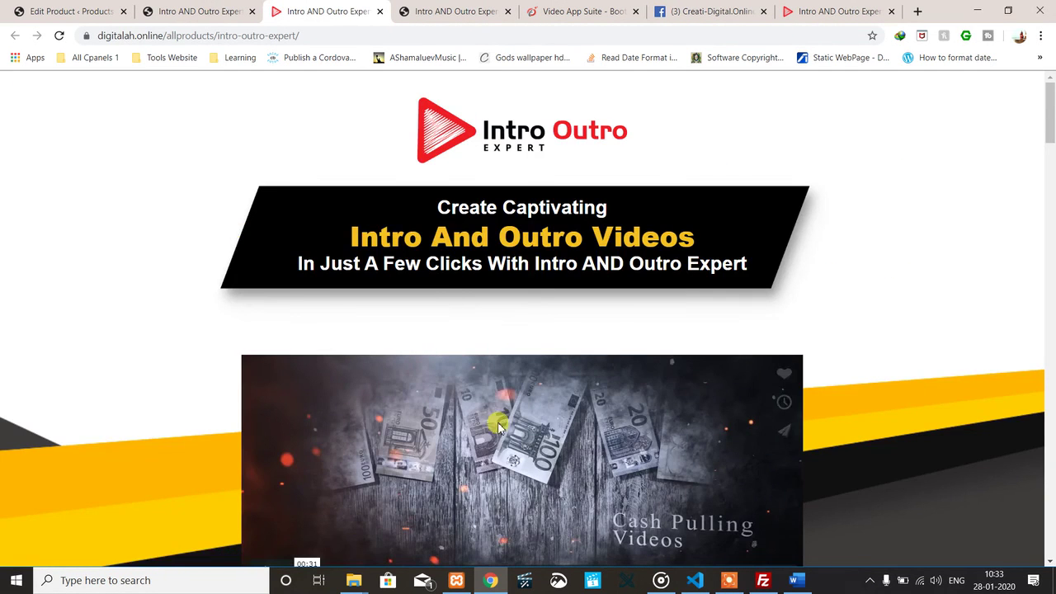
{"action": "scroll", "coordinate": [495, 424], "scroll_direction": "down", "scroll_amount": 10}
{"action": "left_click", "coordinate": [530, 464]}
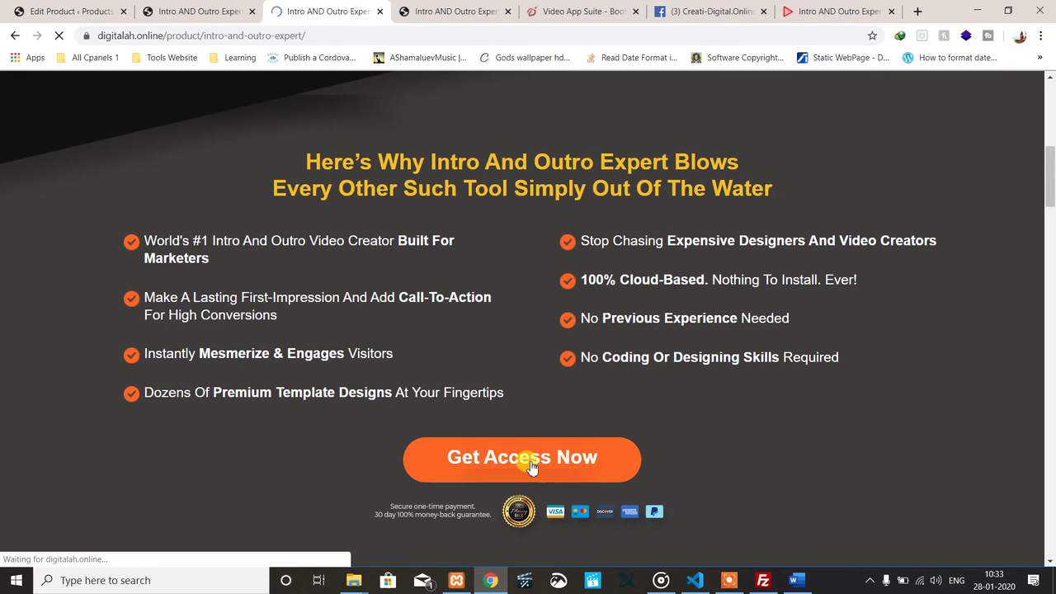
{"action": "scroll", "coordinate": [697, 500], "scroll_direction": "down", "scroll_amount": 5}
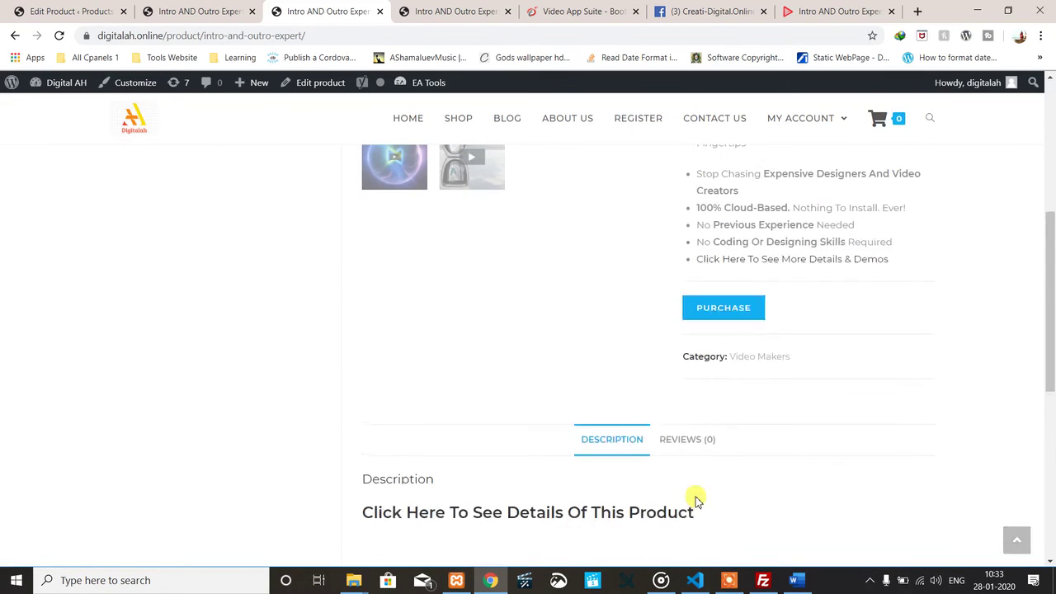
Purchase the Intro AND Outro Expert product, review the checkout's billing, order and payment sections, and select Billplz as the payment method.
{"action": "left_click", "coordinate": [741, 309]}
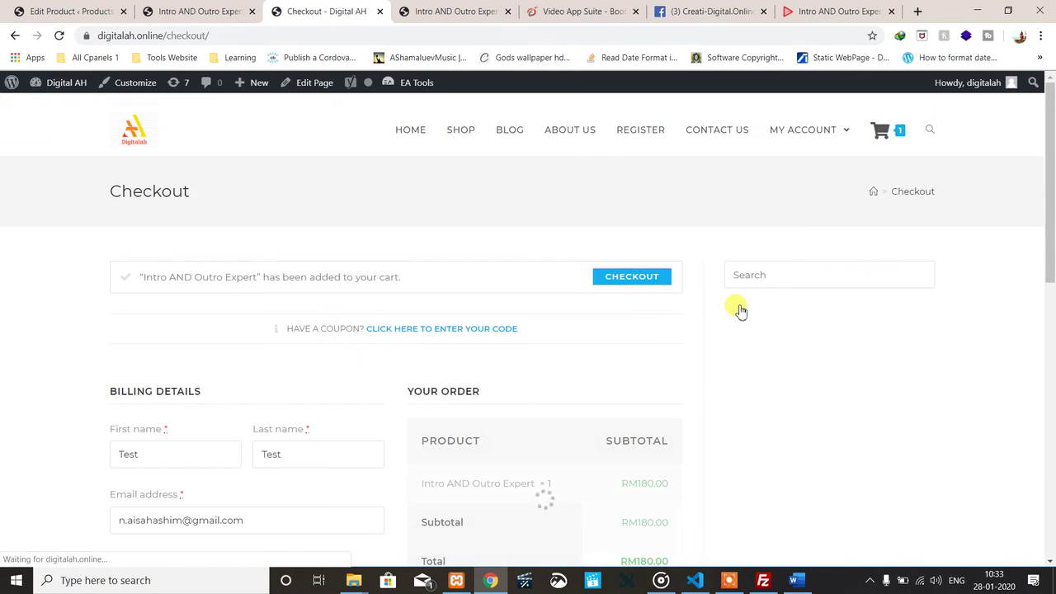
{"action": "scroll", "coordinate": [741, 311], "scroll_direction": "down", "scroll_amount": 3}
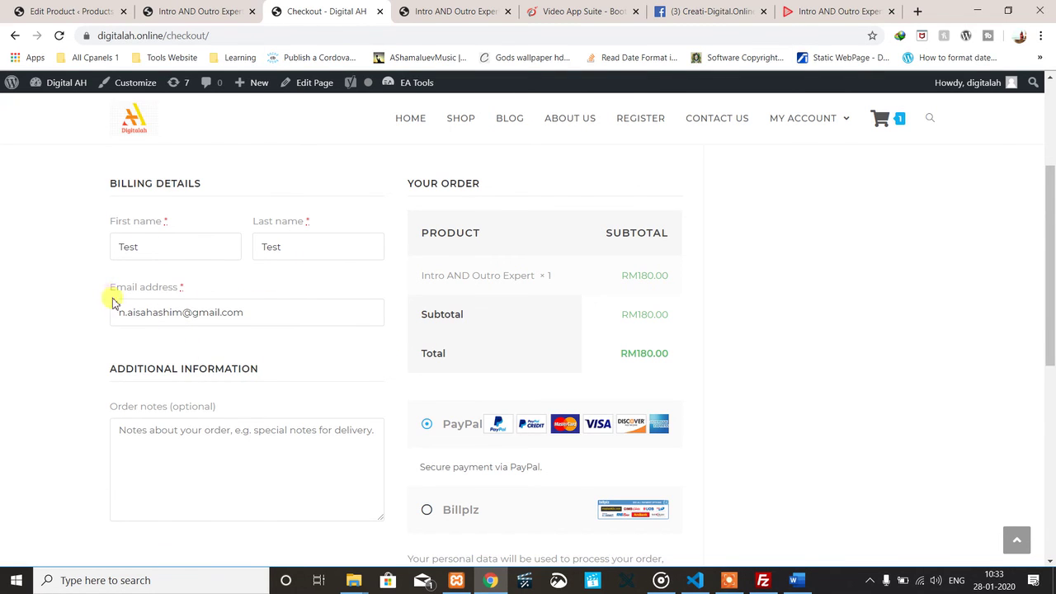
{"action": "scroll", "coordinate": [724, 490], "scroll_direction": "down", "scroll_amount": 3}
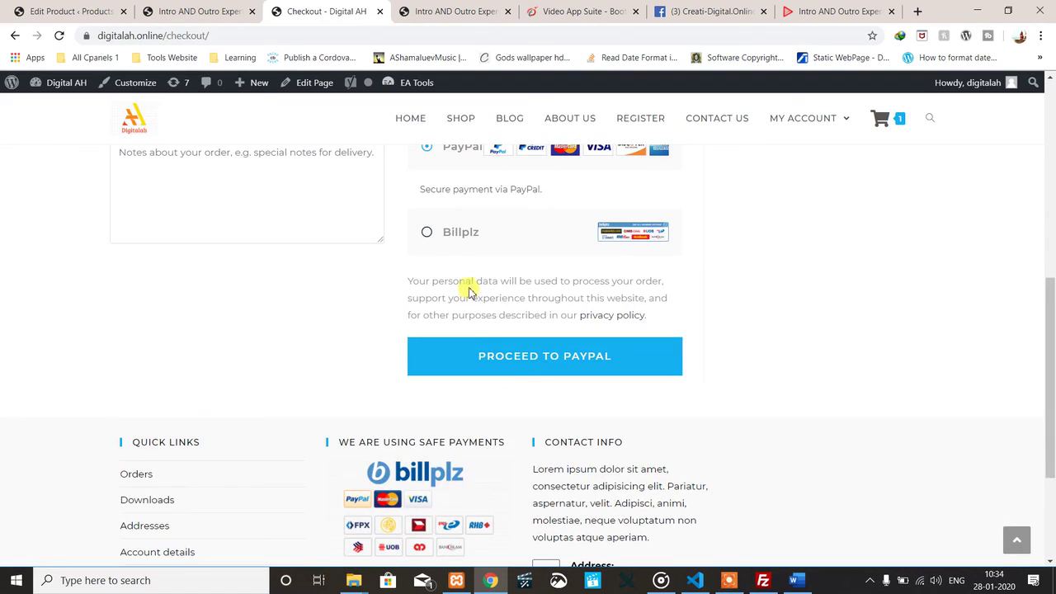
{"action": "left_click", "coordinate": [462, 237]}
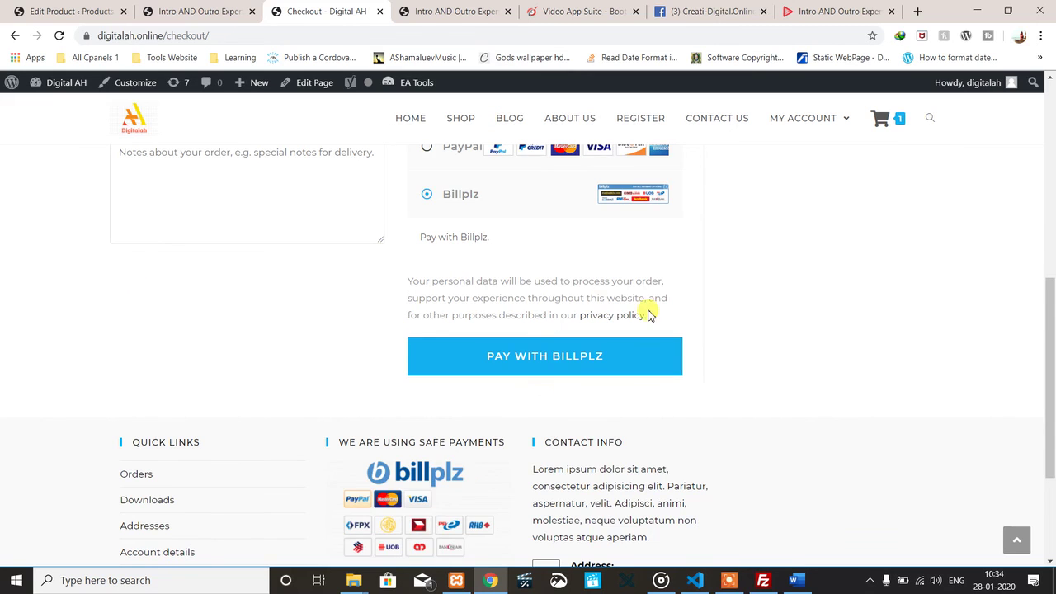
{"action": "scroll", "coordinate": [649, 314], "scroll_direction": "up", "scroll_amount": 4}
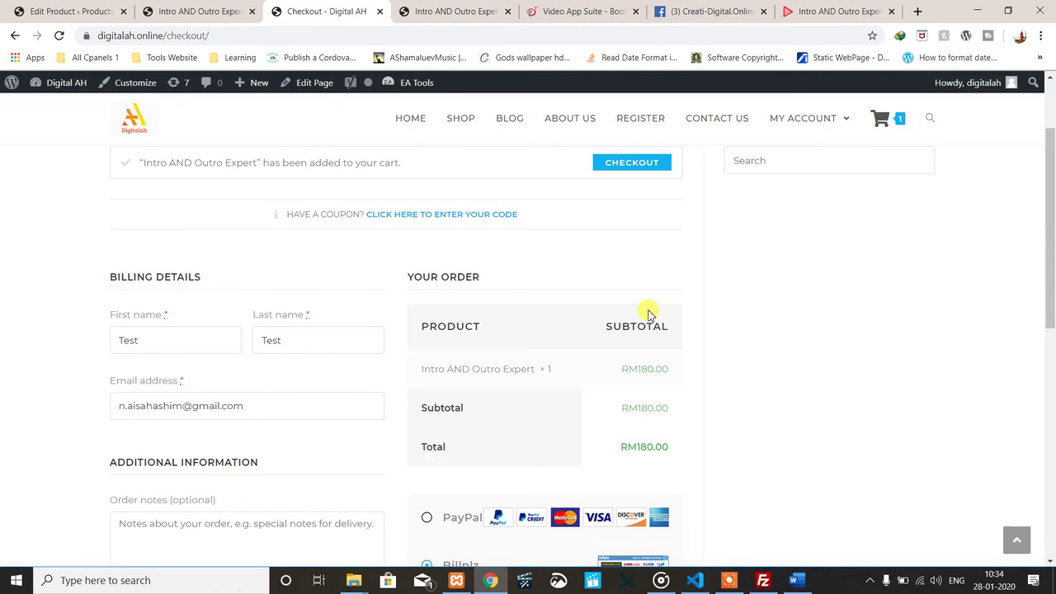
Switch to the Video App Suite page and close the Intro Outro Expert sales page preview.
{"action": "left_click", "coordinate": [584, 11]}
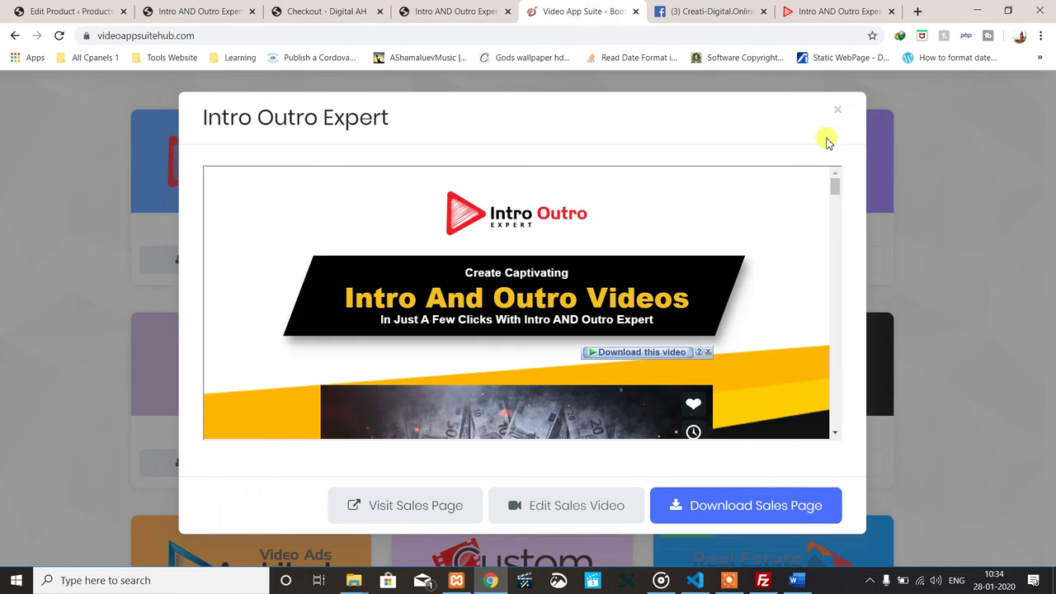
{"action": "left_click", "coordinate": [838, 110]}
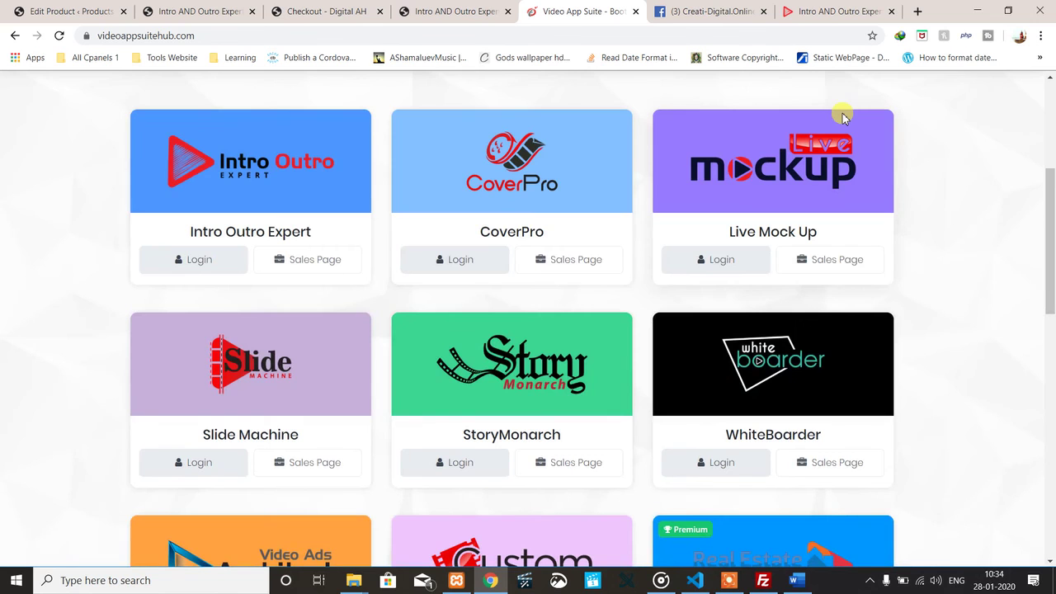